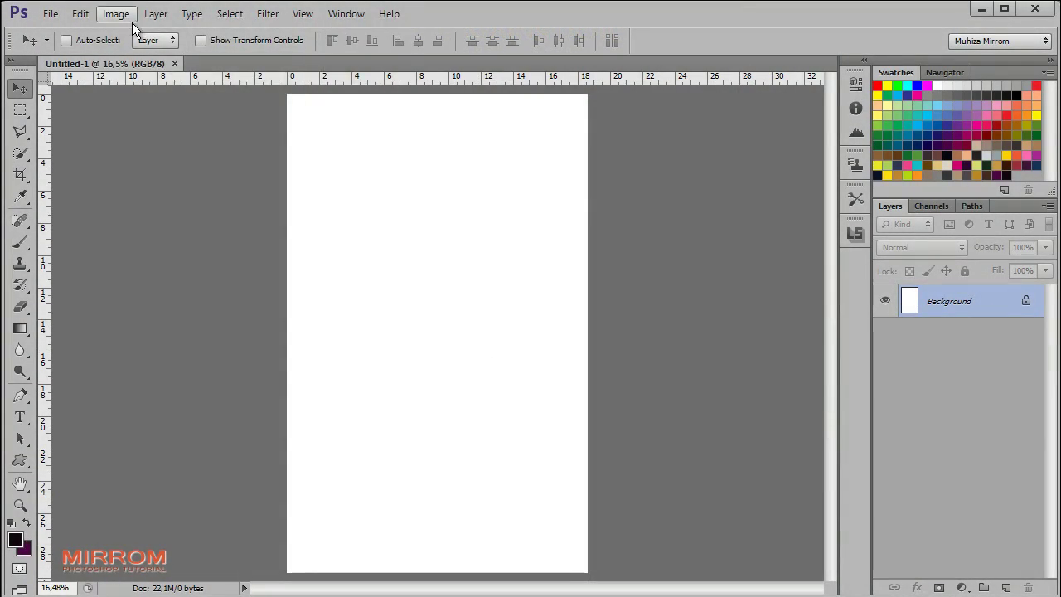
Step: Keep the 2200 × 3508 px, 300 ppi image size and add a vertical guide at the page centre
click(124, 14)
click(169, 138)
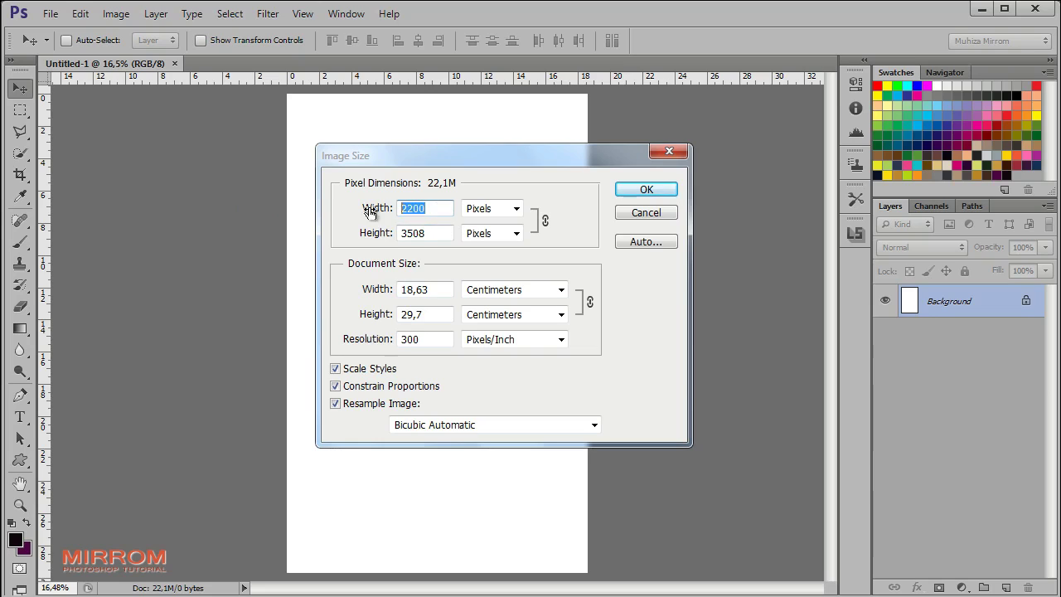
double_click(403, 233)
double_click(399, 339)
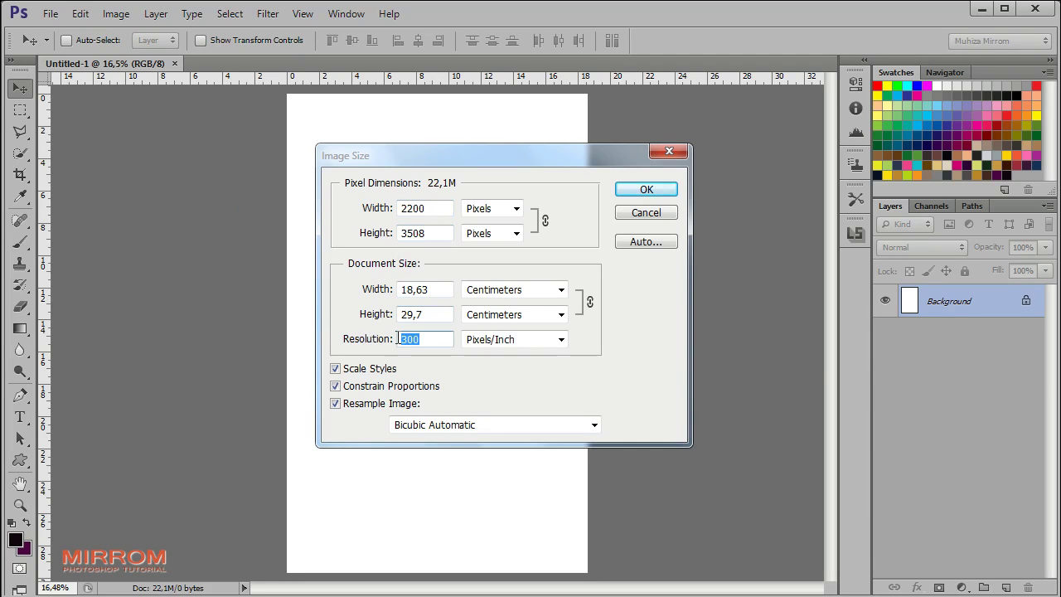
click(625, 190)
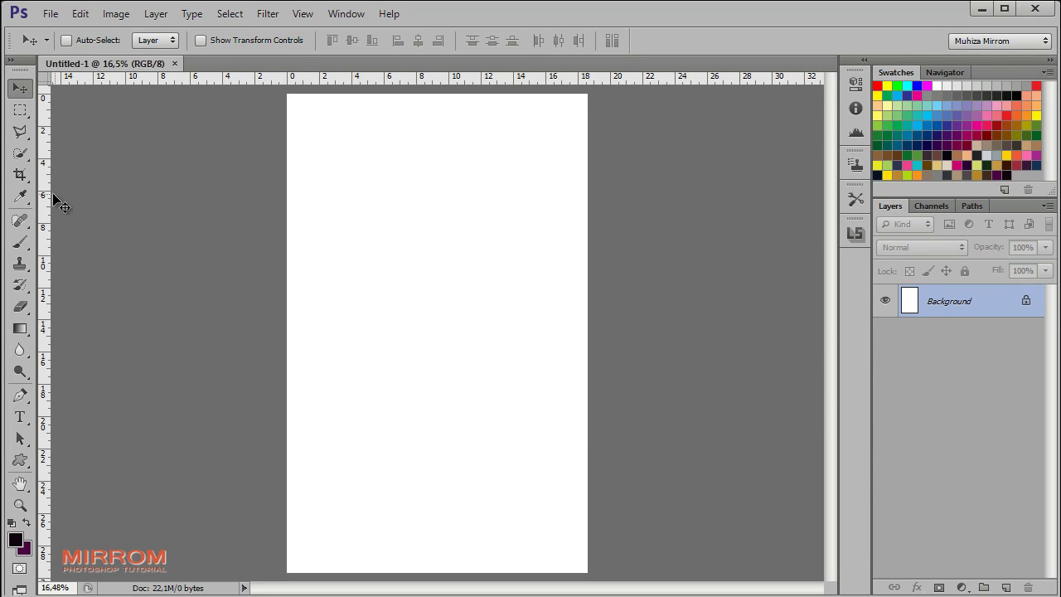
drag(51, 191, 436, 162)
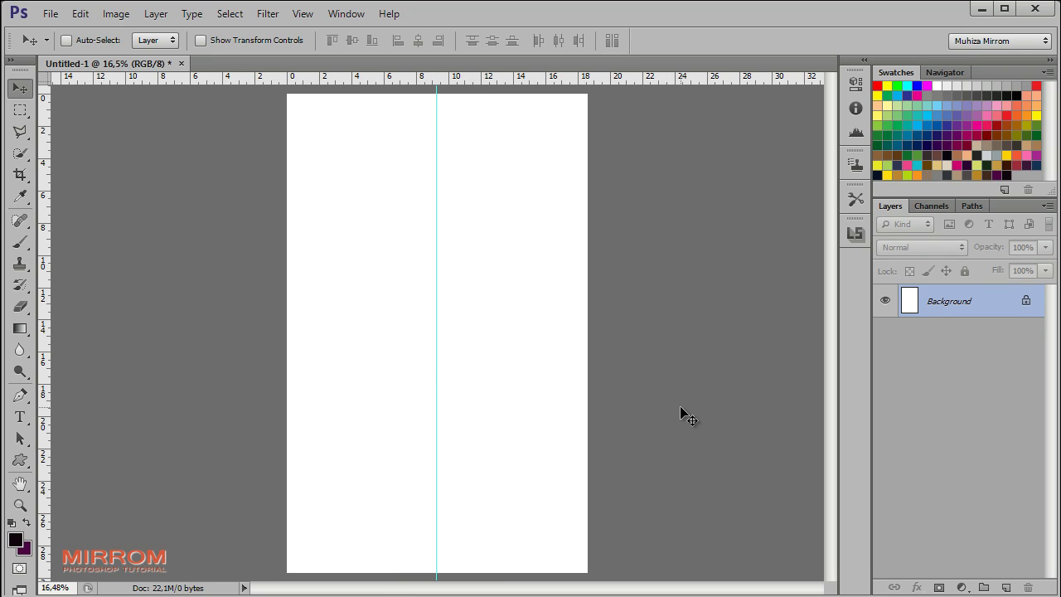
Step: Add a Gradient fill layer running from a dark stop to purple #4c0541
click(961, 586)
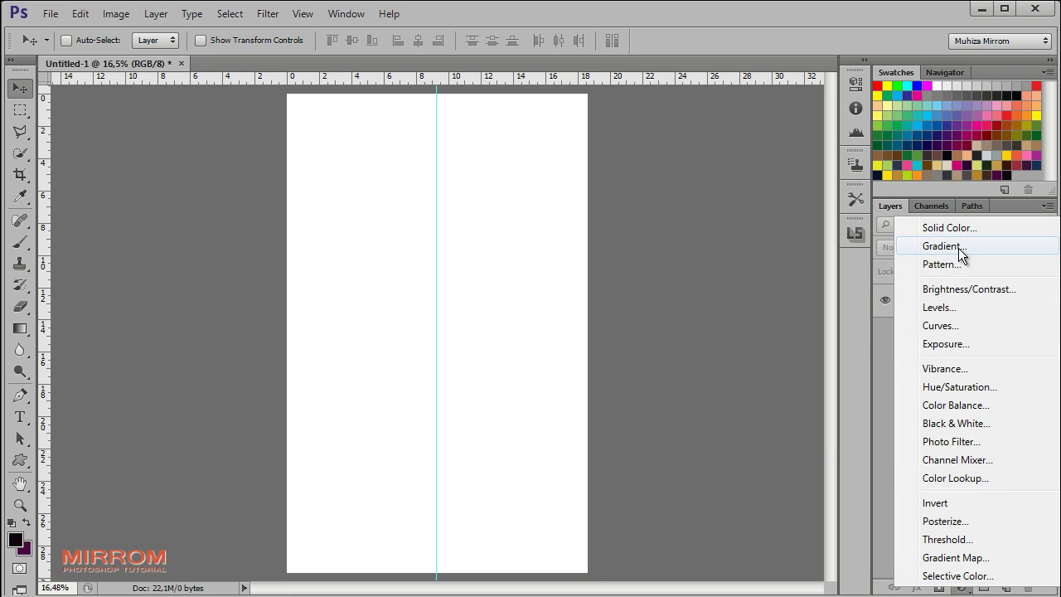
click(944, 246)
click(687, 221)
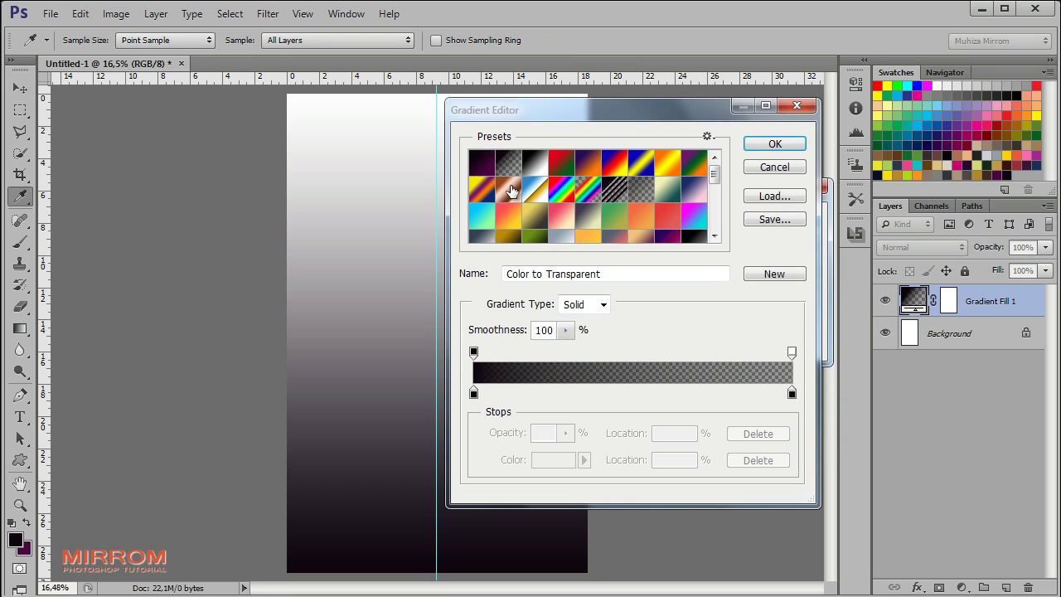
click(484, 170)
click(473, 393)
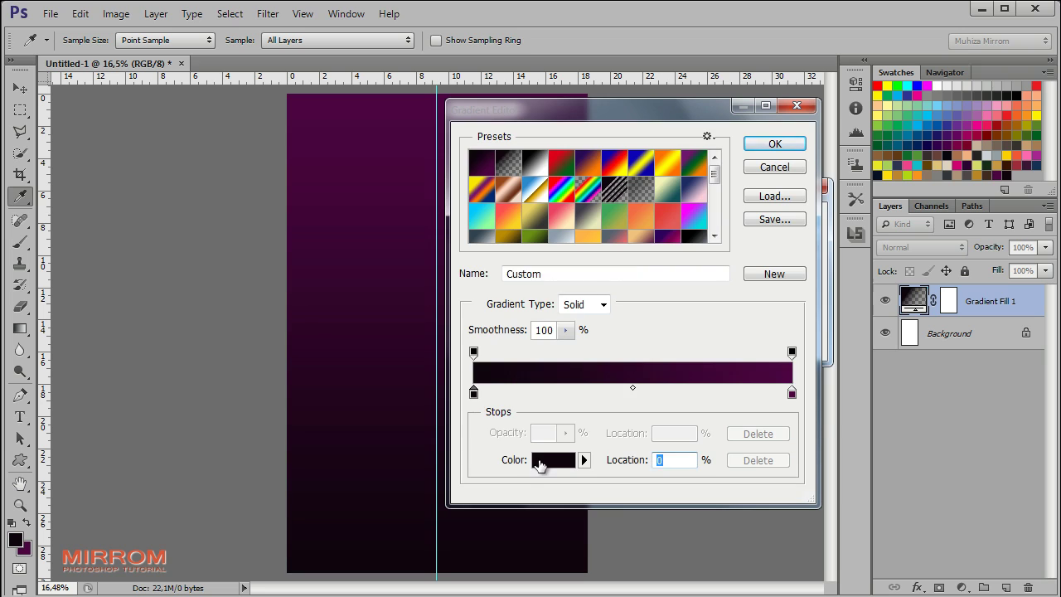
click(547, 460)
click(762, 171)
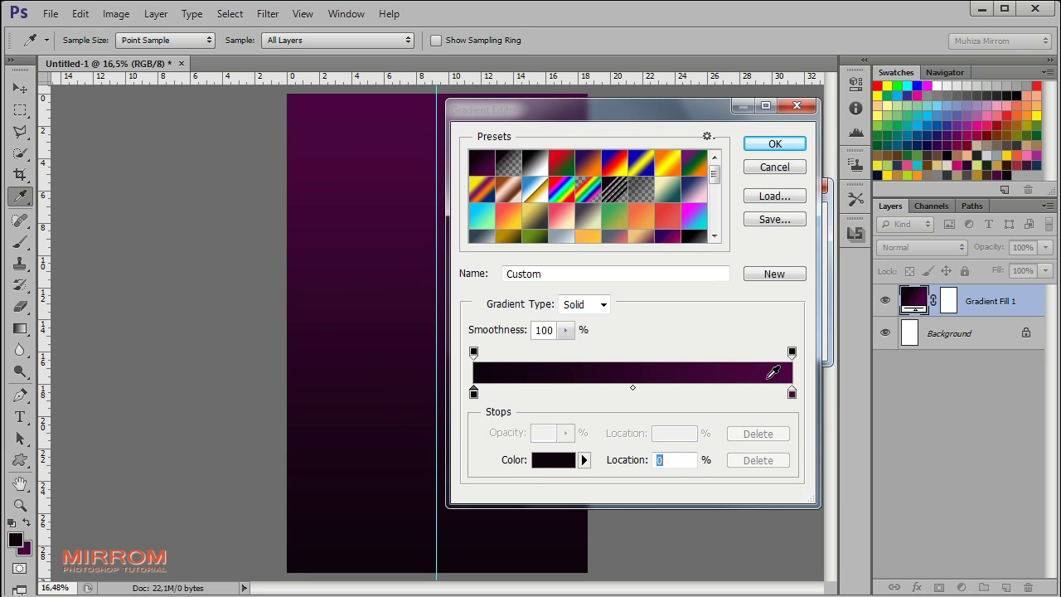
click(792, 396)
click(559, 460)
drag(719, 406, 608, 410)
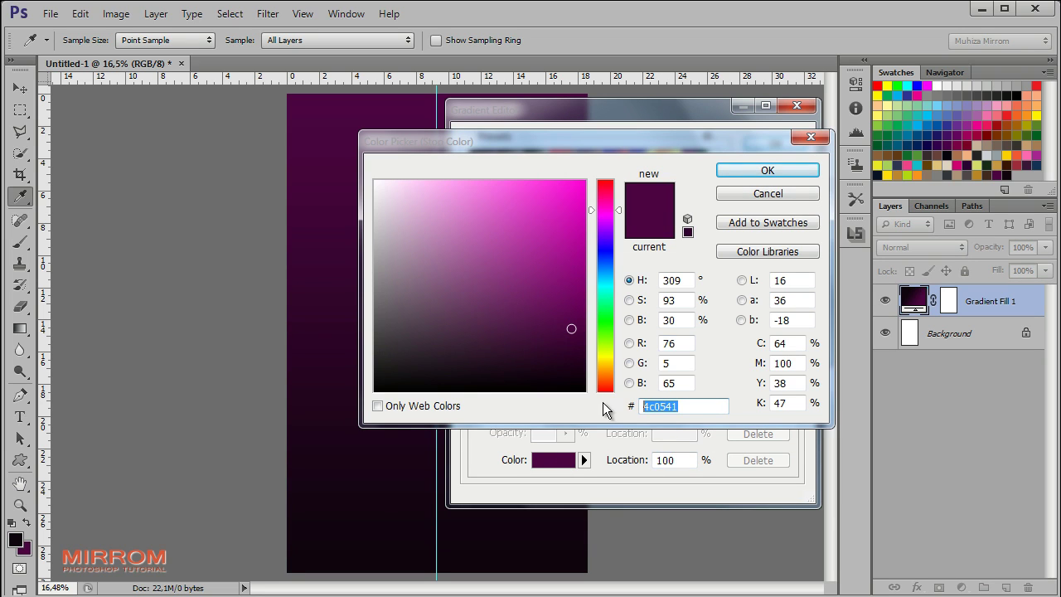
click(767, 170)
click(760, 147)
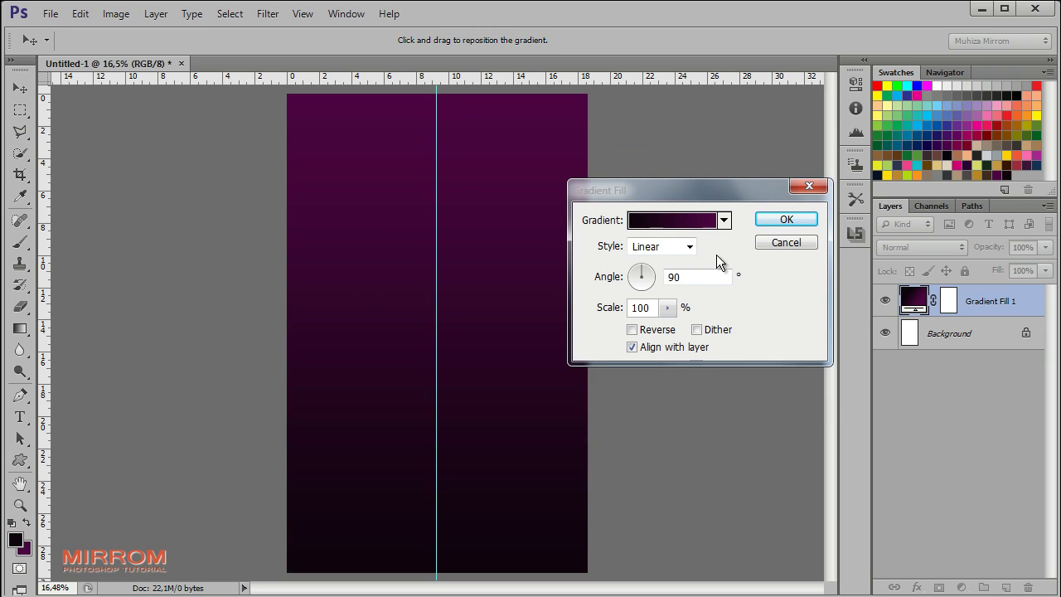
Step: Make the gradient Radial, reversed, at 134% scale, and apply it
click(690, 246)
click(673, 276)
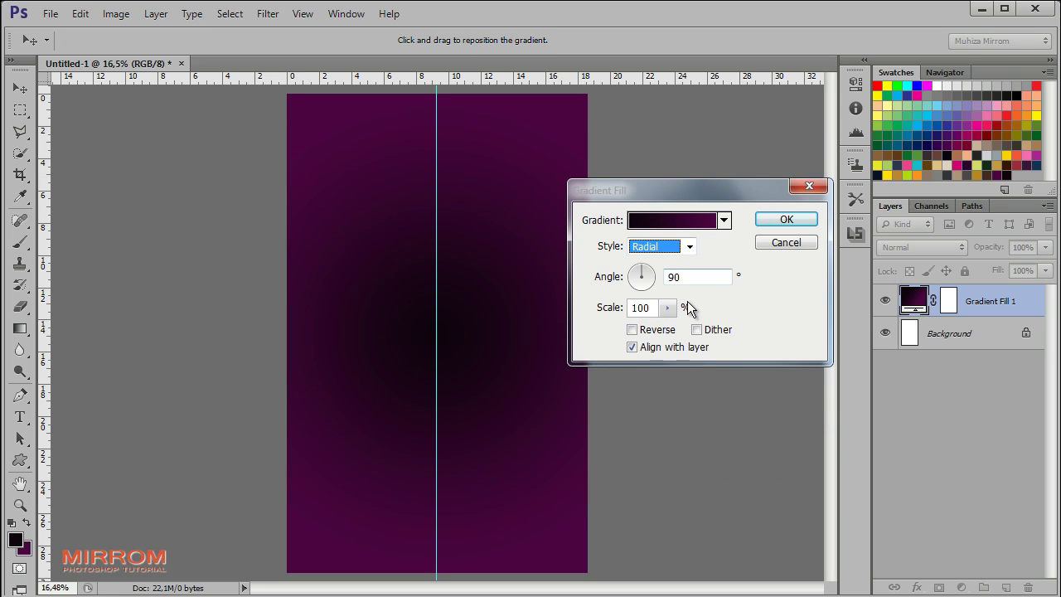
click(632, 330)
drag(607, 310, 619, 314)
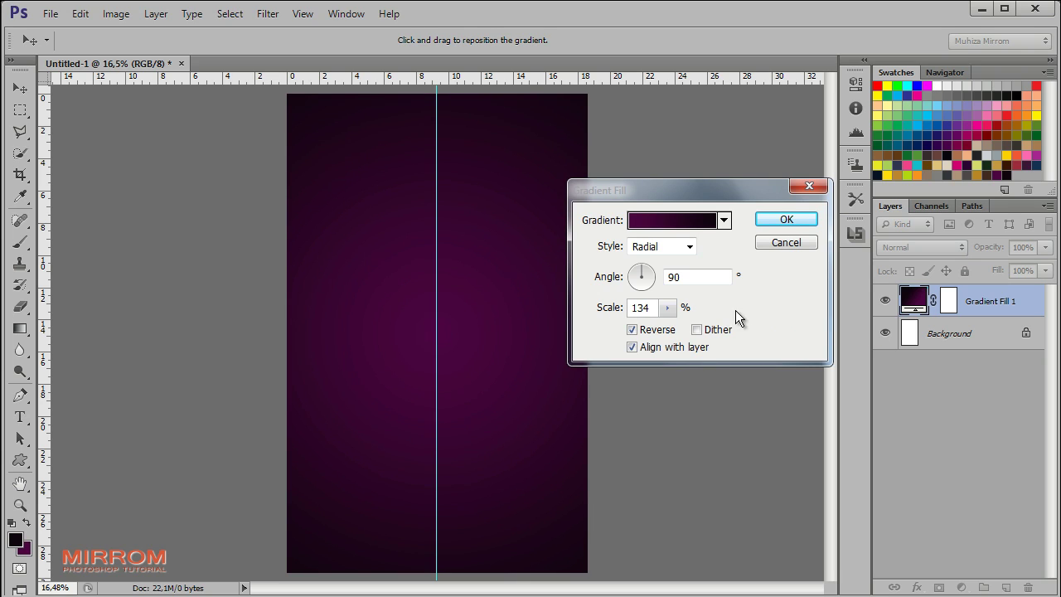
click(787, 220)
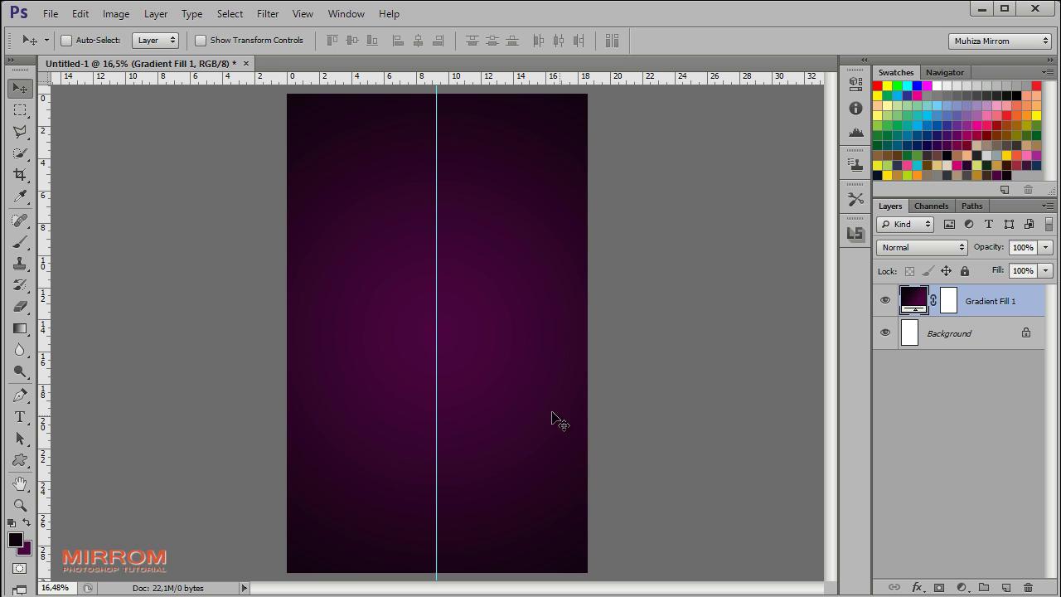
Step: Place the retro_texture_by_wingsofahero sunburst image into the poster
key(ctrl+n)
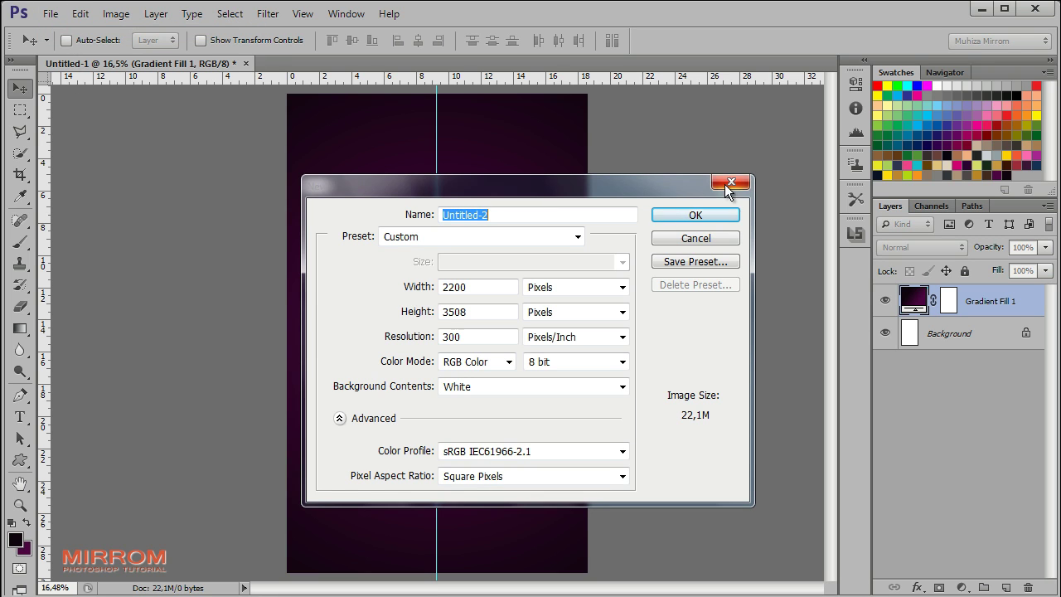
click(727, 185)
click(51, 15)
click(87, 295)
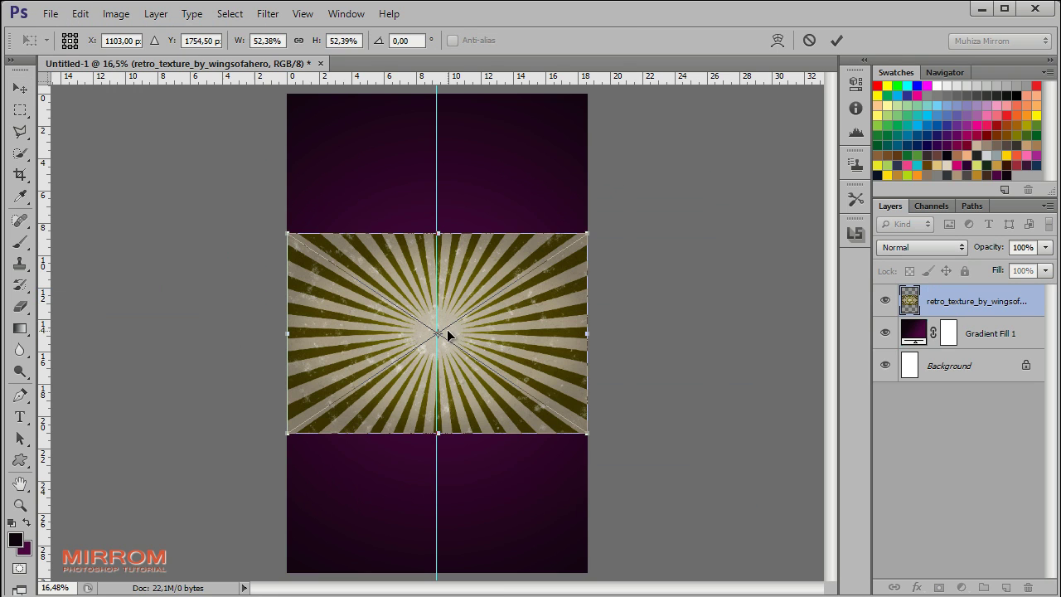
Step: Rotate the sunburst texture 90° and stretch it to cover the whole canvas
drag(627, 355, 433, 532)
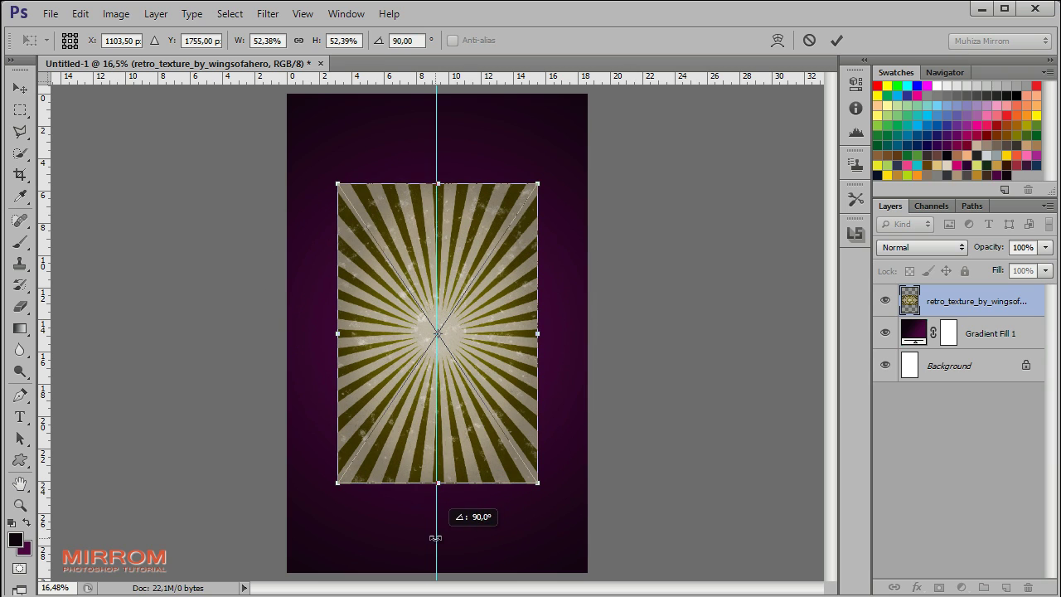
drag(339, 186, 276, 90)
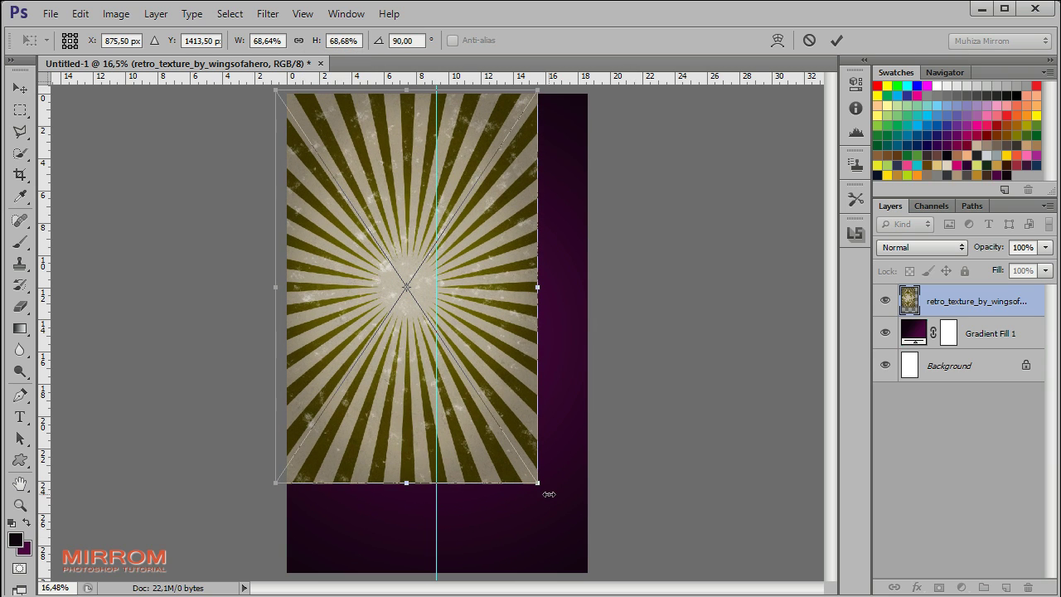
drag(539, 483, 600, 578)
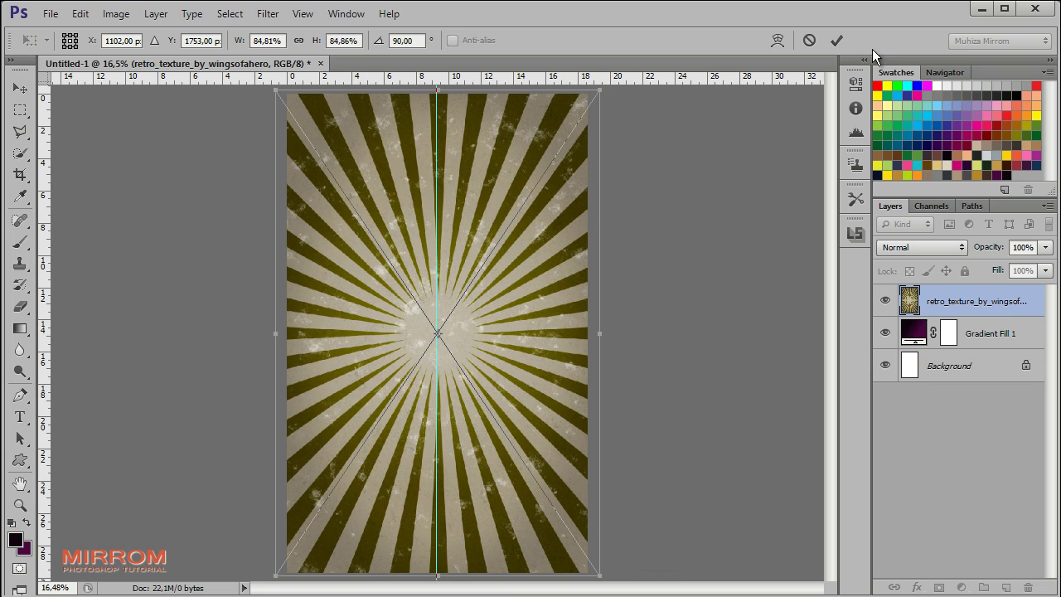
click(836, 40)
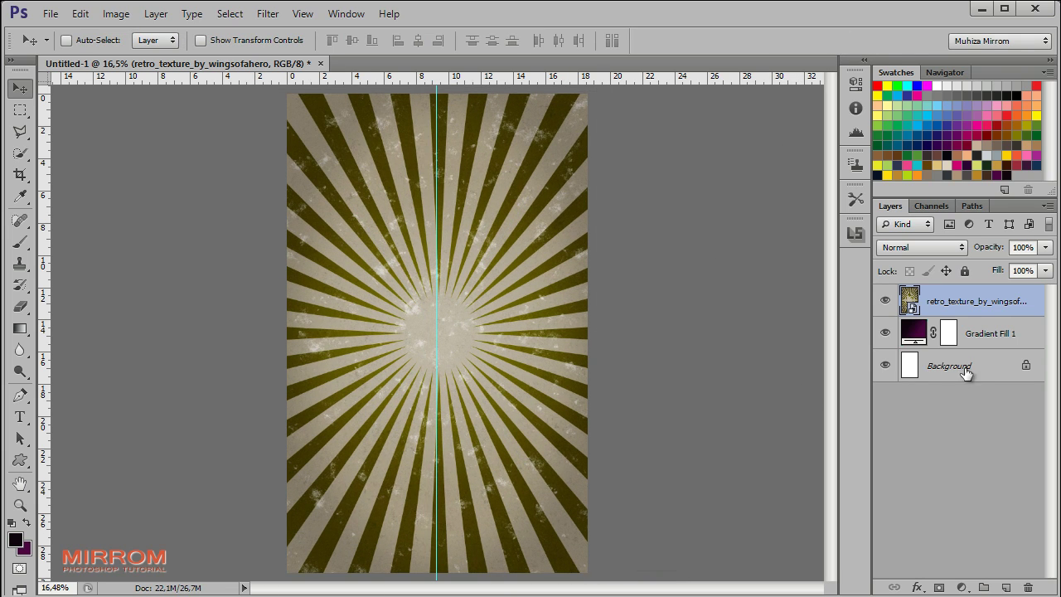
right_click(971, 301)
Step: Rasterize the texture, make it black and white, and blend it as Overlay at 20% opacity
click(861, 408)
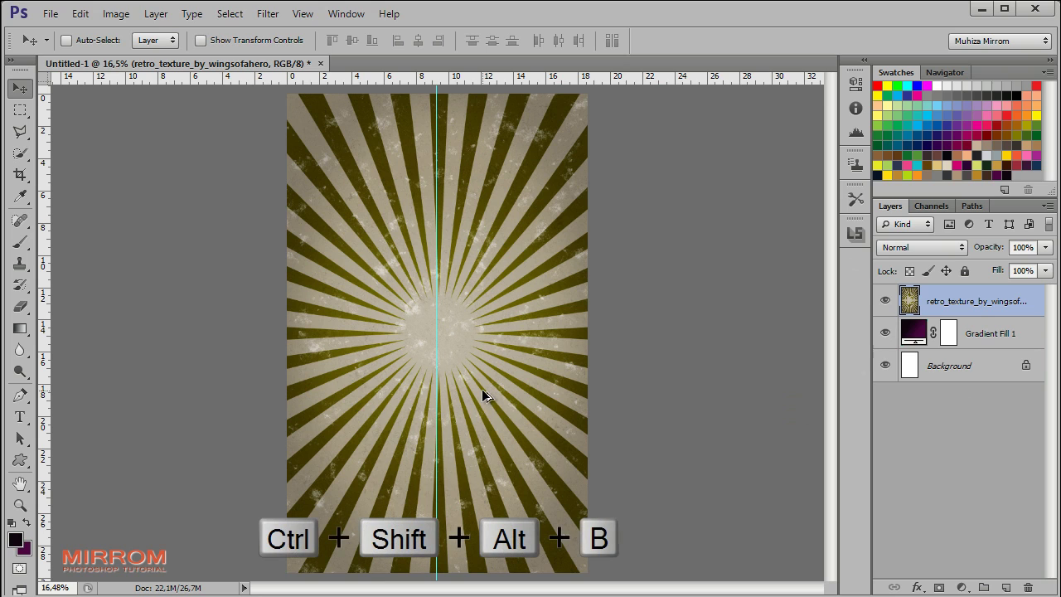
key(ctrl+shift+alt+b)
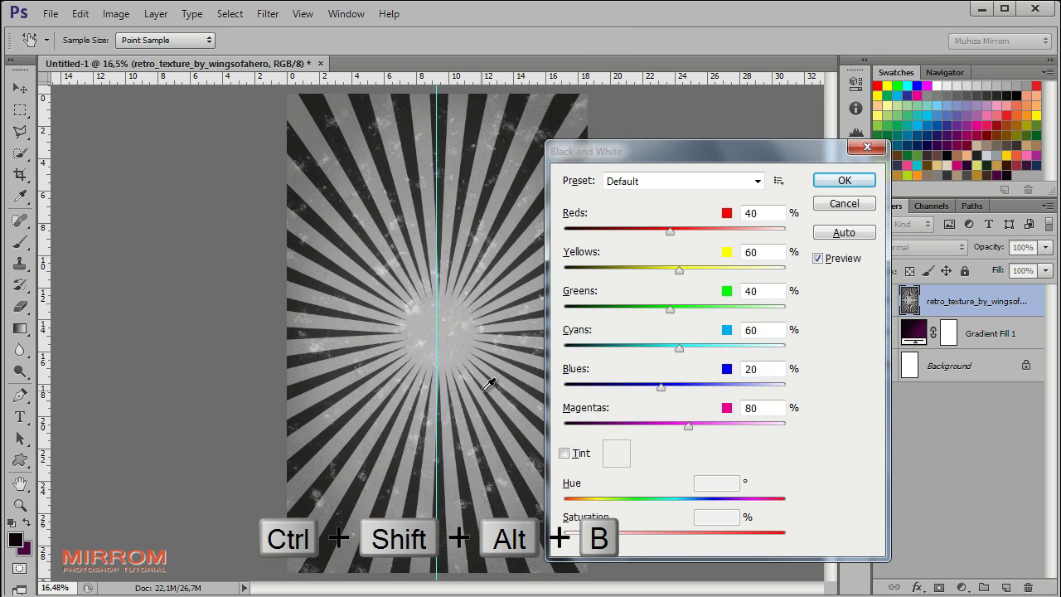
click(844, 180)
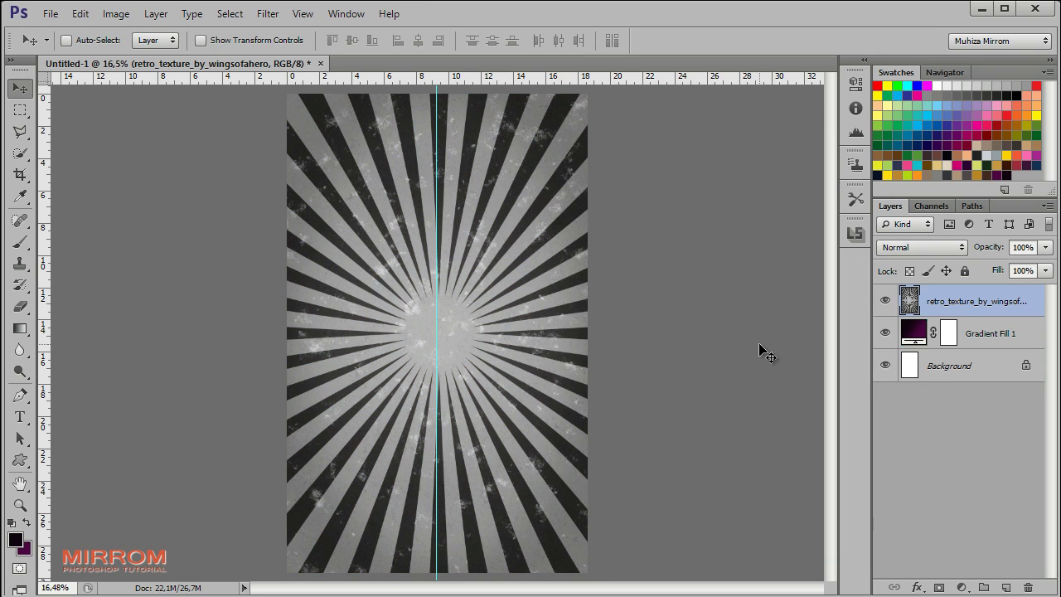
click(951, 248)
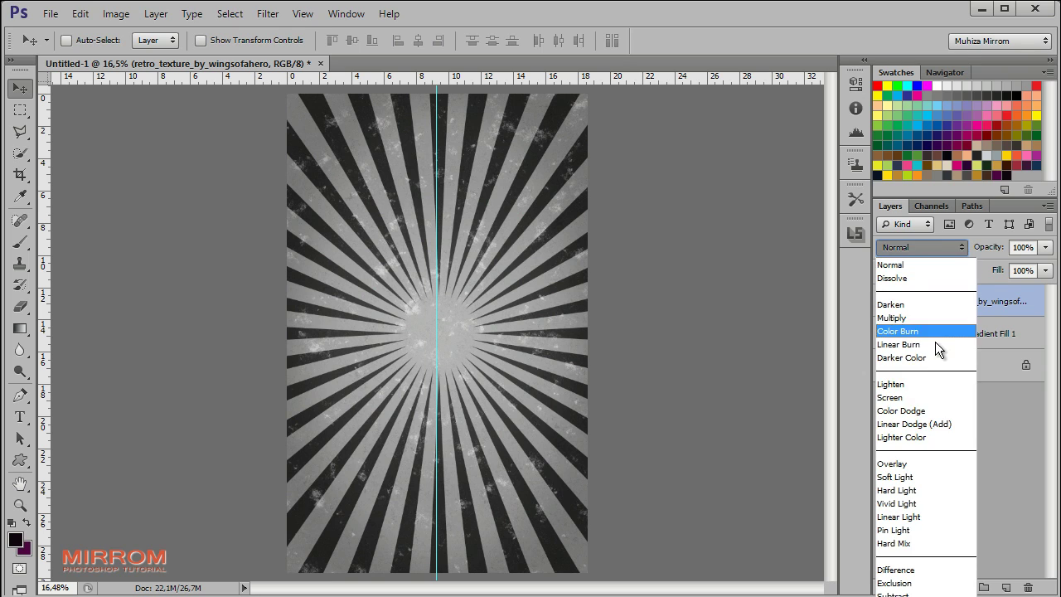
click(926, 465)
drag(1001, 253, 996, 259)
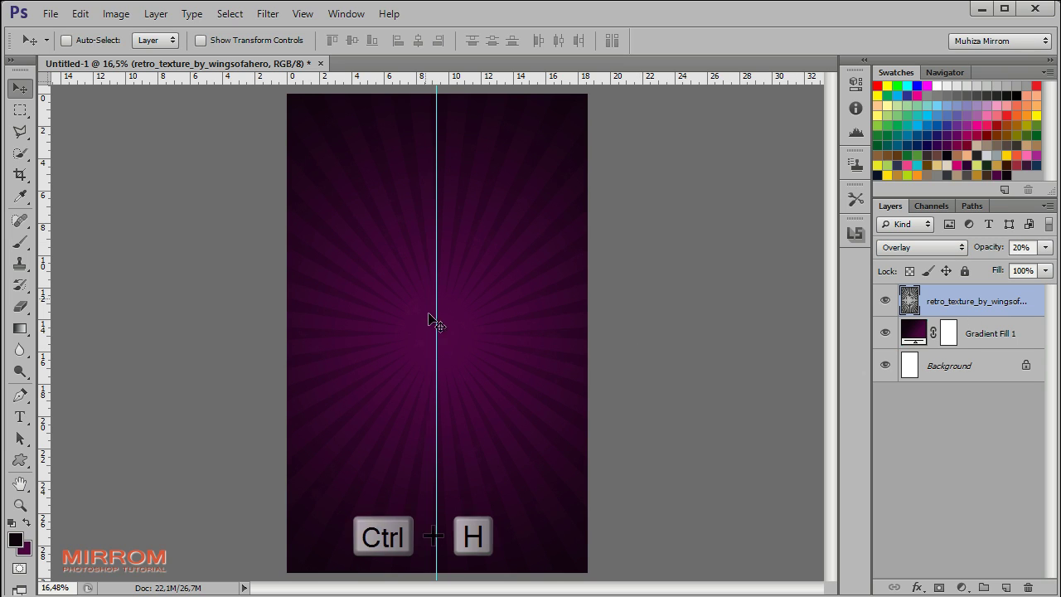
Step: Hide the guides and zoom in on the poster
key(ctrl+h)
key(z)
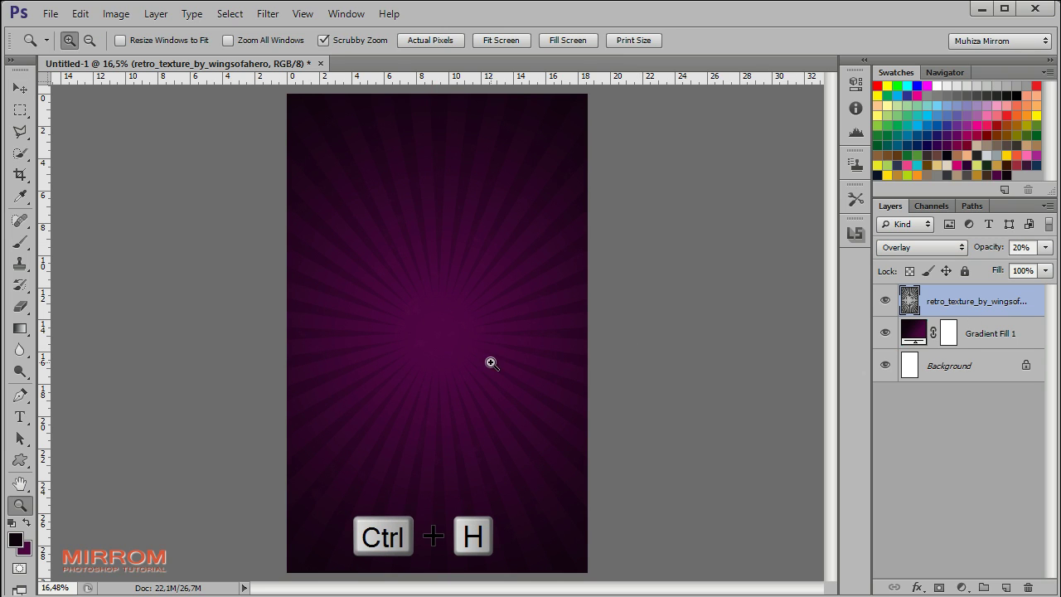
click(503, 319)
drag(545, 591, 525, 591)
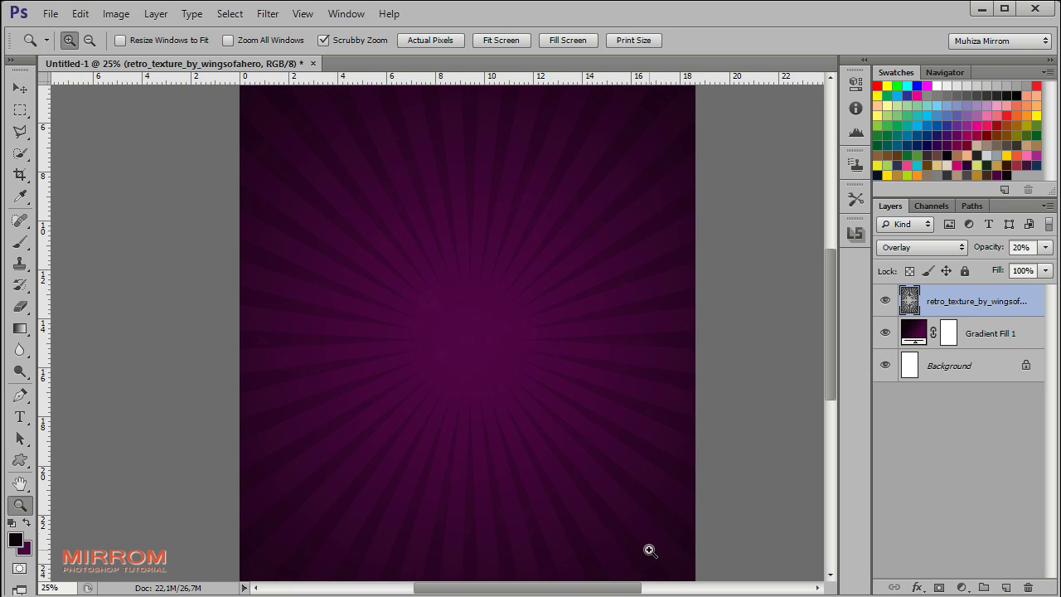
Step: Add a new empty layer above the texture and set the foreground colour to white
key(v)
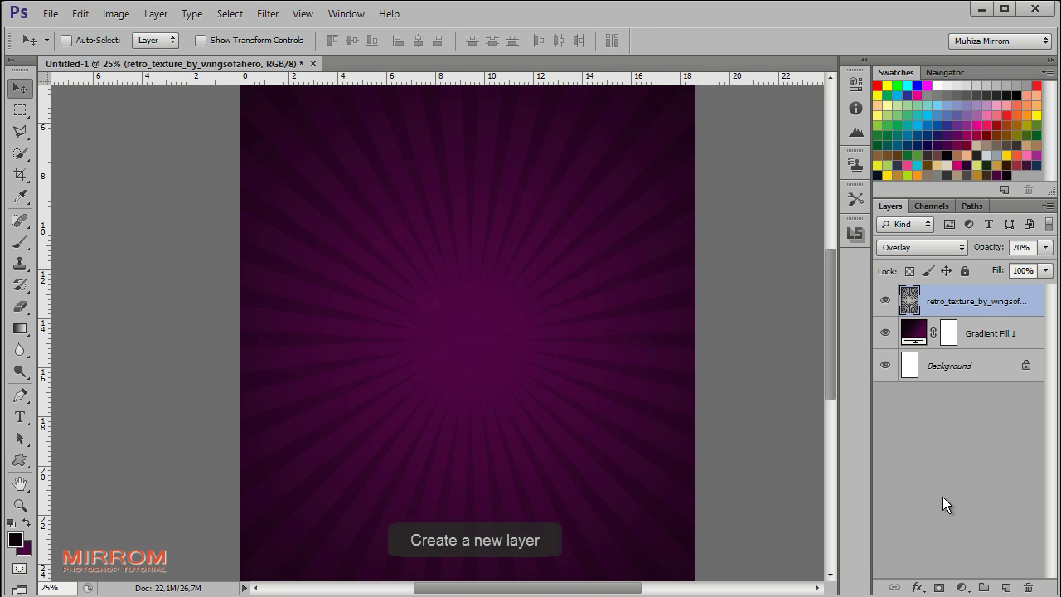
click(1007, 587)
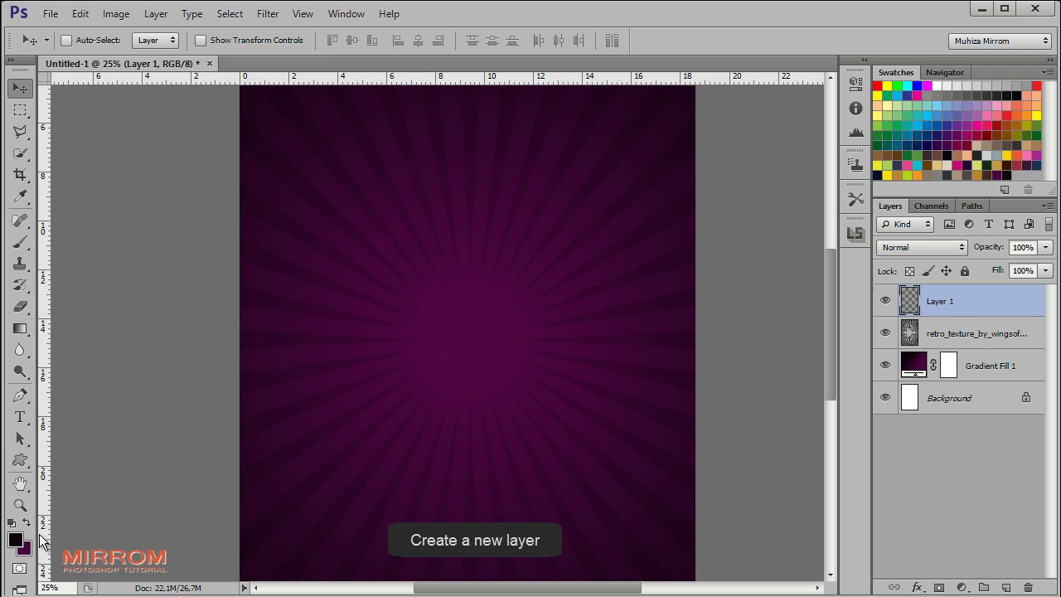
click(15, 539)
drag(398, 166, 296, 118)
click(756, 172)
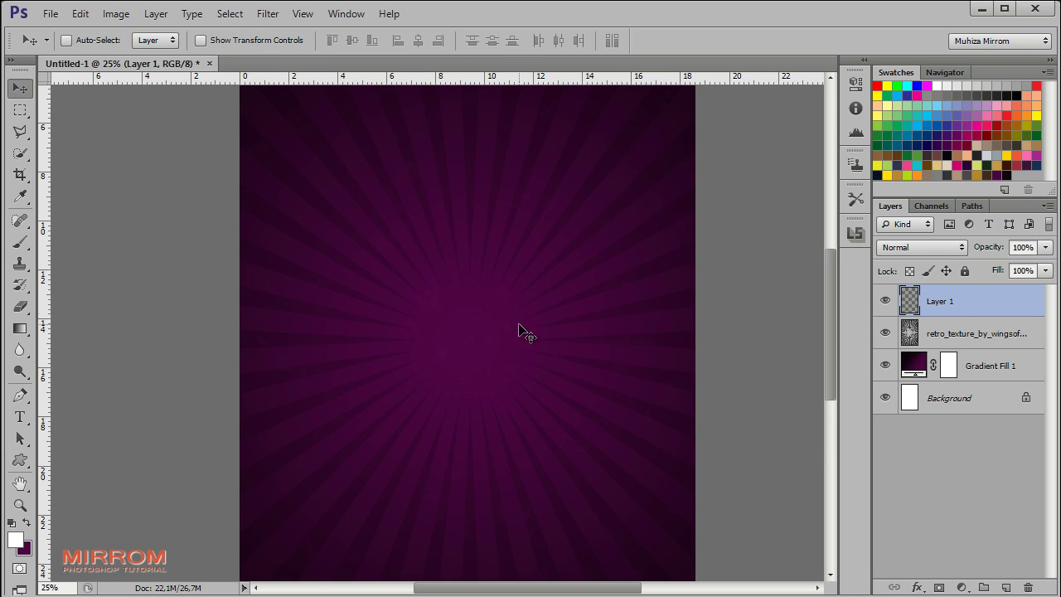
Step: Paint a soft white glow at the canvas centre with a 700 px soft round brush
click(20, 241)
click(87, 40)
click(474, 73)
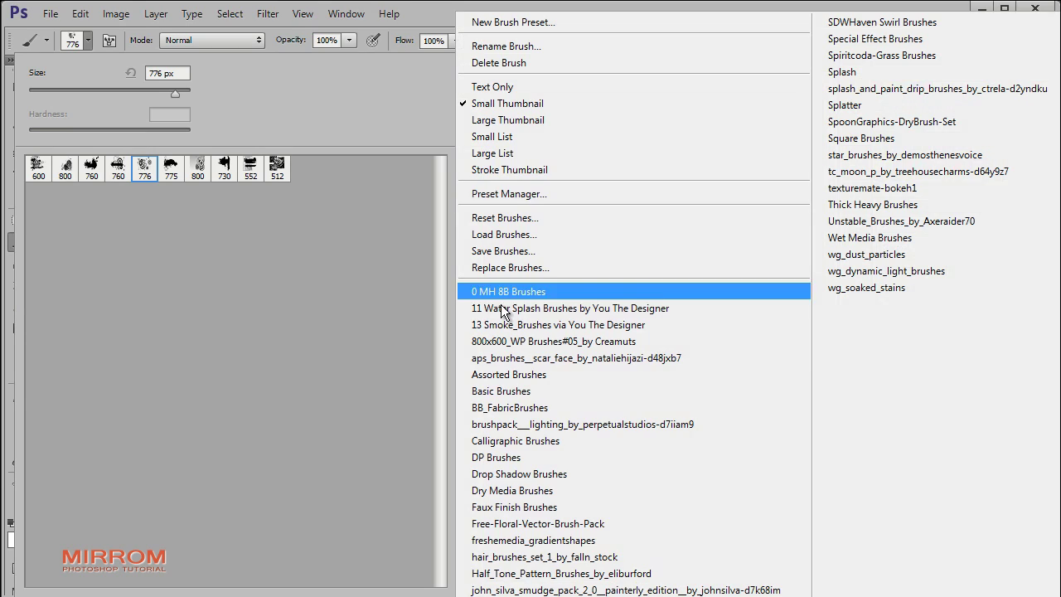
click(505, 390)
click(442, 242)
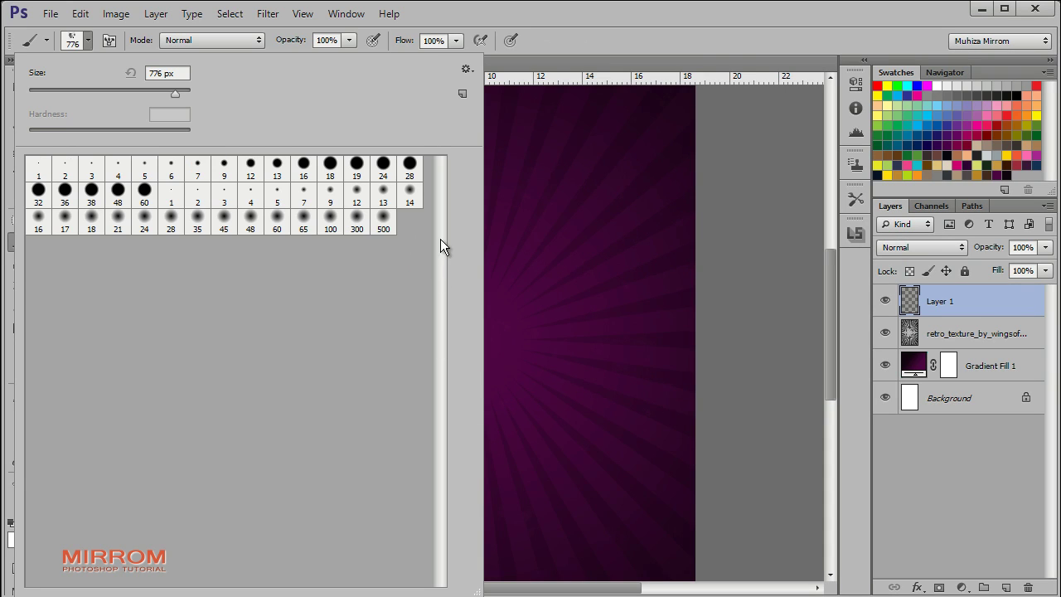
click(535, 334)
key(bracketright)
key(bracketright)
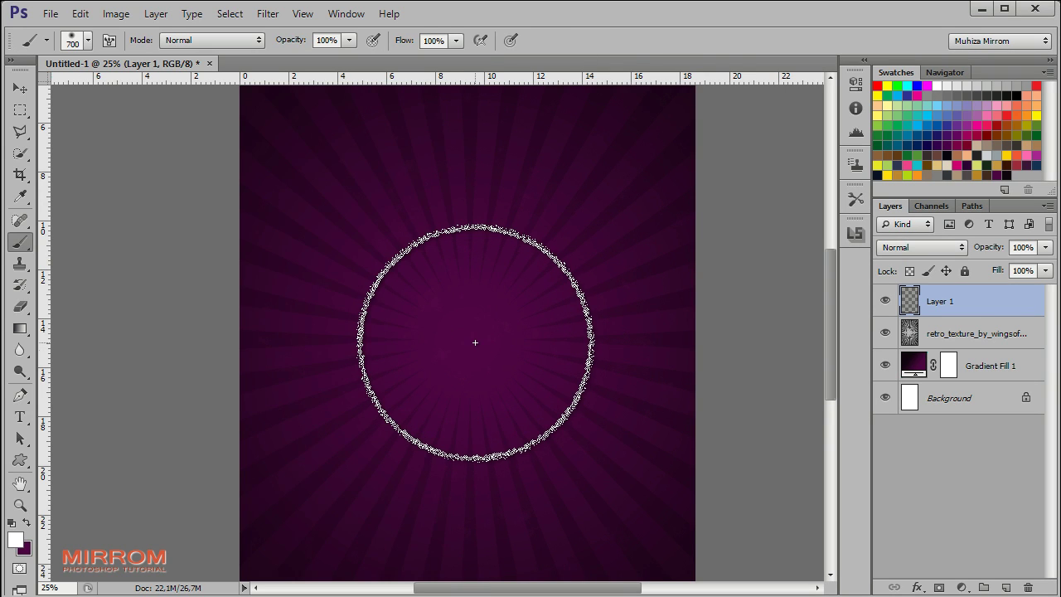
click(464, 335)
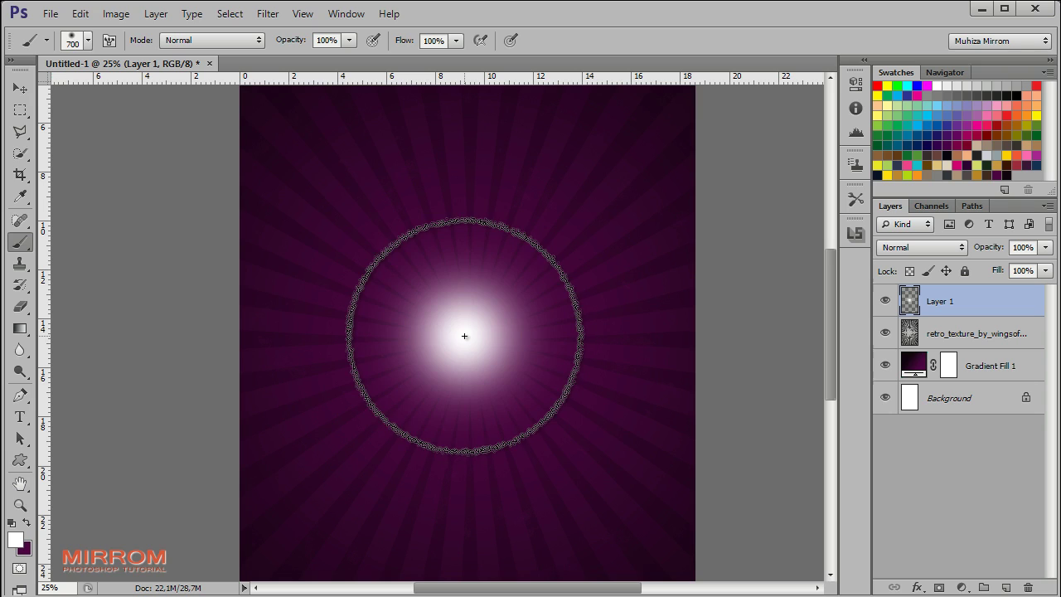
Step: Set the glow layer's blend mode to Overlay and duplicate it
key(v)
click(899, 247)
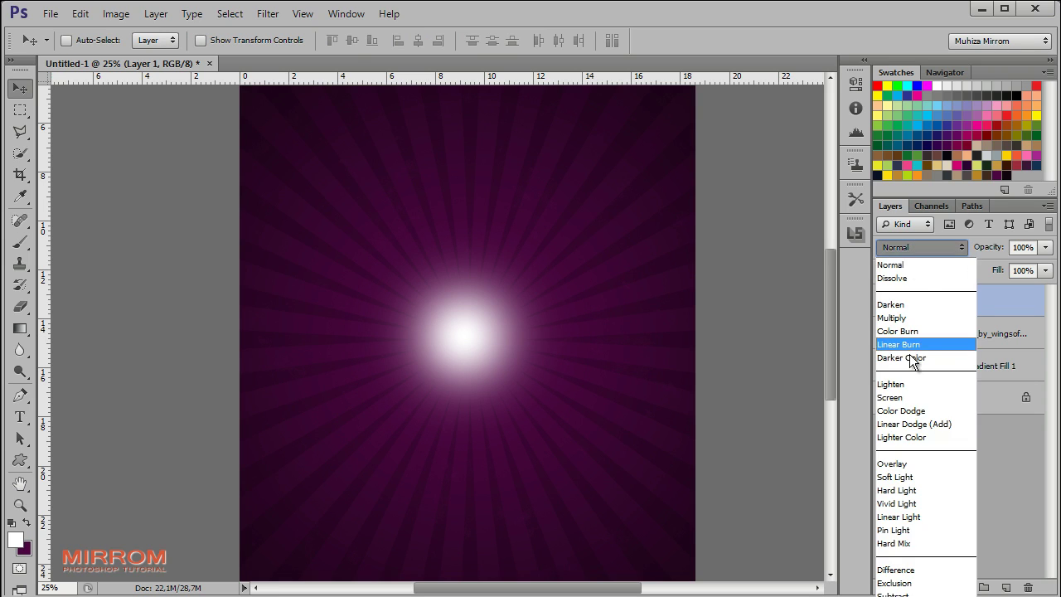
click(904, 462)
key(ctrl+j)
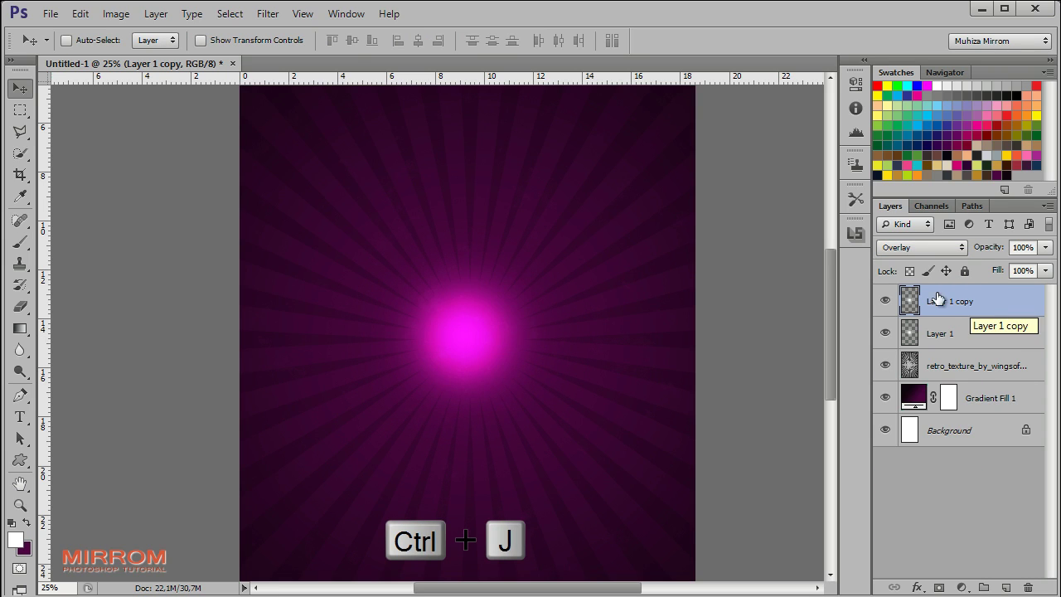
Step: Scale Layer 1 and Layer 1 copy to about 140%, then set Layer 1 copy to 83% opacity
drag(490, 317, 493, 302)
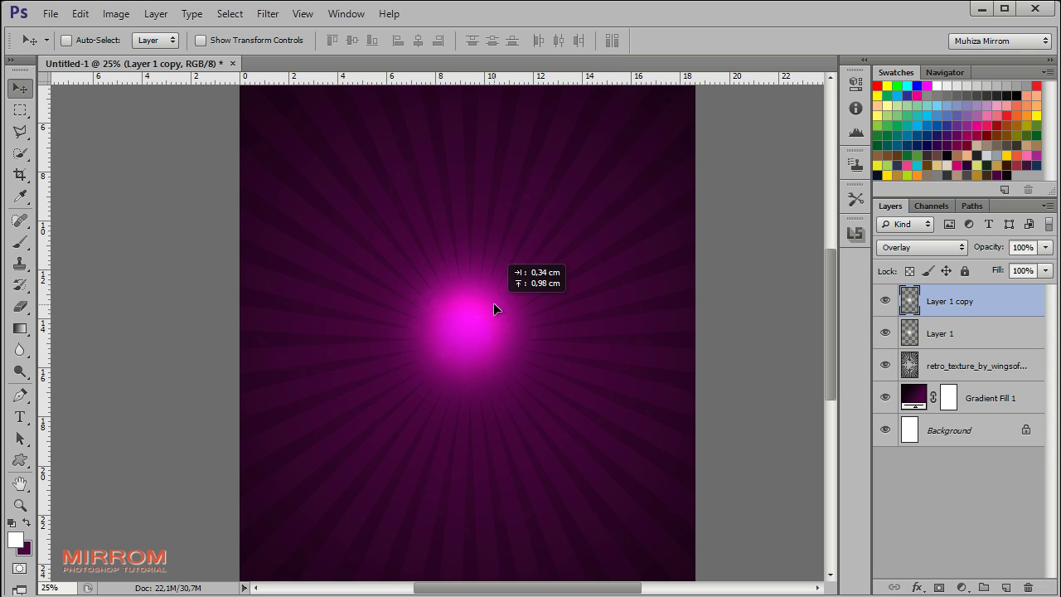
ctrl+click(969, 336)
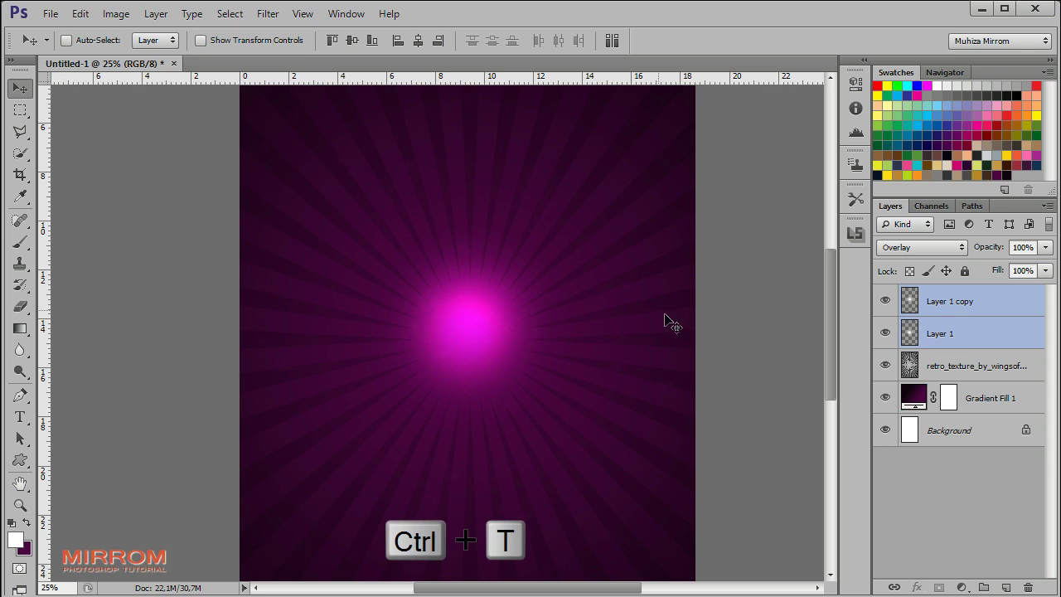
key(ctrl+t)
drag(339, 197, 306, 155)
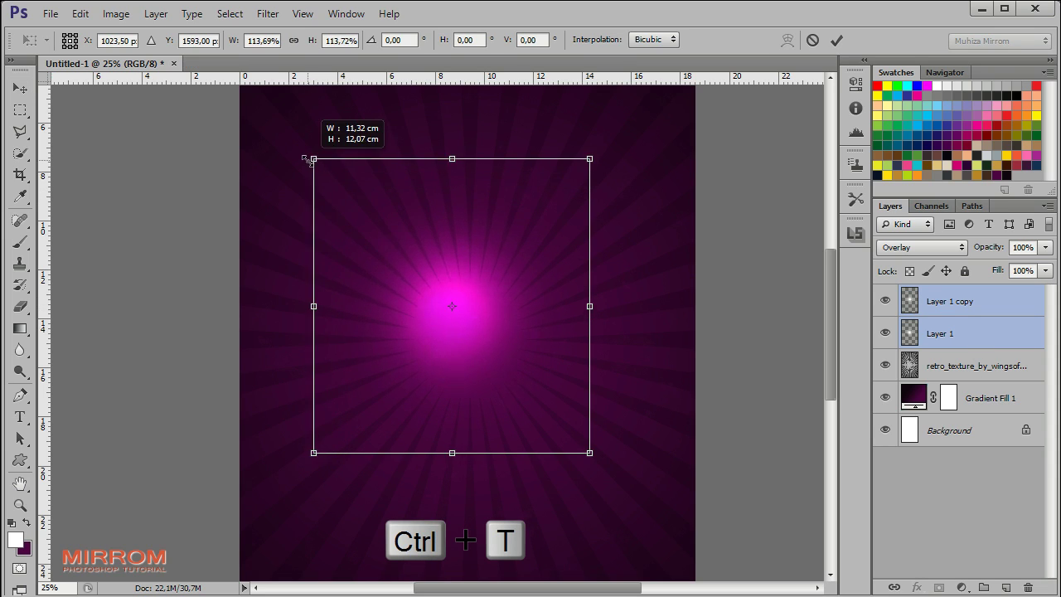
drag(590, 453, 643, 511)
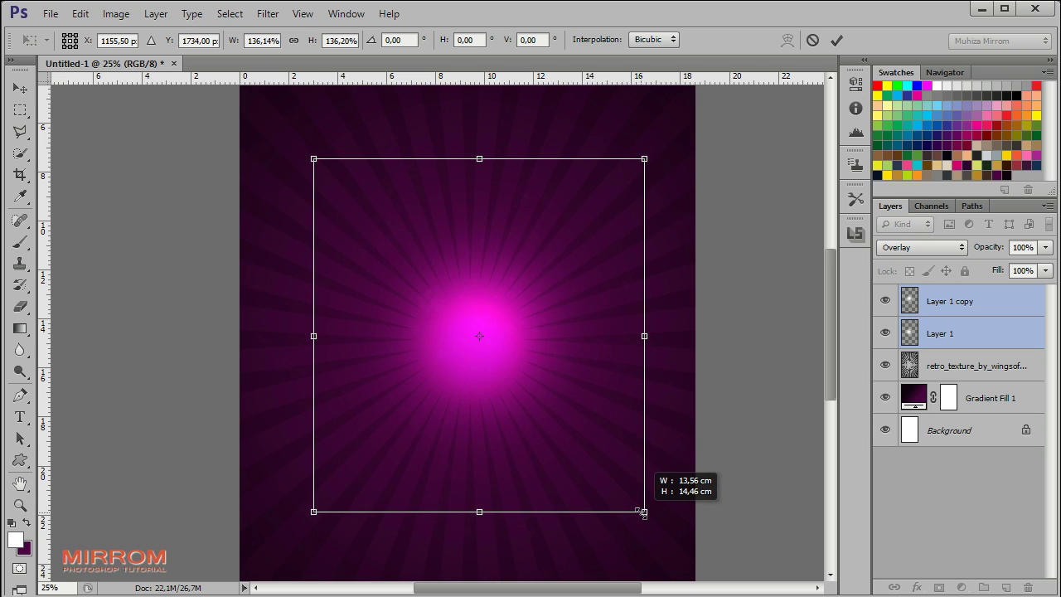
drag(313, 158, 304, 147)
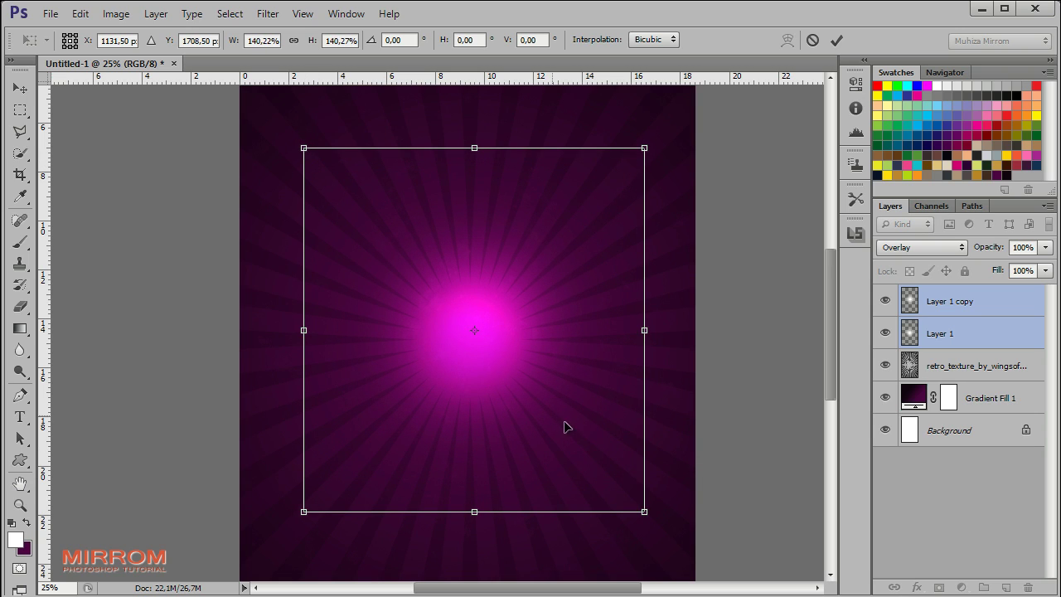
key(Return)
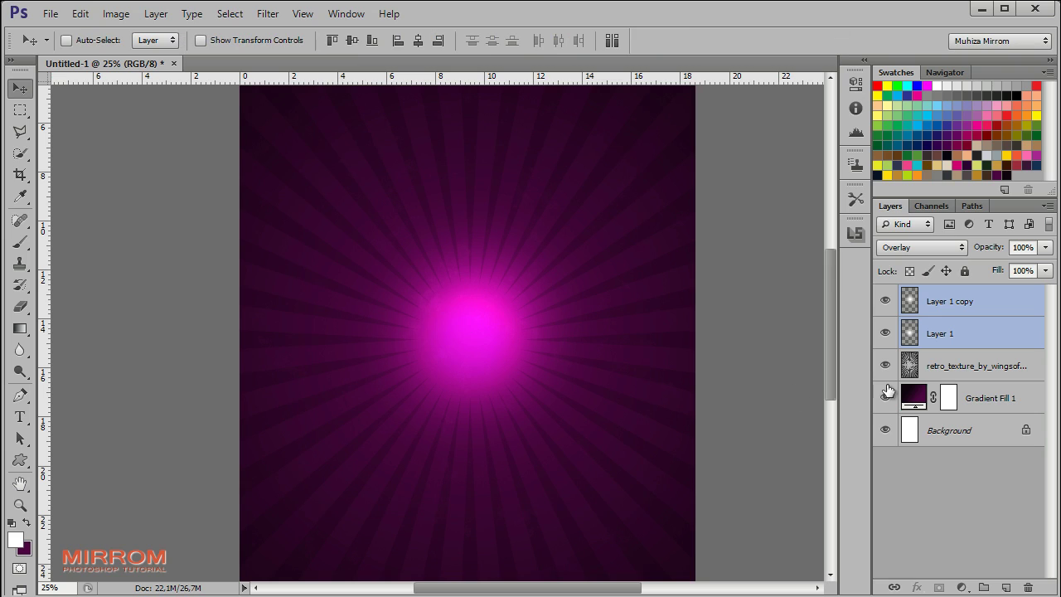
click(952, 306)
drag(988, 247, 829, 392)
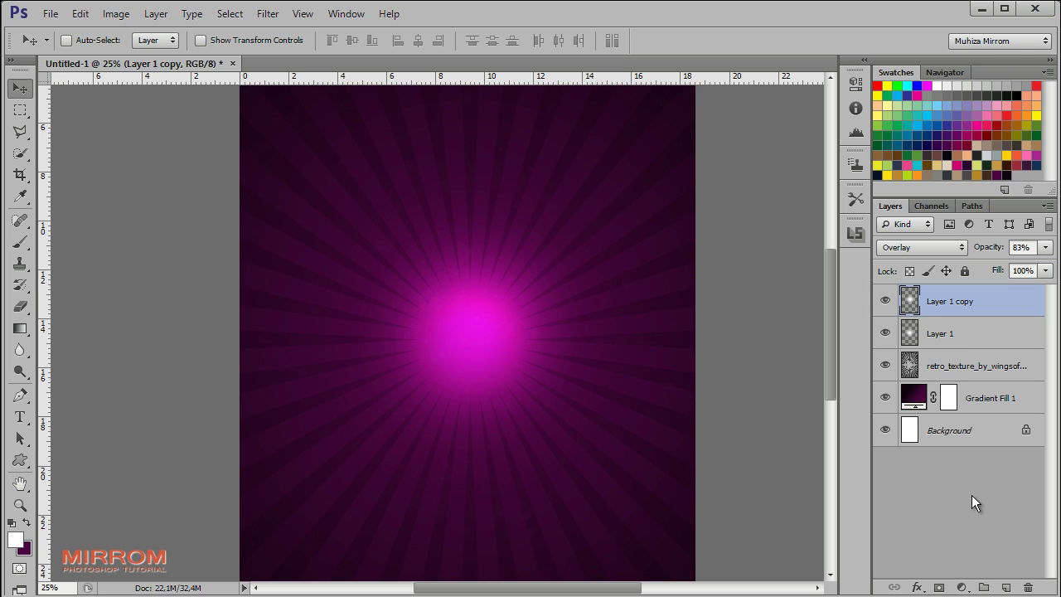
Step: Place the retro_texture_by_fernyday bokeh image, rotated -90° to portrait
click(49, 14)
click(66, 293)
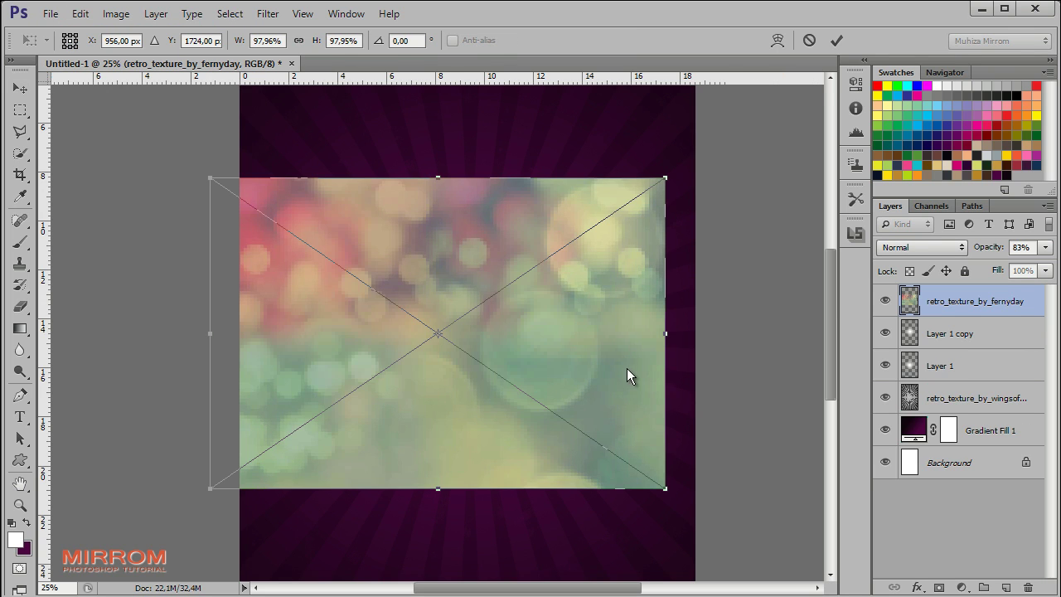
drag(701, 358, 493, 93)
drag(452, 191, 488, 193)
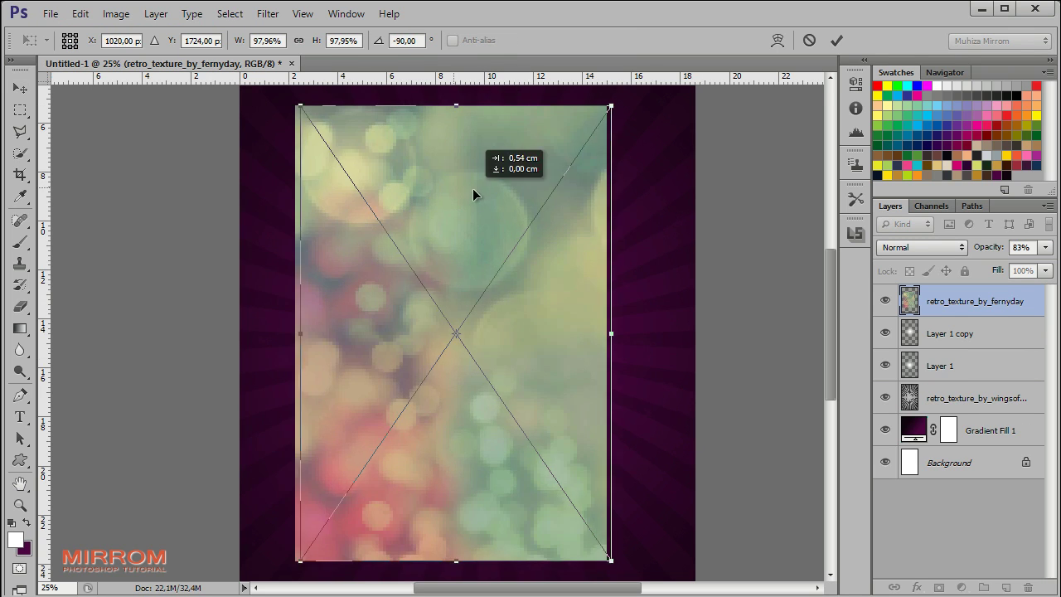
scroll(531, 300, down, 1)
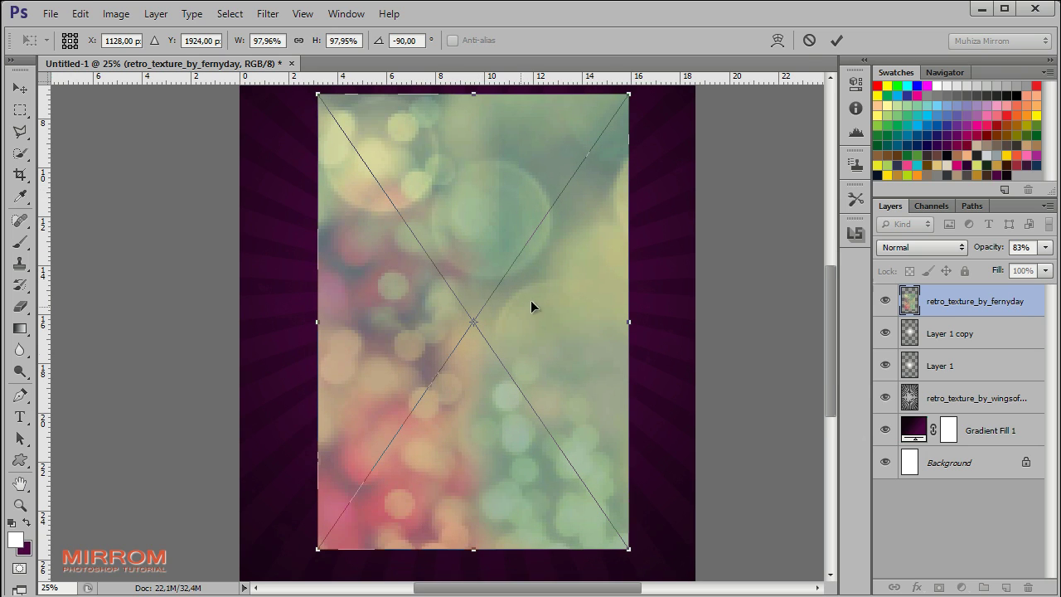
click(833, 42)
Step: Shrink the bokeh texture to about 83% and position it over the poster centre
key(z)
alt+click(428, 310)
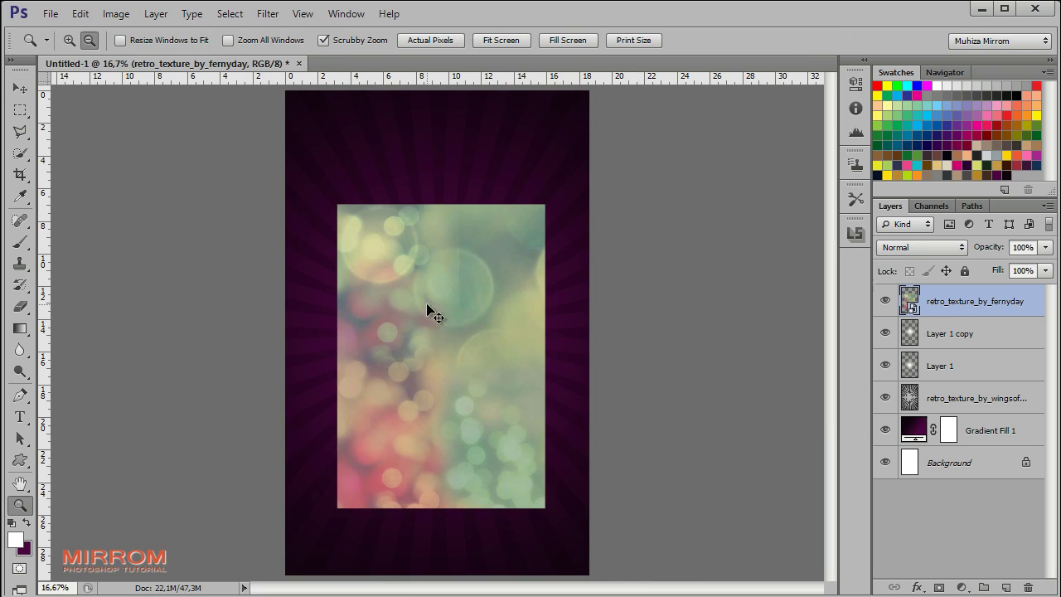
key(v)
drag(429, 310, 450, 289)
key(ctrl+t)
drag(542, 188, 511, 232)
drag(406, 295, 429, 282)
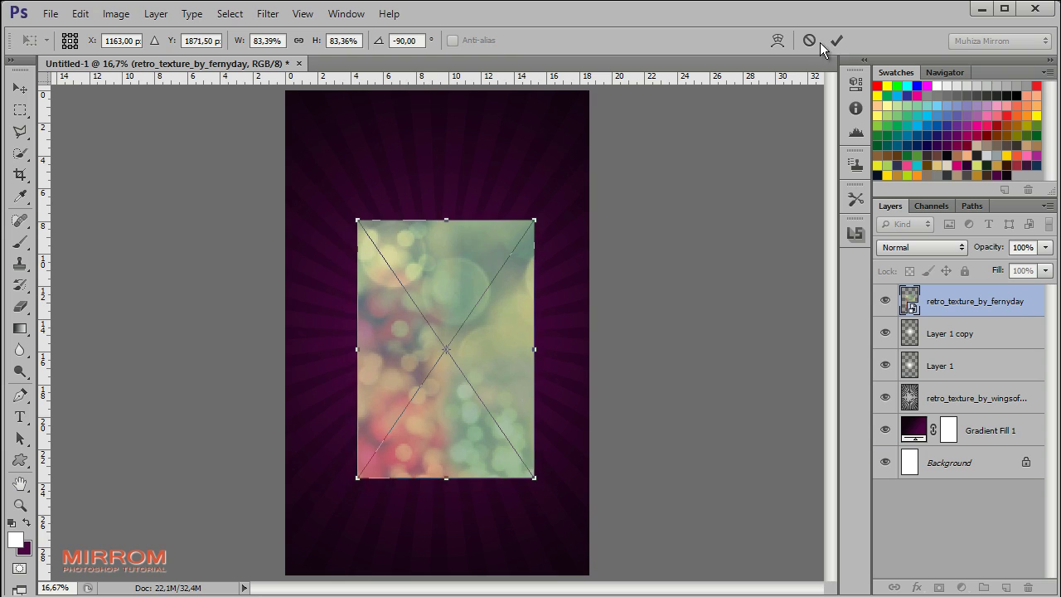
click(832, 40)
Step: Blend the bokeh texture as Overlay and nudge it slightly up and right
click(922, 247)
click(918, 462)
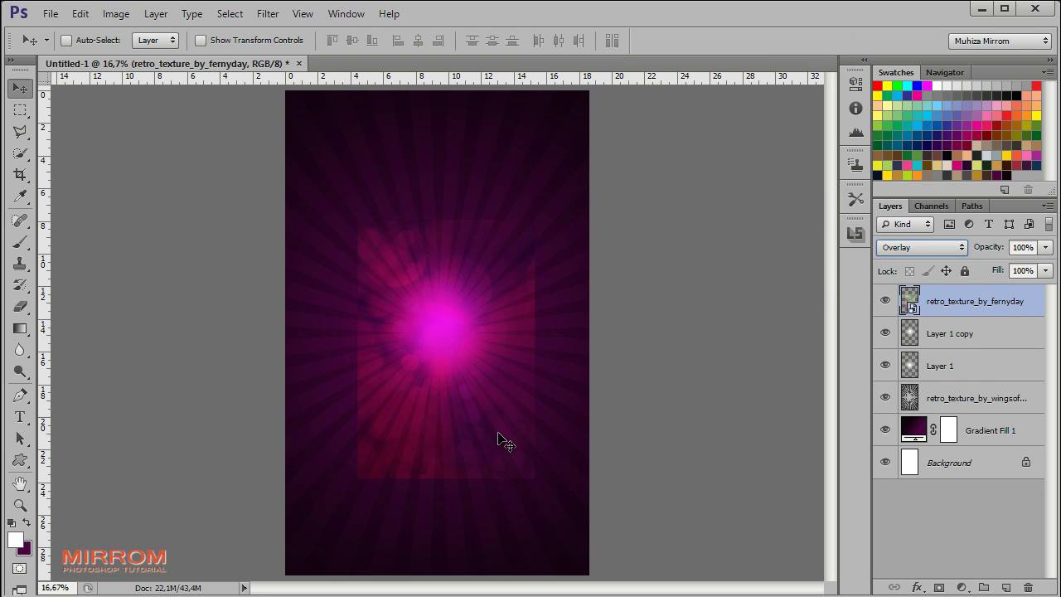
drag(498, 433, 502, 423)
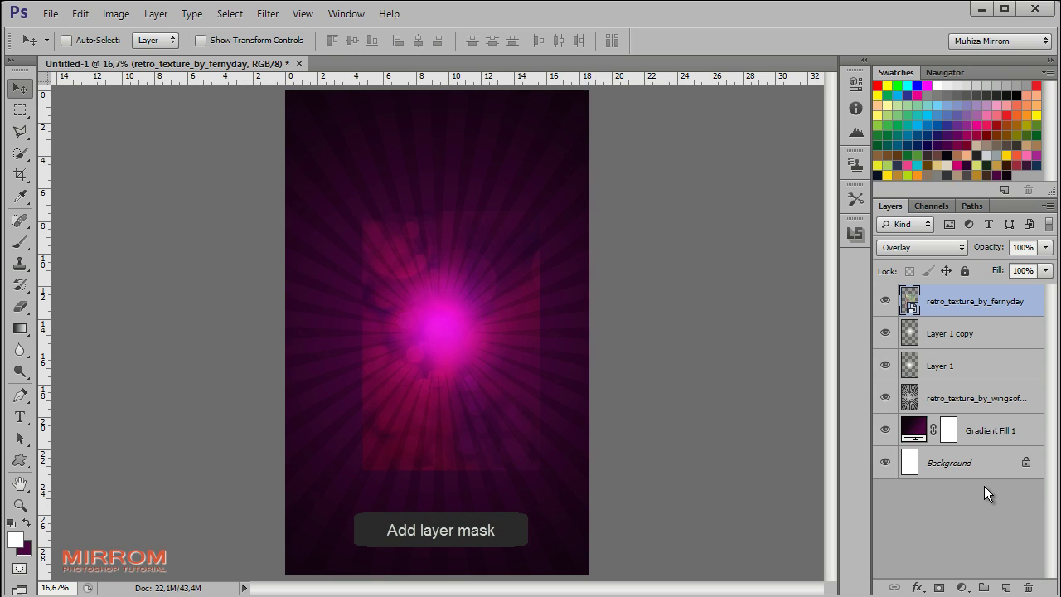
Step: Add a layer mask and fade the bokeh texture's edges with a gradient
click(939, 586)
click(21, 329)
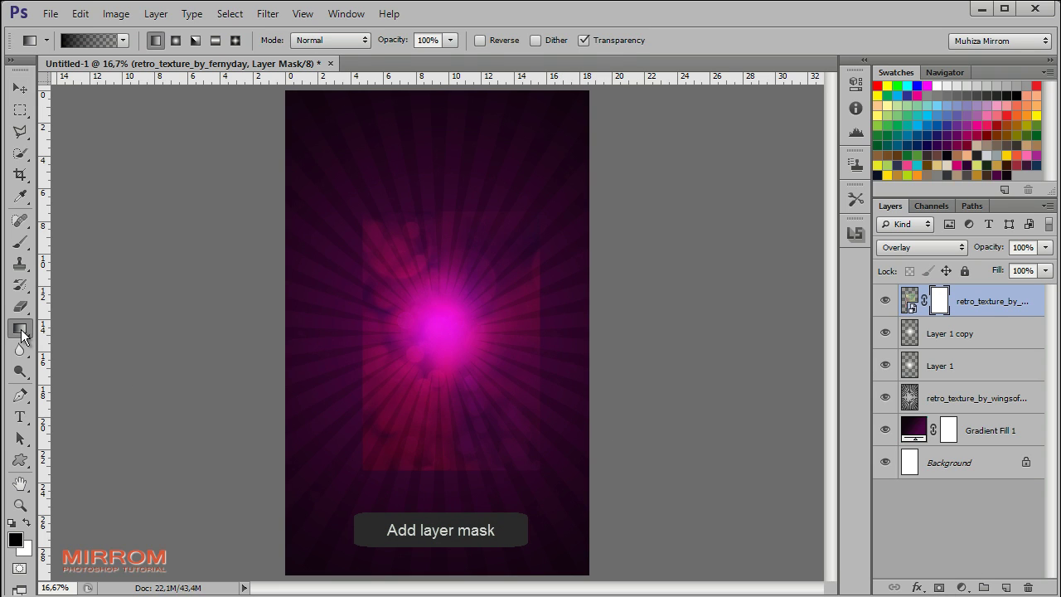
drag(458, 184, 466, 282)
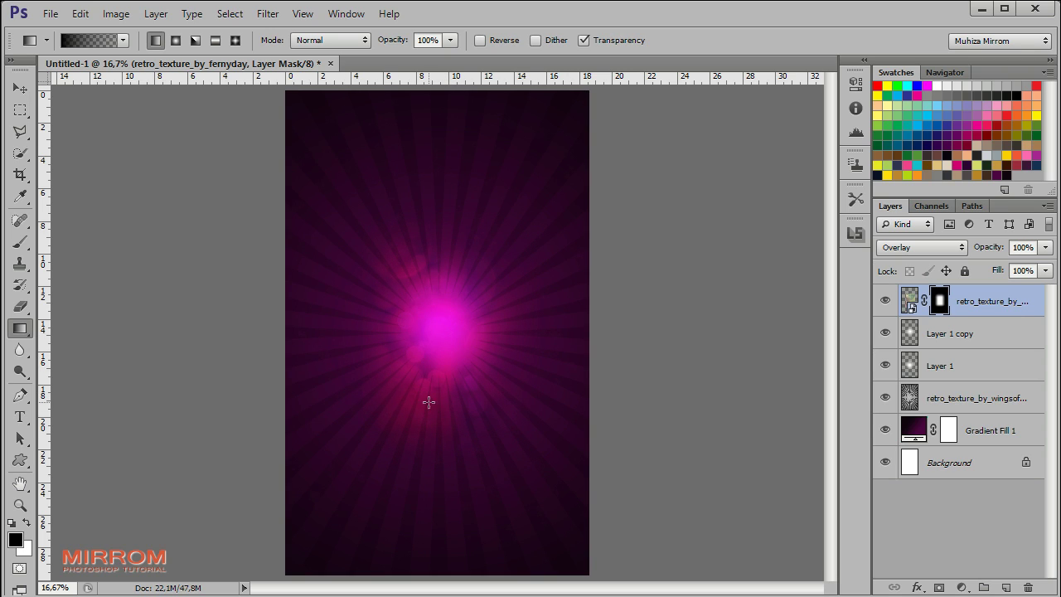
Step: Enlarge the masked bokeh texture slightly and duplicate the layer
key(ctrl+t)
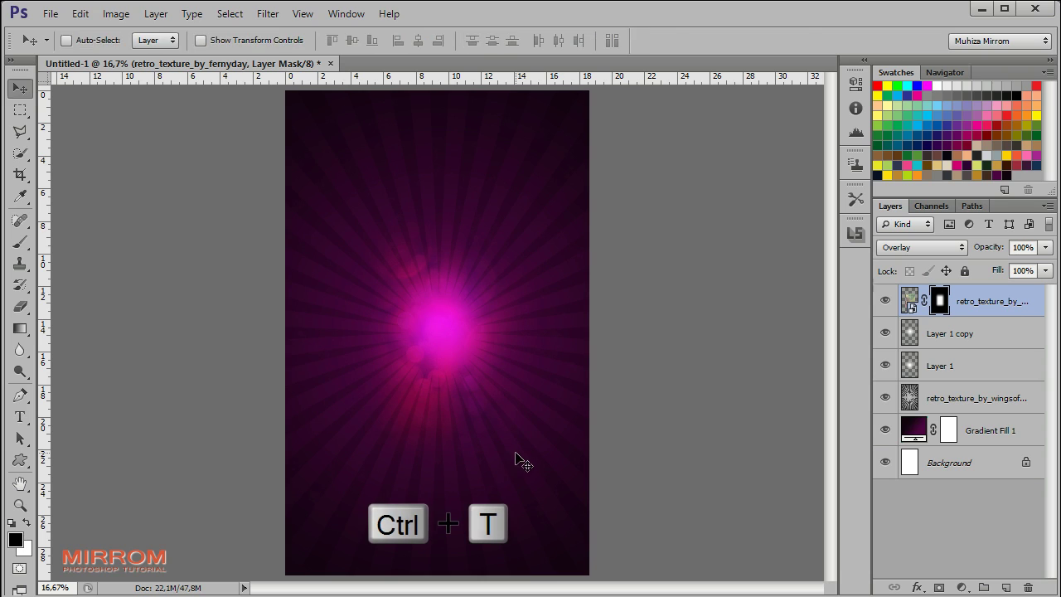
drag(359, 208, 349, 190)
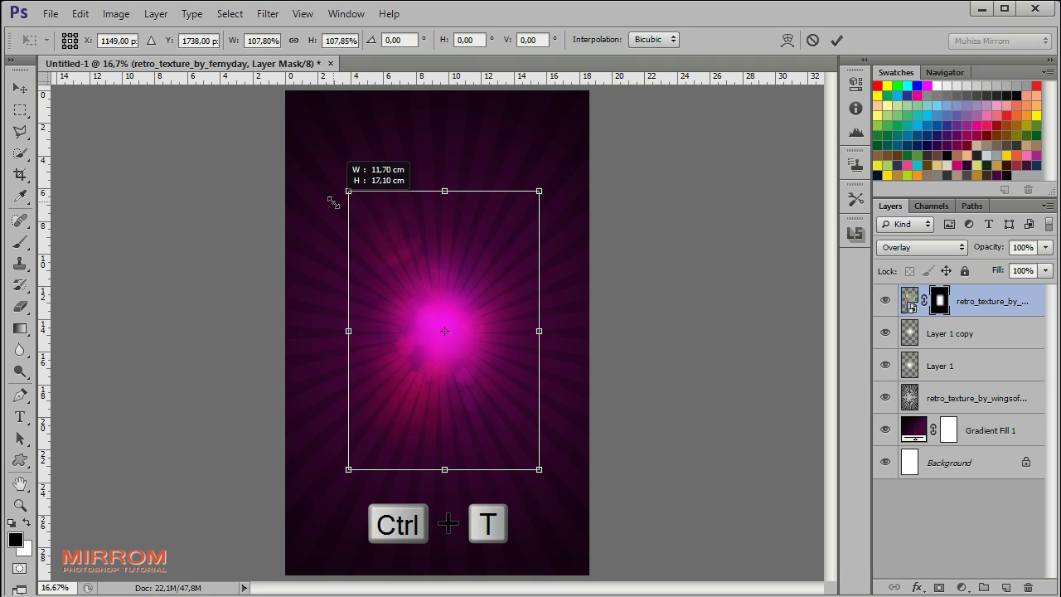
drag(548, 469, 557, 482)
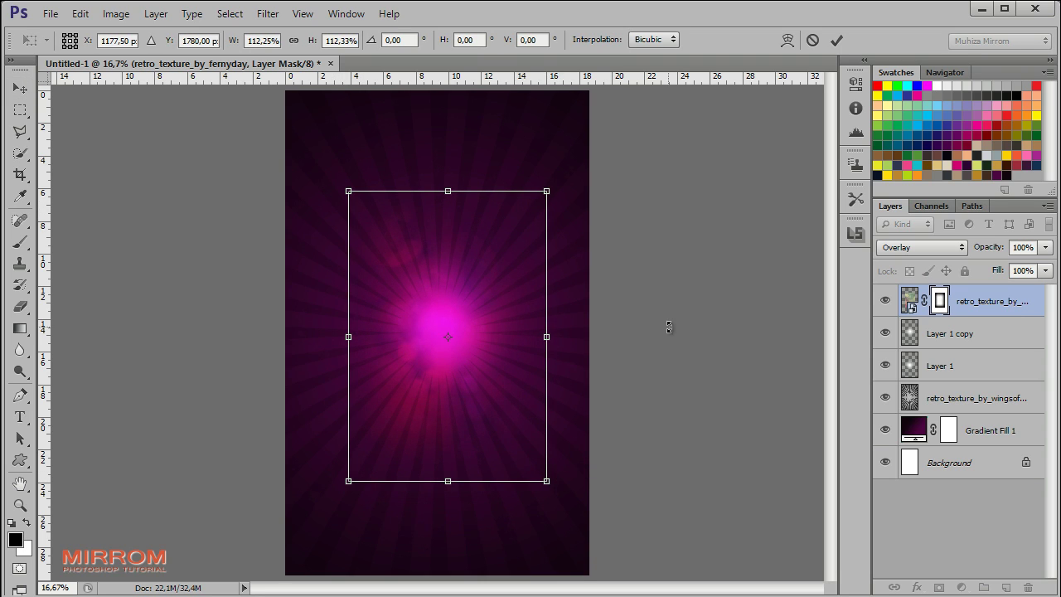
click(836, 40)
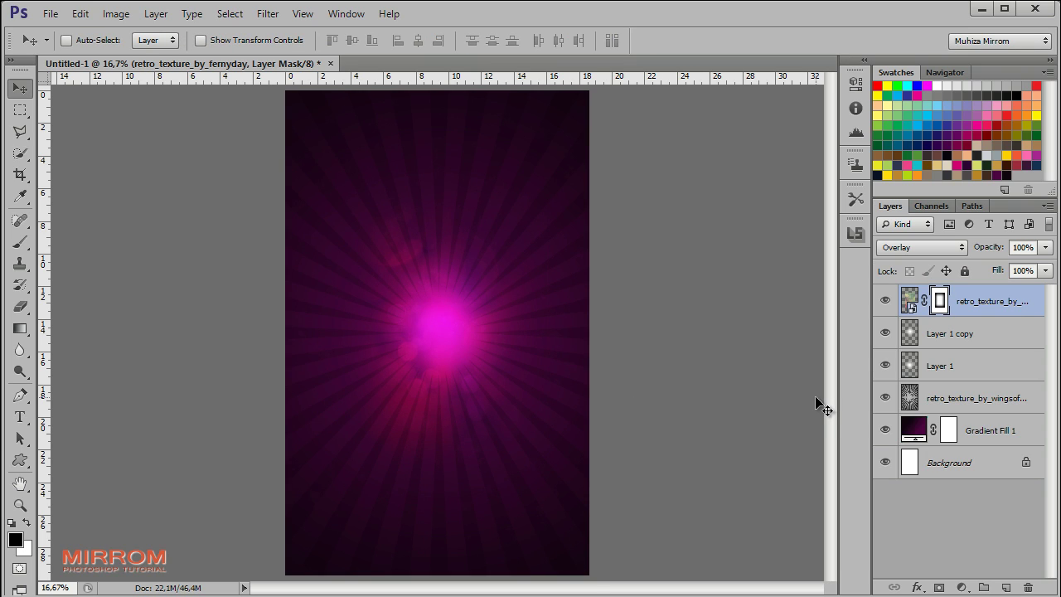
key(ctrl+j)
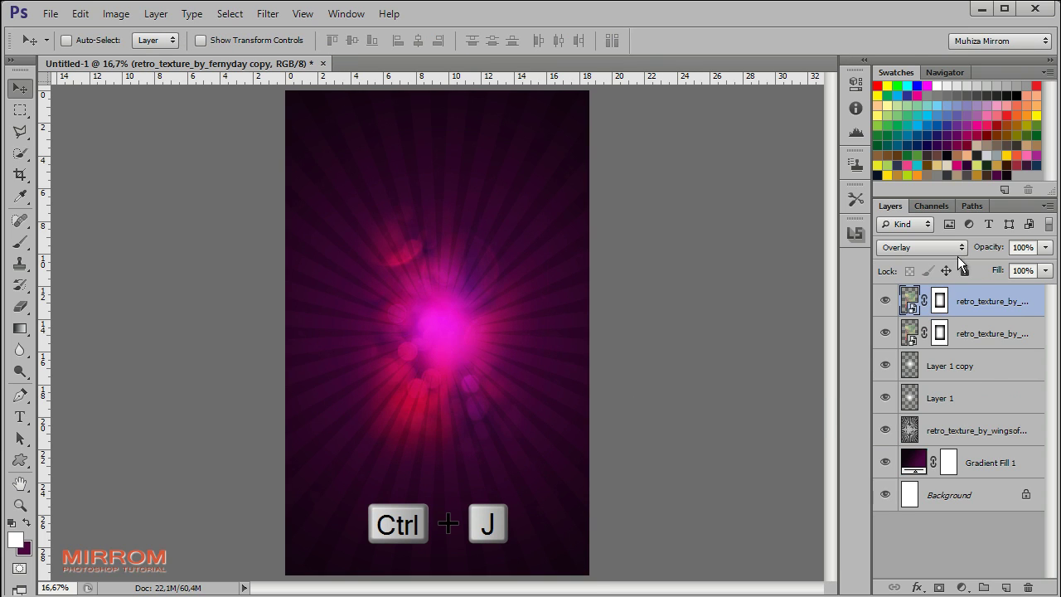
Step: Blend the bokeh copy as Vivid Light at 20% opacity, toggling it to compare
click(949, 249)
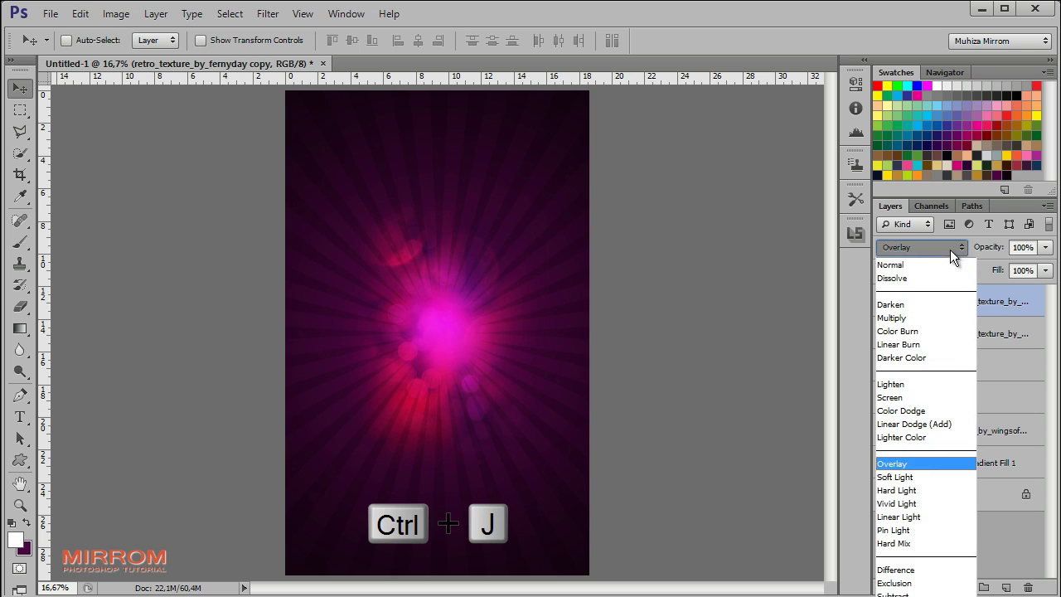
click(930, 502)
drag(992, 246, 985, 252)
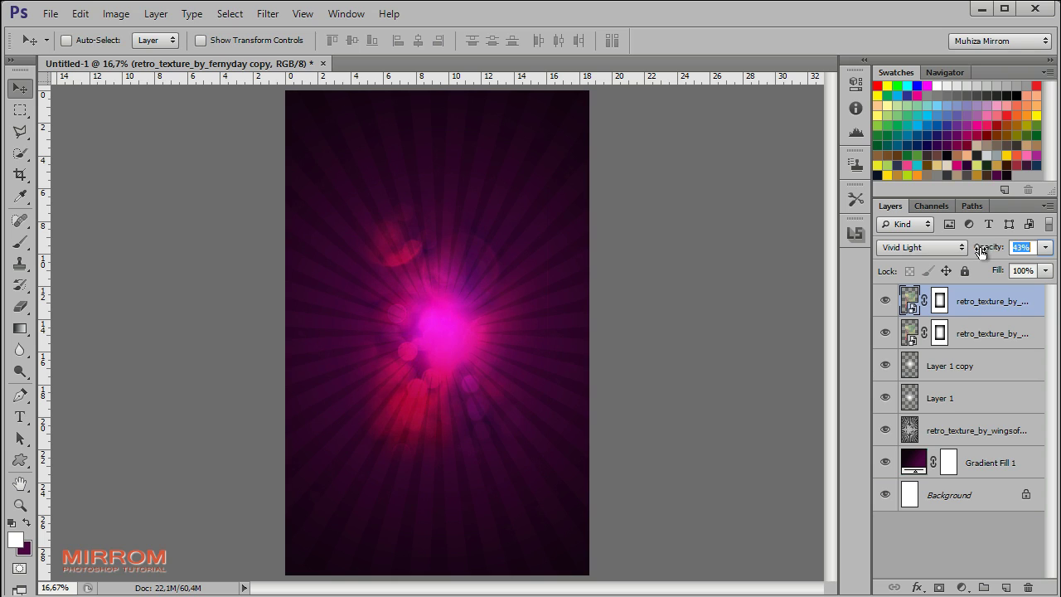
drag(982, 253, 978, 254)
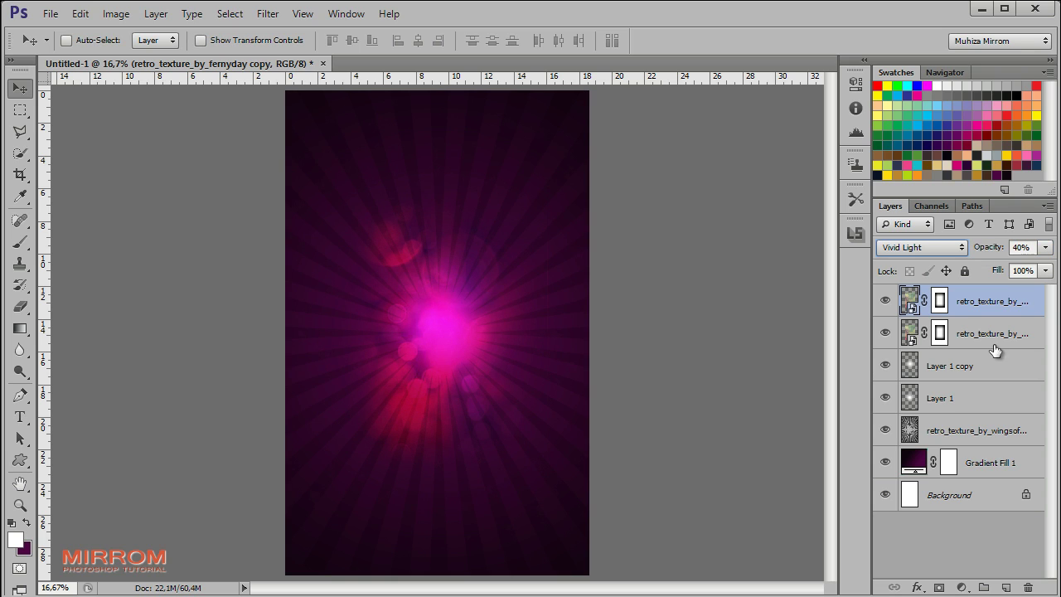
click(884, 301)
click(884, 301)
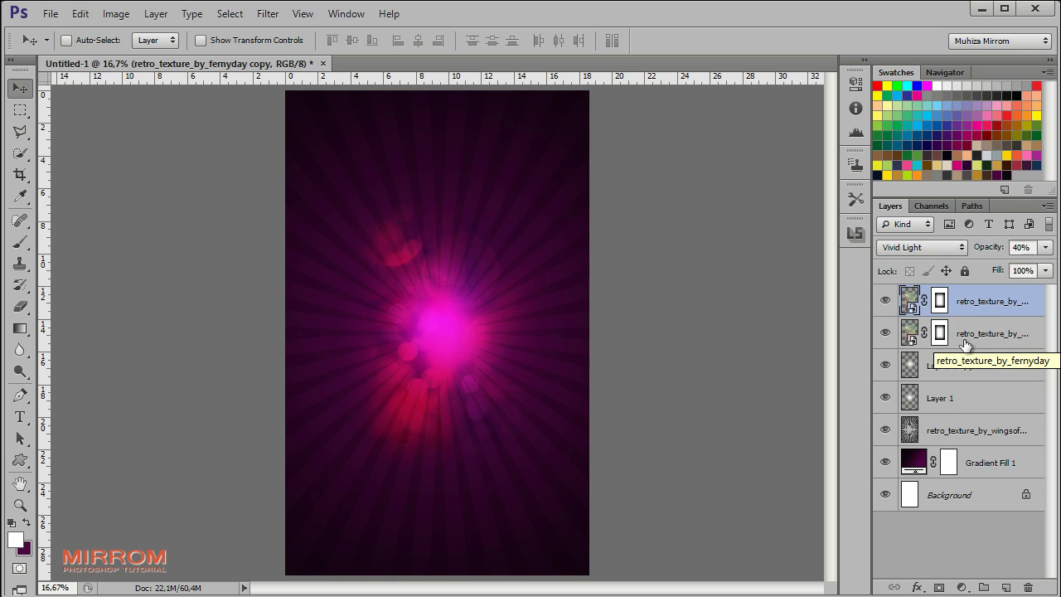
drag(1001, 250, 997, 251)
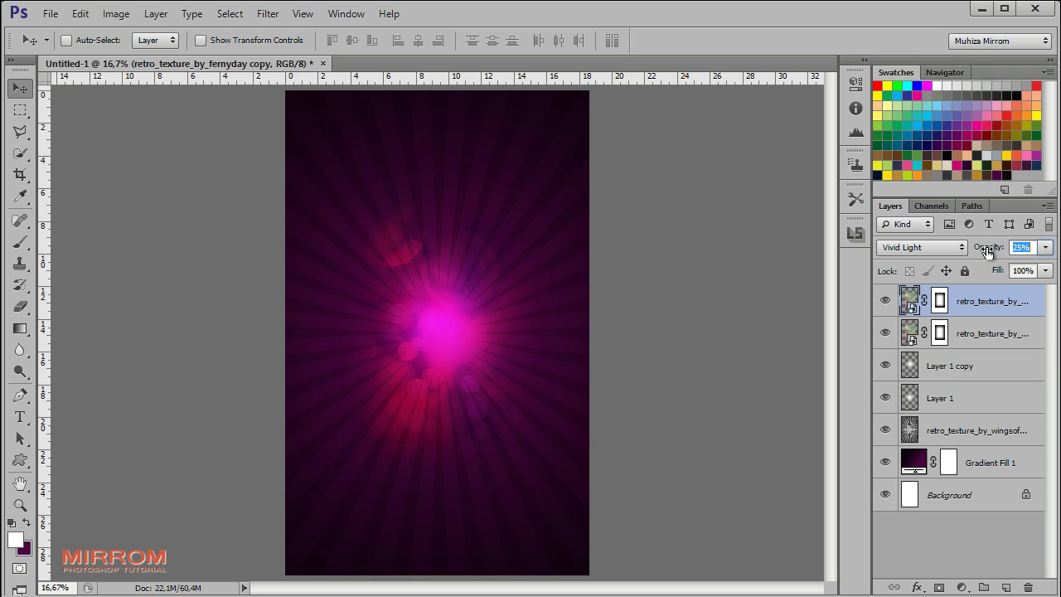
click(885, 300)
click(885, 301)
Step: Open shopping-girl.psd and drag the girl into the poster
click(50, 14)
click(935, 305)
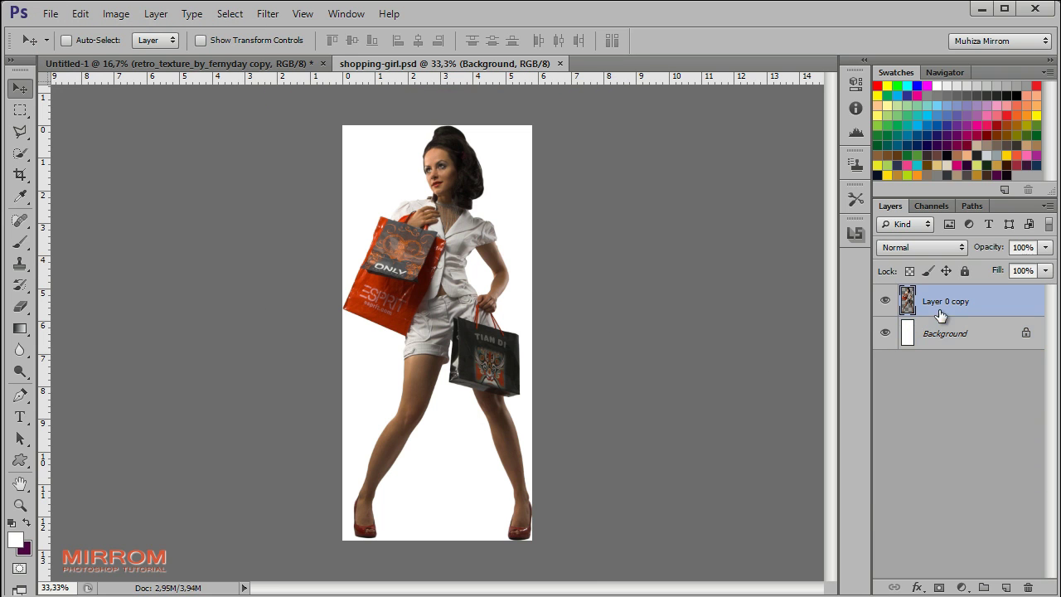
mouse_move(448, 292)
mouse_down()
mouse_move(417, 320)
mouse_move(512, 389)
mouse_up()
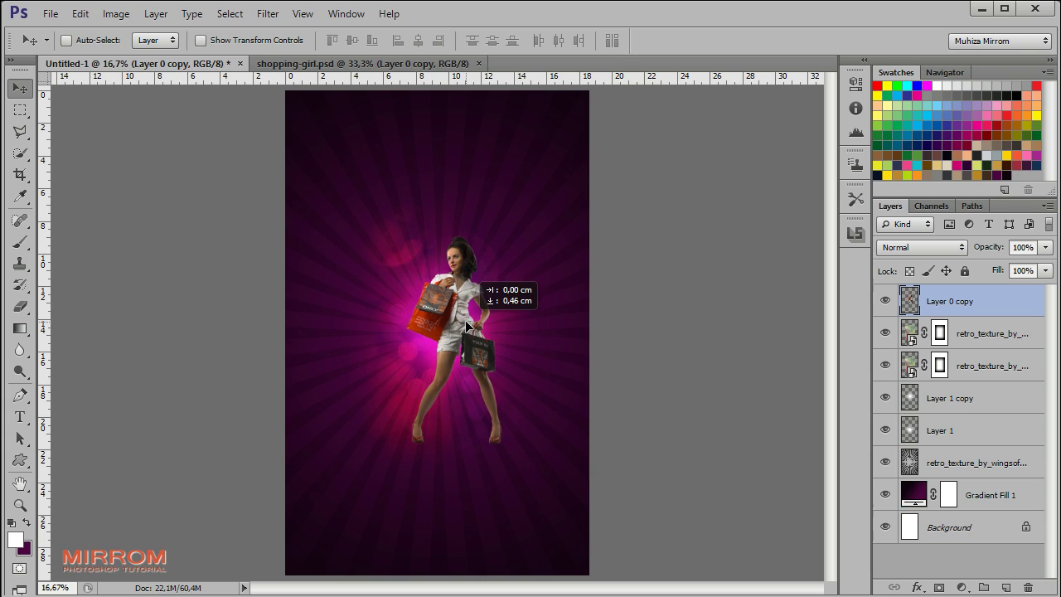
Step: Scale the girl to about 111% and centre her over the sunburst
key(ctrl+t)
drag(513, 442, 503, 434)
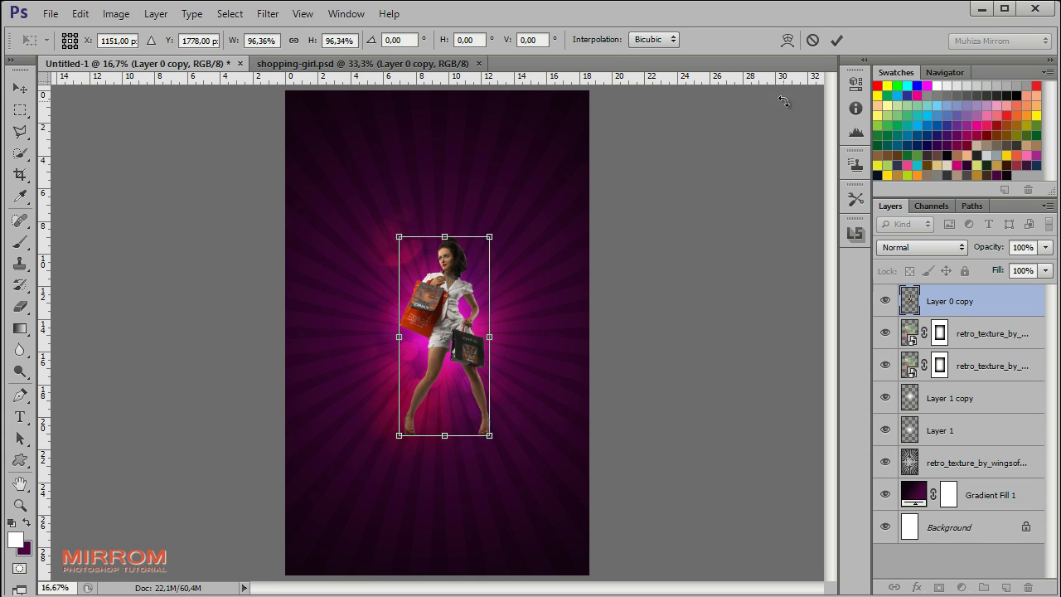
key(Return)
mouse_move(474, 323)
mouse_down()
mouse_move(484, 332)
mouse_move(473, 303)
mouse_up()
key(ctrl+t)
drag(391, 218, 398, 224)
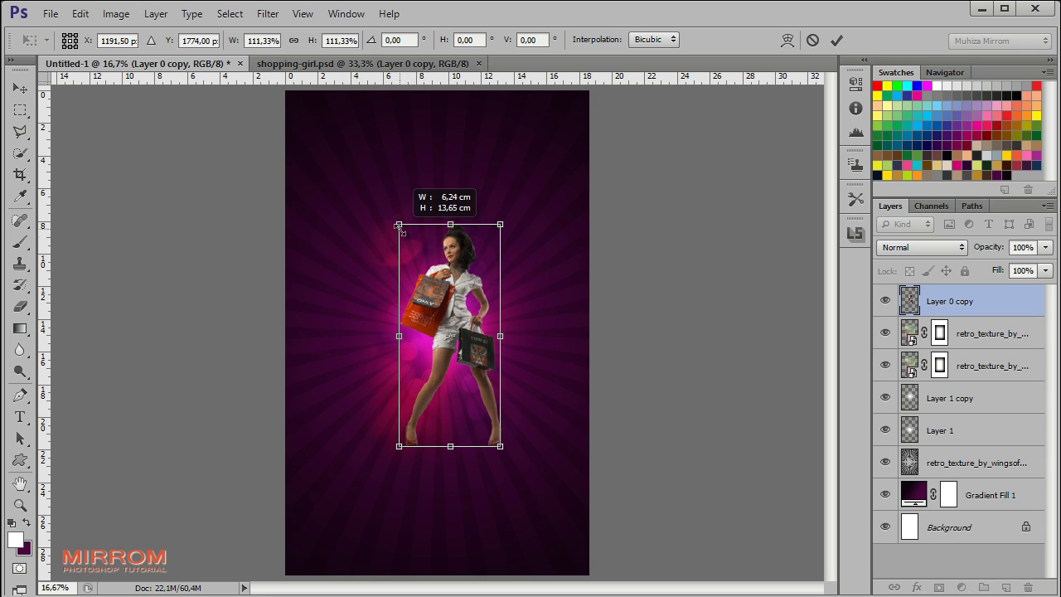
click(836, 40)
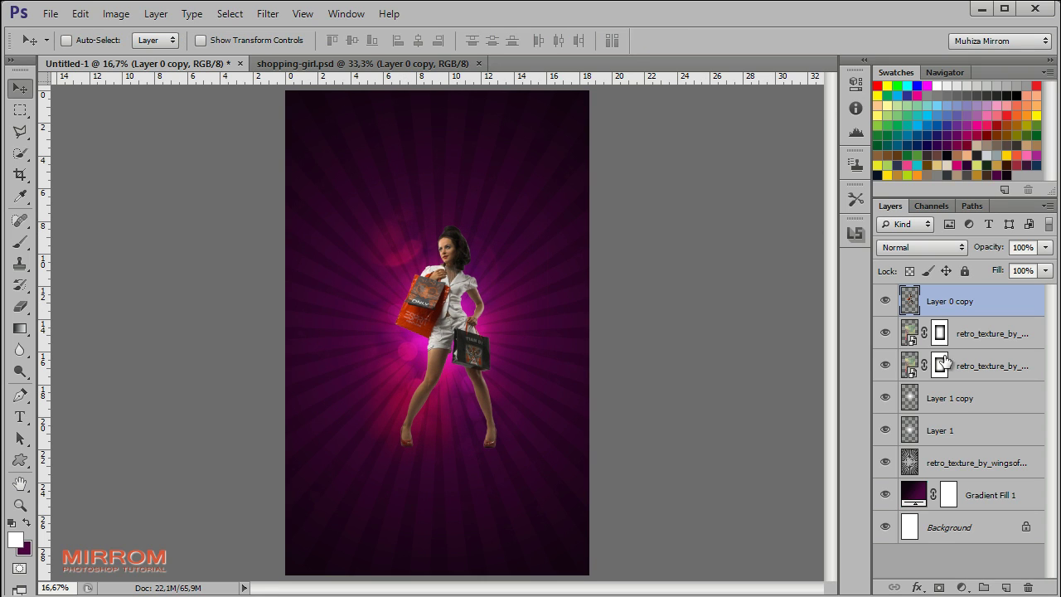
Step: Load the girl's outline as a selection, add Layer 2, and draw a first gradient
ctrl+click(910, 300)
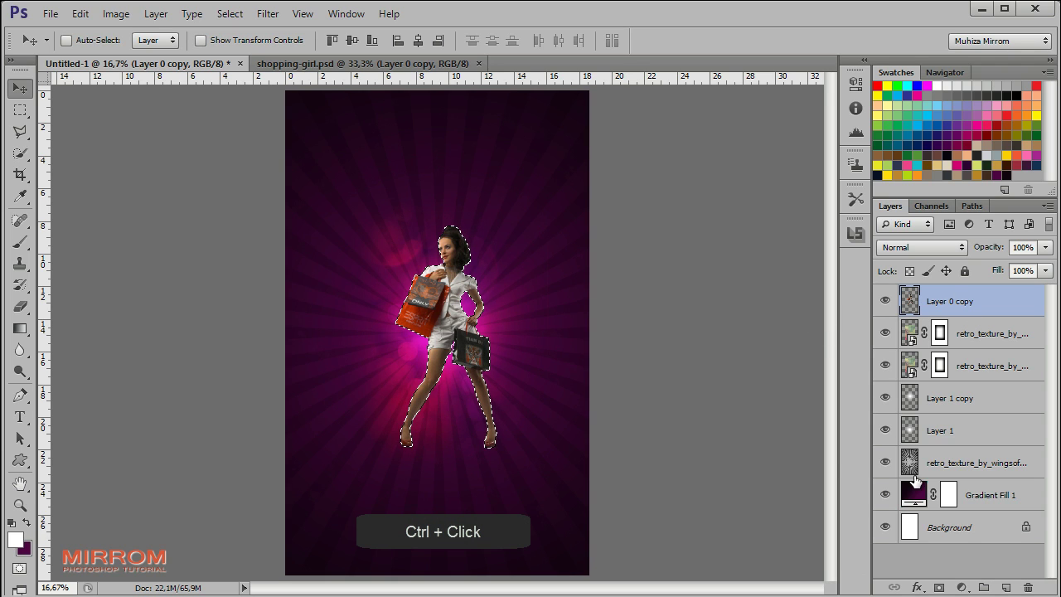
click(1005, 587)
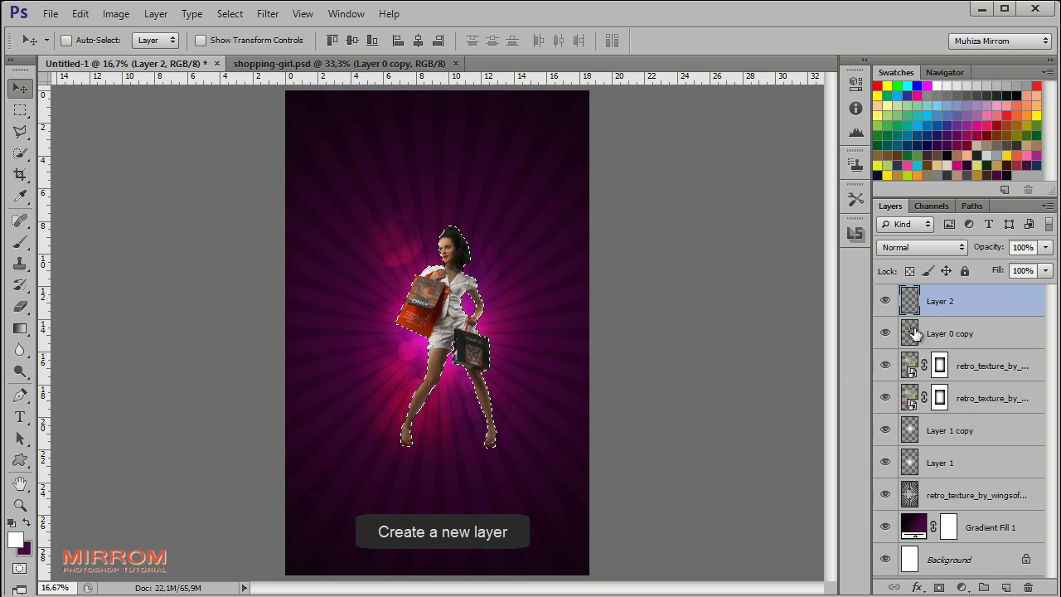
click(24, 329)
click(93, 326)
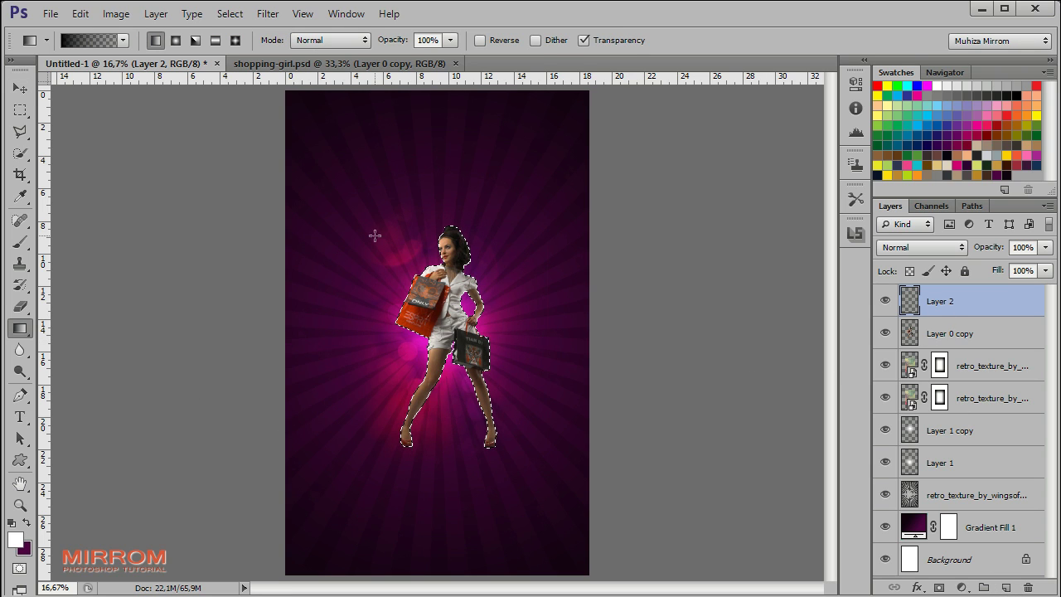
drag(433, 253, 332, 358)
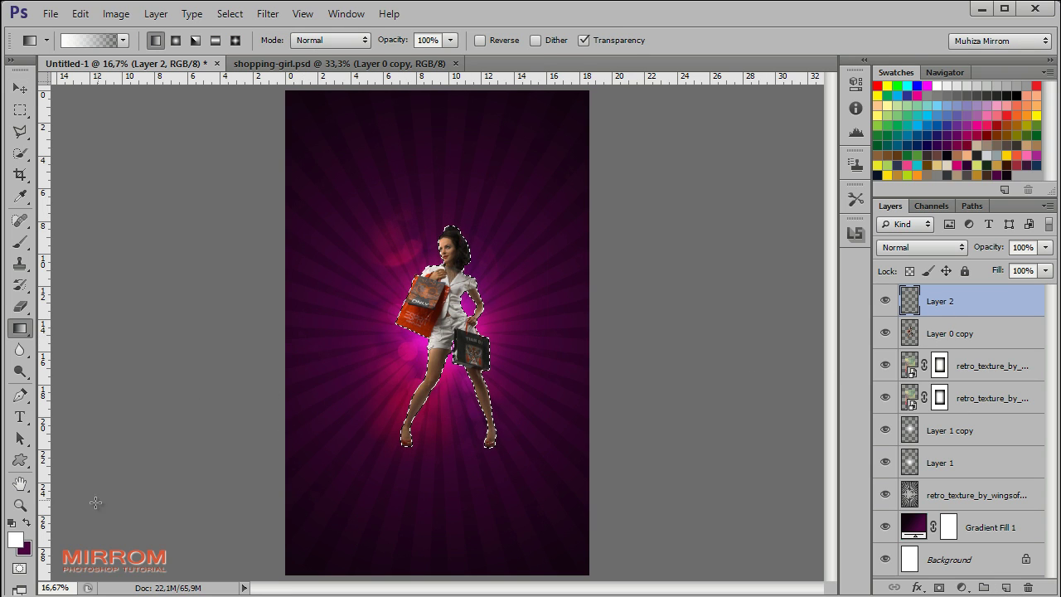
Step: Zoom in on the girl and redraw the white-to-transparent gradient from her head downward
click(20, 505)
alt+click(429, 307)
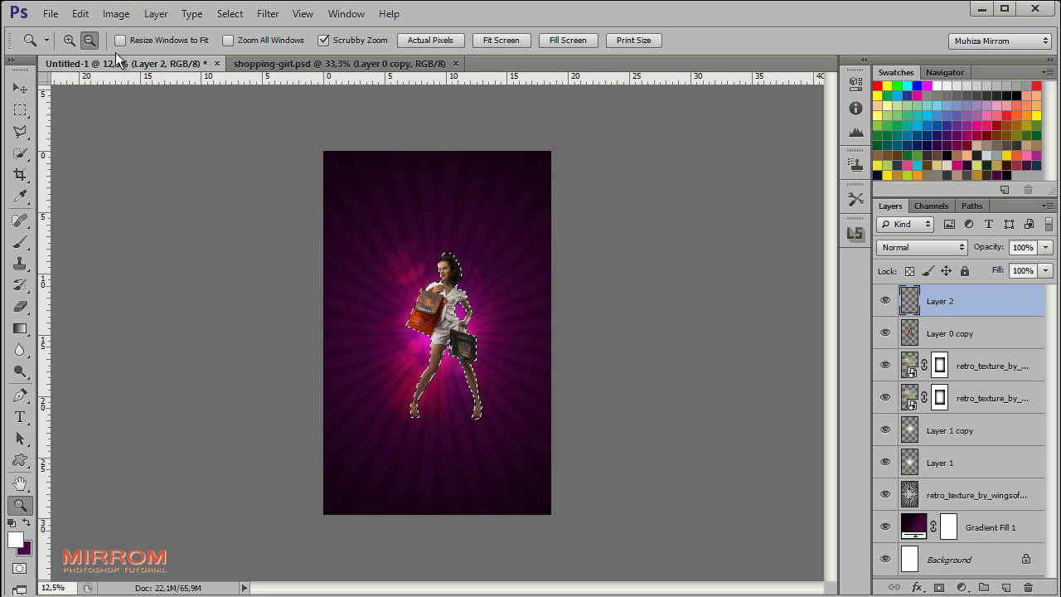
click(402, 258)
click(405, 243)
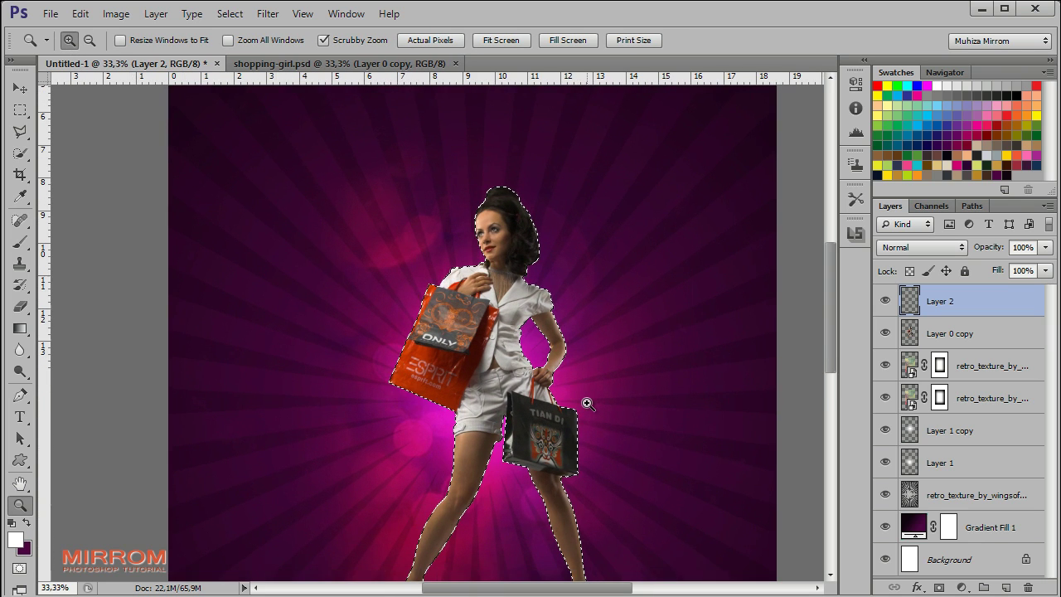
key(v)
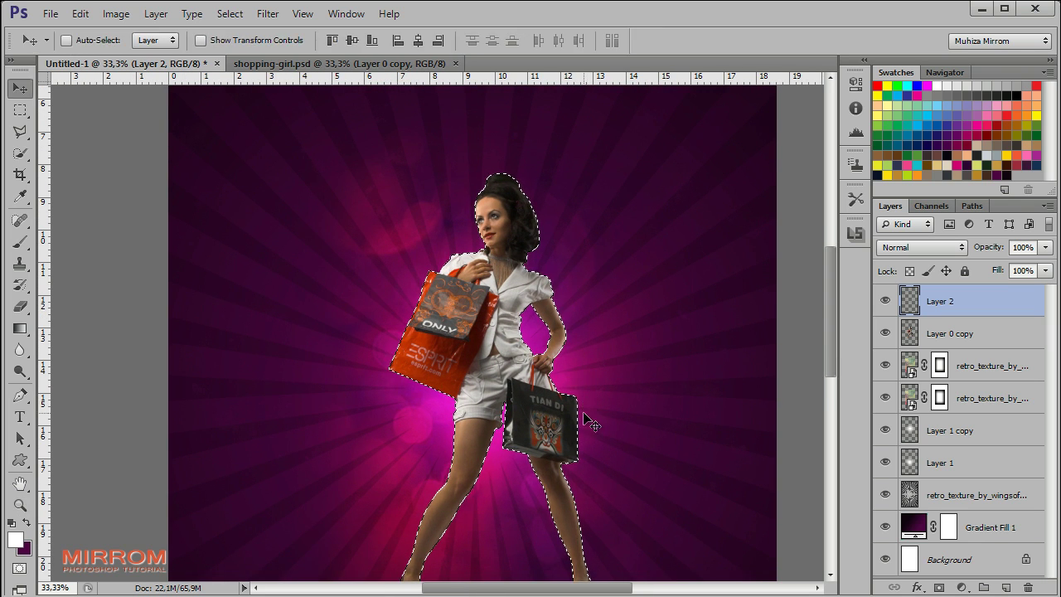
click(20, 328)
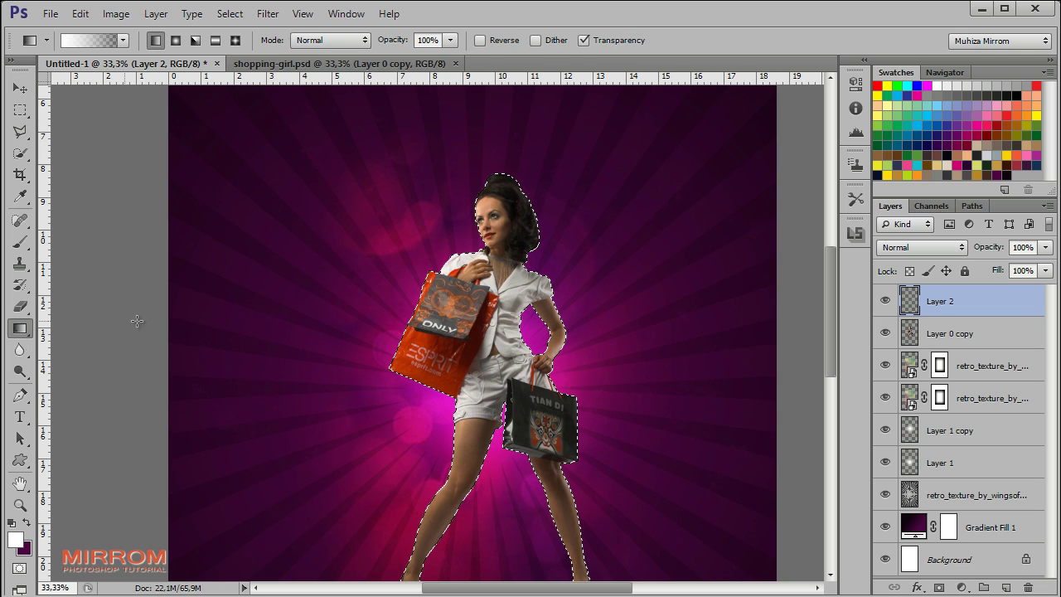
drag(404, 200, 485, 281)
key(ctrl+z)
drag(401, 187, 506, 316)
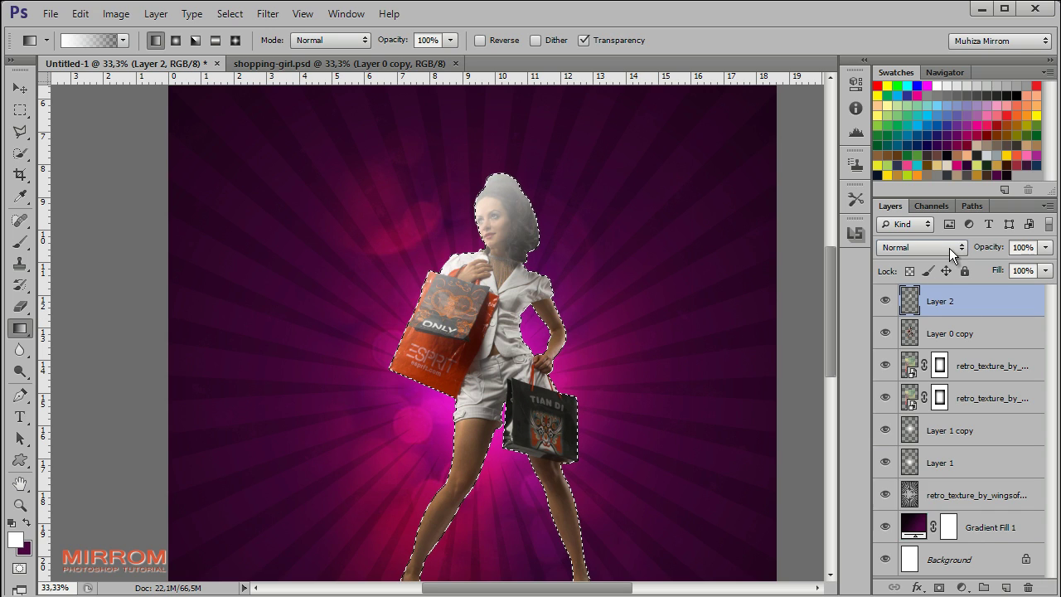
Step: Set Layer 2 to Overlay, deselect, and nudge the girl down on the poster
click(948, 248)
click(905, 466)
key(ctrl+d)
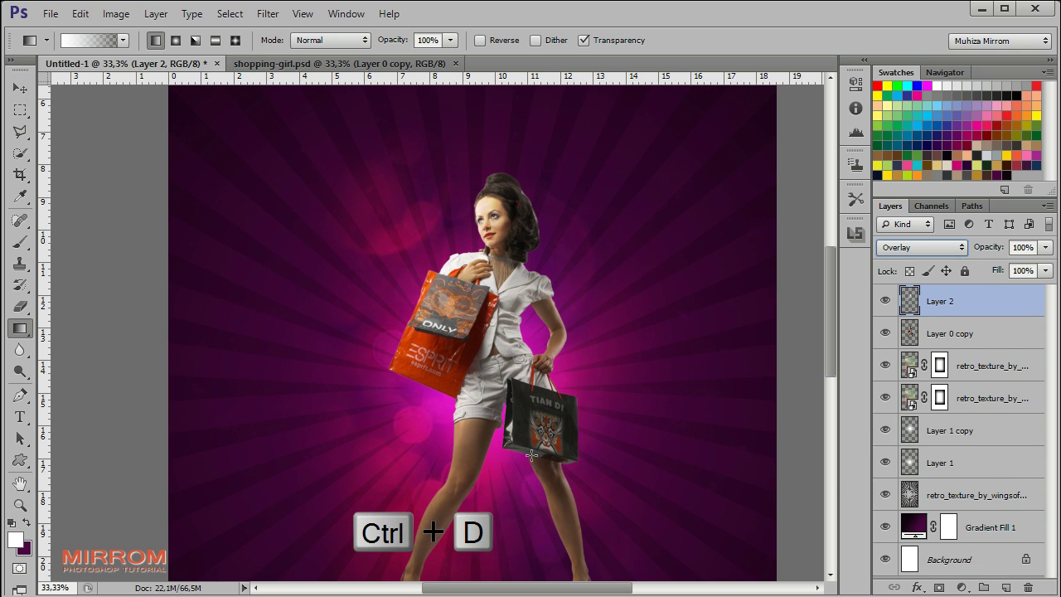
key(v)
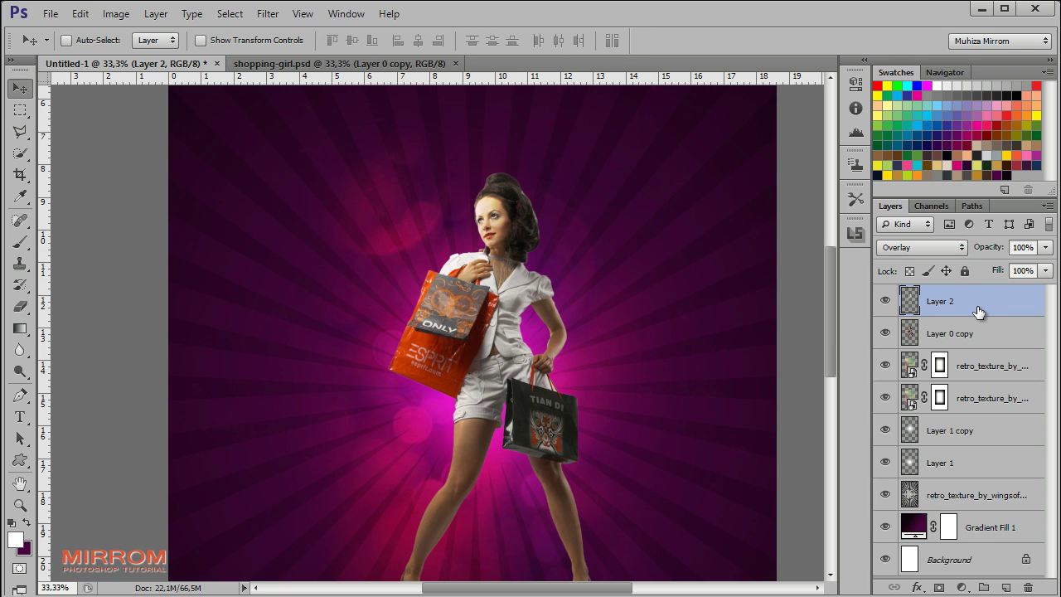
key(shift+Down)
key(shift+Down)
key(shift+Down)
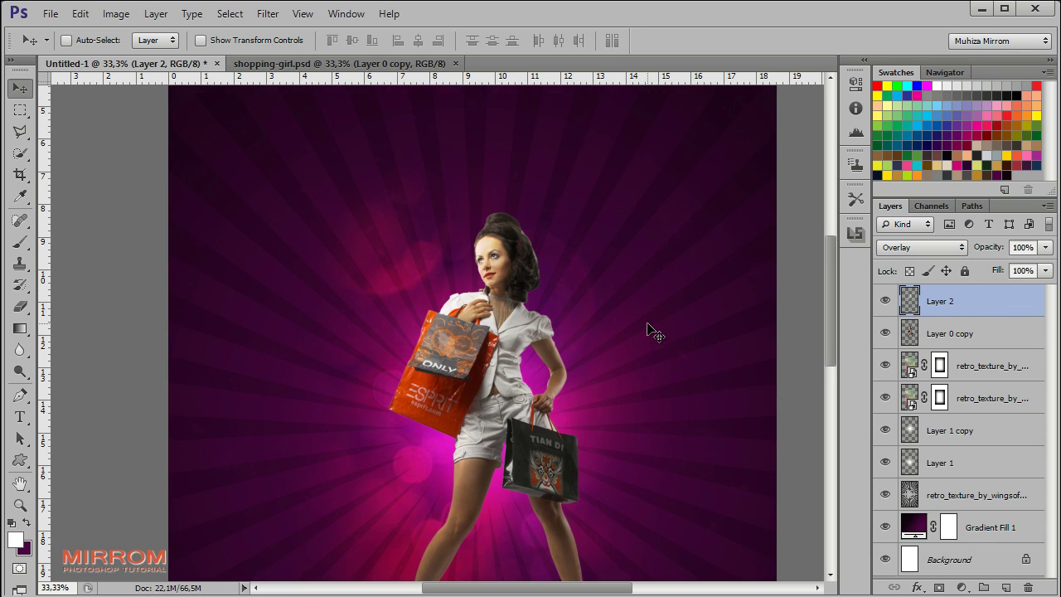
Step: Clip the Layer 2 gradient to the girl and add a Levels adjustment layer
right_click(992, 313)
click(907, 443)
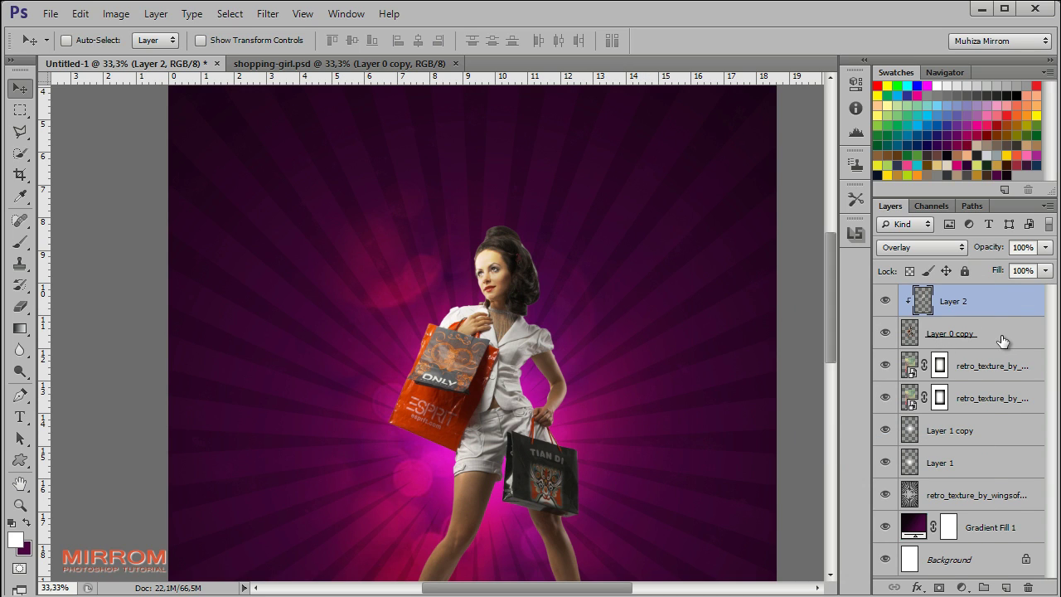
click(963, 587)
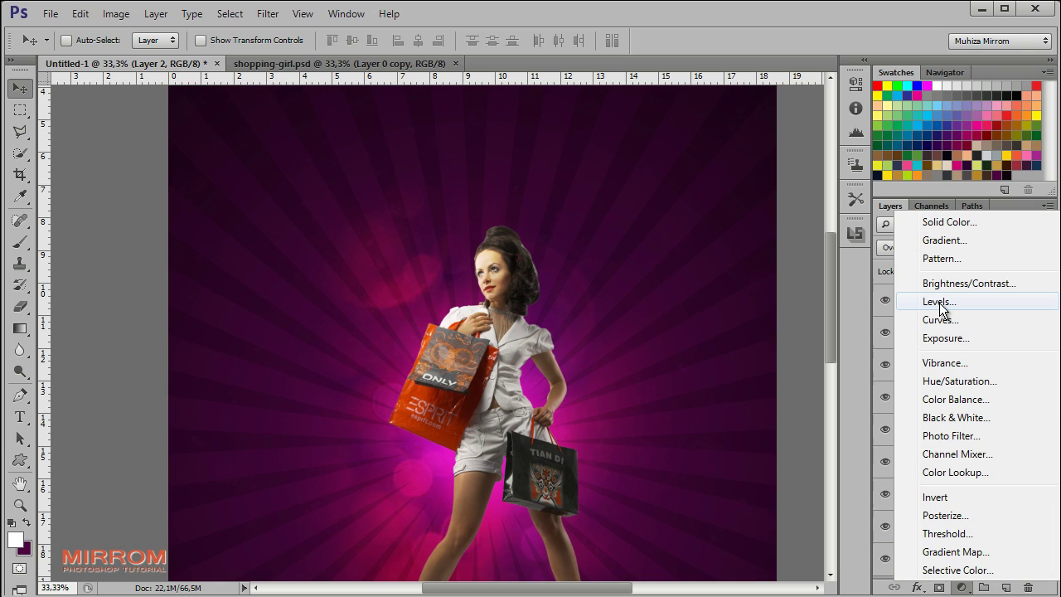
click(940, 303)
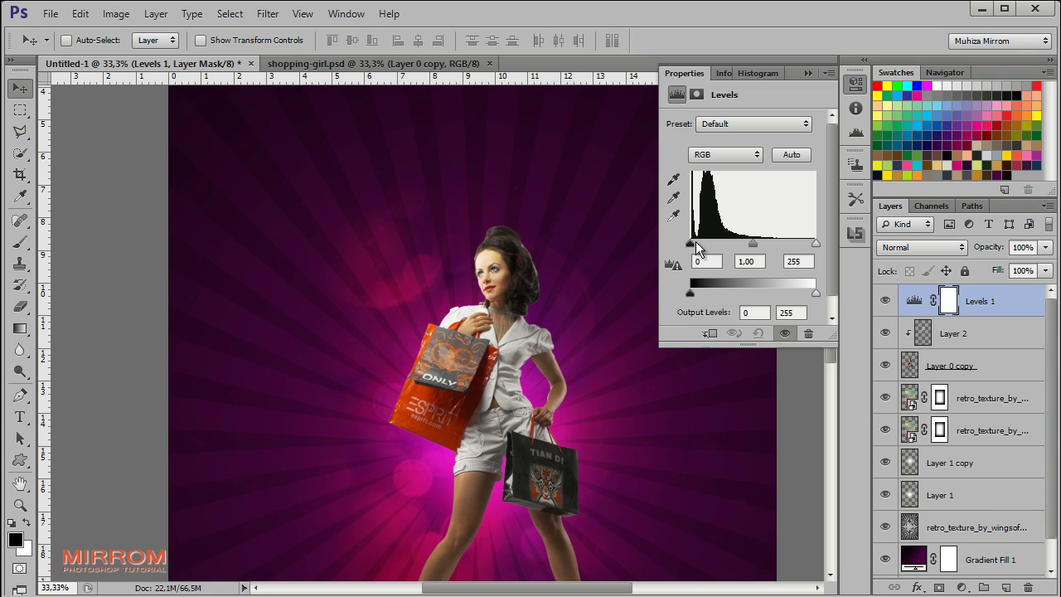
Step: Clip the Levels adjustment with inputs 25, 0.91, 255, and nudge the girl back up
click(716, 333)
drag(689, 244, 699, 243)
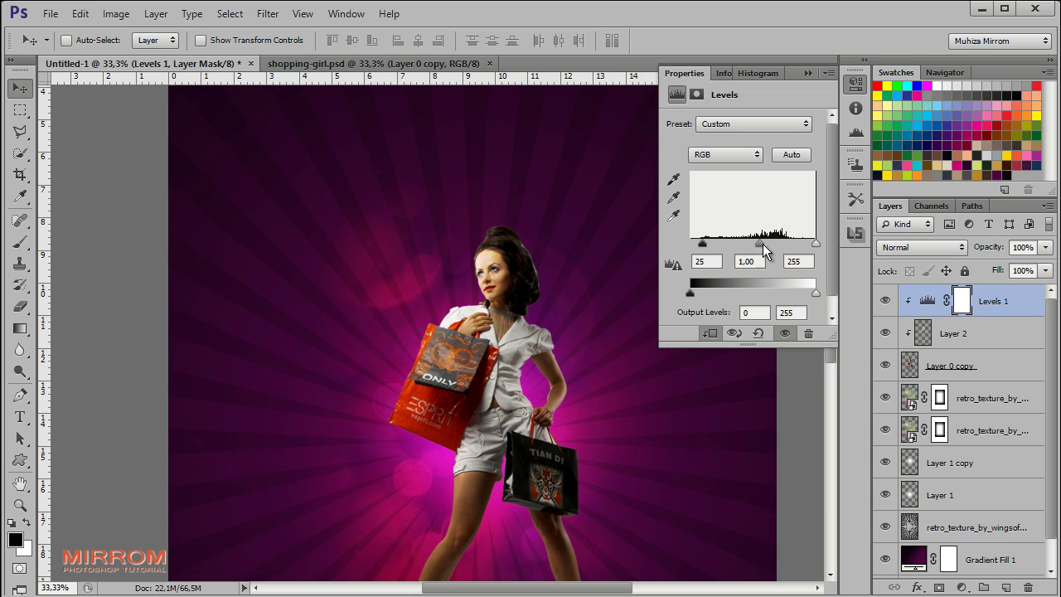
mouse_move(755, 241)
mouse_down()
mouse_move(769, 244)
mouse_move(776, 264)
mouse_move(760, 265)
mouse_up()
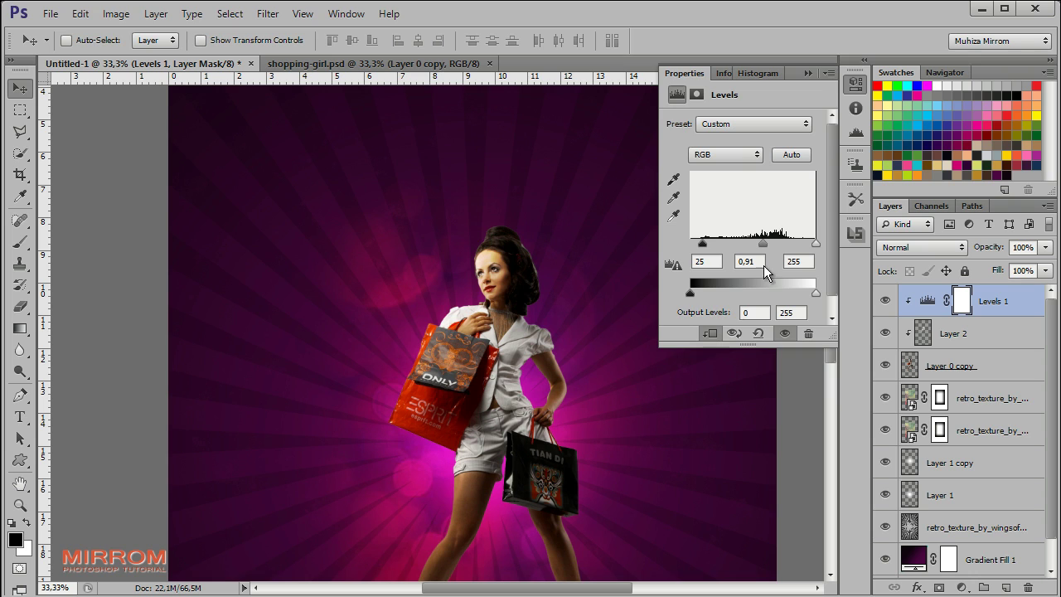
click(808, 73)
key(shift+Up)
key(shift+Up)
key(shift+Up)
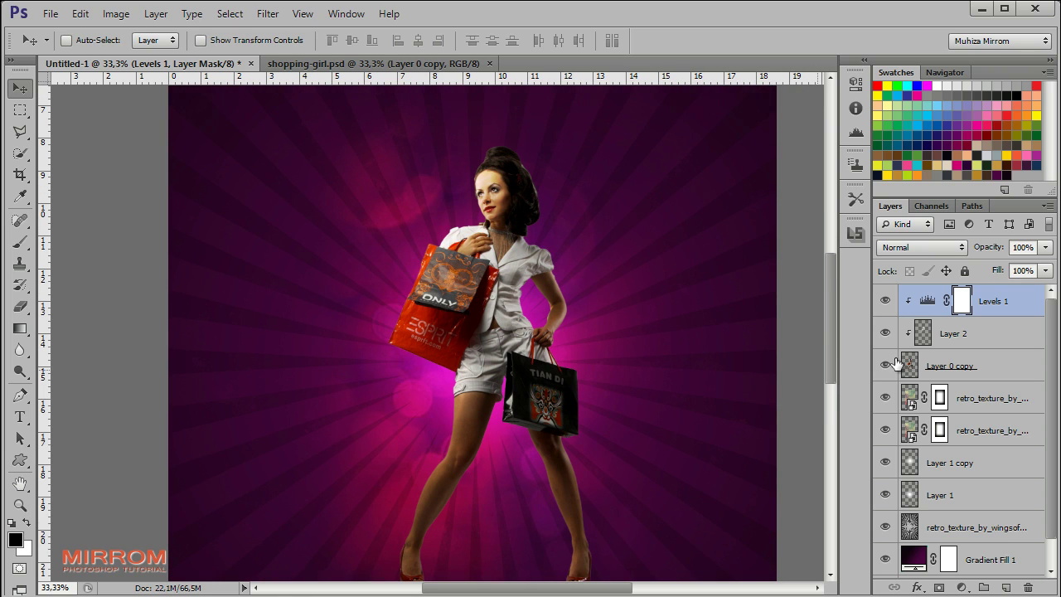
click(961, 586)
Step: Add a clipped Hue/Saturation layer at Saturation +8, then a Color Balance layer above
click(920, 371)
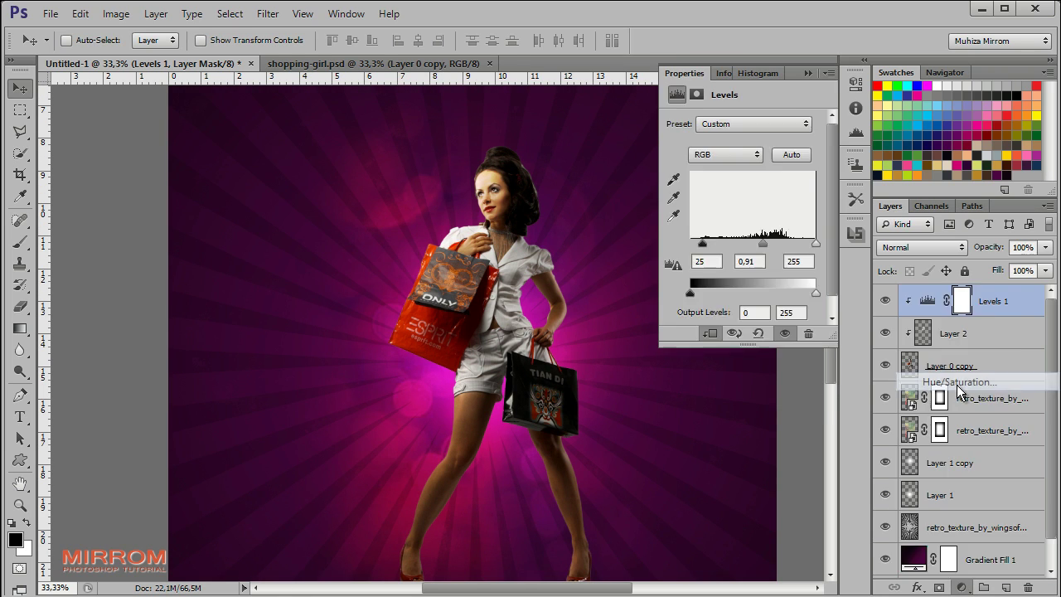
click(710, 333)
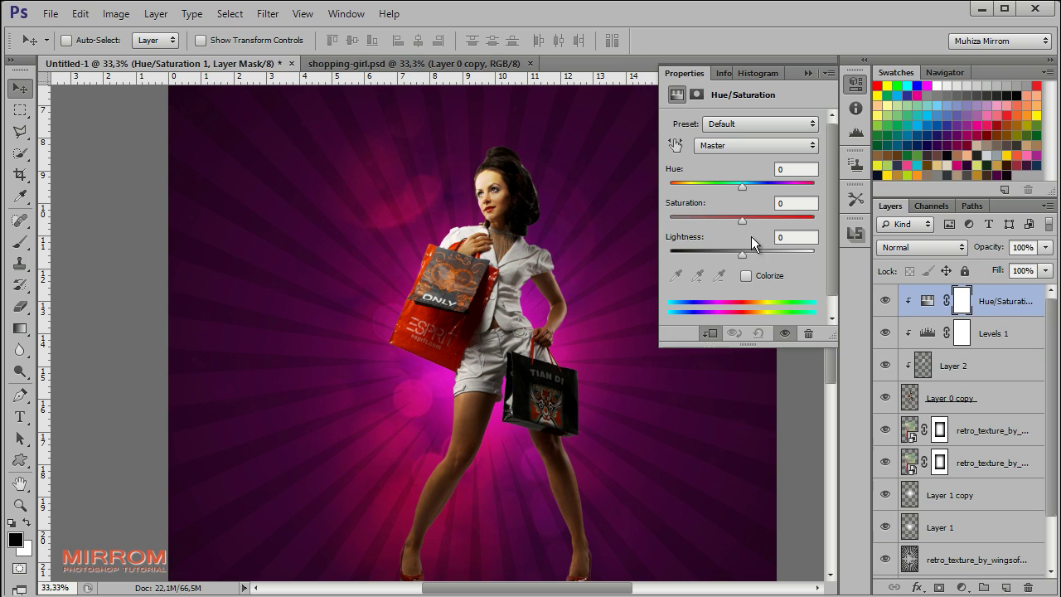
drag(742, 220, 748, 224)
click(855, 84)
click(959, 587)
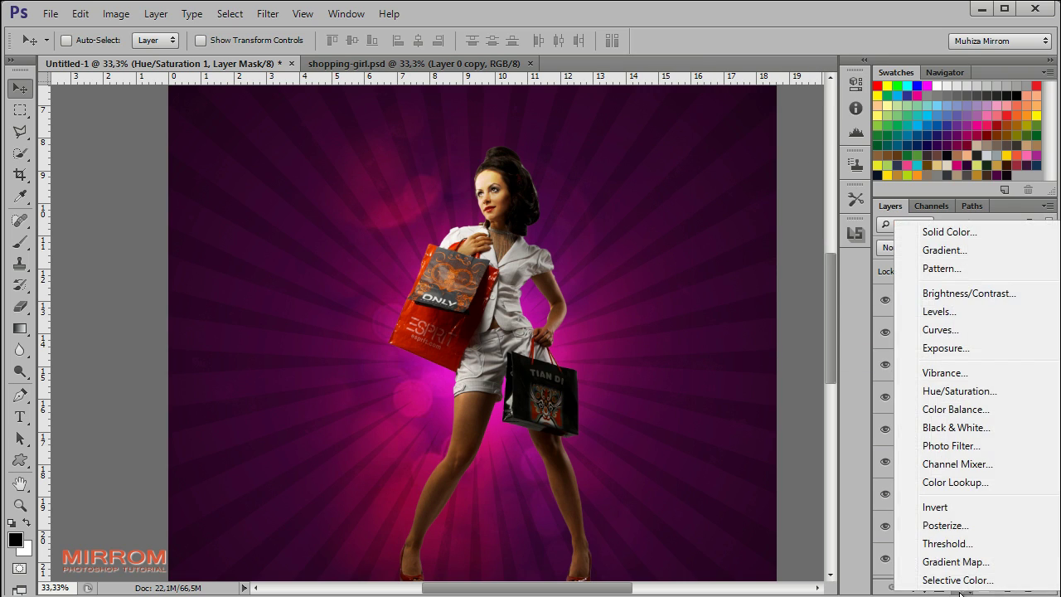
click(957, 409)
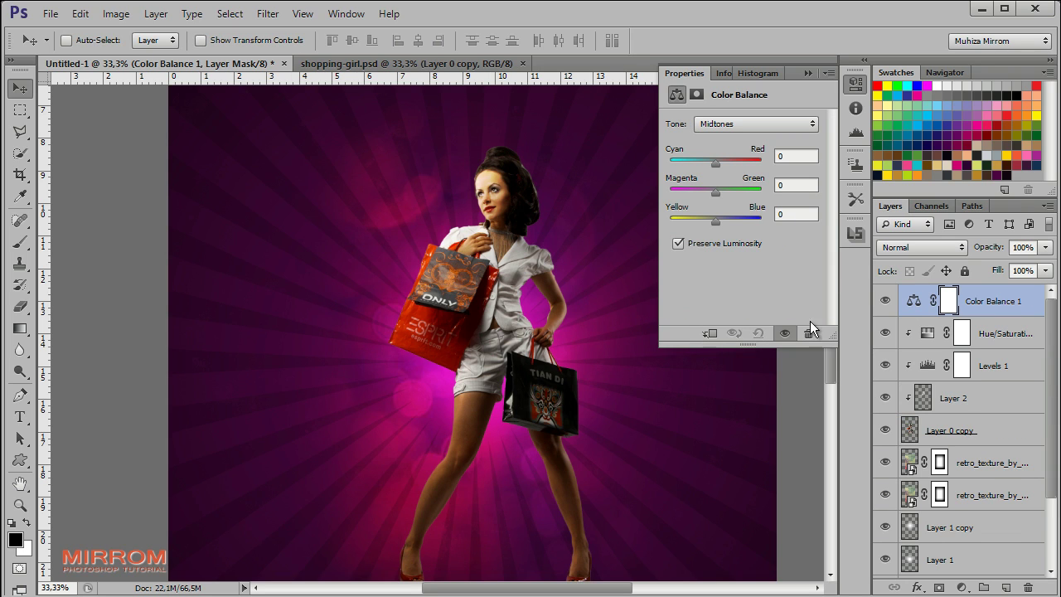
Step: Clip Color Balance 1 to the girl with midtones at +18 red and -49 magenta
mouse_move(718, 162)
mouse_down()
mouse_move(726, 177)
mouse_move(714, 191)
mouse_move(702, 186)
mouse_up()
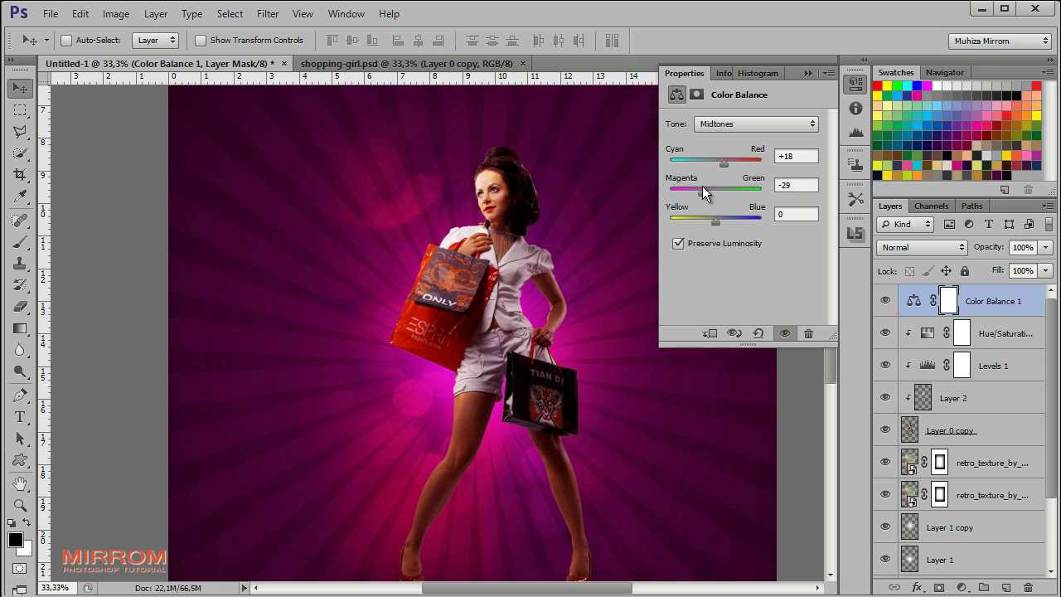
click(710, 333)
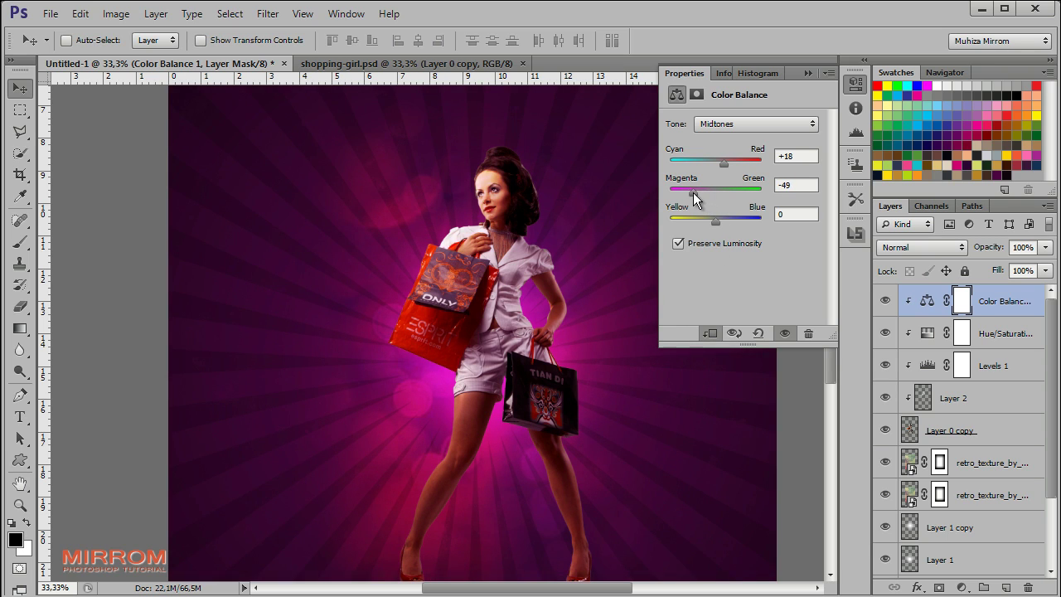
drag(696, 200, 725, 228)
click(808, 73)
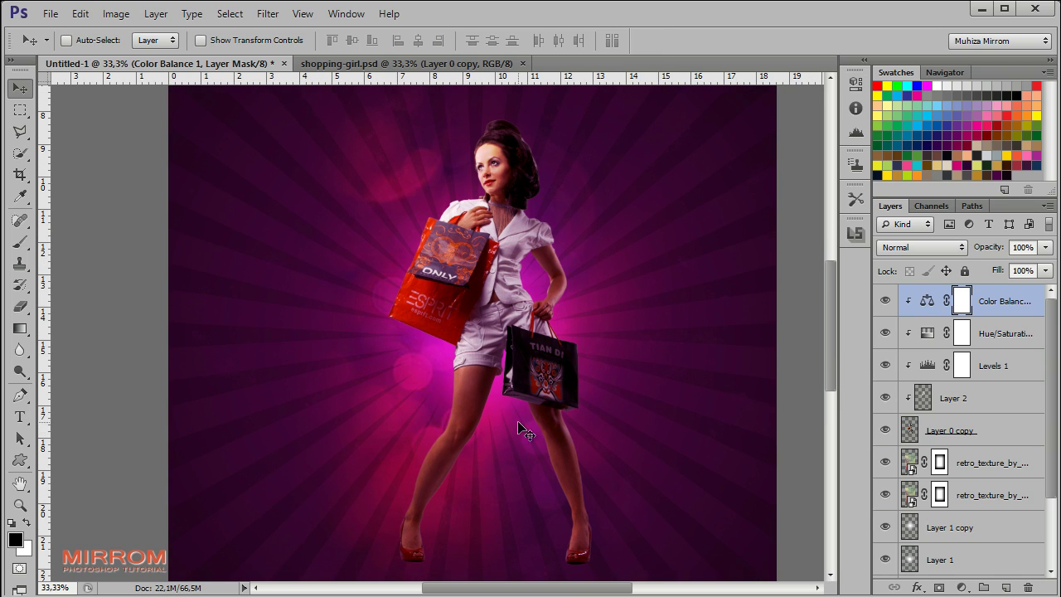
Step: Zoom out to the whole poster and select the girl's layer
key(z)
key(v)
key(z)
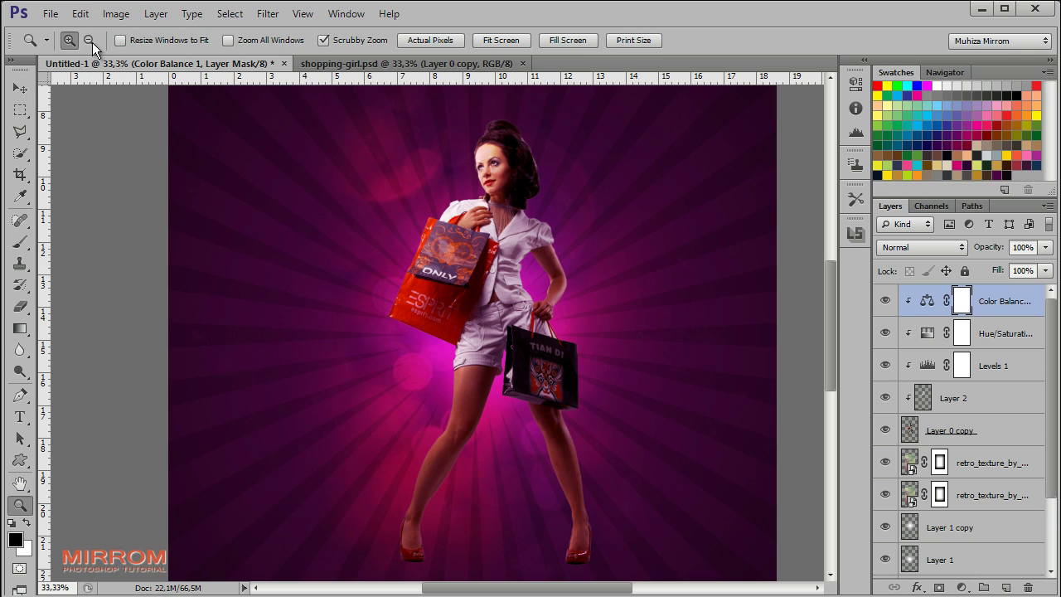
alt+click(409, 279)
key(v)
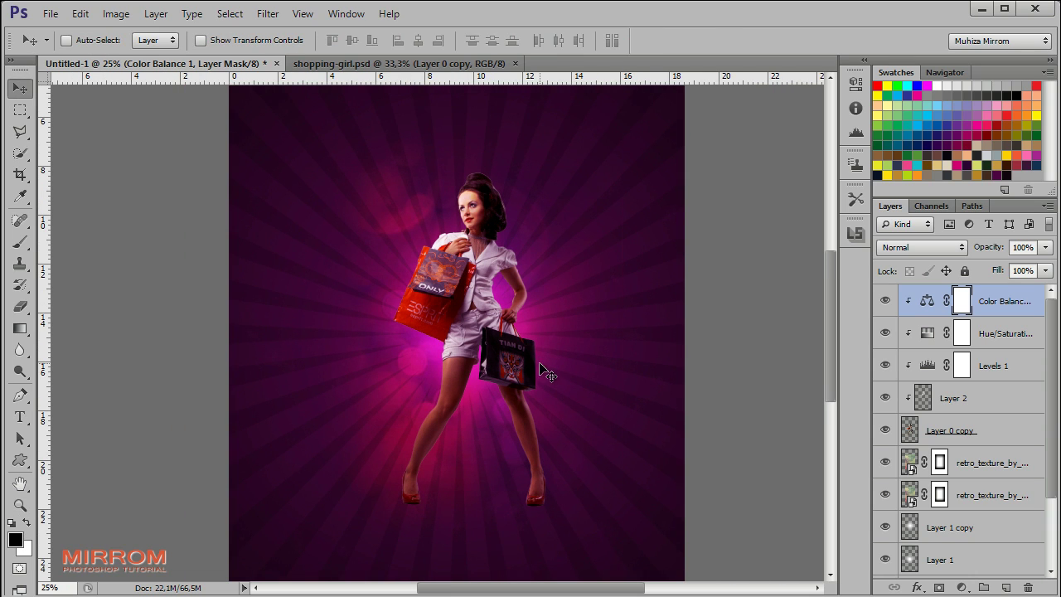
click(982, 431)
click(885, 430)
click(885, 430)
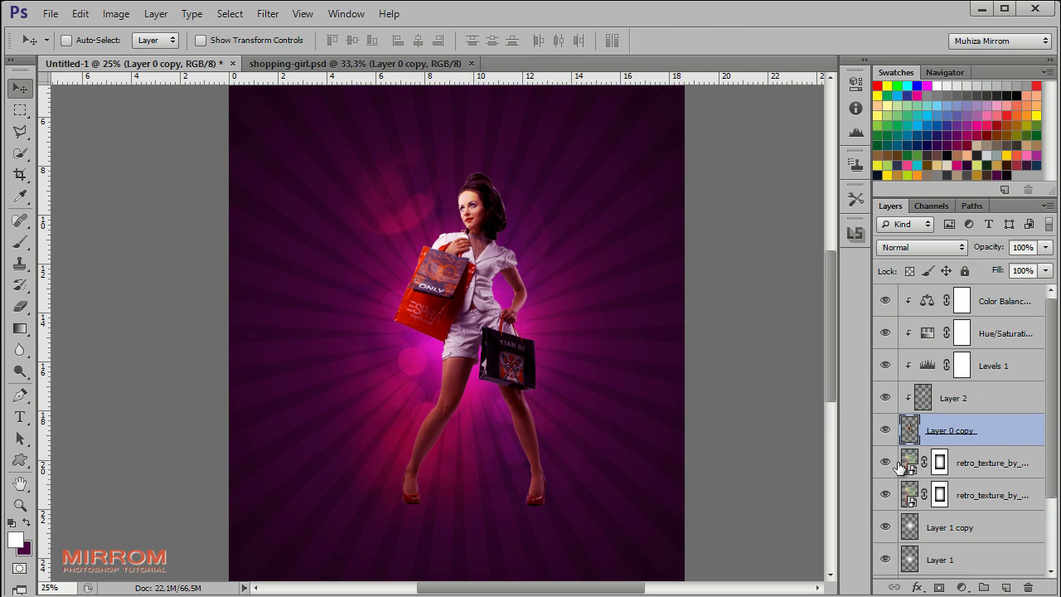
Step: Fill the girl's outline with white on a new layer above the retro texture
ctrl+click(912, 431)
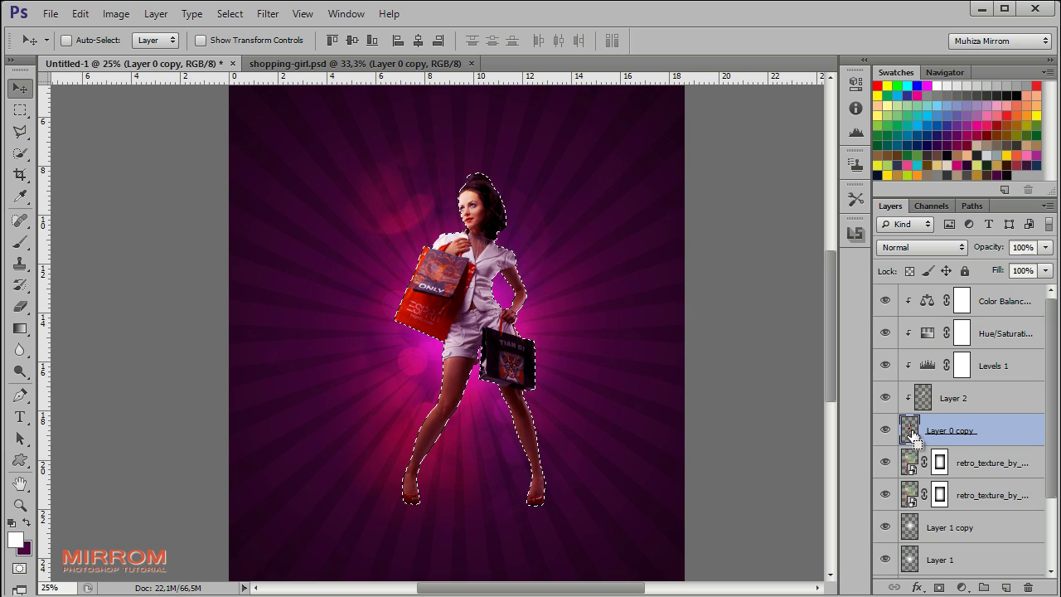
click(945, 458)
click(1005, 587)
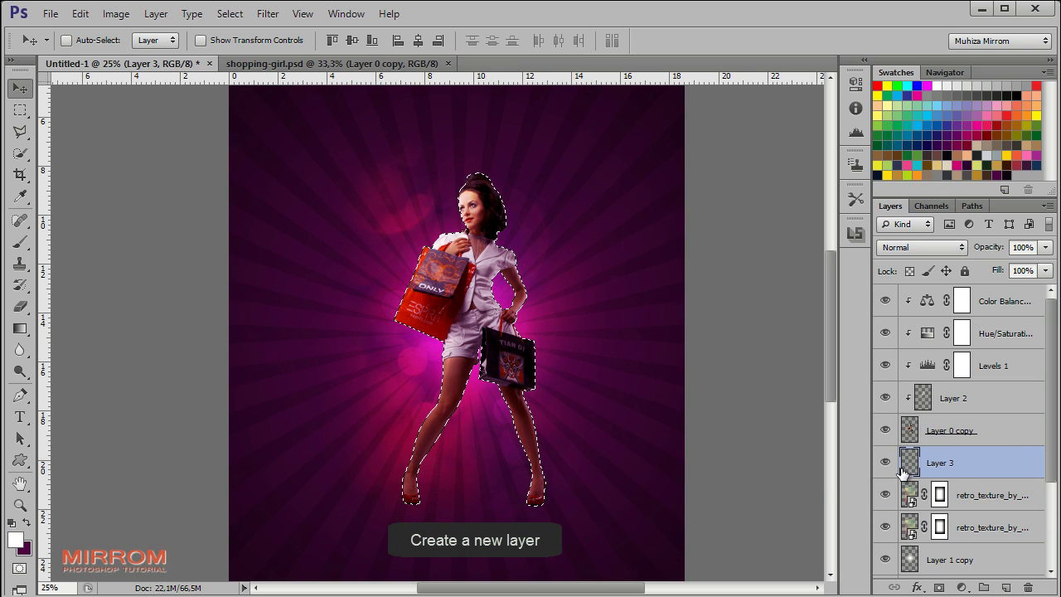
click(18, 540)
click(769, 169)
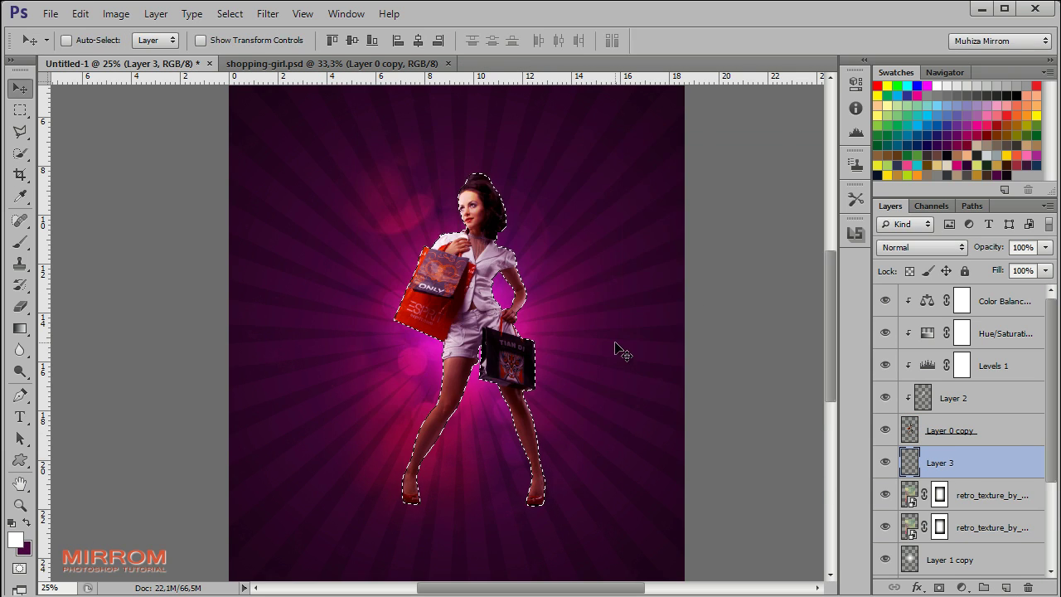
key(alt+Delete)
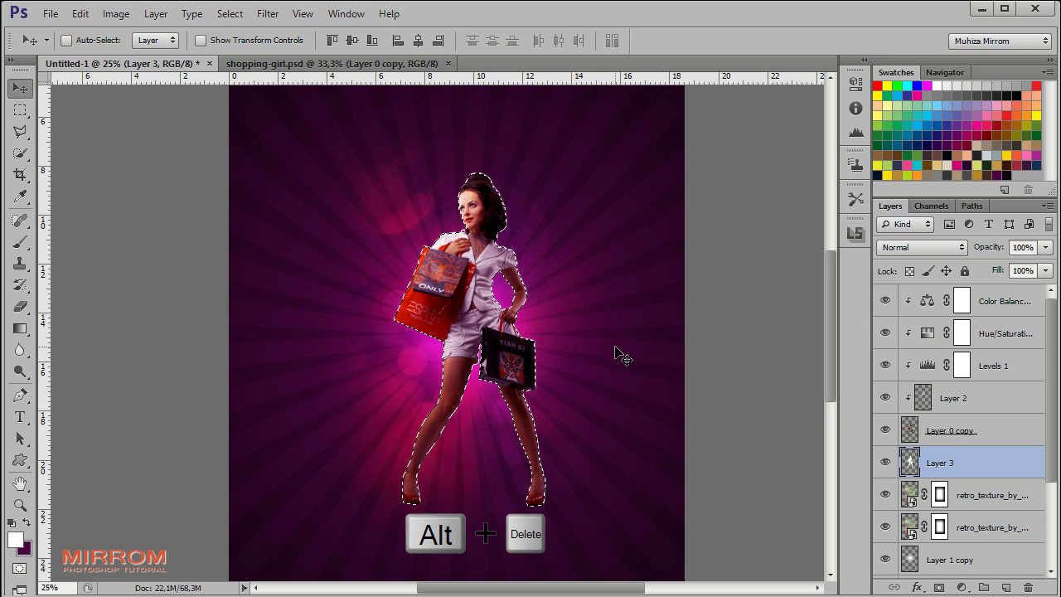
key(ctrl+d)
Step: Gaussian-blur the white silhouette about 9.7 px and blend Layer 3 as Overlay
click(885, 429)
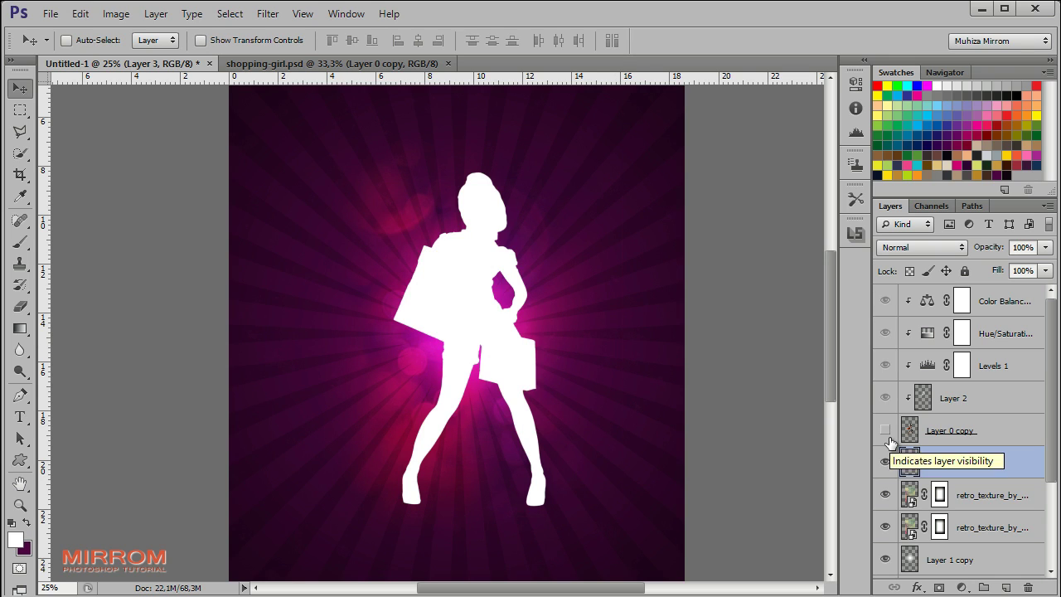
click(885, 430)
click(267, 13)
mouse_move(276, 188)
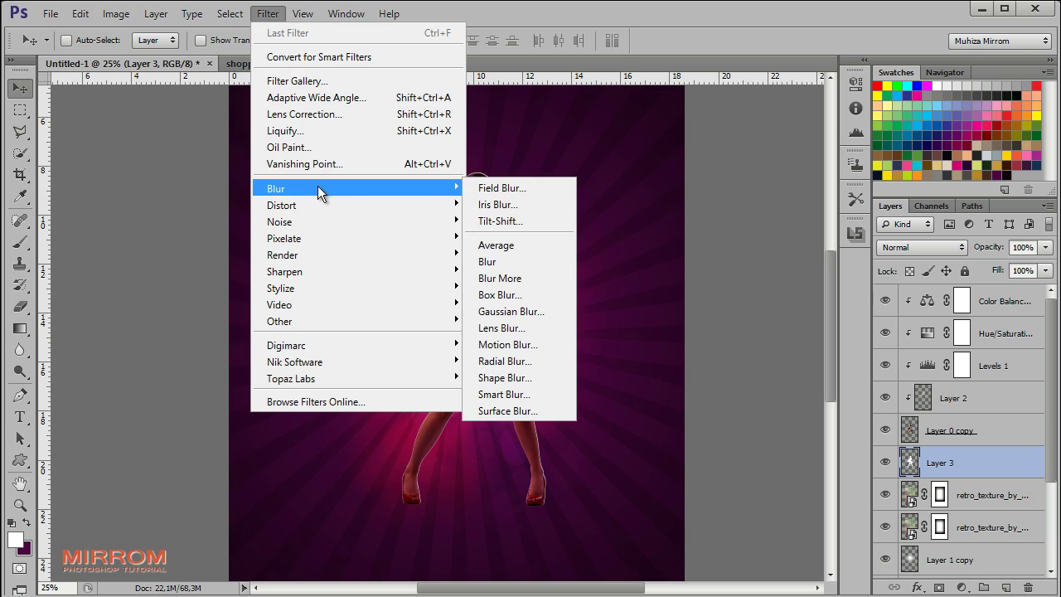
click(518, 308)
click(788, 325)
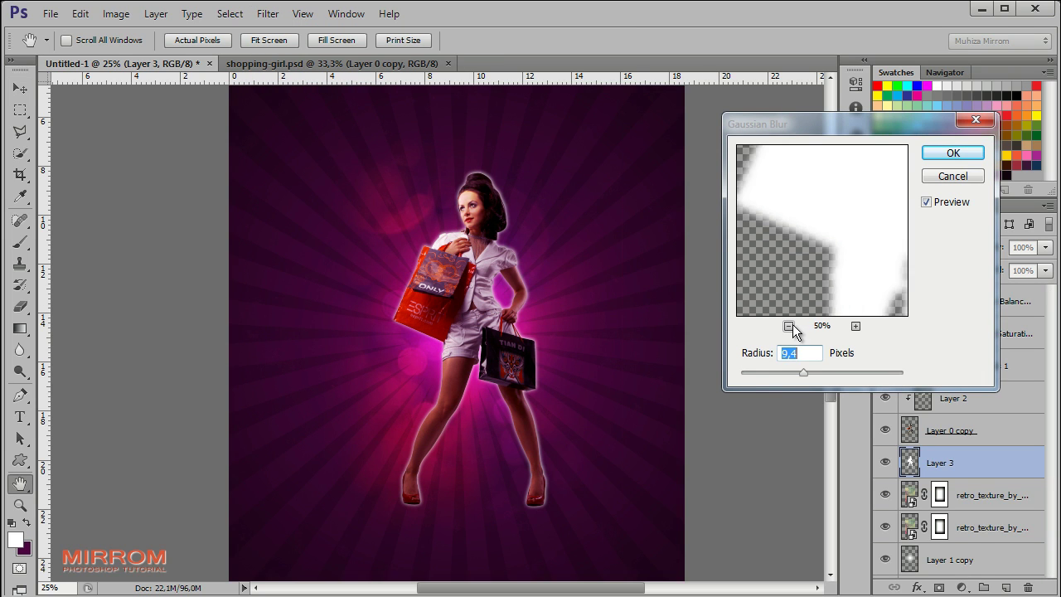
click(788, 325)
click(788, 326)
click(788, 326)
drag(802, 372, 804, 373)
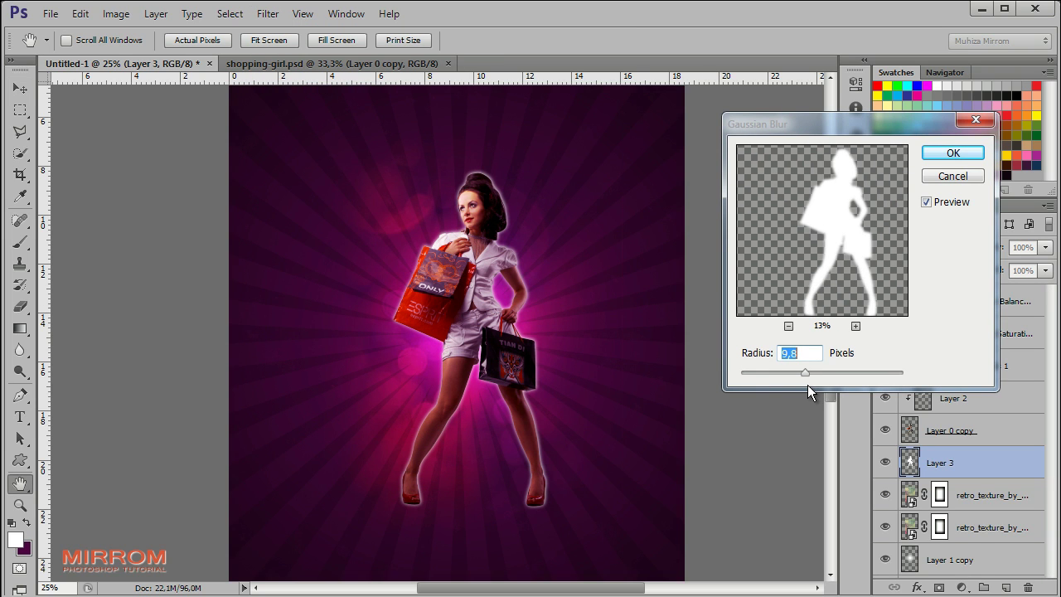
key(Down)
click(952, 152)
click(921, 247)
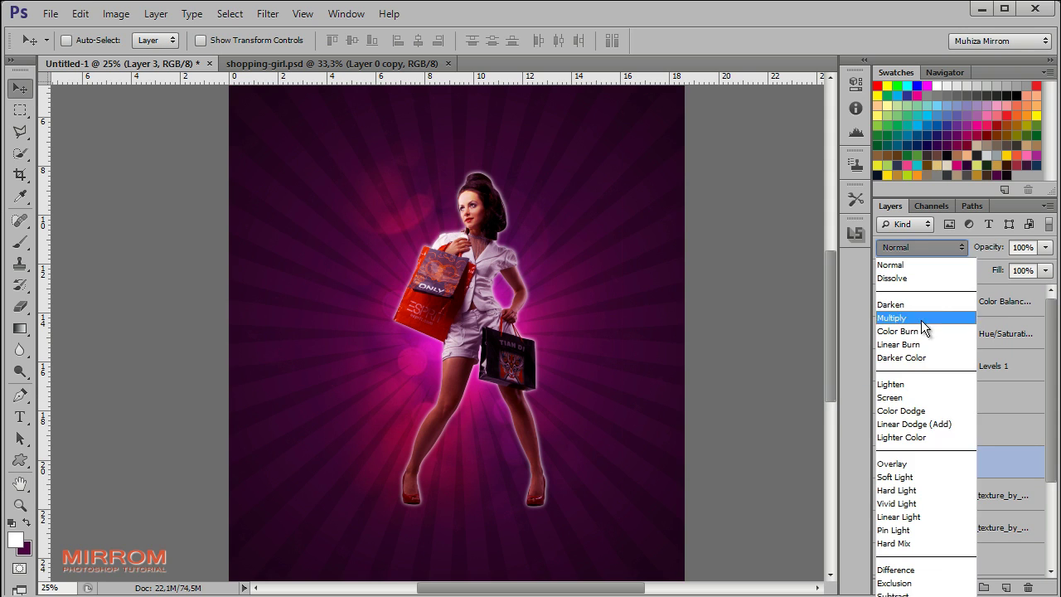
click(918, 463)
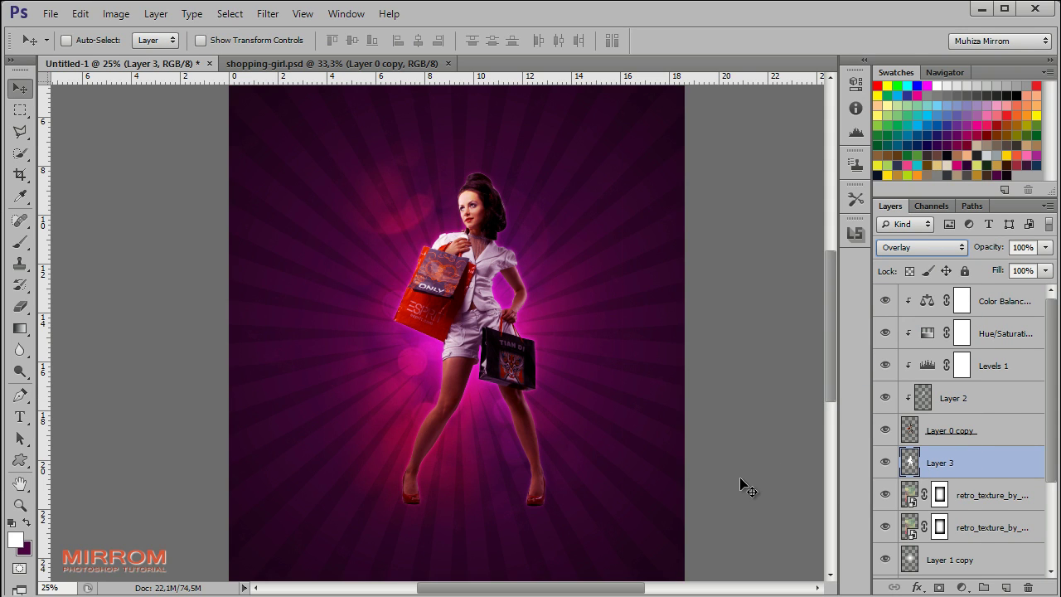
Step: Create Layer 4 above the texture and load the wg_dynamic_light_brushes set
click(978, 495)
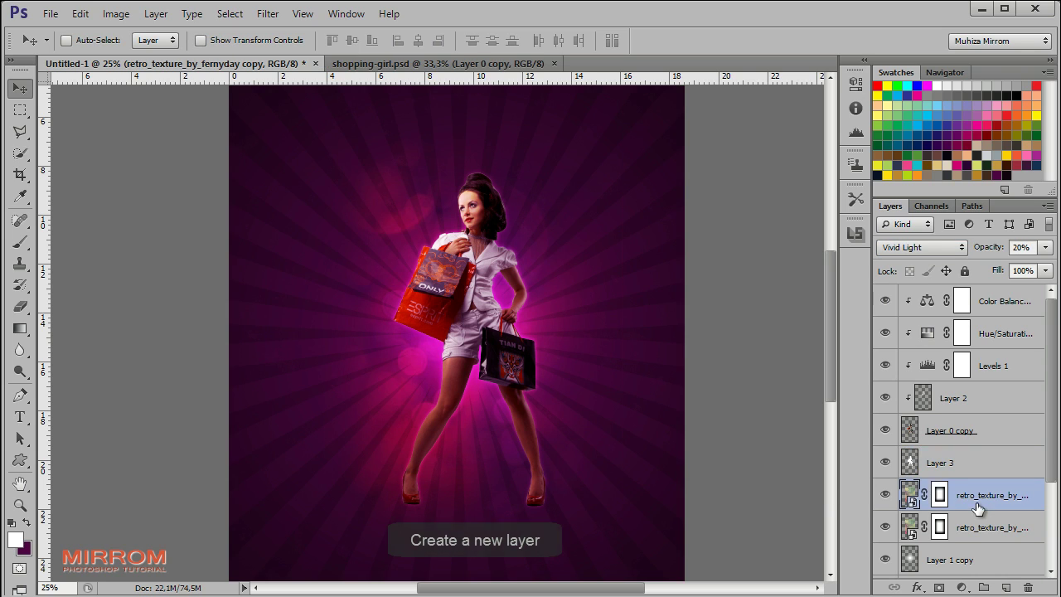
click(1005, 586)
click(29, 246)
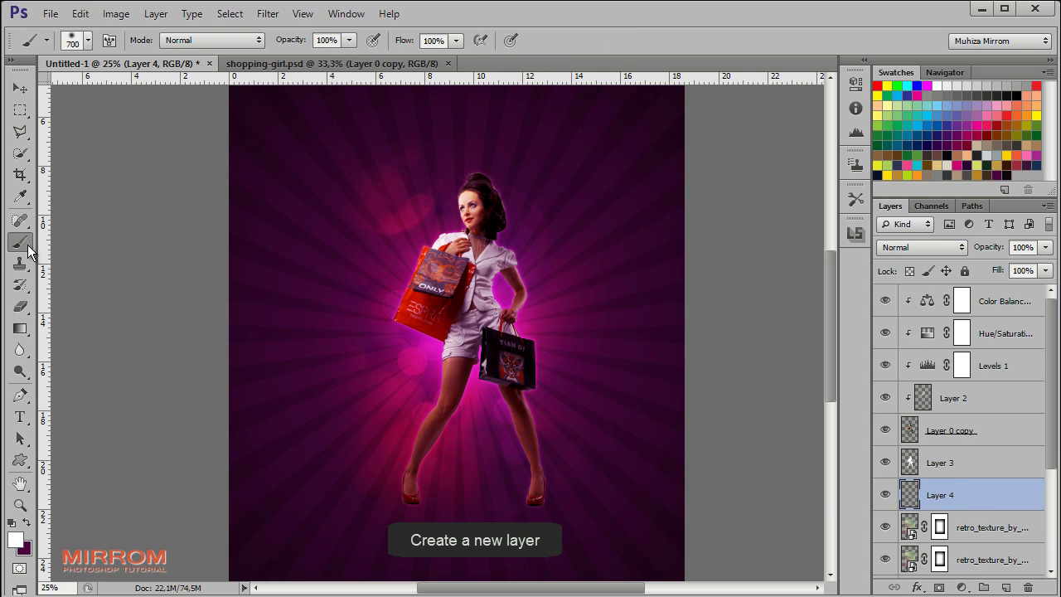
click(87, 40)
click(465, 69)
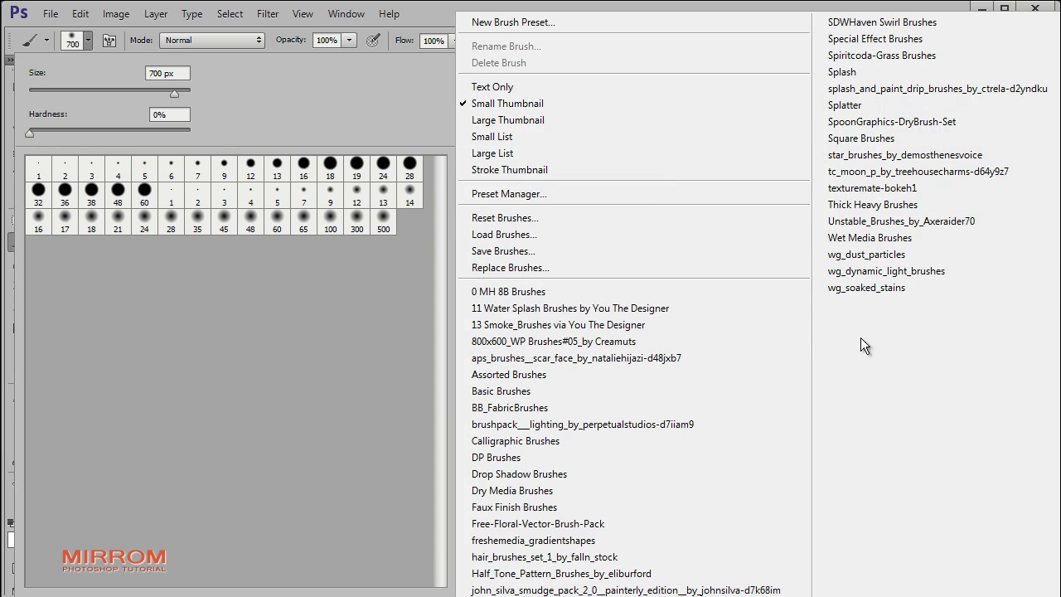
click(920, 273)
Step: Stamp a large white swirl light brush around the girl
click(220, 170)
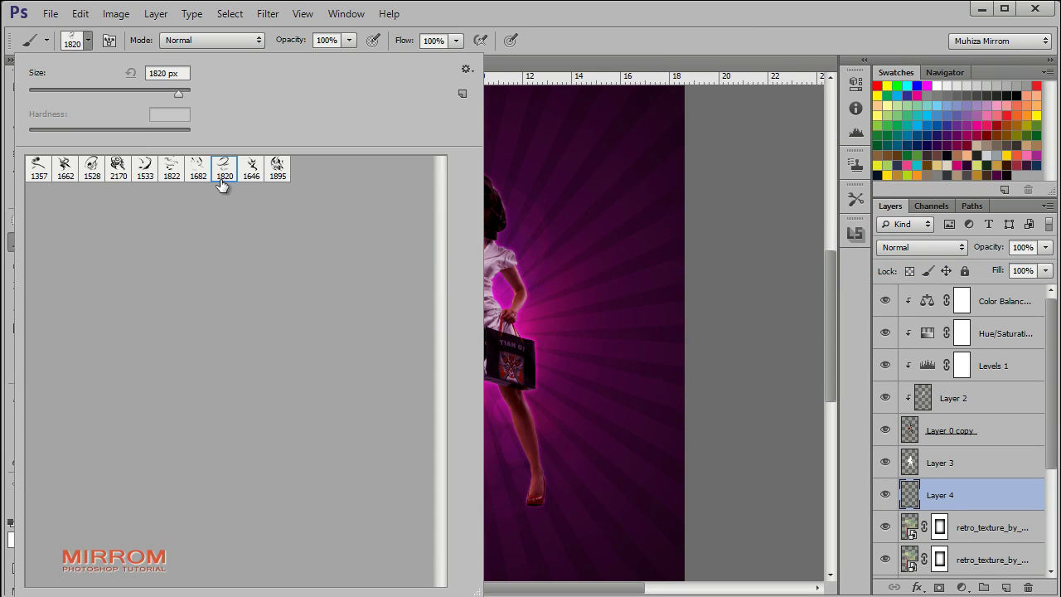
click(642, 24)
click(454, 335)
key(v)
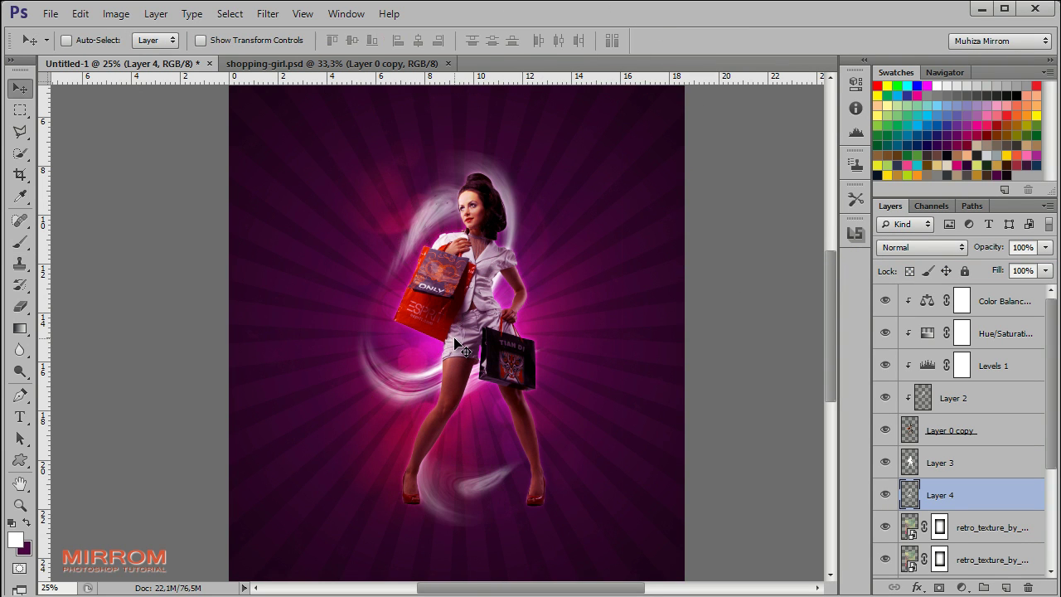
key(ctrl+t)
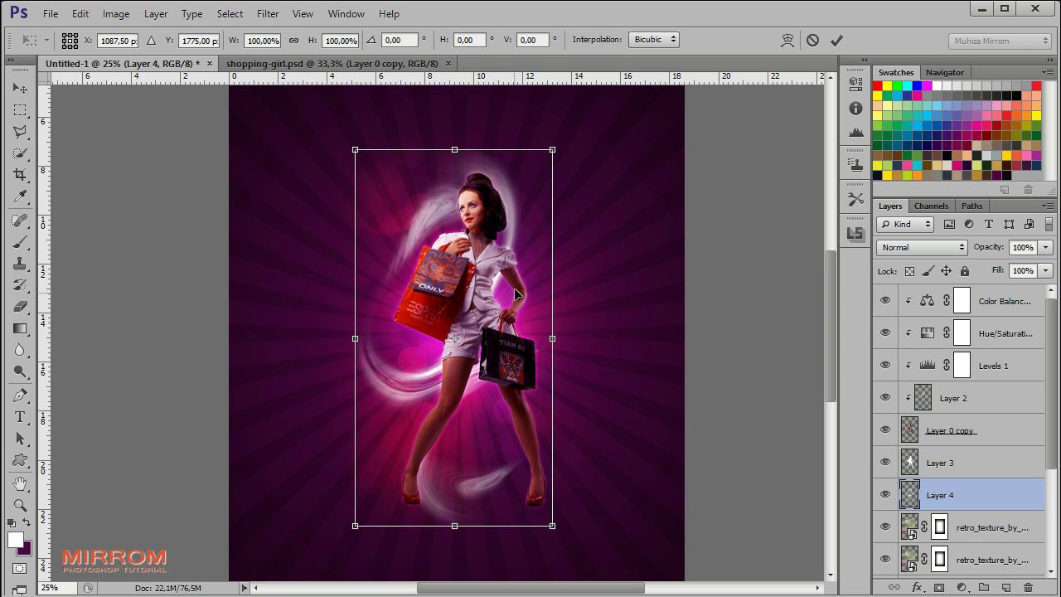
Step: Rotate the swirls about 180°, then narrow, shorten and tilt them around the girl
mouse_move(607, 192)
mouse_down()
mouse_move(517, 429)
mouse_move(464, 430)
mouse_move(474, 426)
mouse_up()
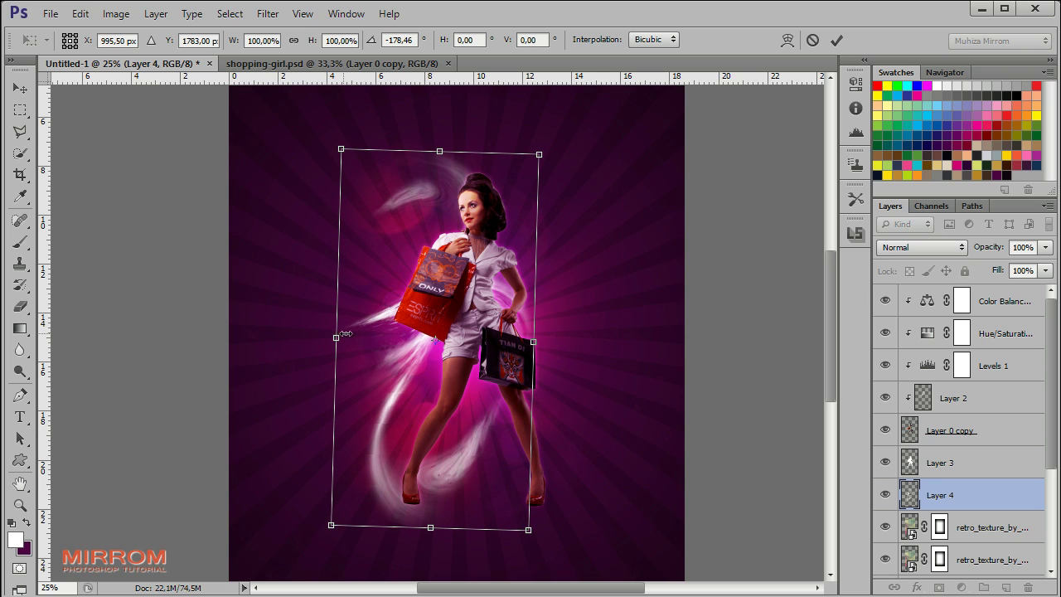
drag(335, 337, 352, 337)
drag(533, 341, 498, 340)
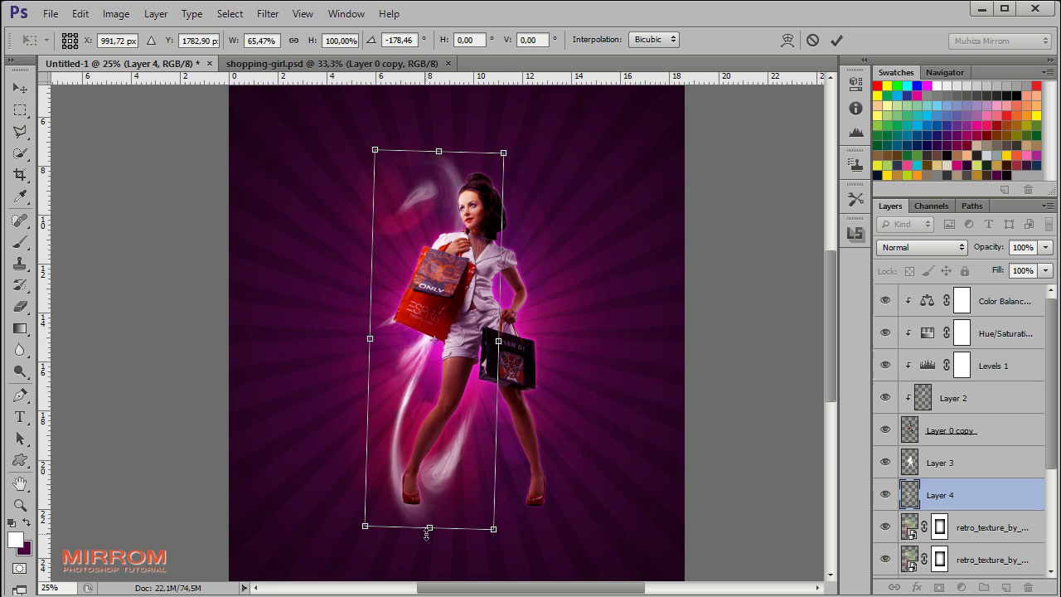
drag(427, 534, 425, 501)
drag(547, 186, 568, 201)
drag(451, 228, 455, 224)
Step: Fine-tune the swirls' width and tilt, commit, and lower Layer 4's fill to 0%
right_click(434, 379)
key(Escape)
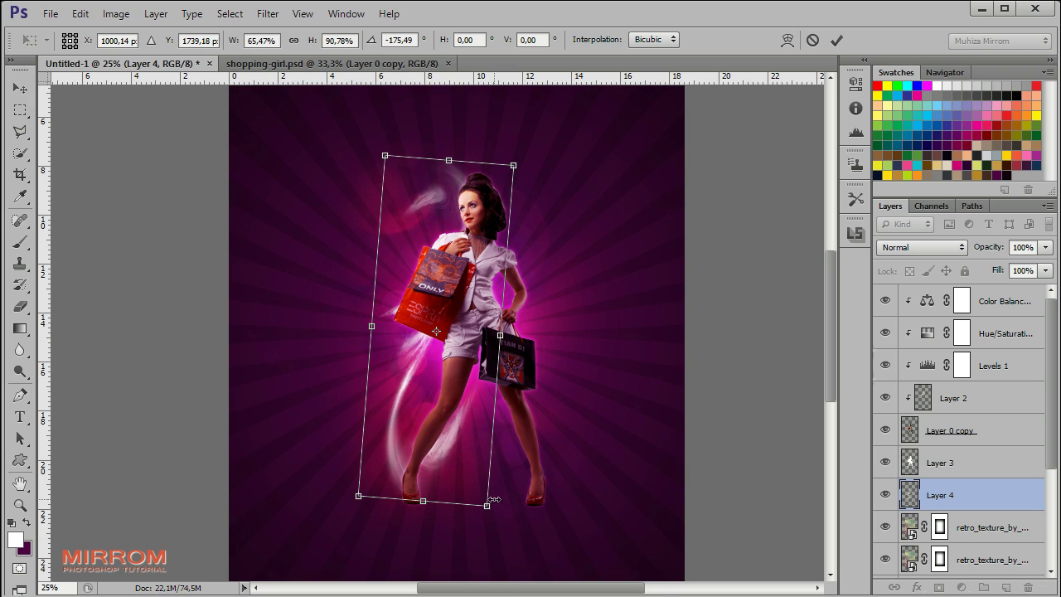
drag(371, 326, 353, 318)
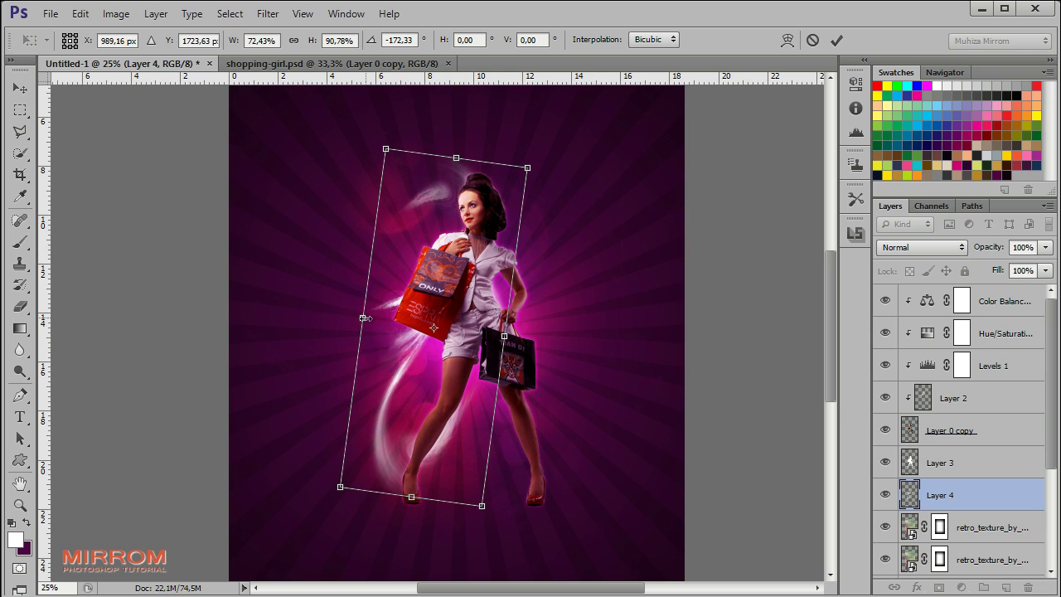
drag(534, 325, 537, 342)
key(Return)
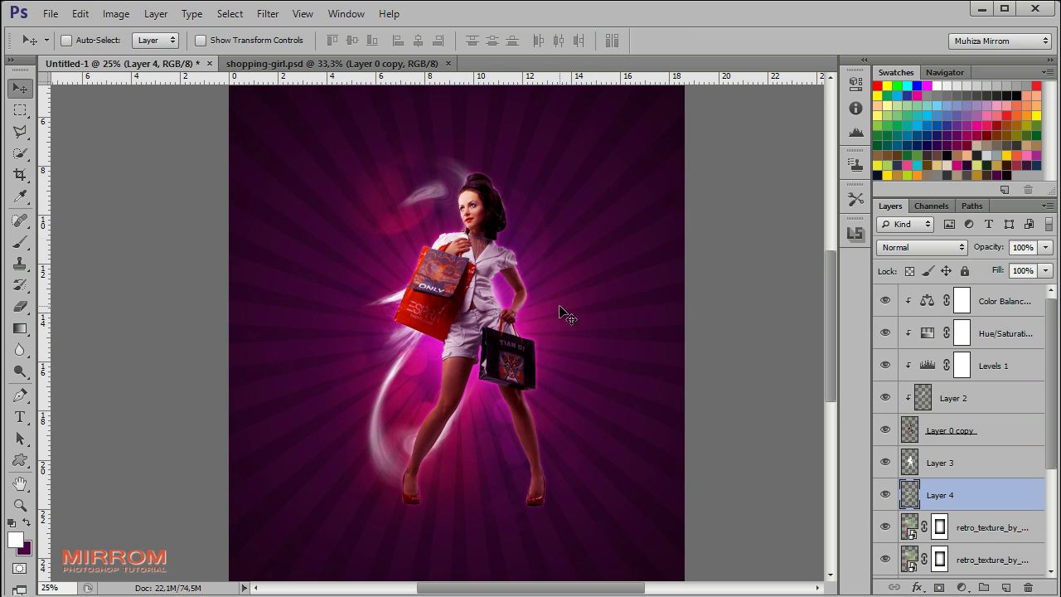
drag(1000, 272, 916, 279)
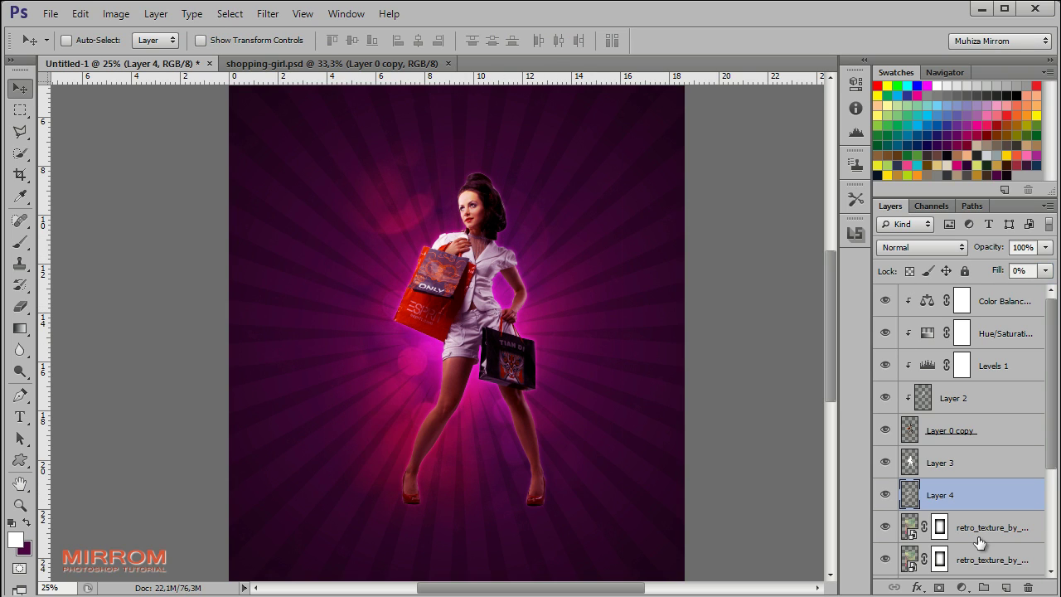
Step: Enable a Gradient Overlay on Layer 4 using the magenta-to-cyan Timmber preset
double_click(1034, 507)
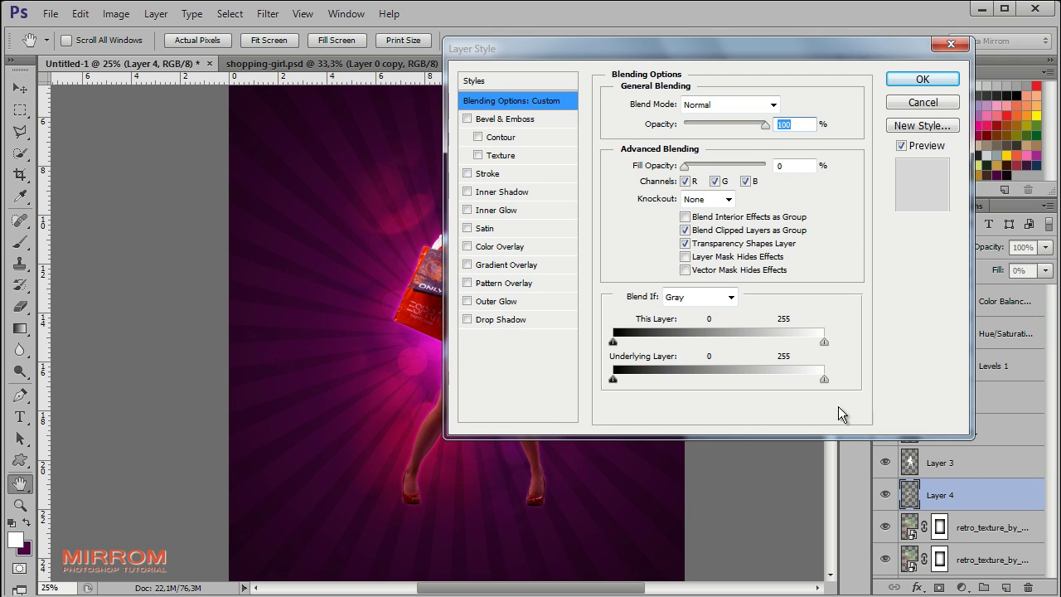
click(507, 265)
drag(581, 48, 651, 96)
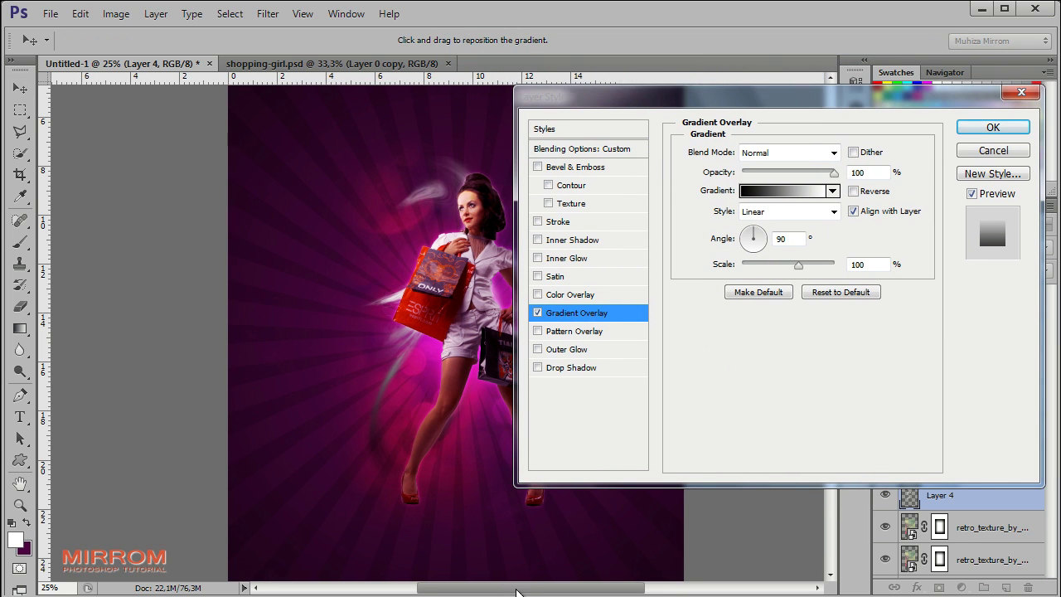
drag(515, 591, 570, 591)
drag(650, 104, 567, 101)
click(700, 189)
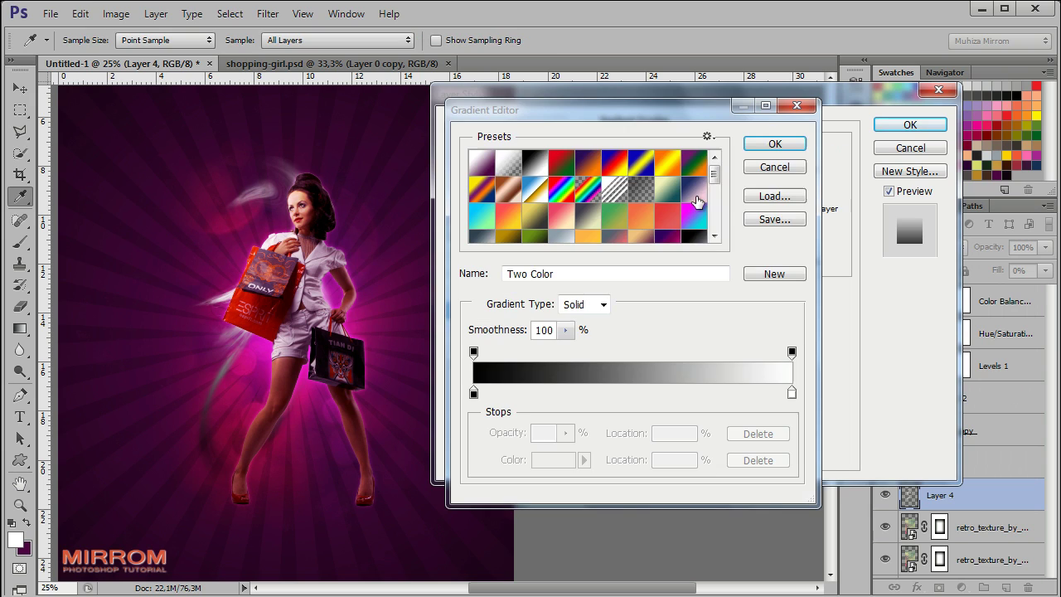
click(651, 217)
click(687, 218)
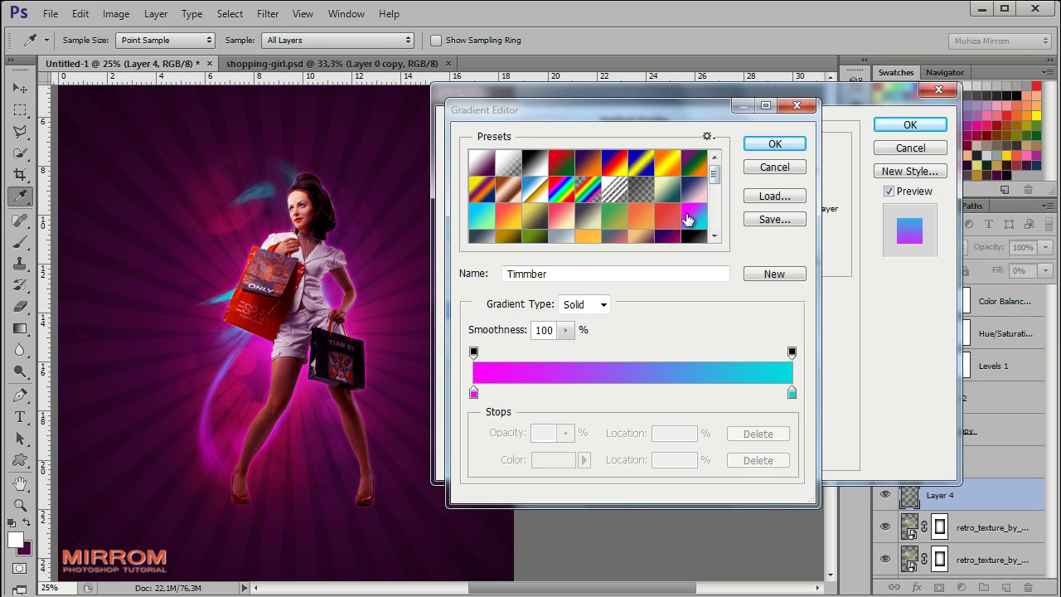
Step: Change the gradient's end stop to white and blend the overlay as Overlay
click(473, 393)
click(552, 459)
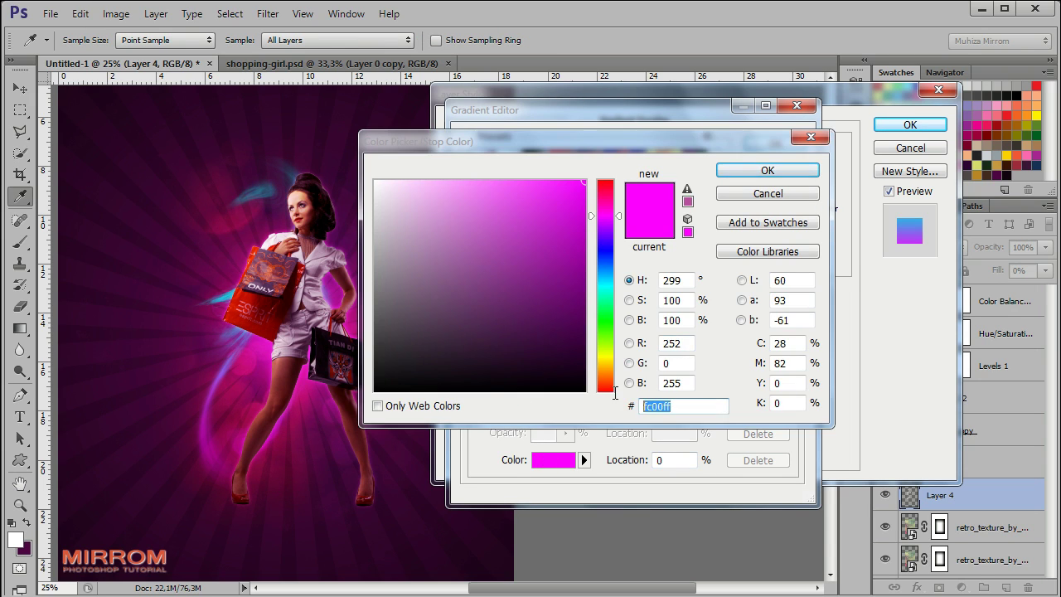
click(749, 170)
click(791, 398)
click(562, 463)
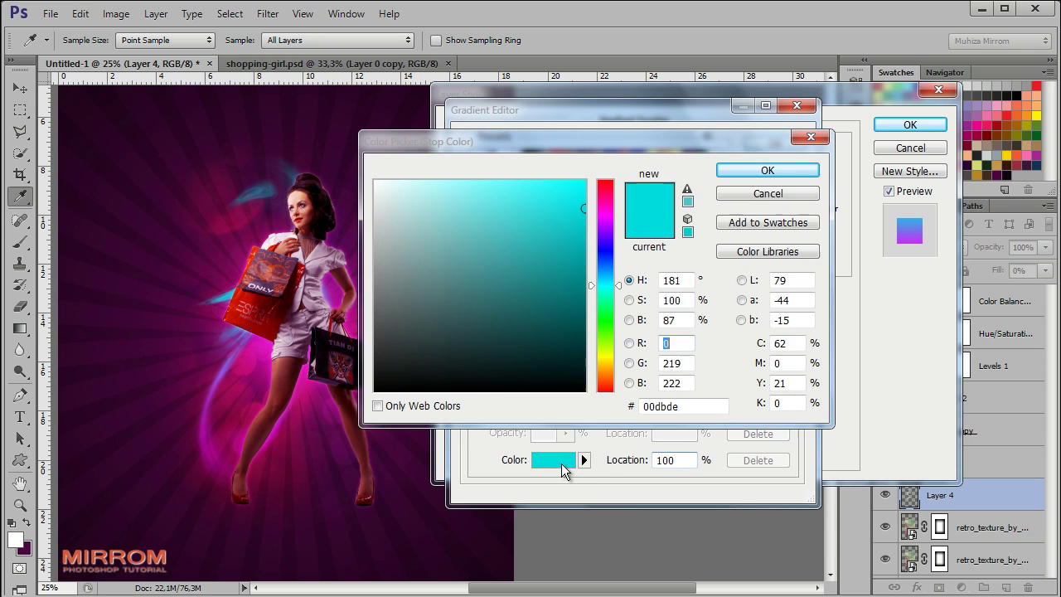
drag(377, 183, 327, 142)
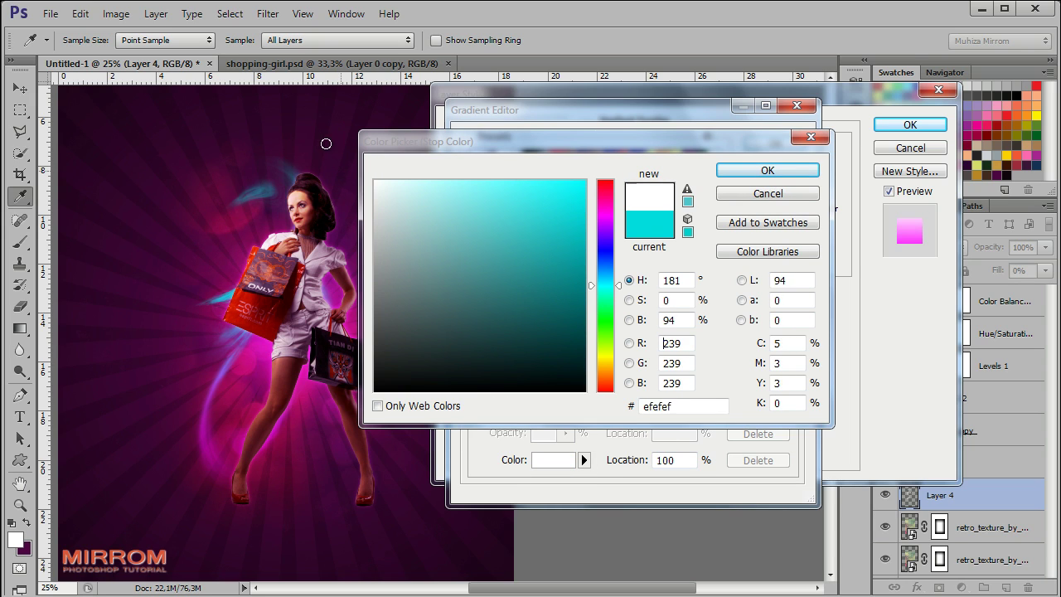
click(767, 172)
click(777, 137)
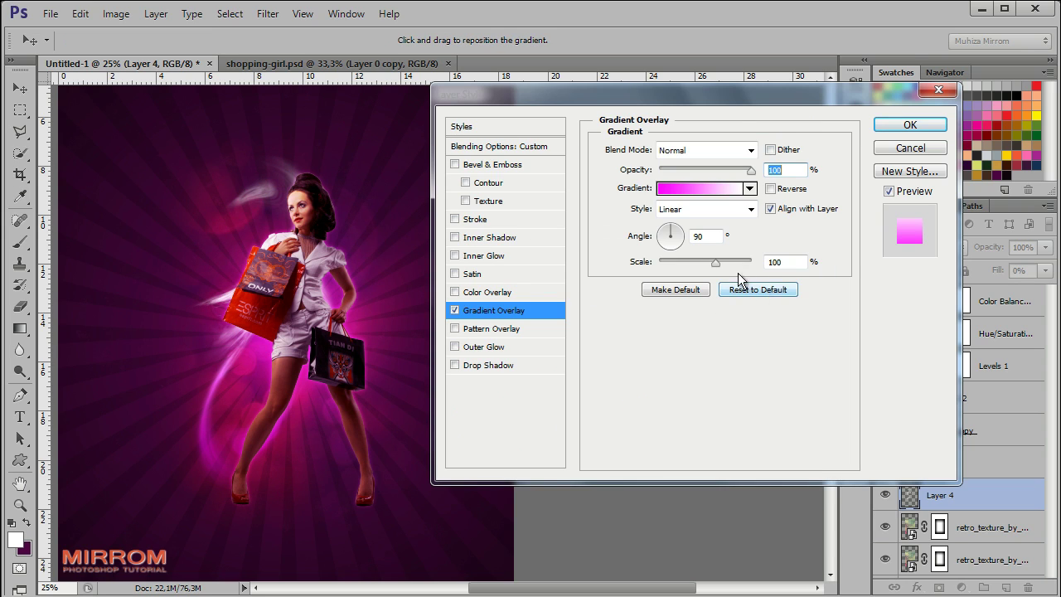
click(704, 150)
click(690, 365)
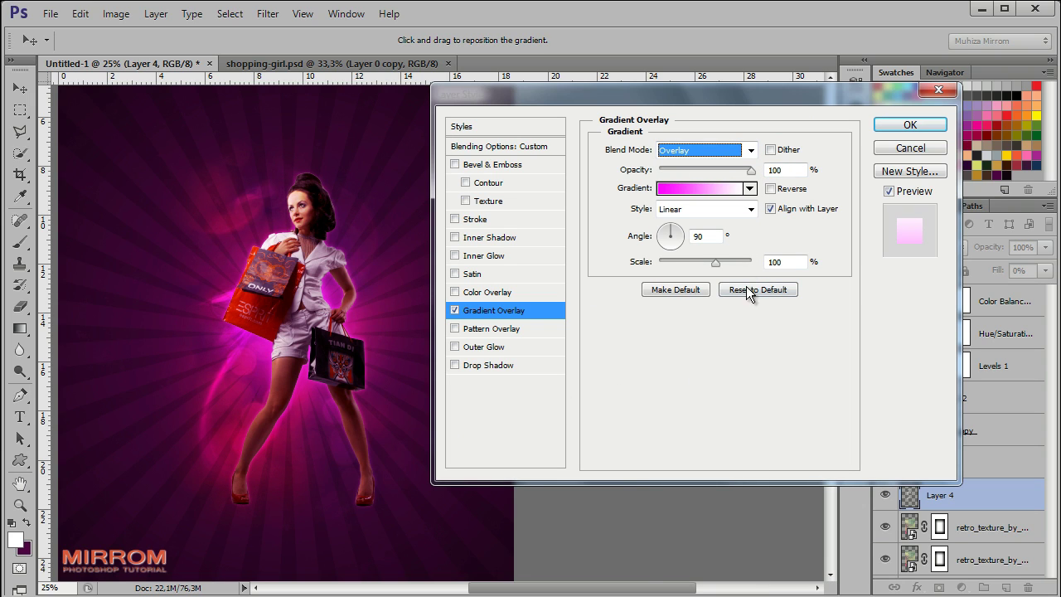
click(919, 128)
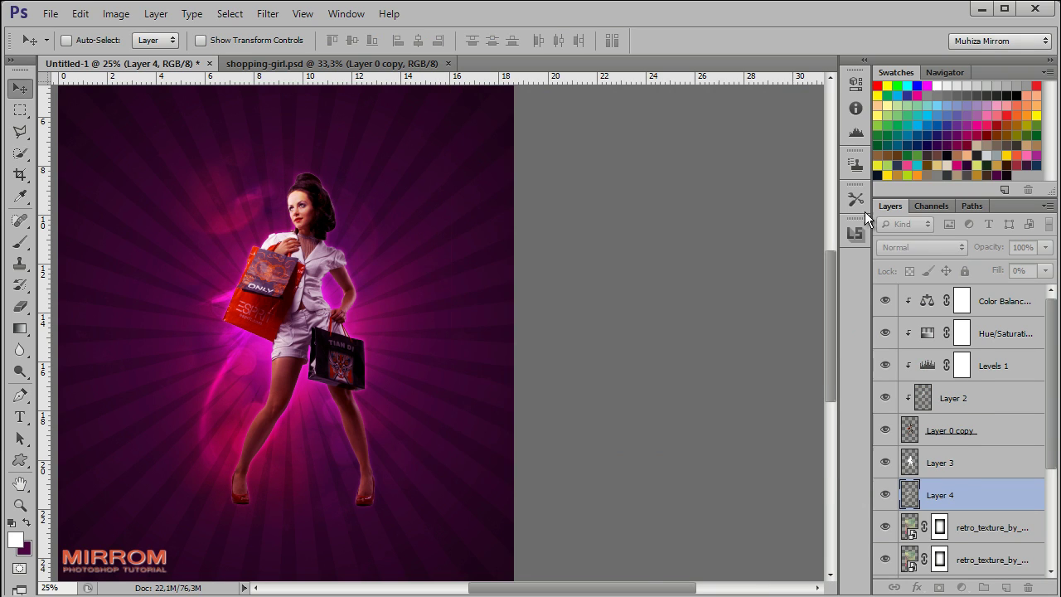
Step: Duplicate the swirl layer into Layer 4 copy to brighten the glow
click(1039, 495)
key(ctrl+j)
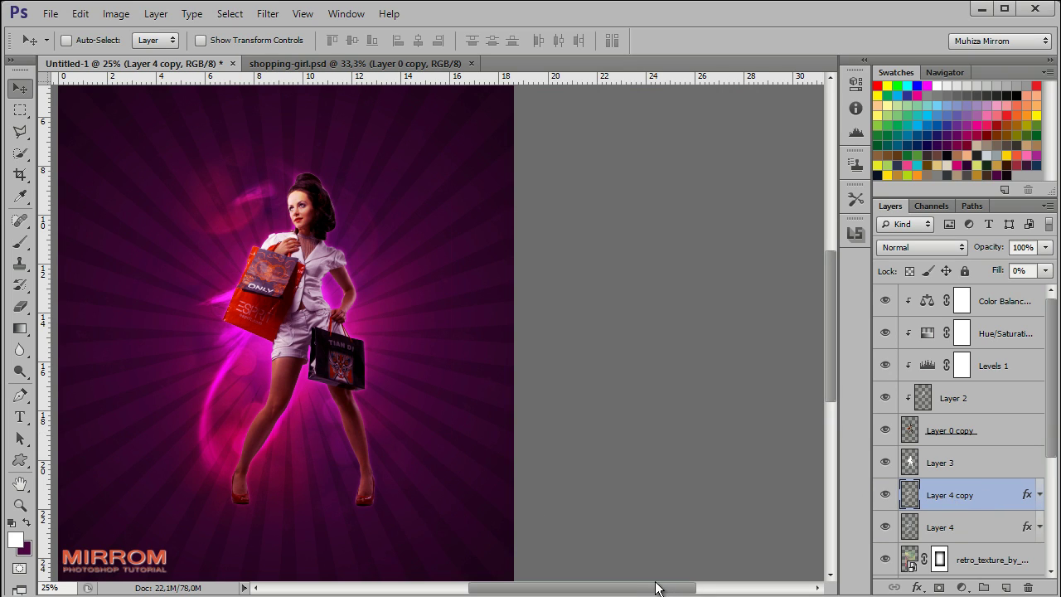
drag(655, 591, 605, 592)
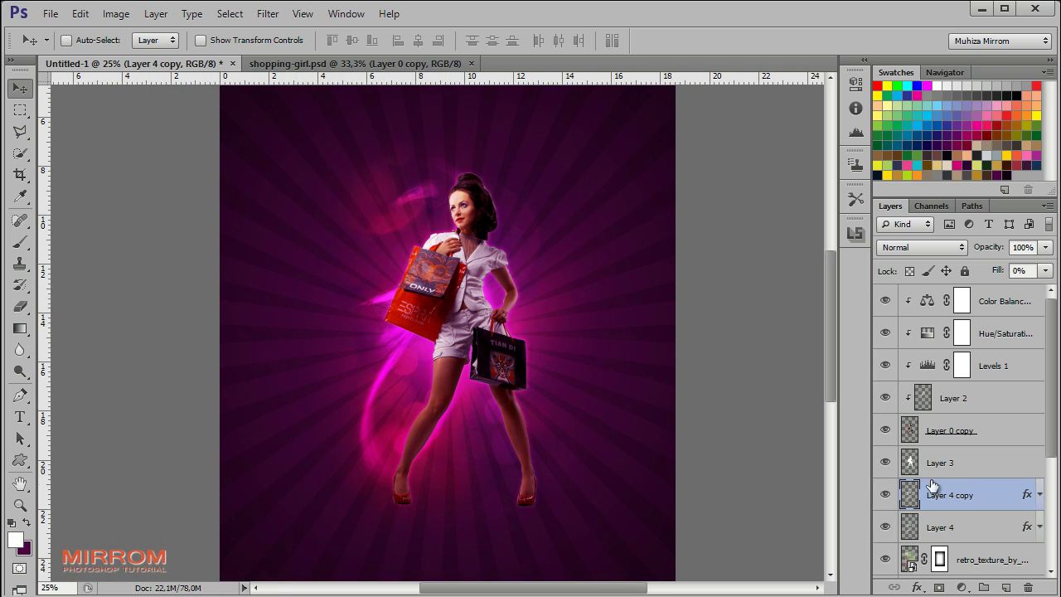
click(961, 461)
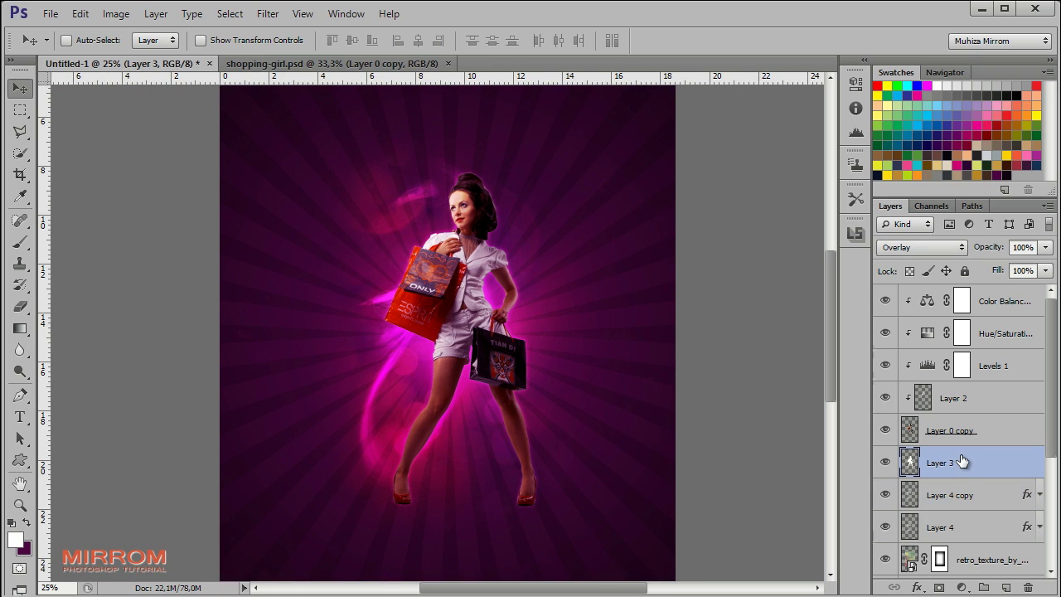
click(952, 495)
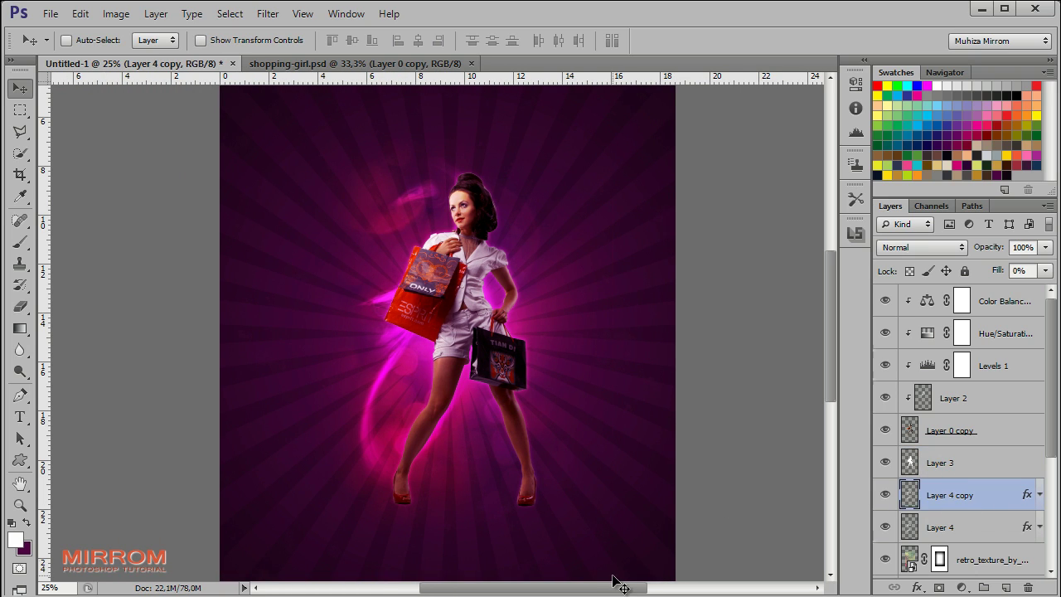
Step: Add vertical SHOPPING text left of the girl's head and nudge it down-right
click(17, 423)
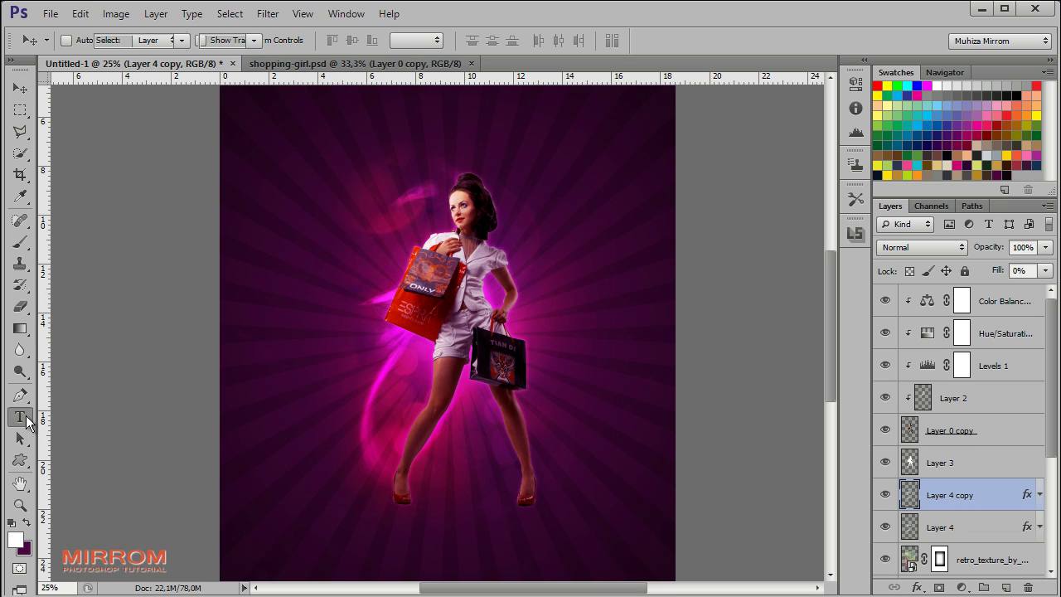
click(100, 434)
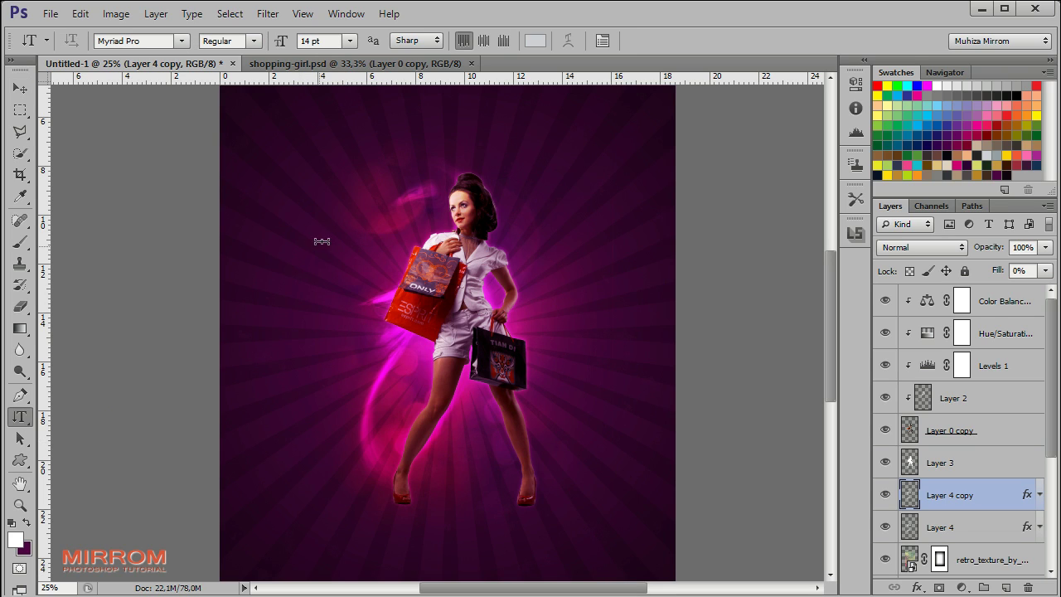
click(324, 202)
text(SHOPPING)
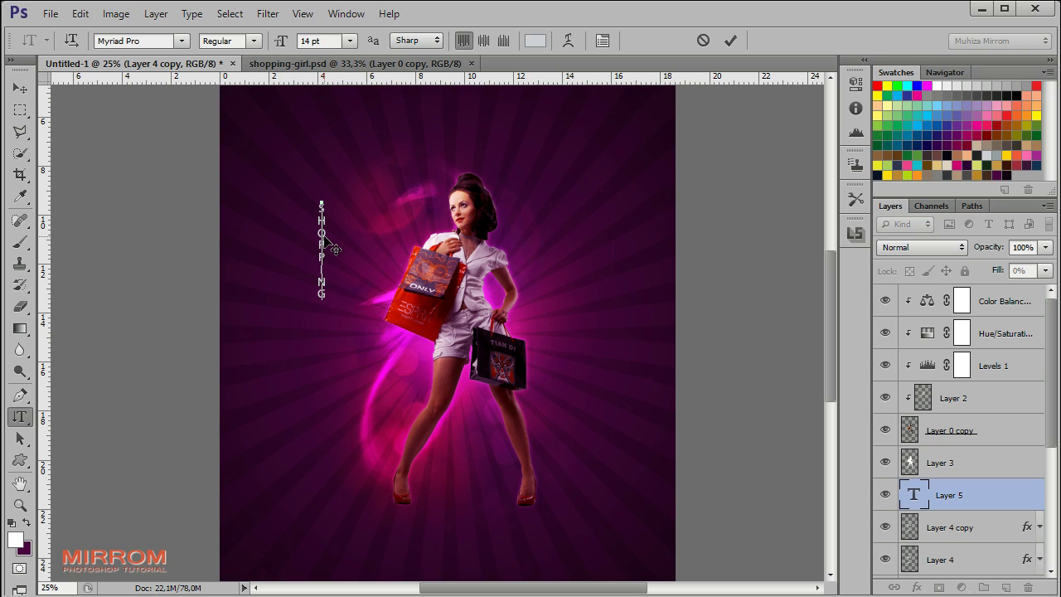
click(730, 40)
key(v)
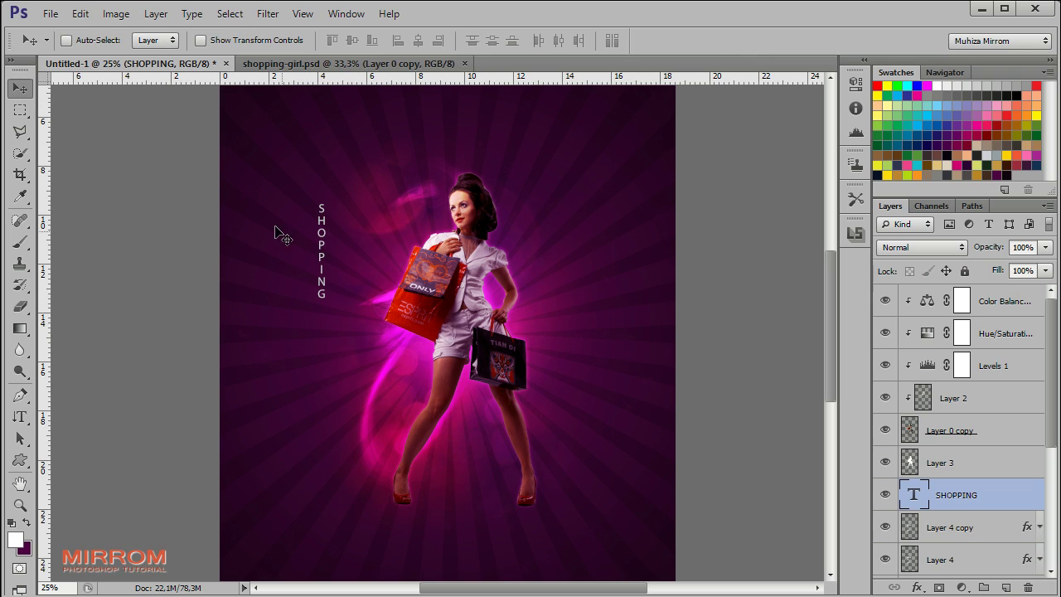
drag(330, 269, 349, 299)
click(20, 416)
Step: Switch the SHOPPING text to the friday night font in the Character panel
click(603, 40)
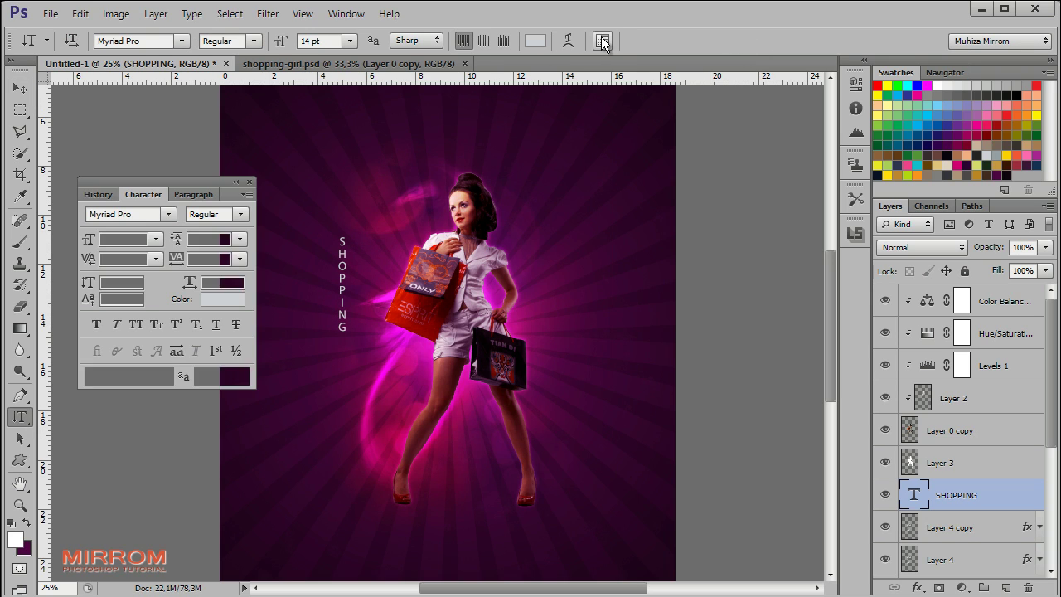
drag(195, 190, 168, 101)
click(118, 126)
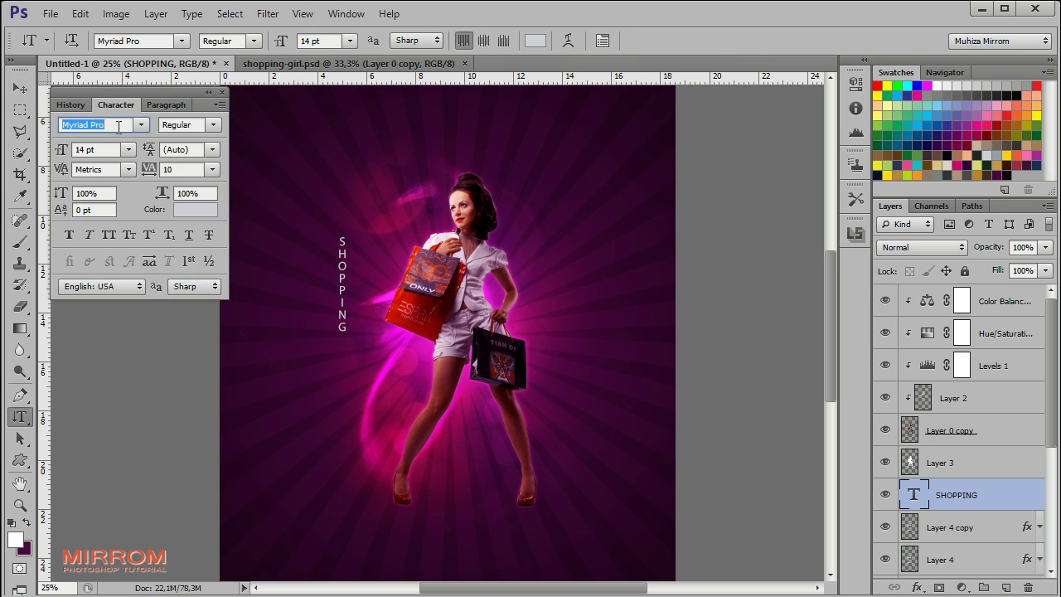
text(F)
text(elix Titling)
click(141, 124)
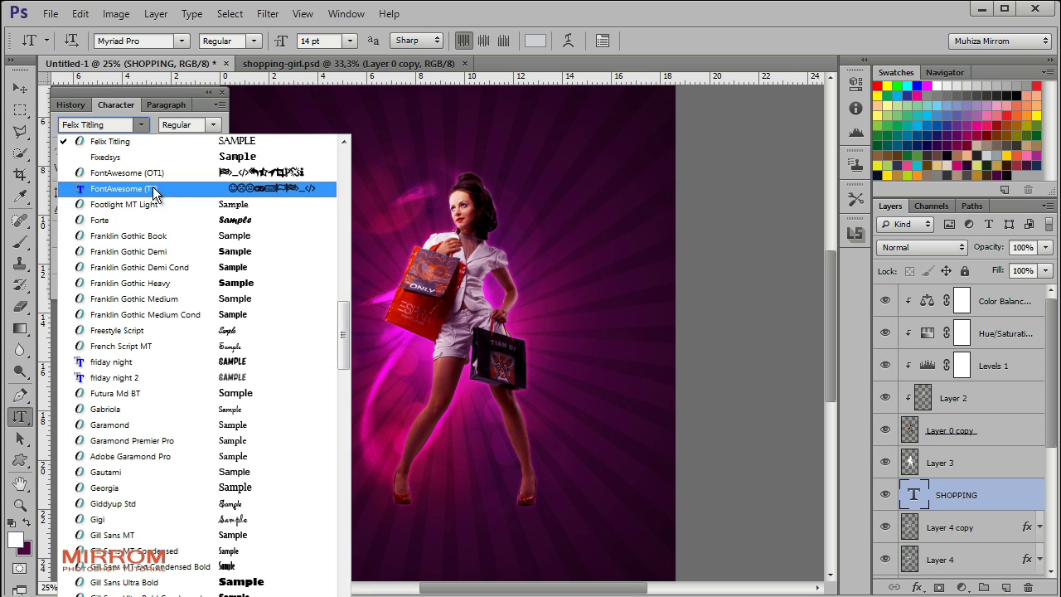
click(174, 361)
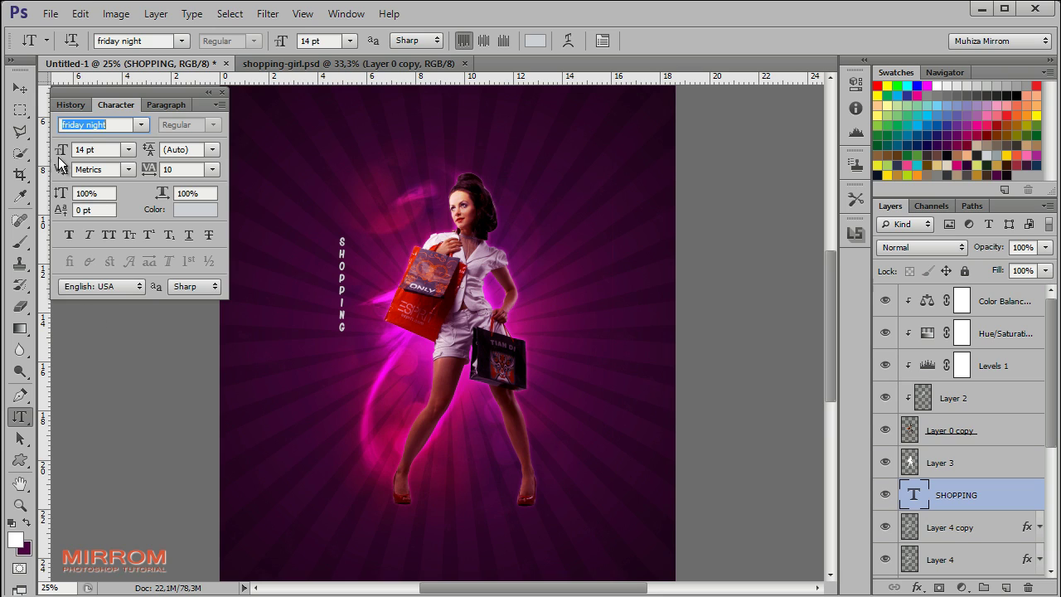
Step: Set the SHOPPING text size to 85 pt
click(91, 149)
text(48)
key(Return)
click(128, 149)
click(107, 432)
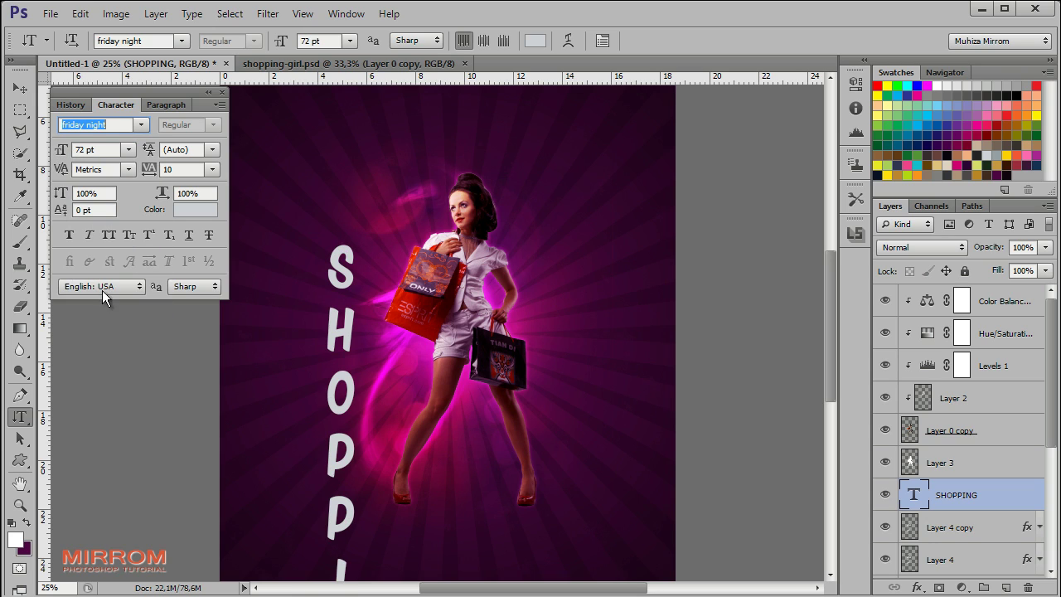
click(83, 149)
text(87)
key(Return)
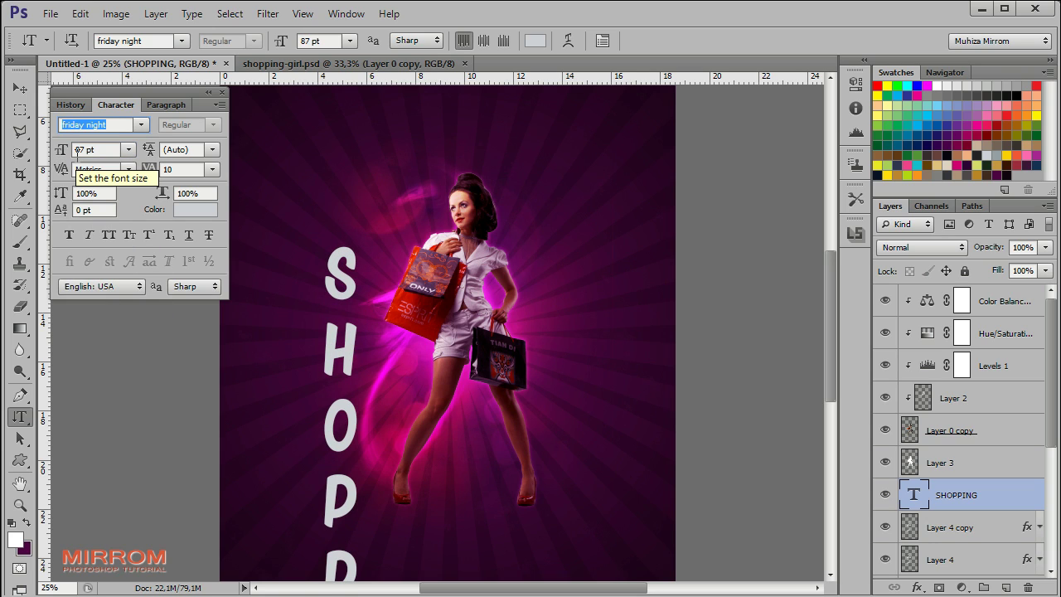
click(77, 152)
key(Down)
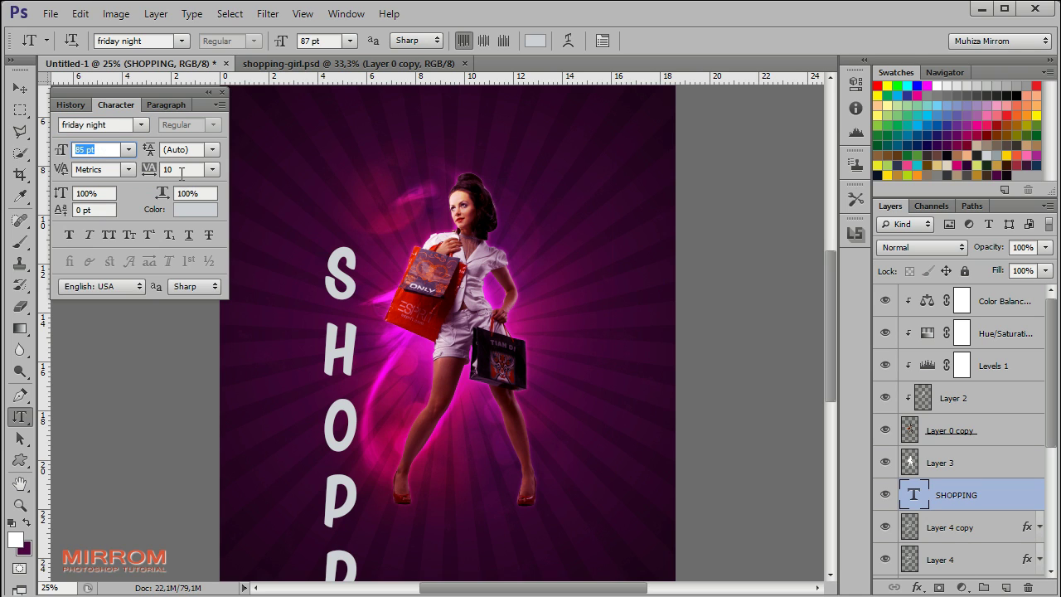
key(Return)
Step: Position the large SHOPPING text along the poster's left edge
key(v)
mouse_move(330, 356)
mouse_down()
mouse_move(305, 300)
mouse_move(276, 409)
mouse_up()
scroll(827, 393, down, 3)
scroll(811, 432, up, 5)
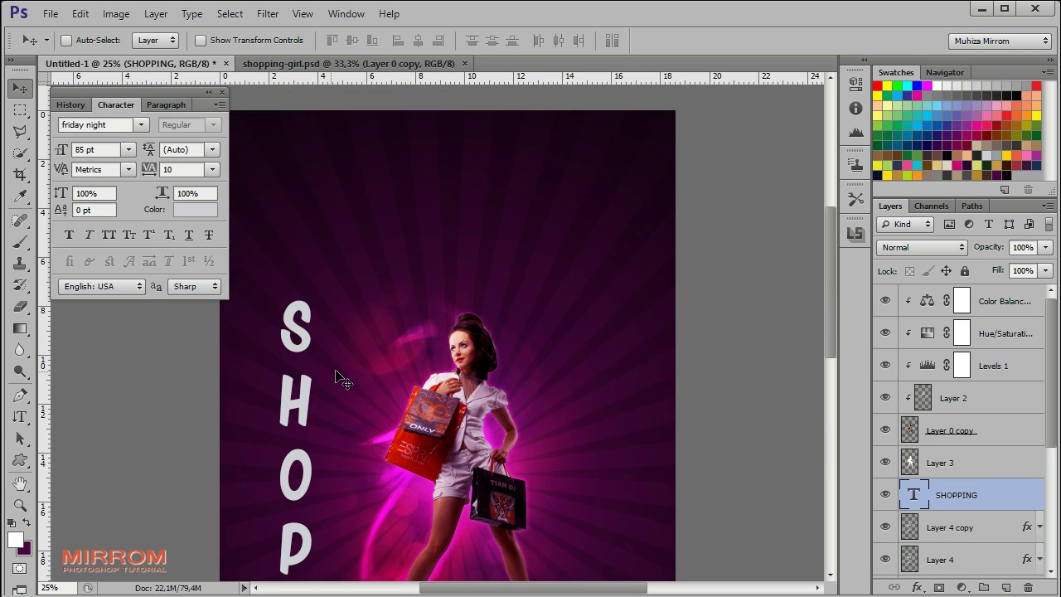
drag(340, 378, 310, 231)
scroll(825, 363, down, 3)
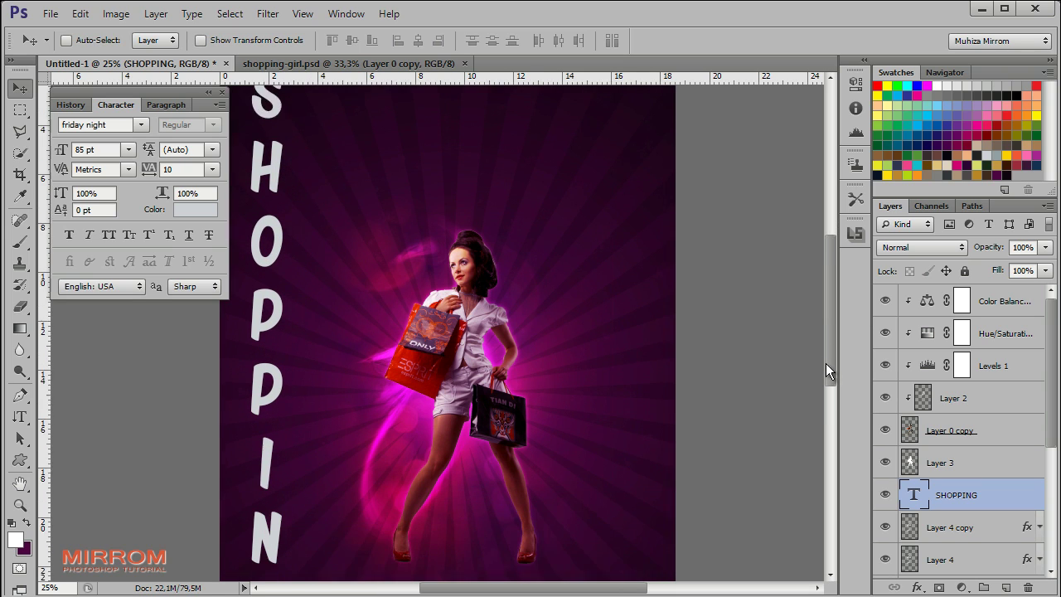
scroll(825, 363, down, 2)
mouse_move(282, 233)
mouse_down()
mouse_move(282, 211)
mouse_move(307, 261)
mouse_up()
scroll(831, 366, up, 3)
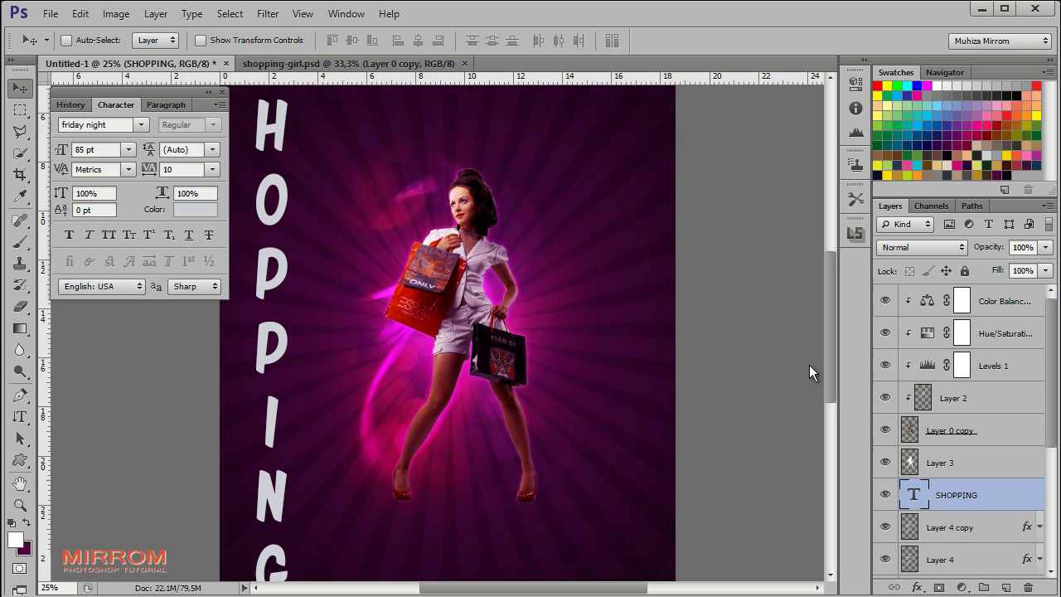
Step: Rasterize the SHOPPING type and cut the S onto its own layer
right_click(991, 503)
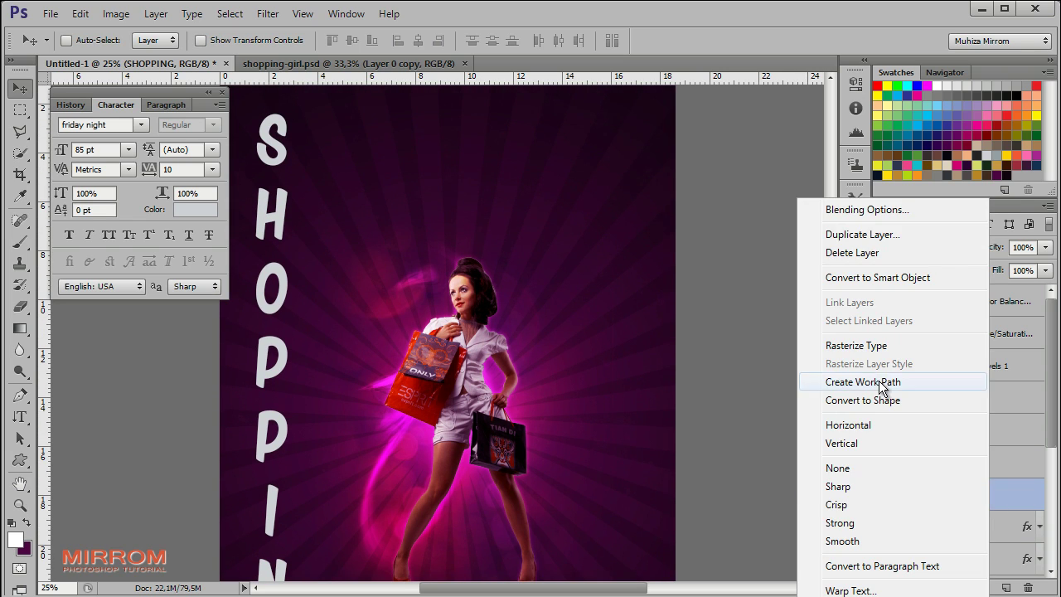
click(860, 344)
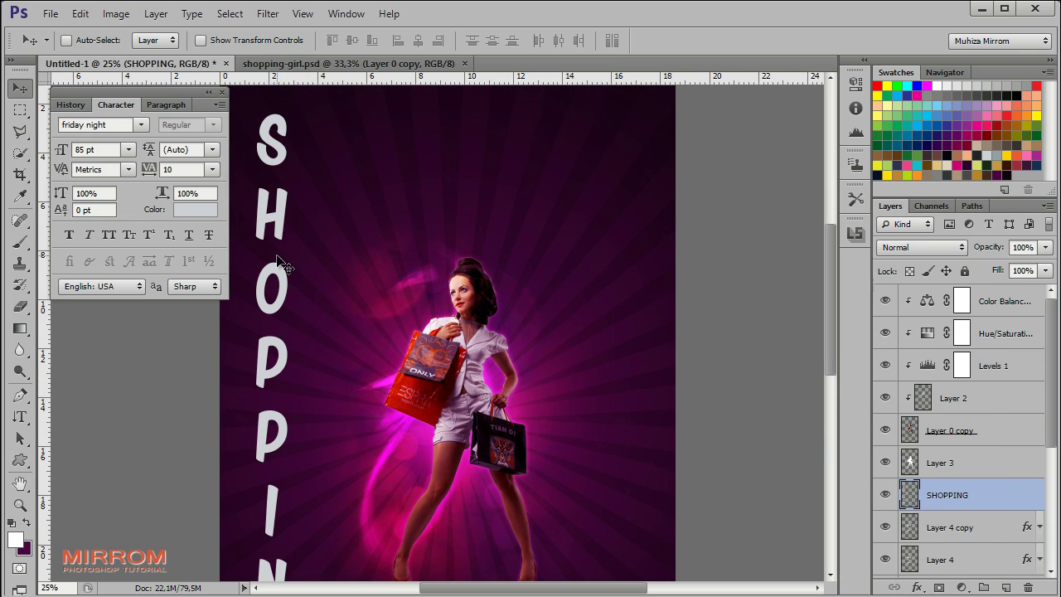
click(208, 92)
click(19, 110)
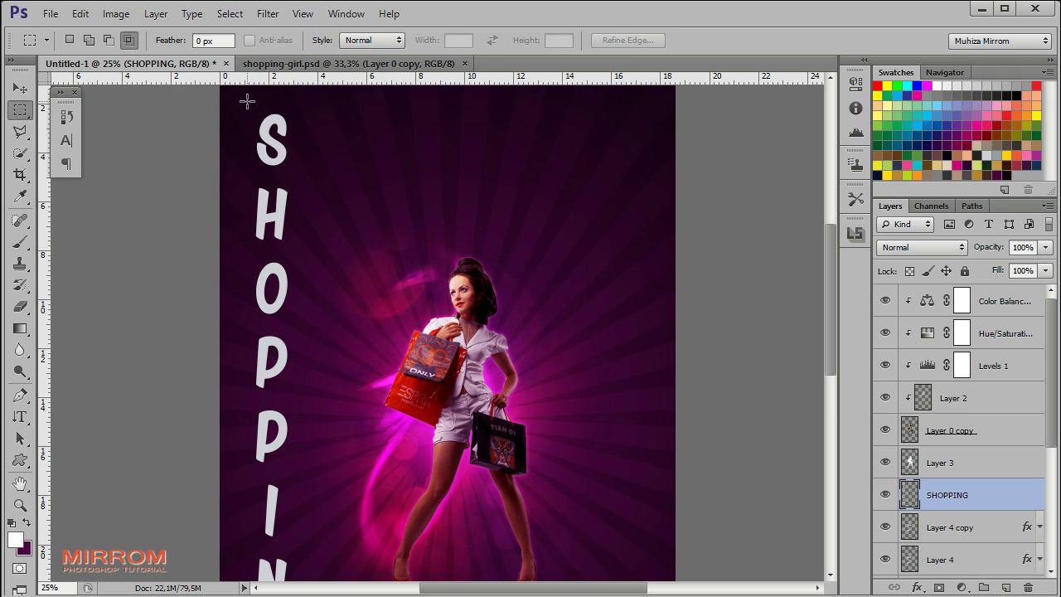
drag(247, 101, 303, 177)
right_click(284, 161)
click(377, 312)
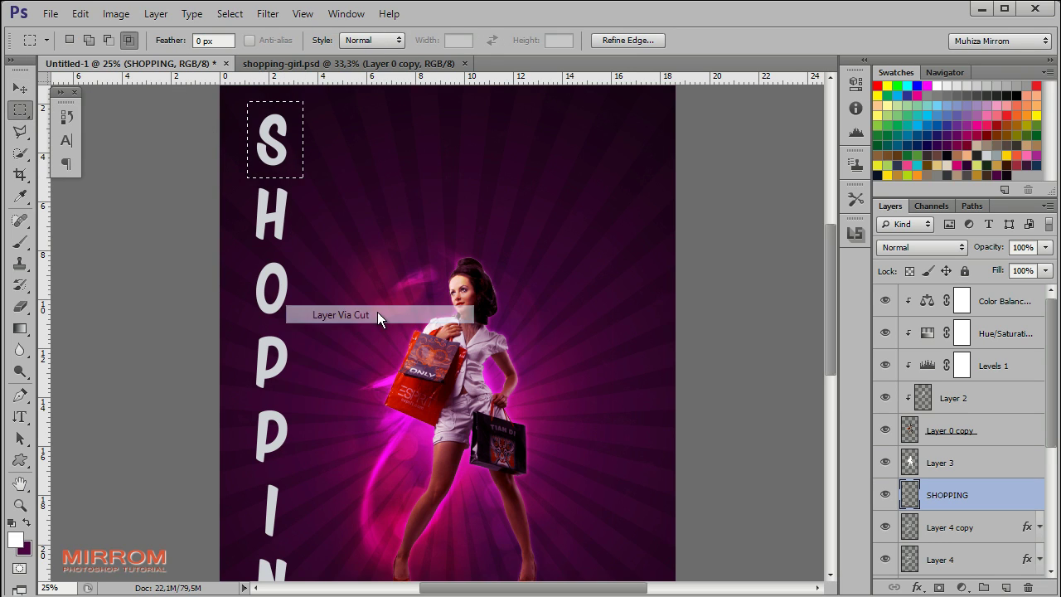
Step: Place the S beside the girl's head, rotated about 13.5°
key(v)
drag(320, 168, 466, 317)
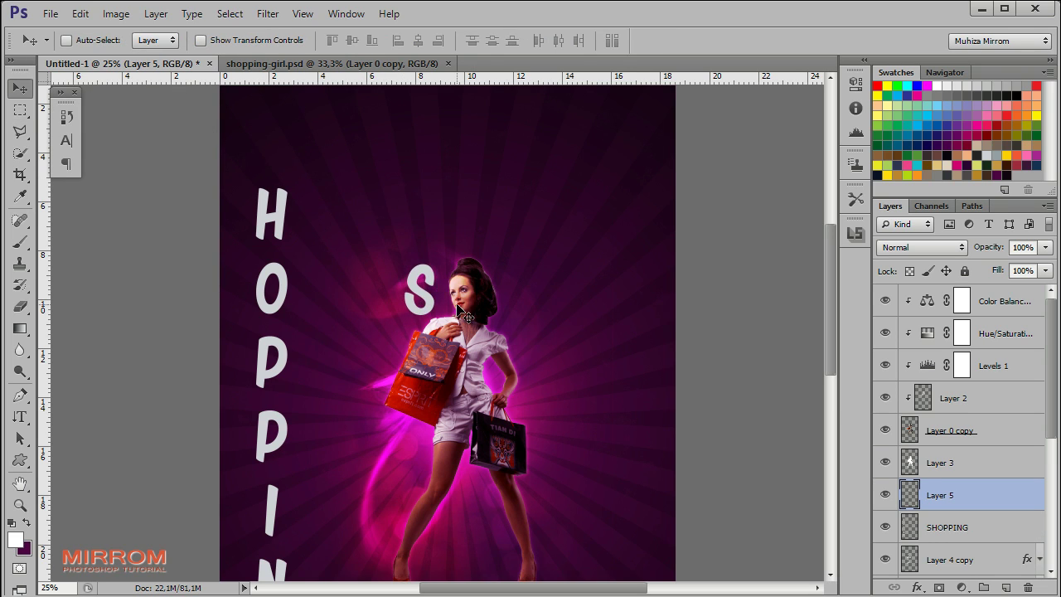
key(ctrl+t)
drag(518, 256, 544, 279)
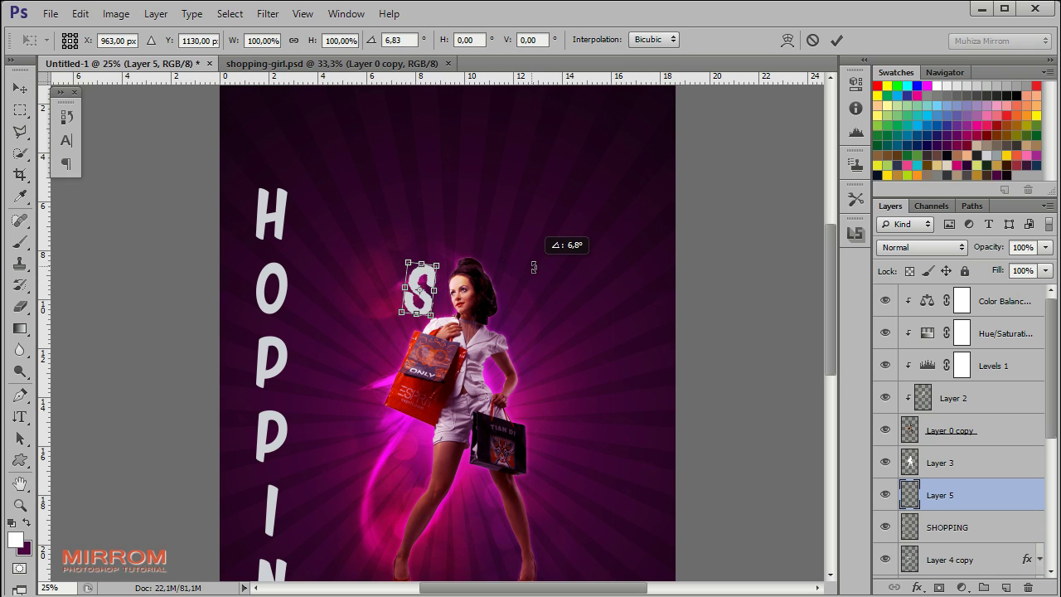
click(837, 40)
drag(436, 280, 442, 283)
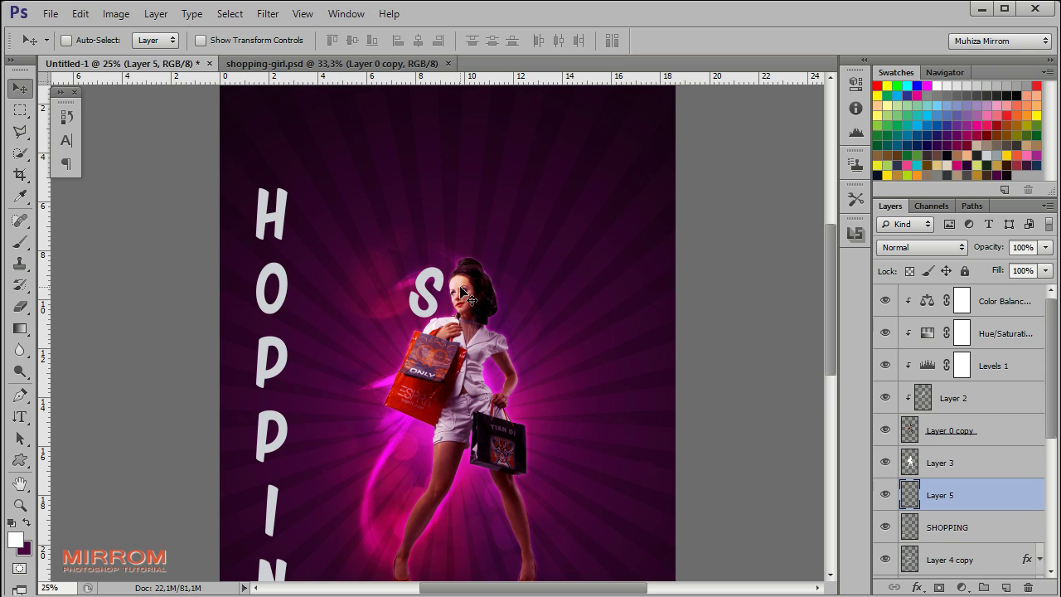
Step: Split the H onto its own layer, below the S, tilted 10.4°
click(930, 530)
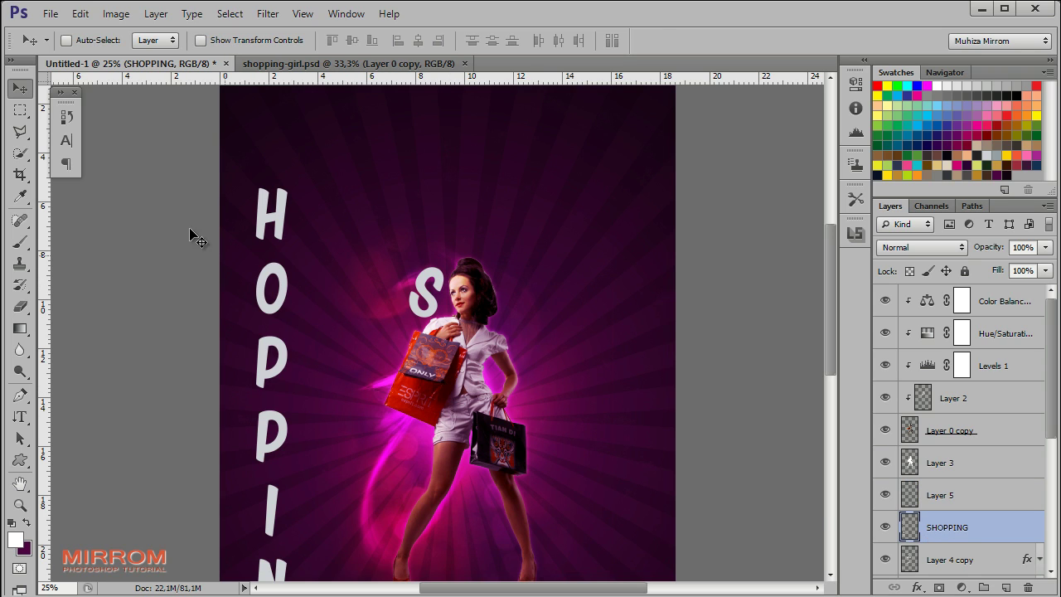
key(m)
drag(231, 174, 317, 252)
right_click(285, 237)
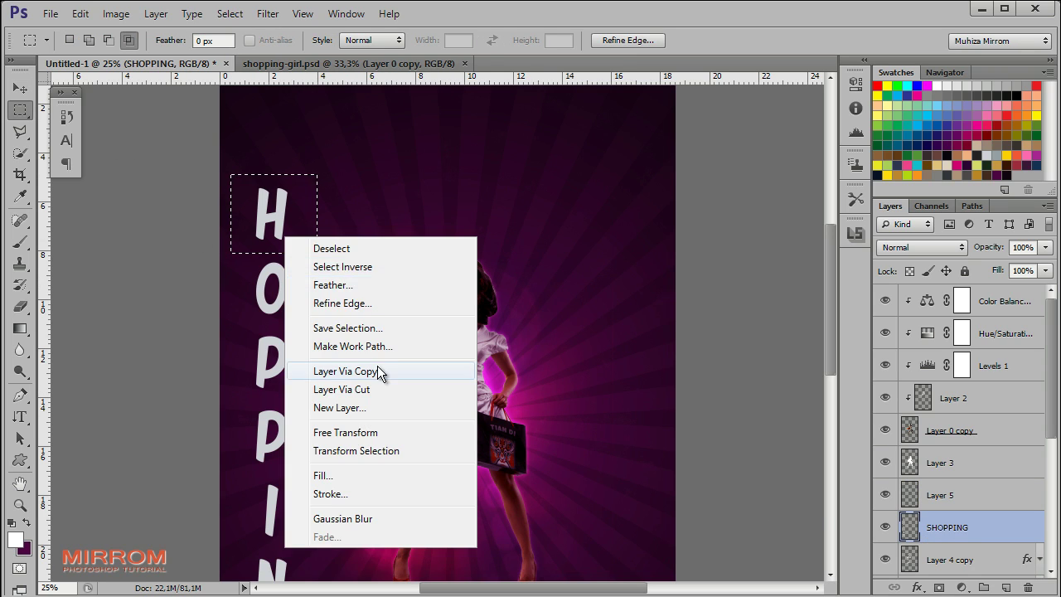
click(378, 373)
key(v)
drag(281, 237, 383, 347)
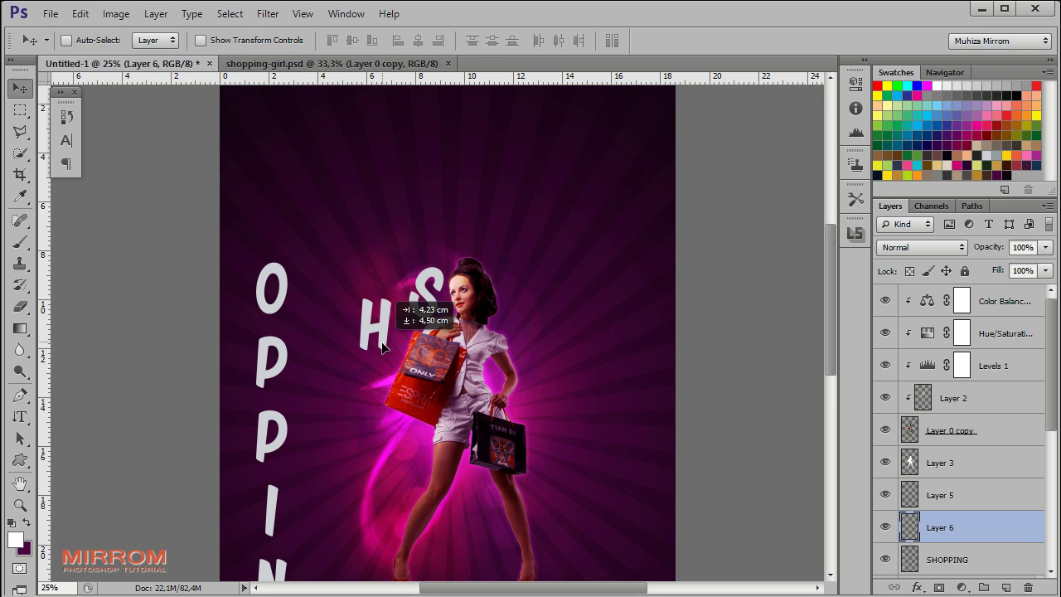
key(ctrl+t)
mouse_move(494, 344)
mouse_down()
mouse_move(477, 317)
mouse_move(482, 324)
mouse_up()
click(836, 40)
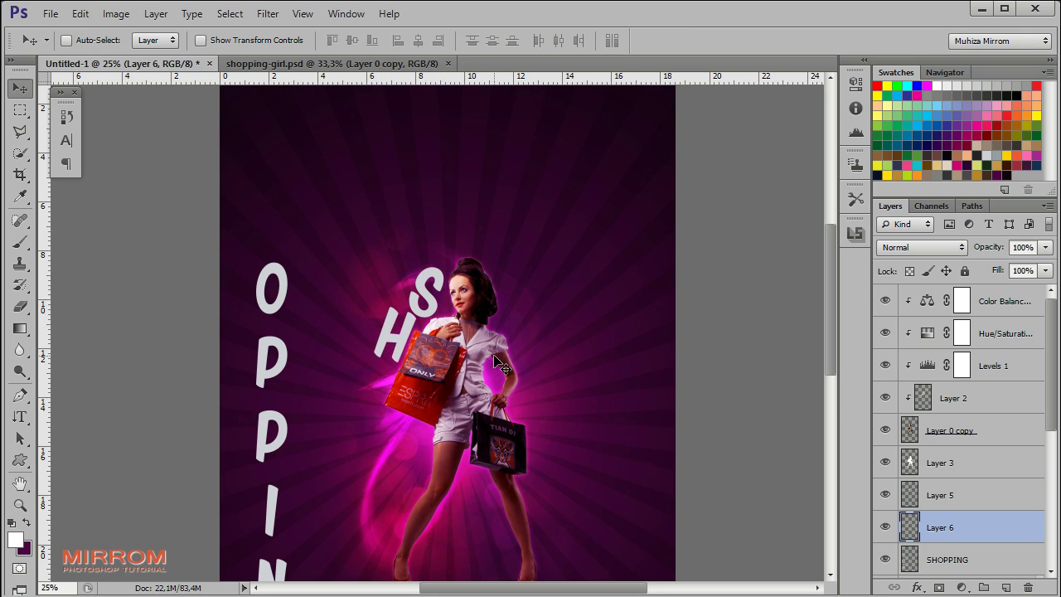
Step: Cut the O from the SHOPPING layer onto its own layer
key(alt+bracketleft)
key(m)
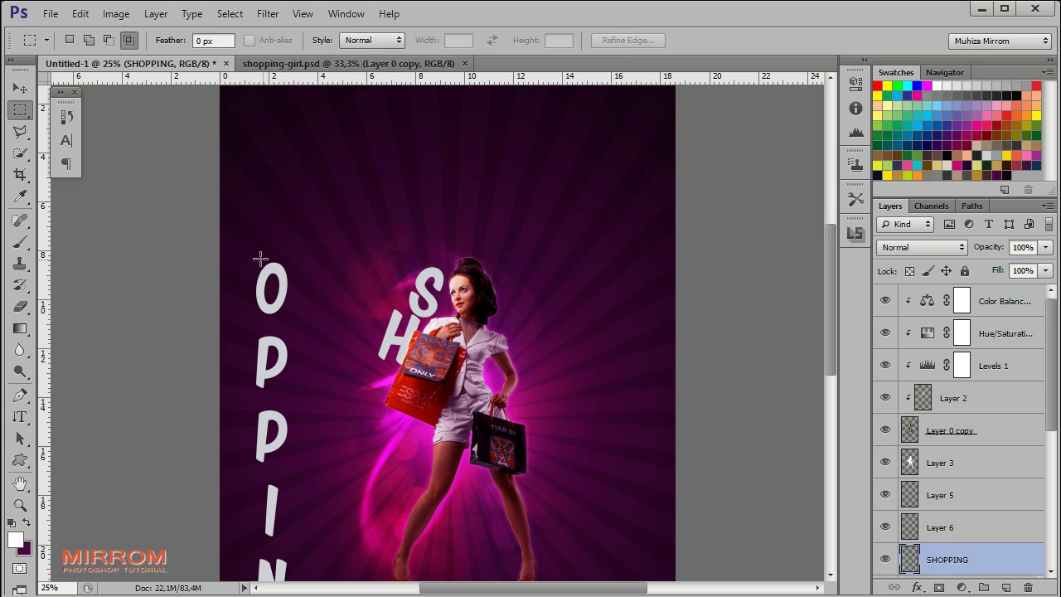
right_click(283, 236)
drag(229, 234, 380, 394)
click(343, 464)
Step: Tilt the O below the H to match the other letters
key(v)
key(ctrl+t)
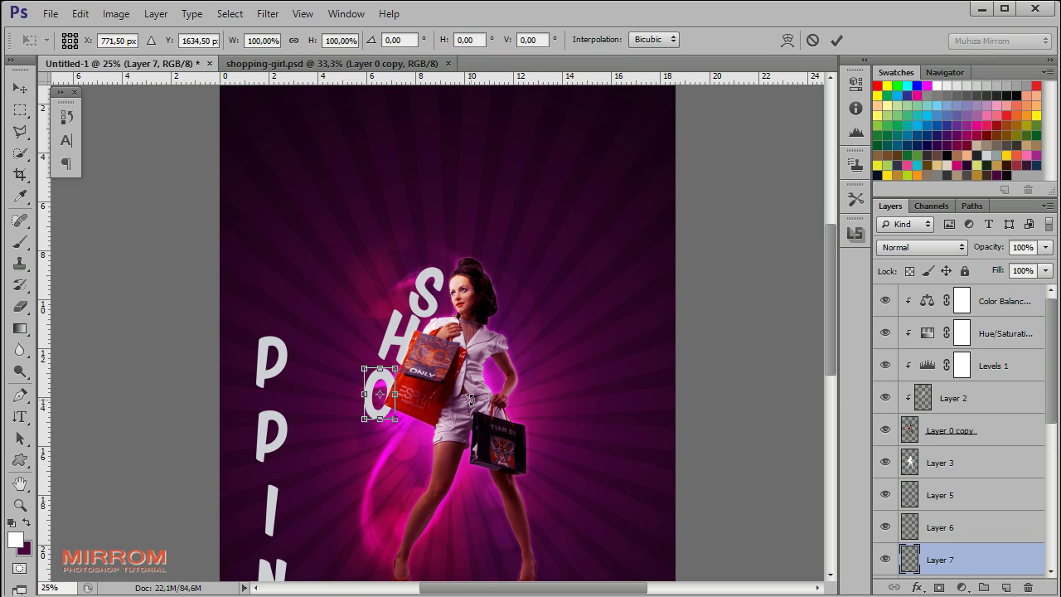
drag(471, 401, 489, 369)
click(836, 40)
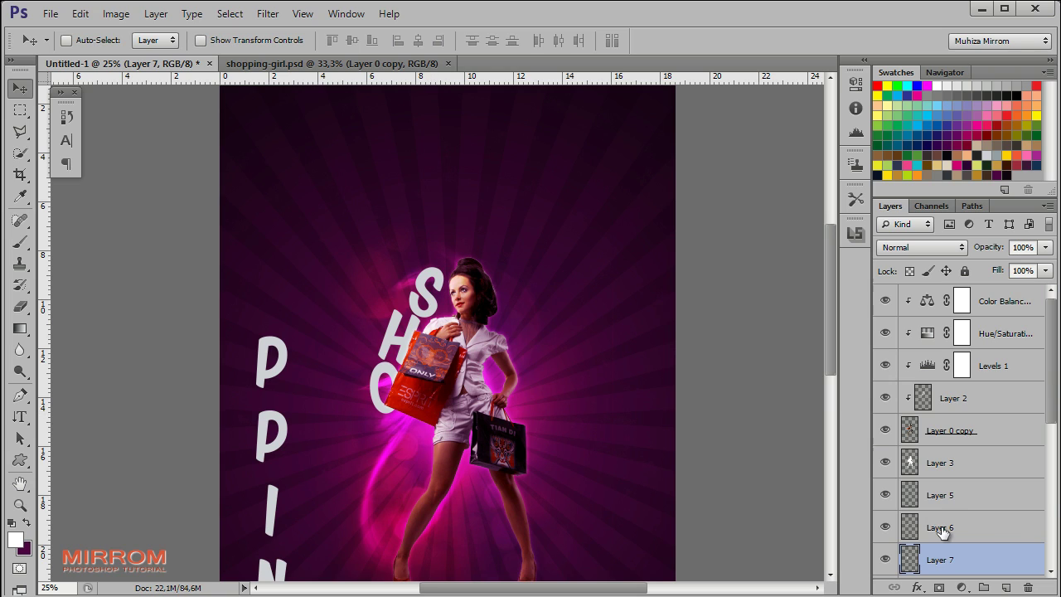
Step: Cut the first P onto its own layer and tilt it below the O
key(alt+bracketleft)
key(m)
mouse_move(246, 326)
mouse_down()
mouse_move(296, 403)
mouse_move(384, 450)
mouse_up()
right_click(274, 365)
click(367, 527)
key(v)
key(ctrl+t)
drag(476, 419, 491, 395)
click(836, 40)
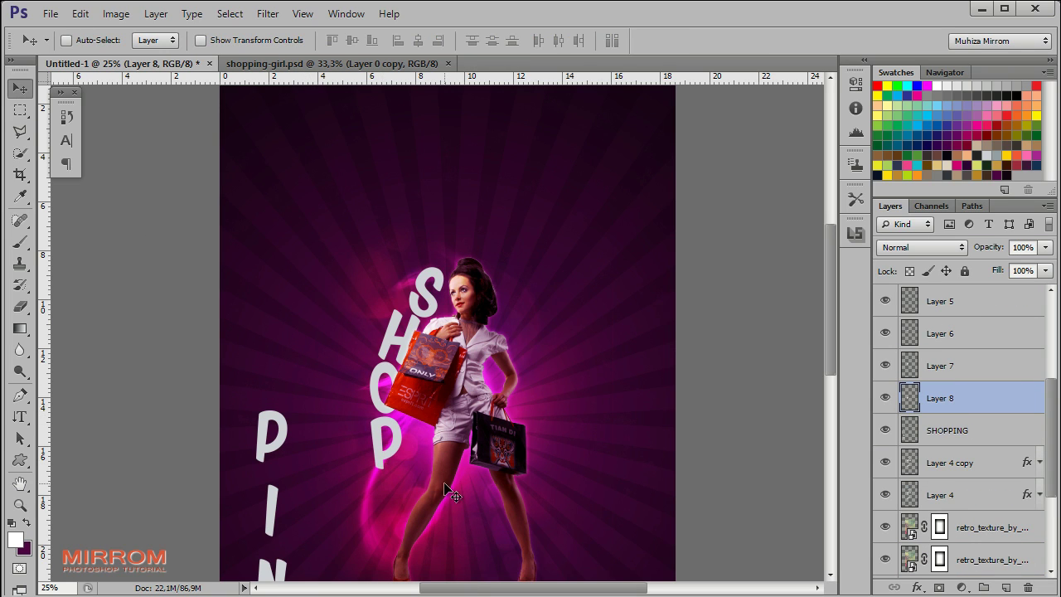
key(ctrl+t)
key(Return)
Step: Cut the second P onto a new layer beside SHOPP, rotated slightly
click(947, 430)
key(m)
drag(237, 403, 304, 473)
right_click(273, 439)
click(357, 562)
drag(275, 433, 418, 447)
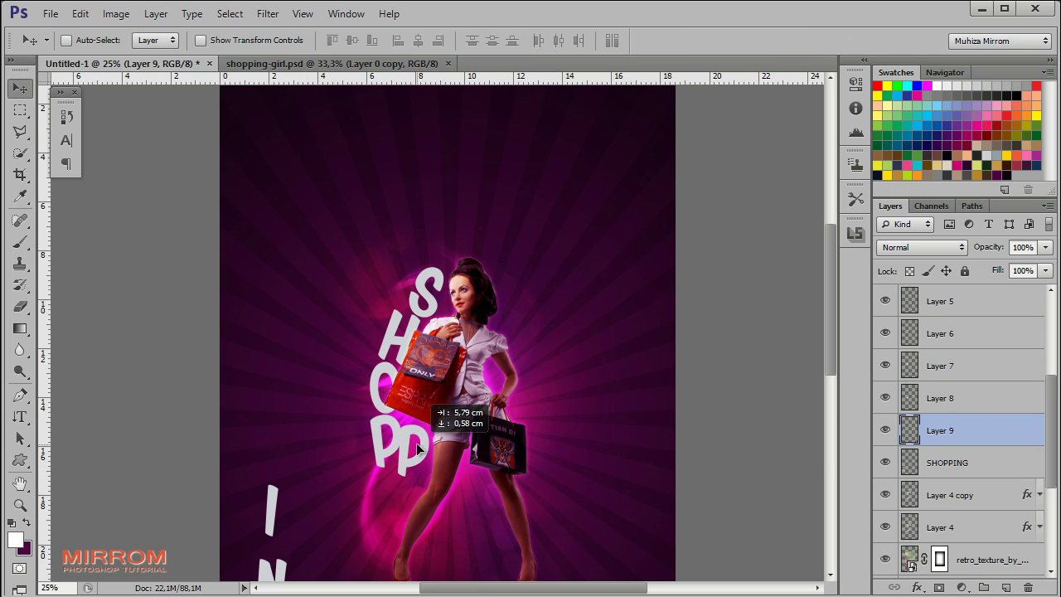
key(ctrl+t)
drag(540, 414, 547, 424)
key(Return)
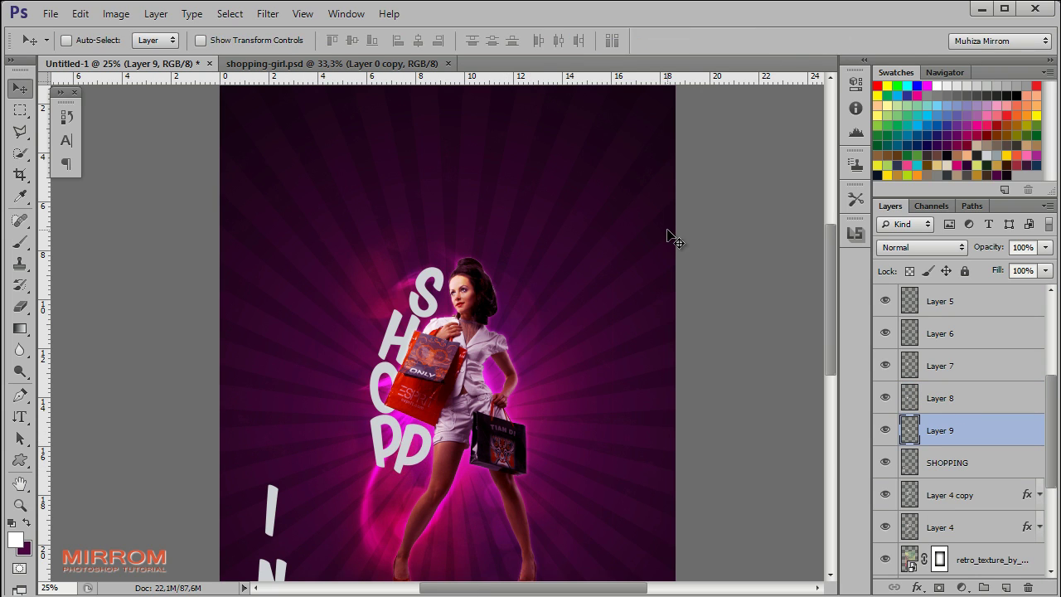
Step: Cut the I onto a new layer, tilted about -10° beside the P
scroll(486, 481, down, 2)
scroll(485, 480, down, 2)
key(alt+bracketleft)
key(m)
drag(243, 334, 297, 411)
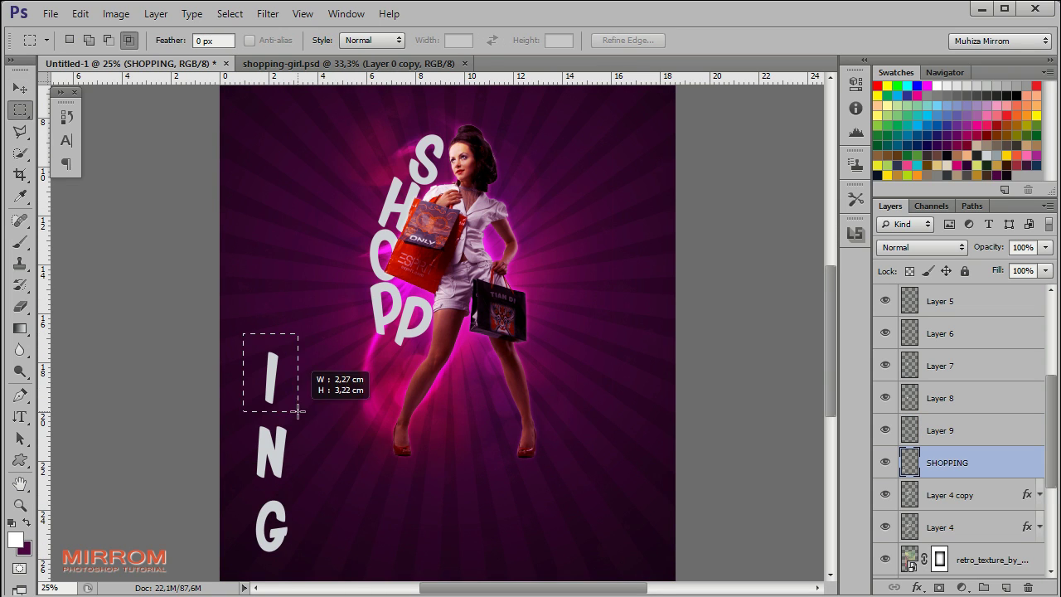
right_click(271, 381)
click(352, 562)
key(v)
drag(273, 377, 368, 365)
key(ctrl+t)
drag(421, 326, 415, 318)
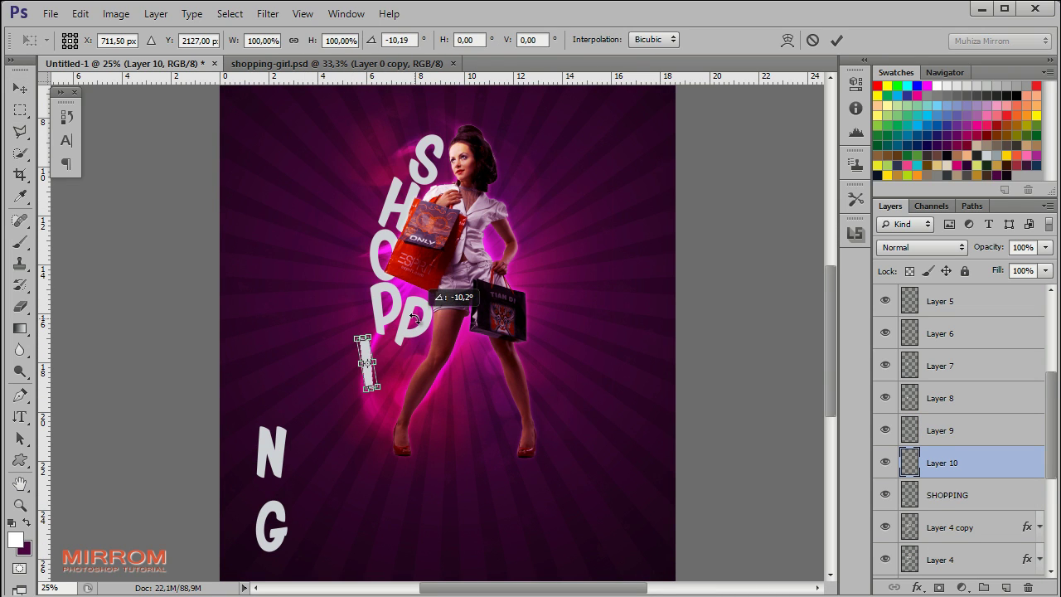
key(Return)
drag(391, 375, 394, 370)
Step: Cut the N onto a new layer and tilt it
key(alt+bracketleft)
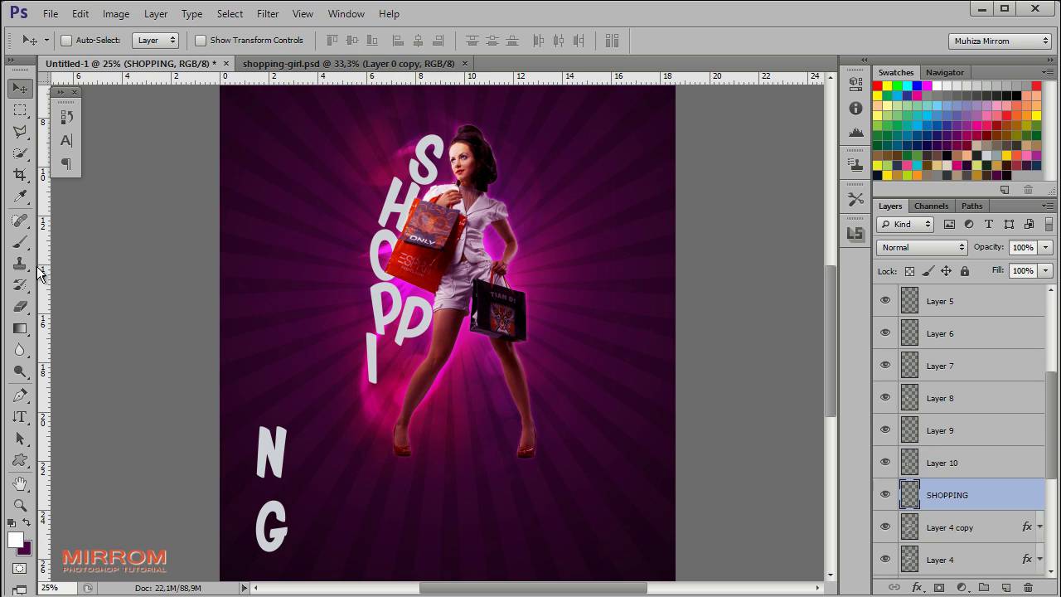
key(m)
right_click(271, 460)
mouse_move(241, 406)
mouse_down()
mouse_move(304, 495)
mouse_move(433, 375)
mouse_move(473, 360)
mouse_up()
click(331, 562)
key(v)
key(ctrl+t)
key(Return)
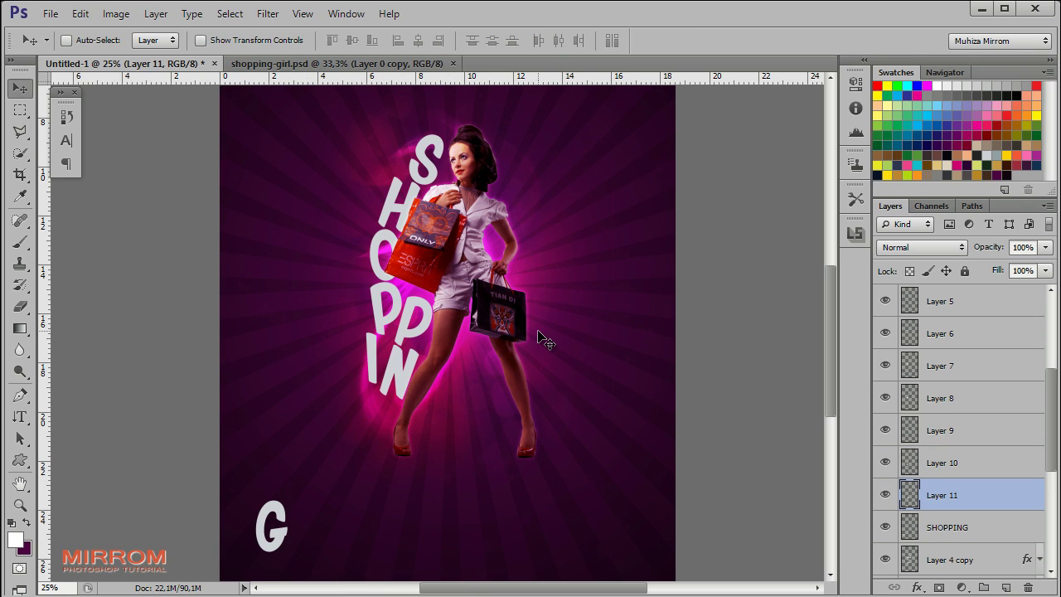
Step: Move the G up under the N and tilt it to match
click(952, 467)
click(945, 527)
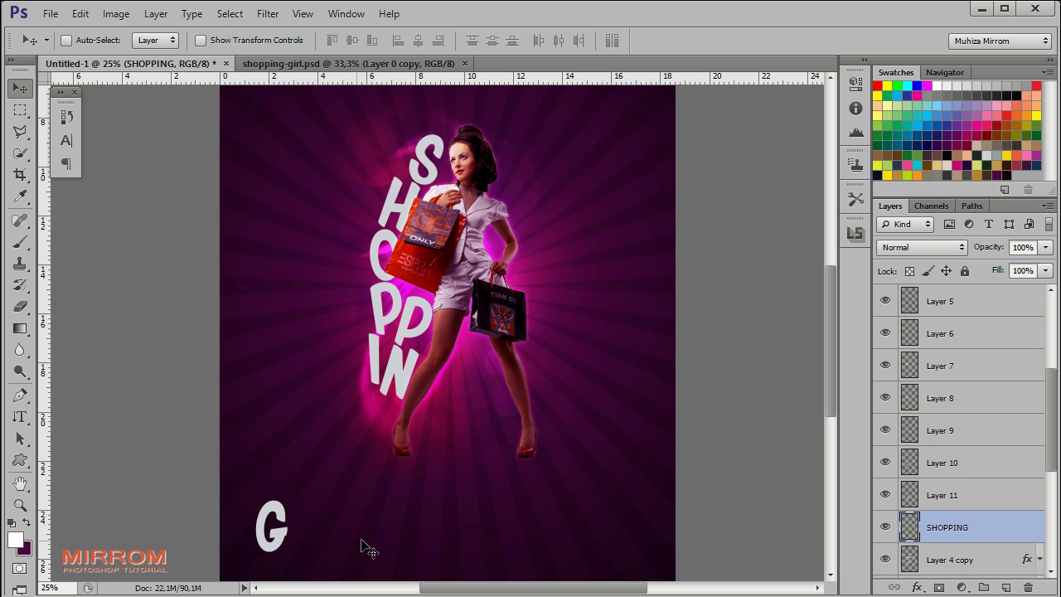
mouse_move(360, 545)
mouse_down()
mouse_move(402, 436)
mouse_move(493, 383)
mouse_up()
key(ctrl+t)
click(835, 39)
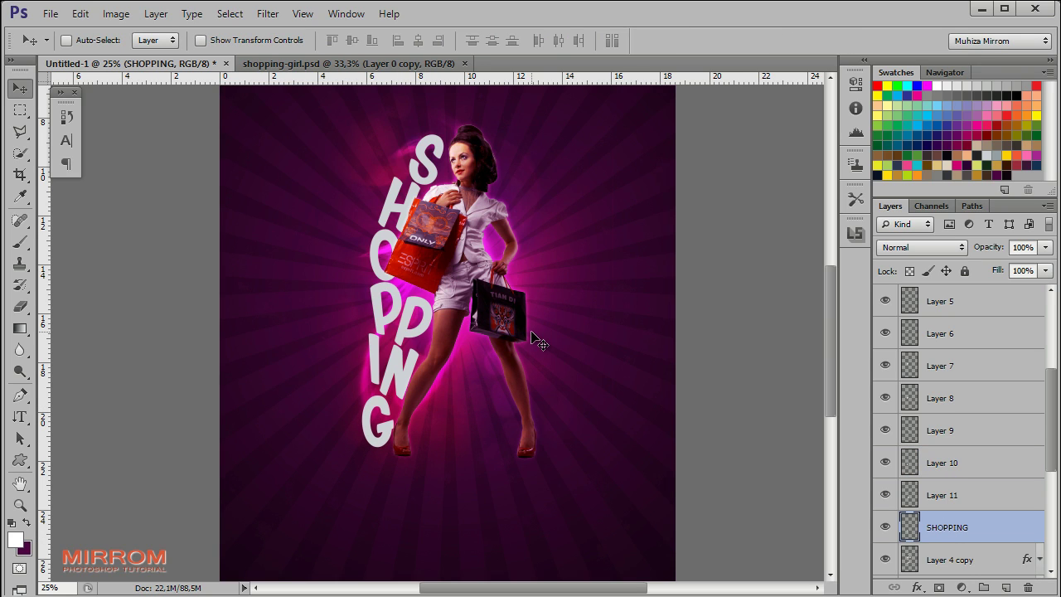
scroll(346, 298, up, 1)
Step: Zoom the poster to 33.3% and select Layer 5, which holds the S
key(z)
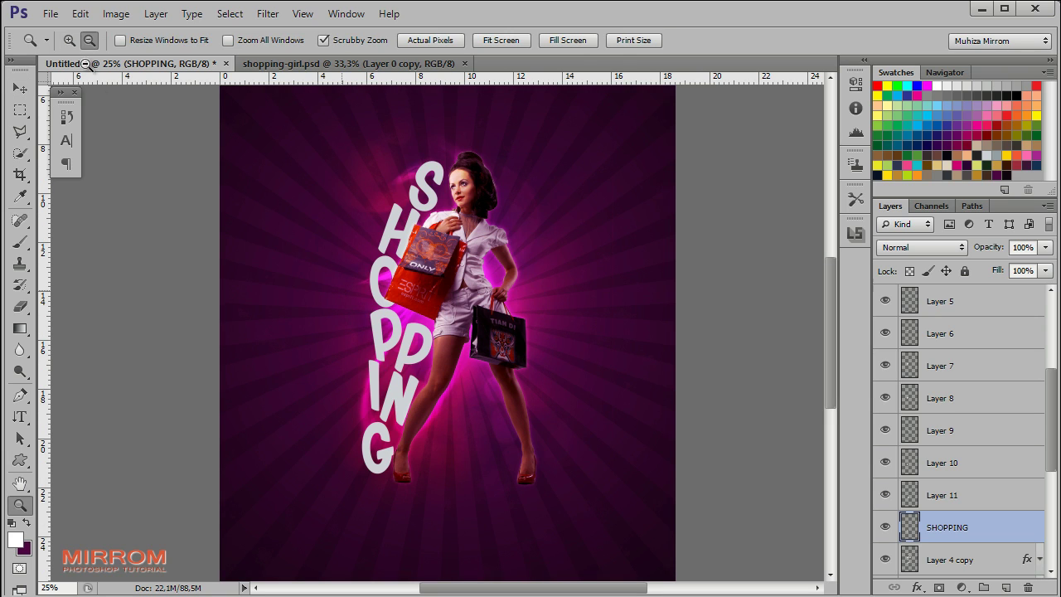
key(z)
click(374, 258)
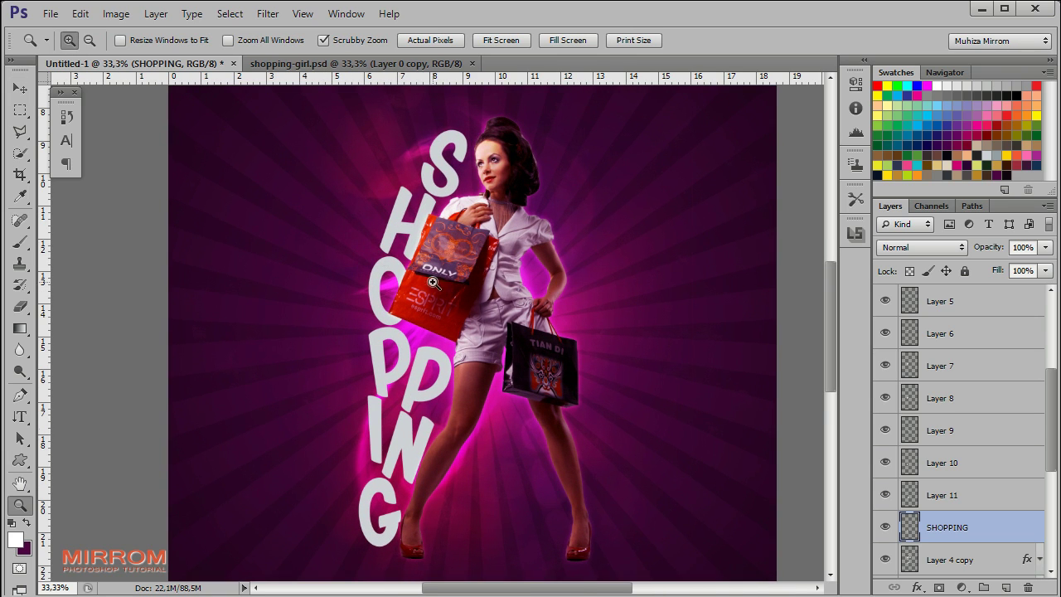
drag(569, 591, 574, 591)
key(v)
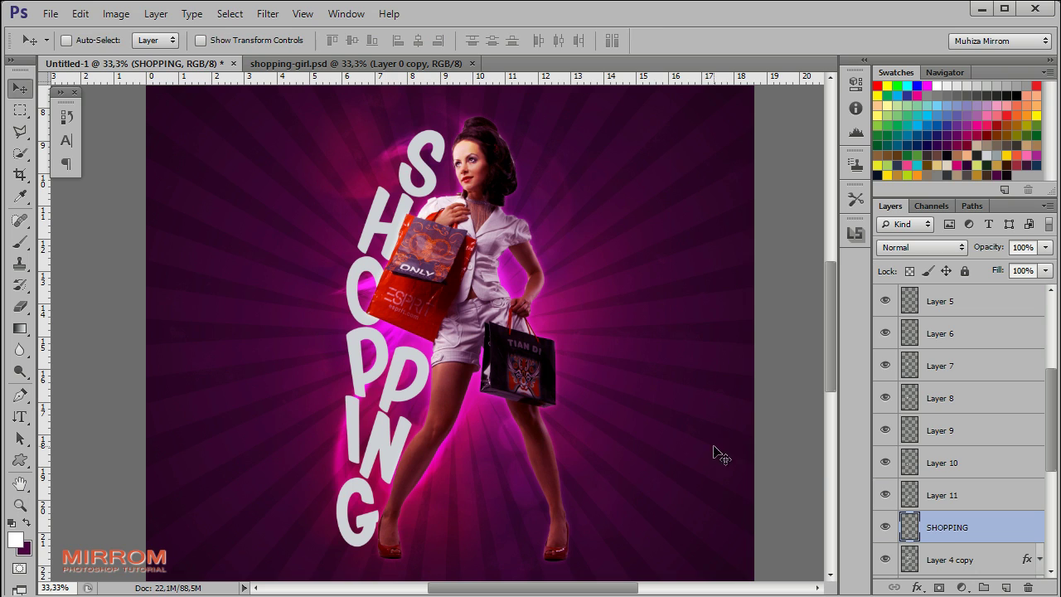
scroll(949, 531, up, 3)
click(907, 399)
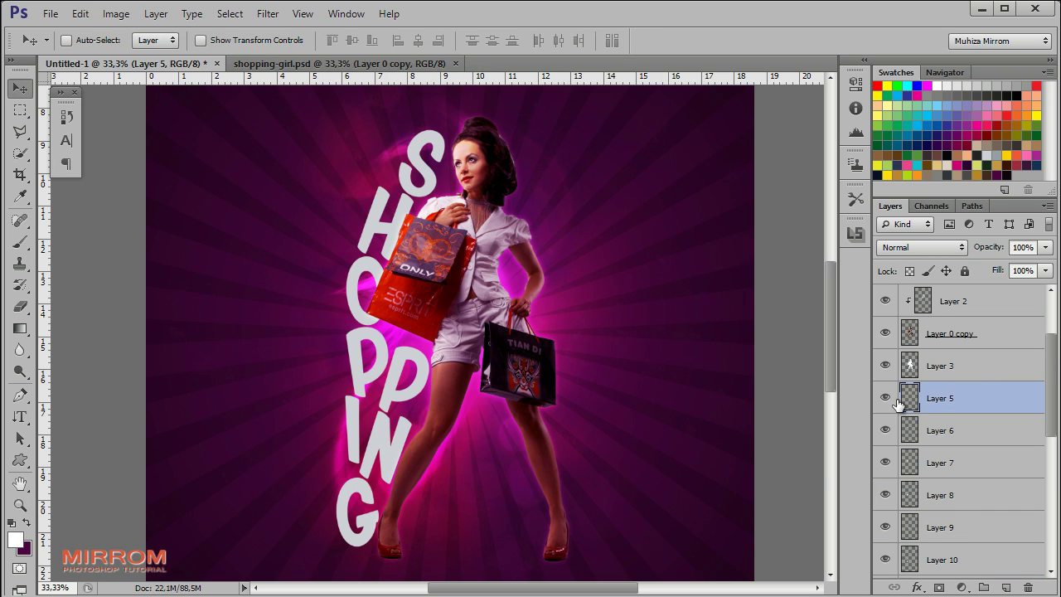
drag(596, 591, 614, 591)
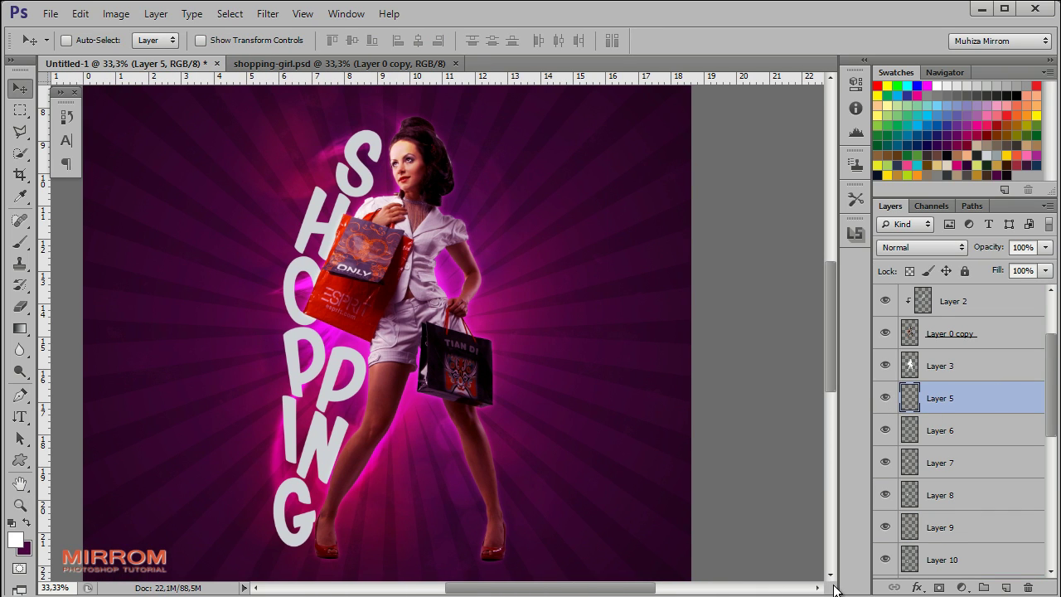
Step: Add a Gradient Overlay to Layer 5 using the Pastel Orange To Sun preset
double_click(1032, 406)
drag(717, 103, 761, 121)
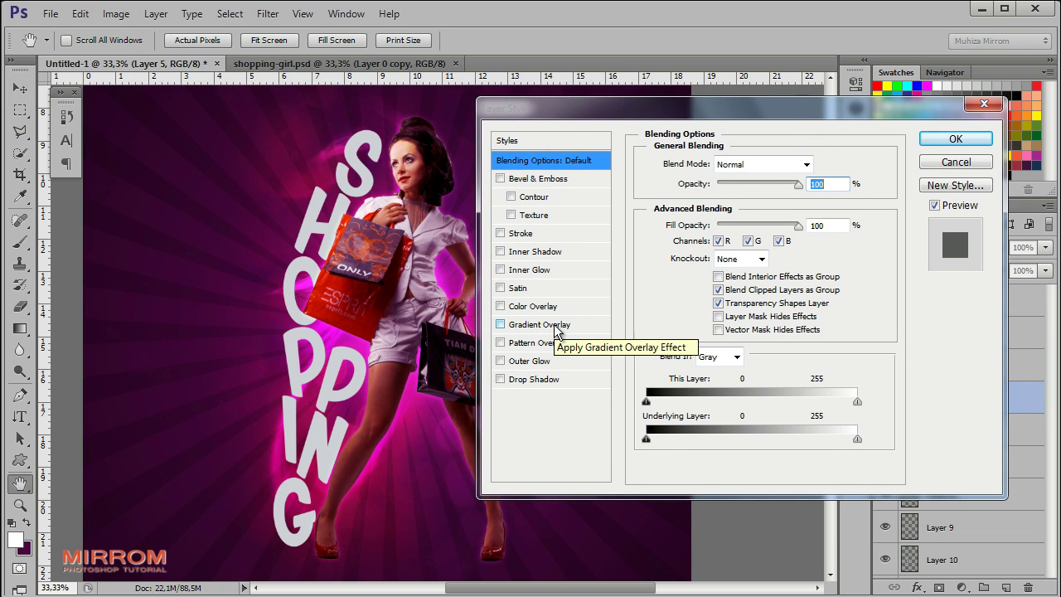
click(539, 324)
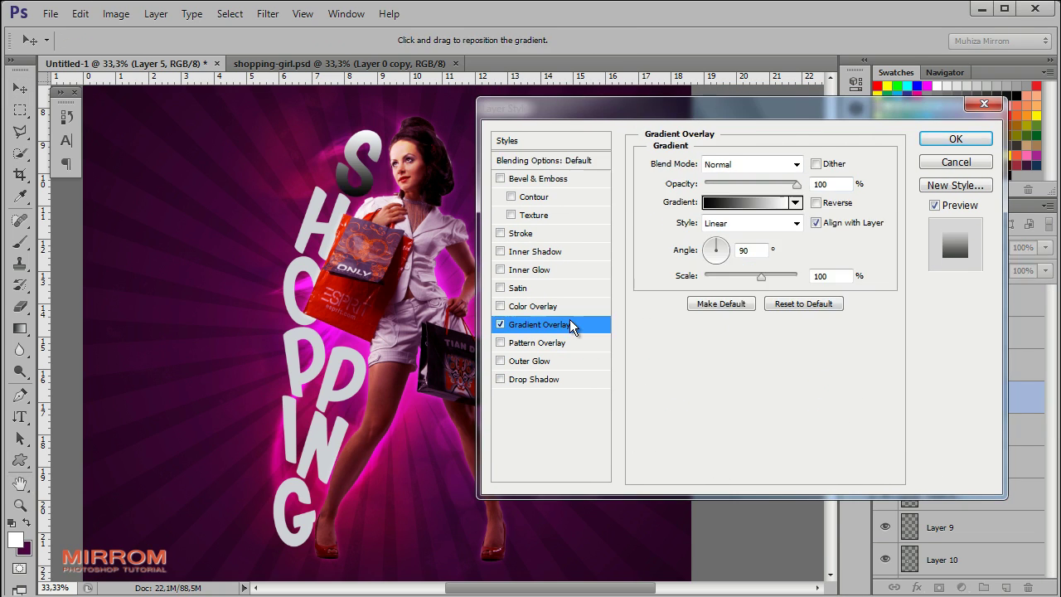
click(740, 209)
click(648, 217)
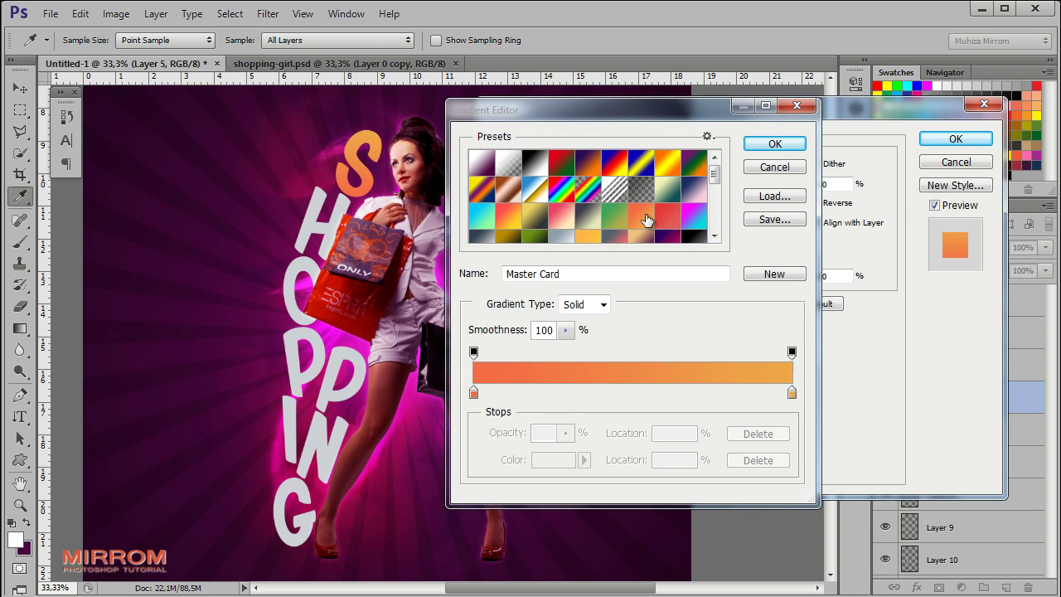
scroll(646, 215, down, 2)
click(586, 191)
Step: Set the gradient's left stop to orange ffb347
click(477, 392)
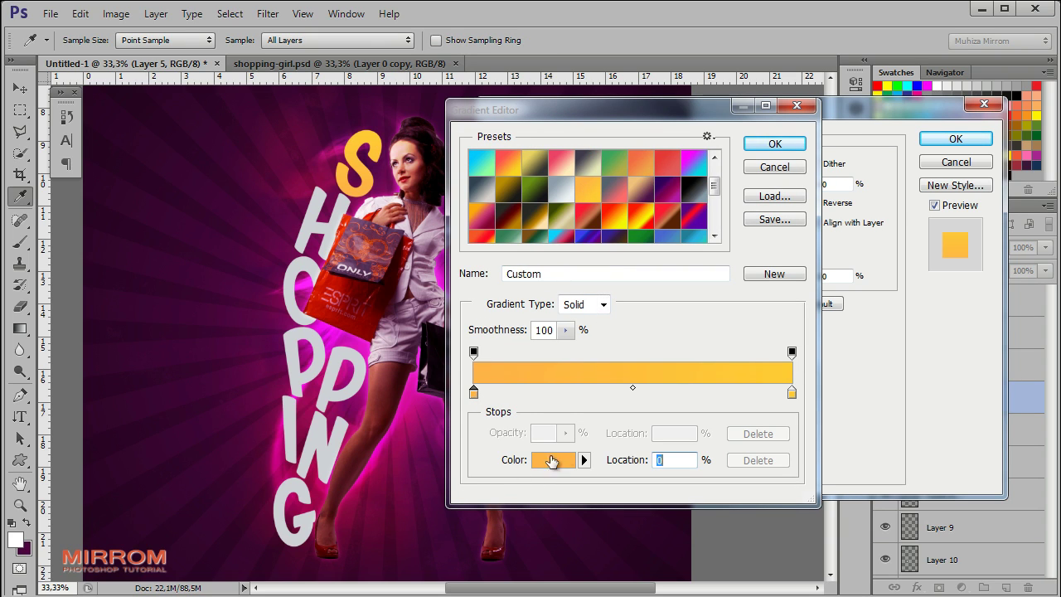
click(564, 461)
double_click(662, 409)
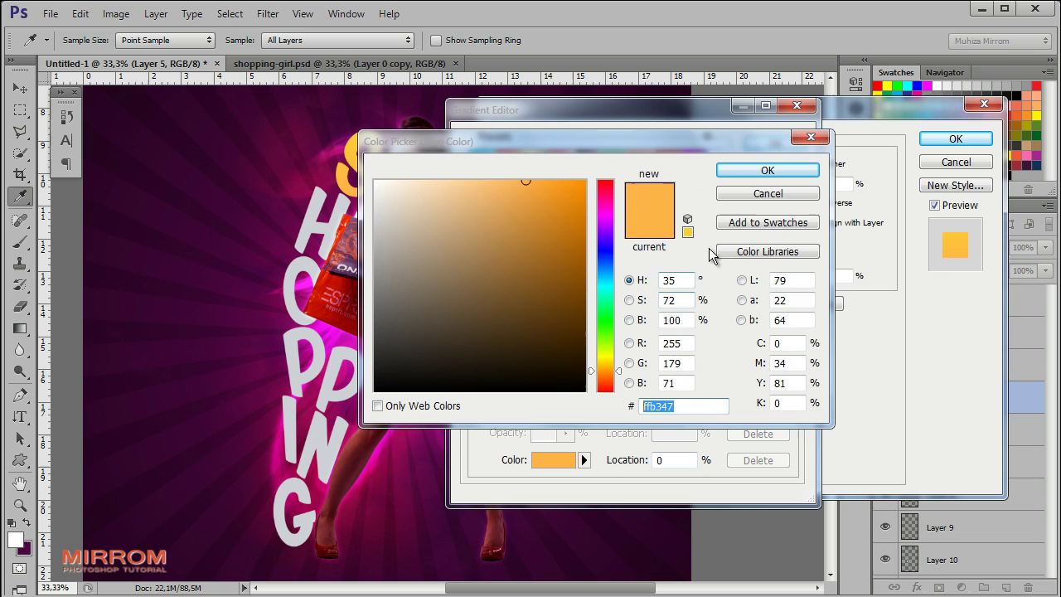
click(779, 168)
click(778, 169)
click(771, 184)
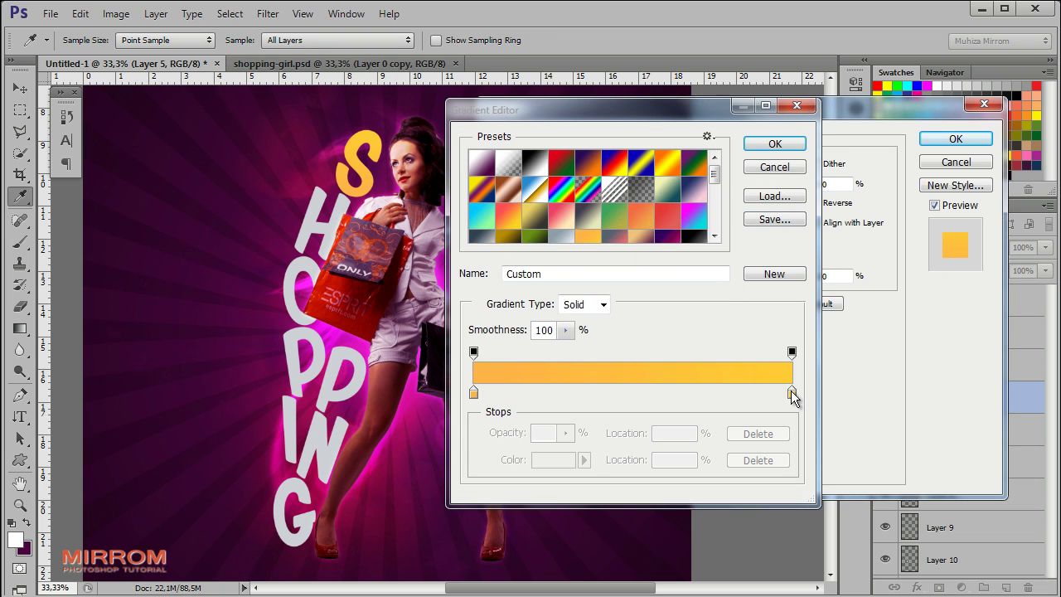
Step: Set the right stop to yellow, recheck the left stop, and apply the gradient
click(792, 392)
click(561, 461)
click(737, 173)
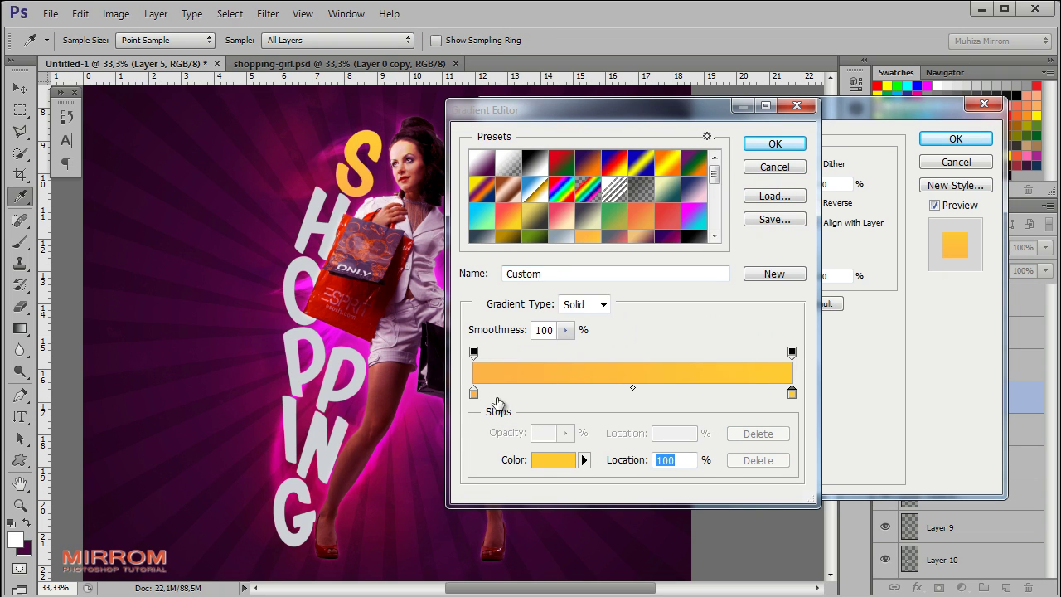
click(474, 392)
click(561, 461)
double_click(663, 406)
click(767, 168)
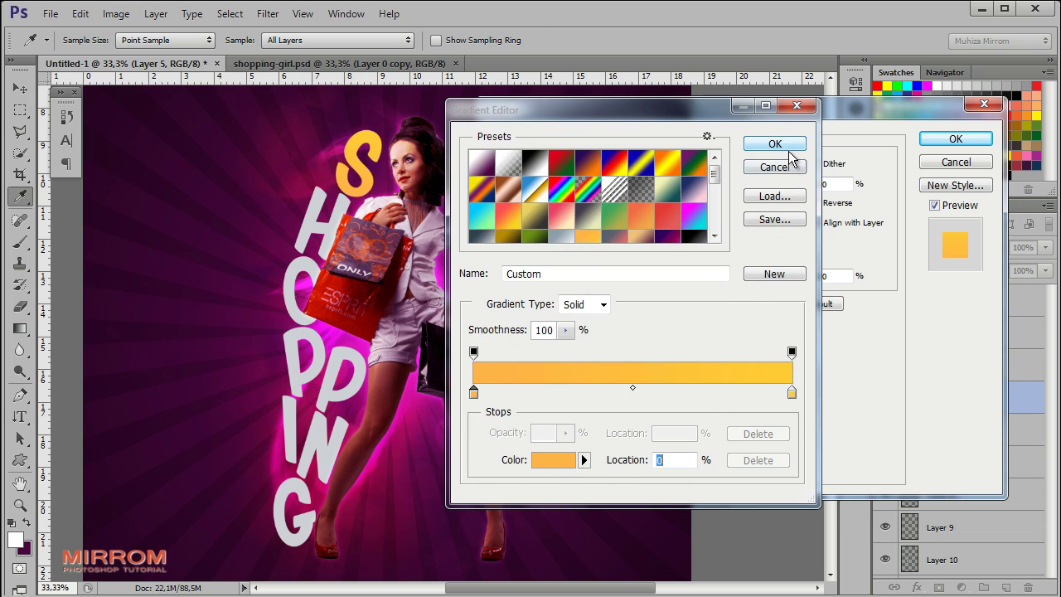
click(775, 144)
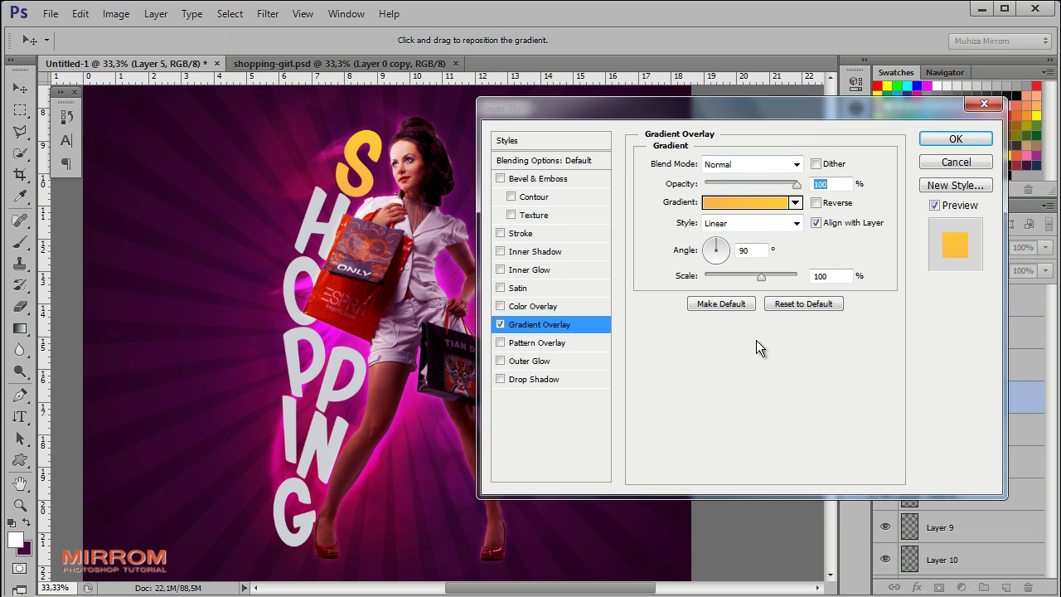
Step: Give the S a black Outer Glow in Multiply mode, 25 px size, 68% opacity
click(547, 361)
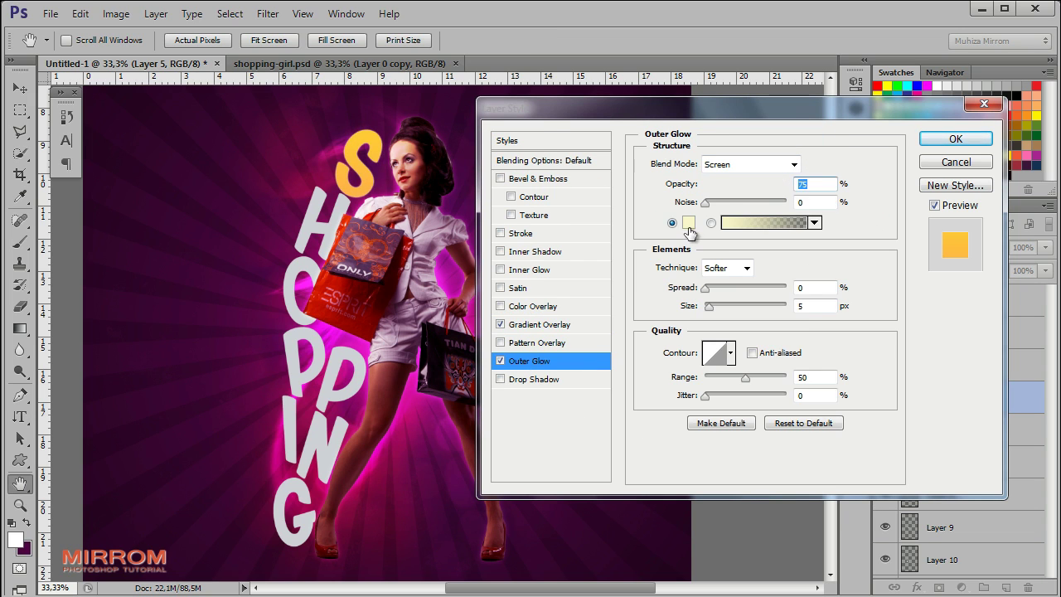
click(680, 226)
drag(414, 344, 374, 391)
click(755, 170)
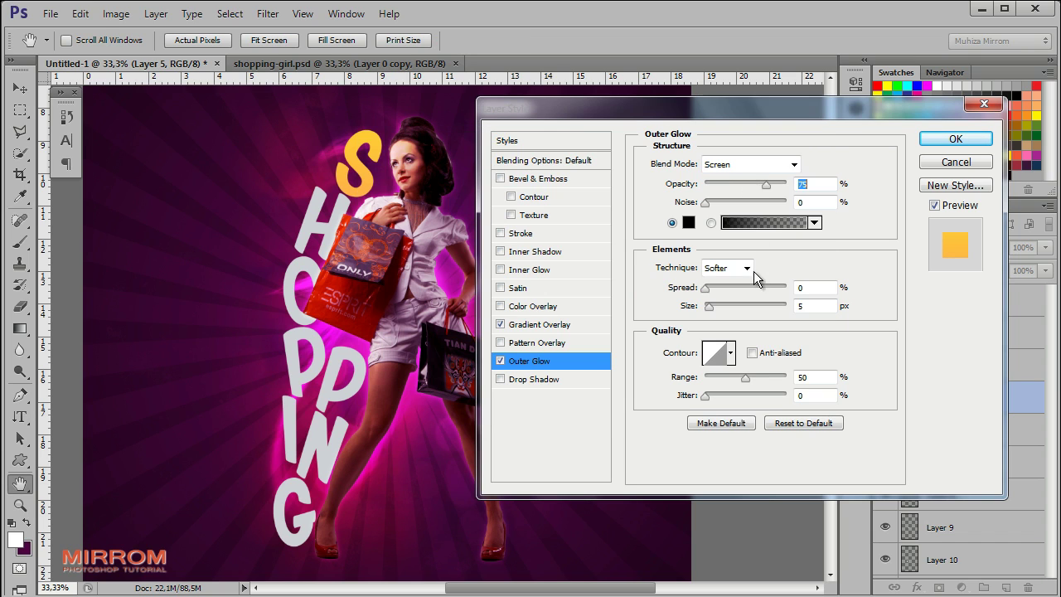
click(759, 163)
click(741, 234)
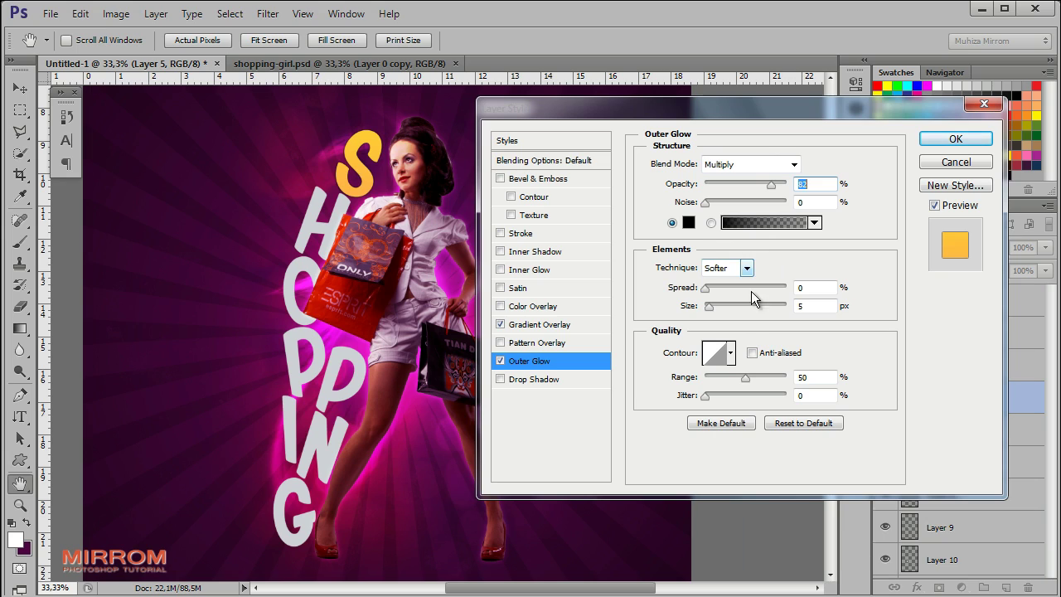
drag(711, 305, 718, 305)
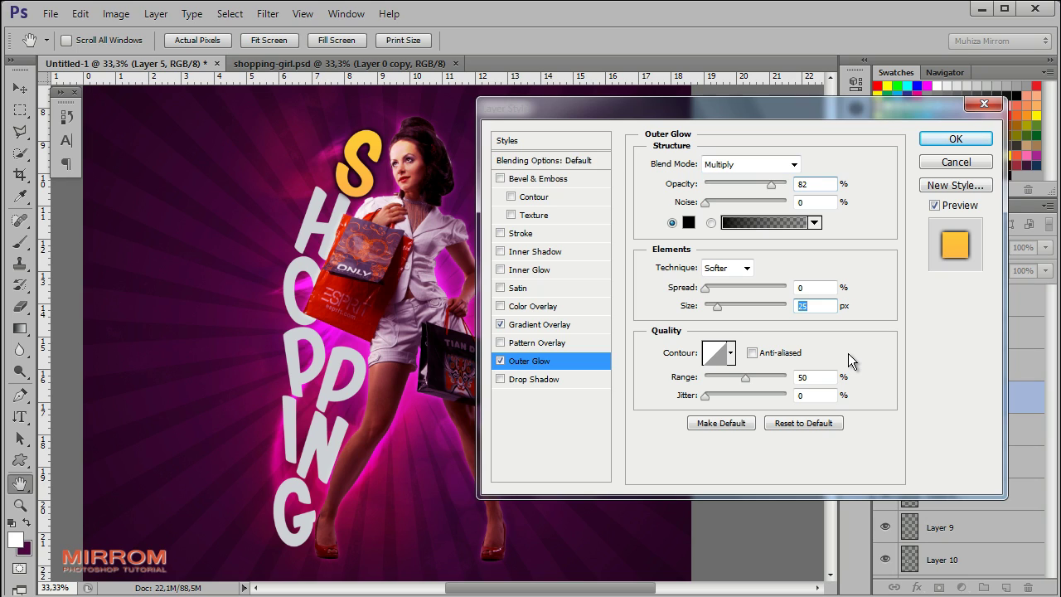
drag(769, 189, 752, 191)
Step: Add an Inner Shadow to the S with pink colour FE67AE
click(514, 252)
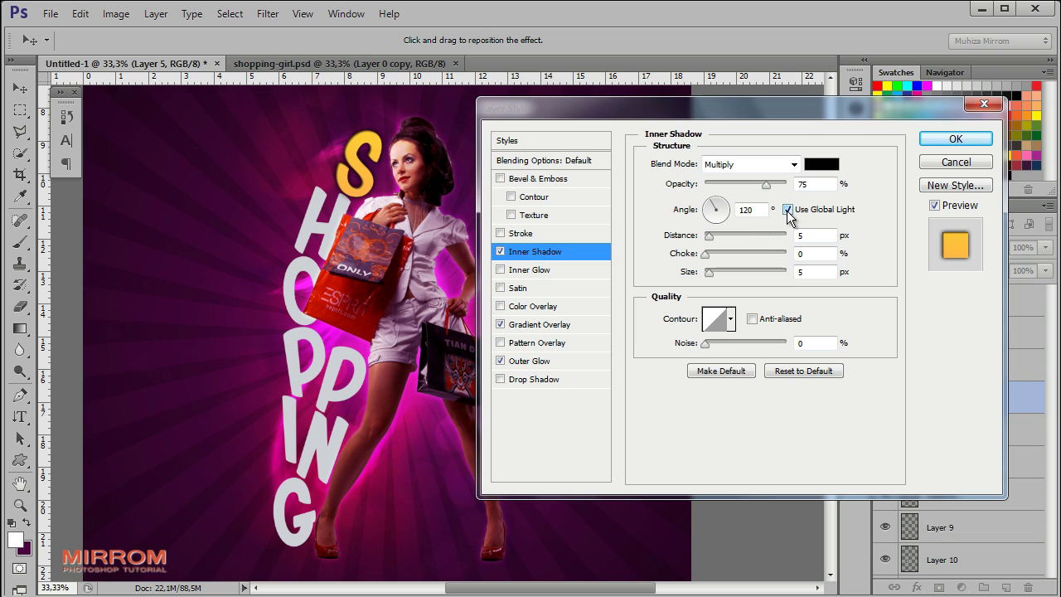
click(820, 164)
drag(678, 406, 672, 406)
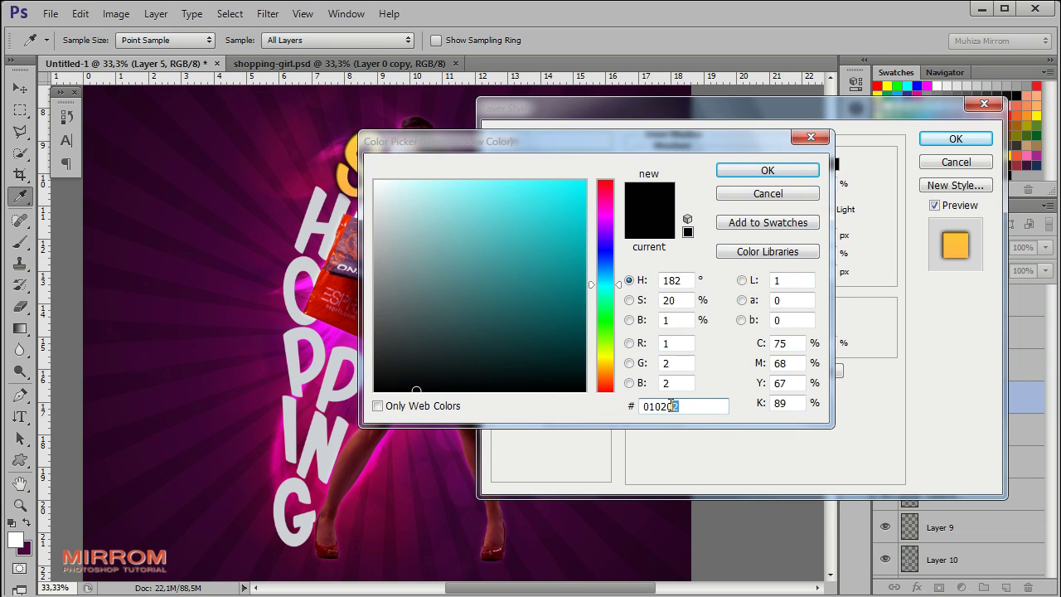
text(FE)
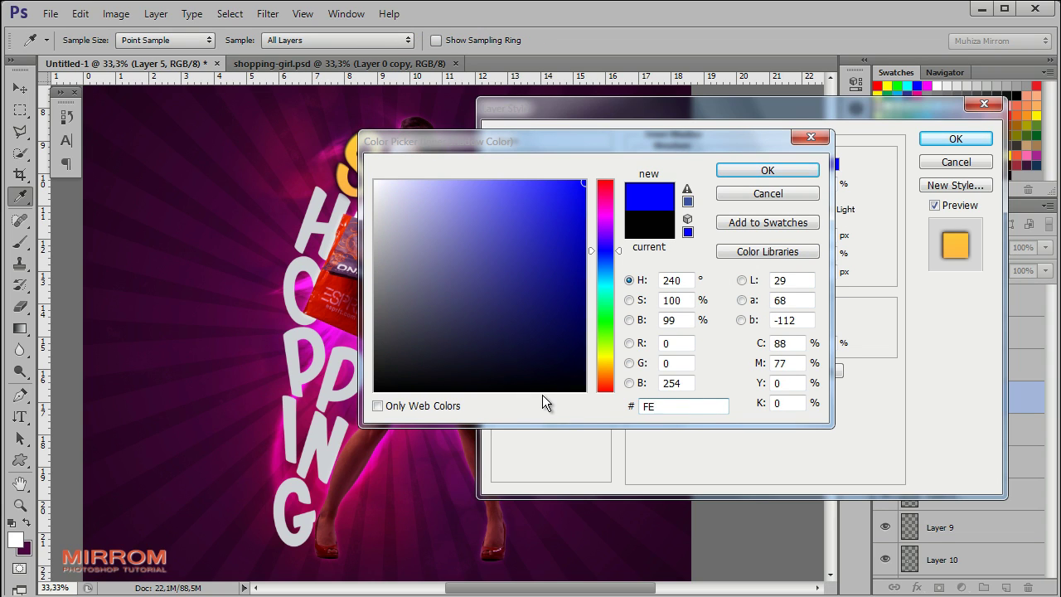
text(67)
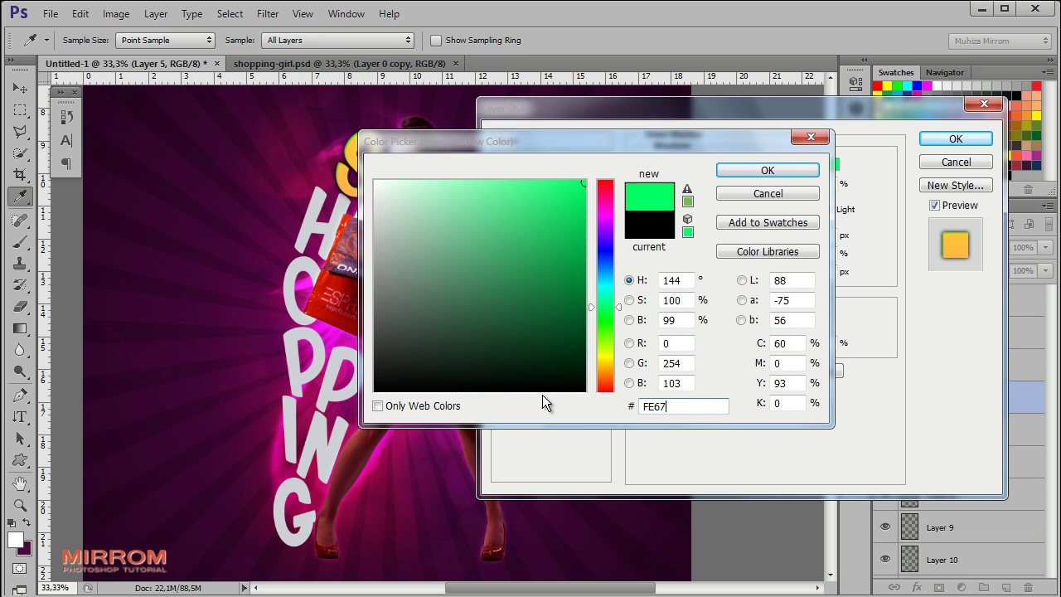
text(AE)
click(756, 172)
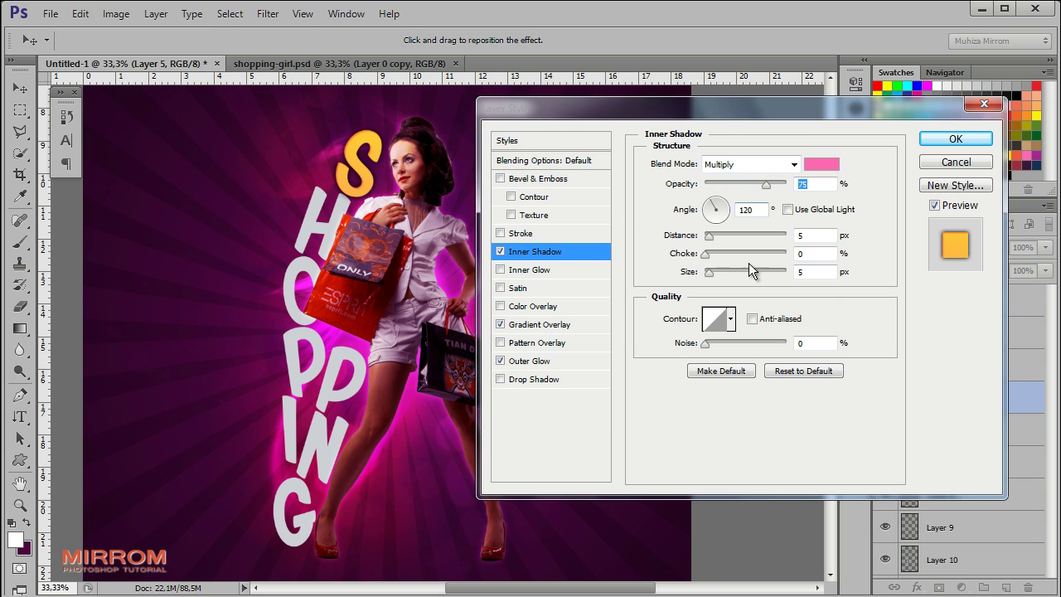
Step: Set the inner shadow to Screen, 82% opacity, 6 px distance and size, and apply
click(779, 164)
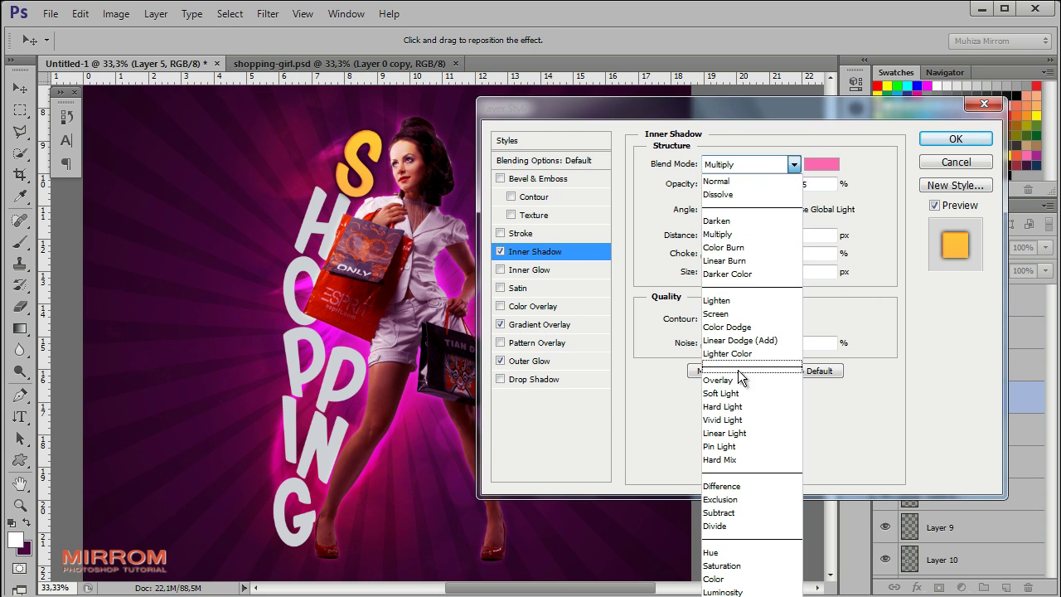
click(740, 315)
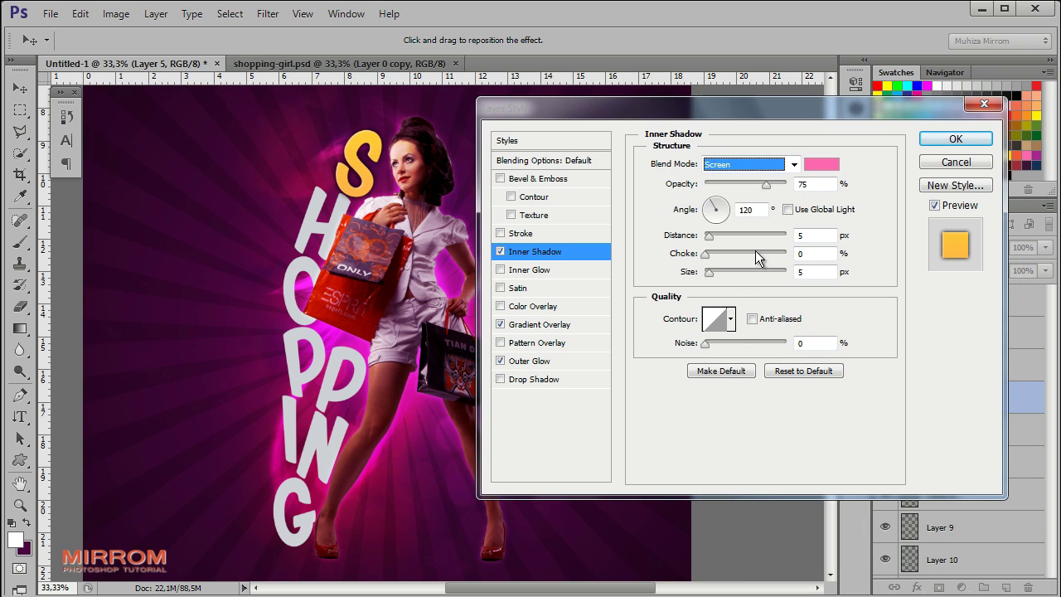
double_click(801, 183)
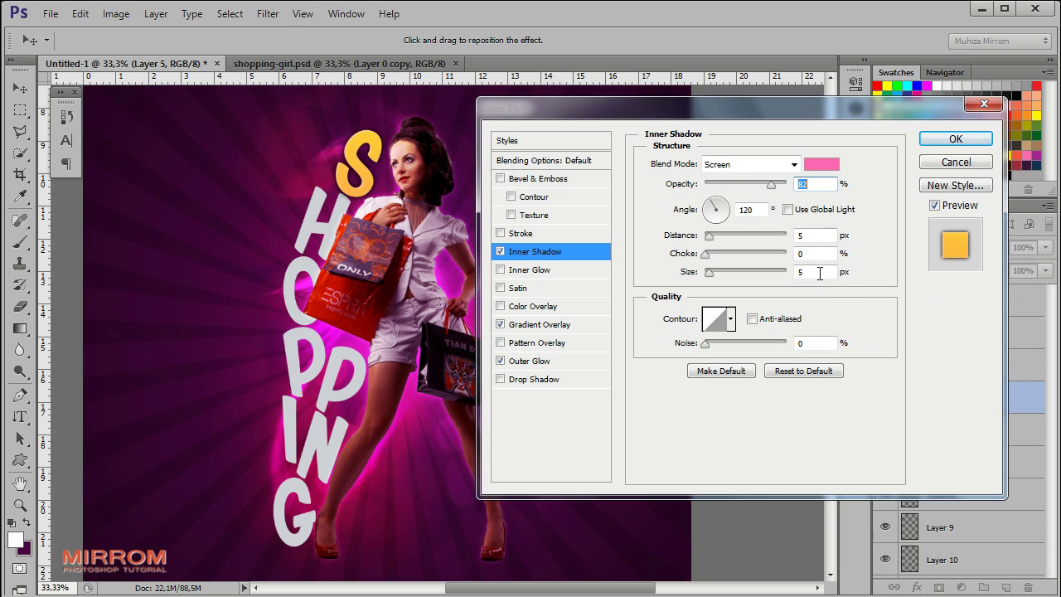
double_click(817, 235)
text(7)
key(Down)
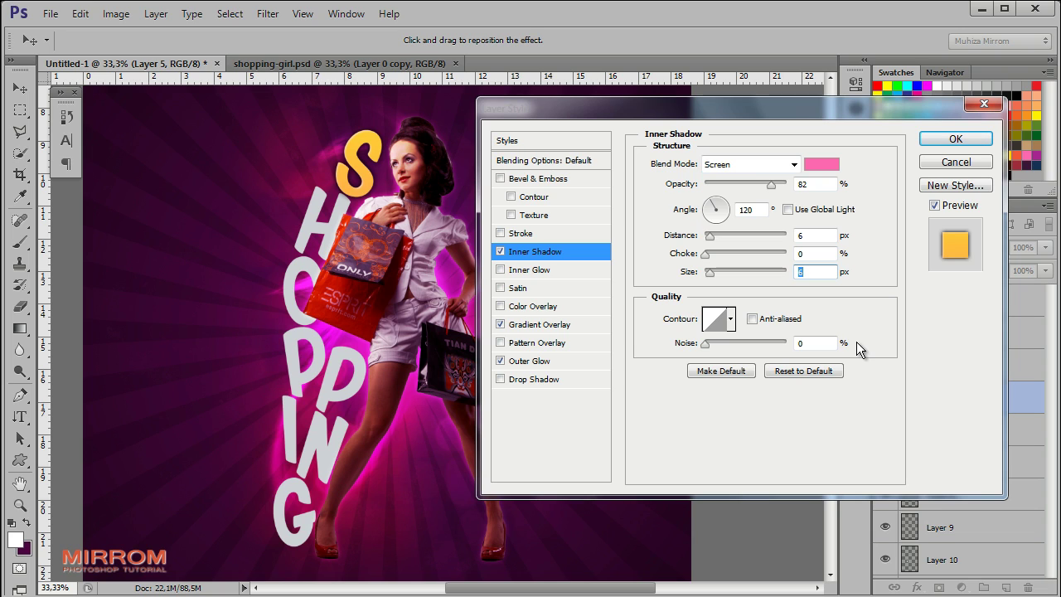
click(939, 143)
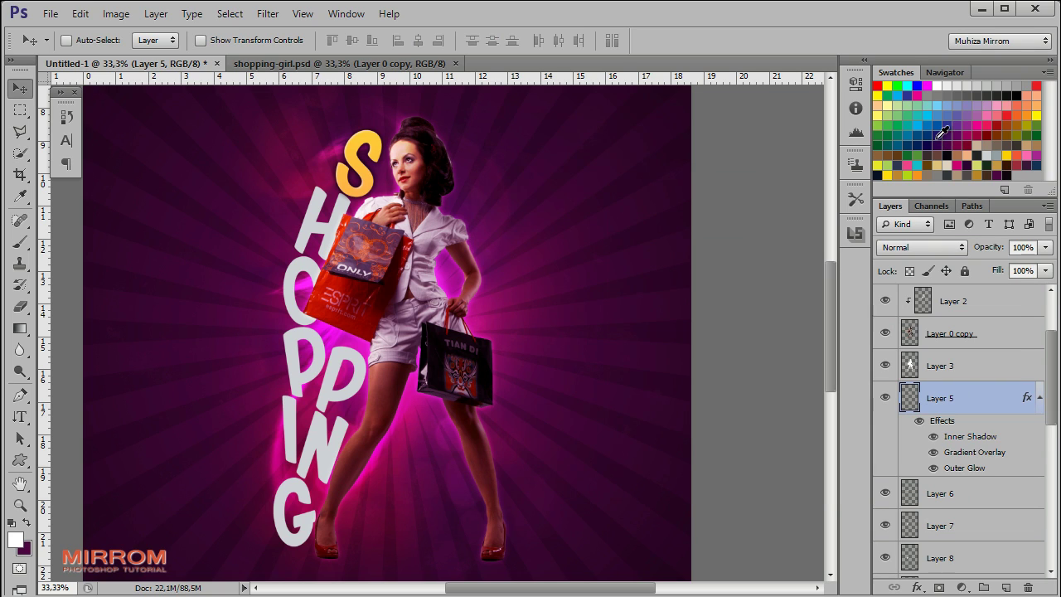
Step: Copy Layer 5's layer style and paste it onto the remaining SHOPPING letter layers
click(1040, 400)
scroll(994, 431, up, 2)
scroll(986, 447, down, 2)
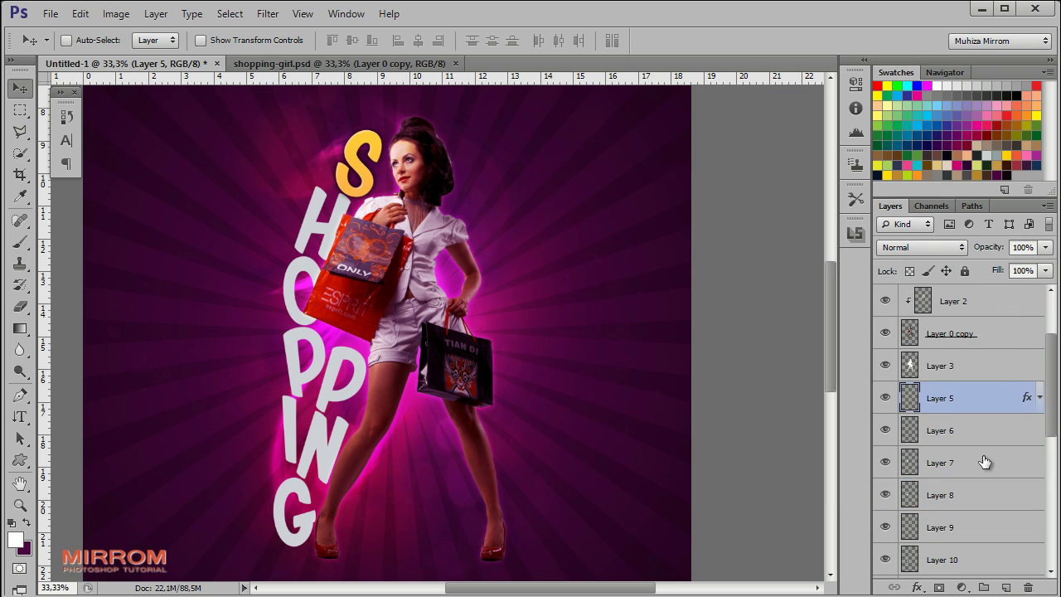
scroll(969, 390, down, 2)
right_click(962, 351)
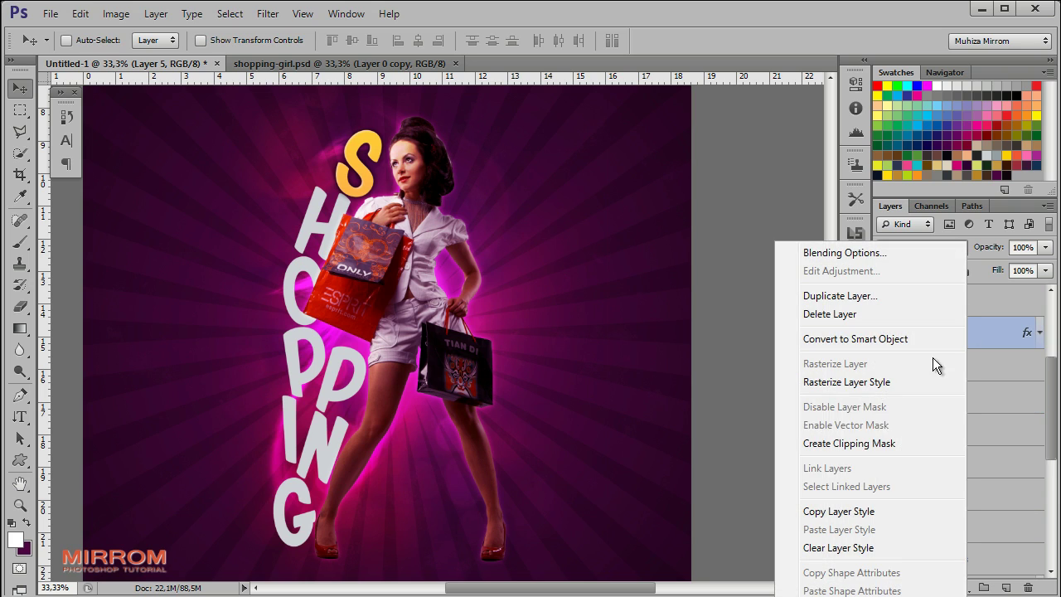
click(865, 512)
scroll(967, 440, down, 3)
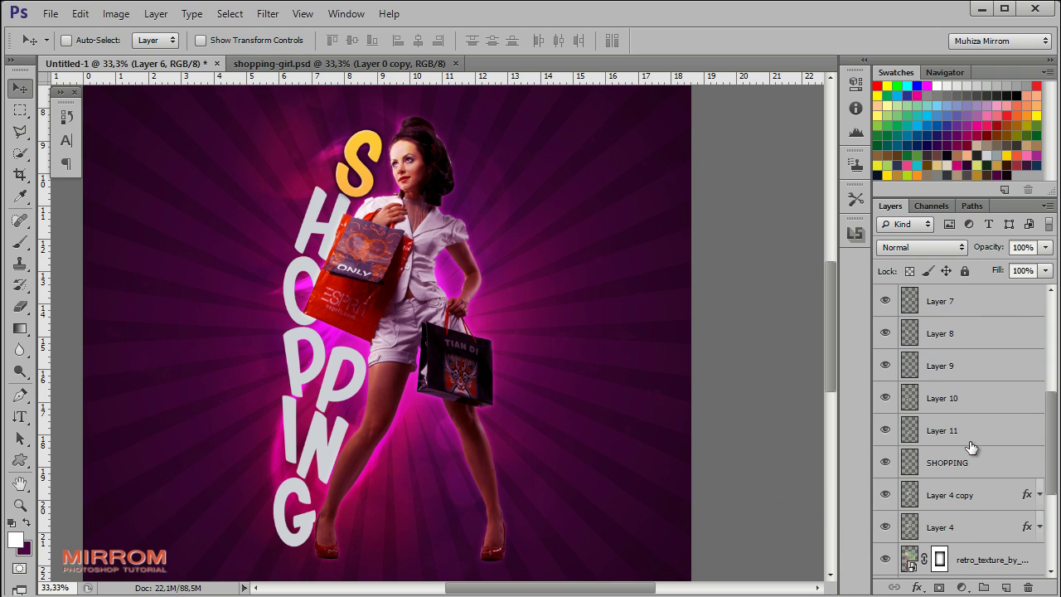
shift+click(971, 455)
scroll(983, 399, up, 2)
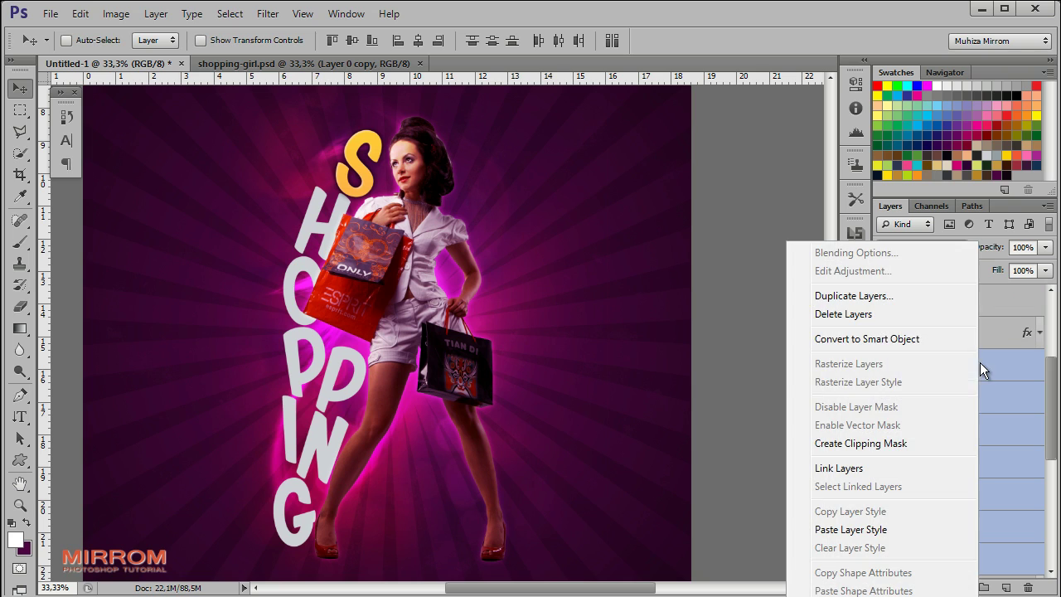
right_click(980, 362)
click(884, 530)
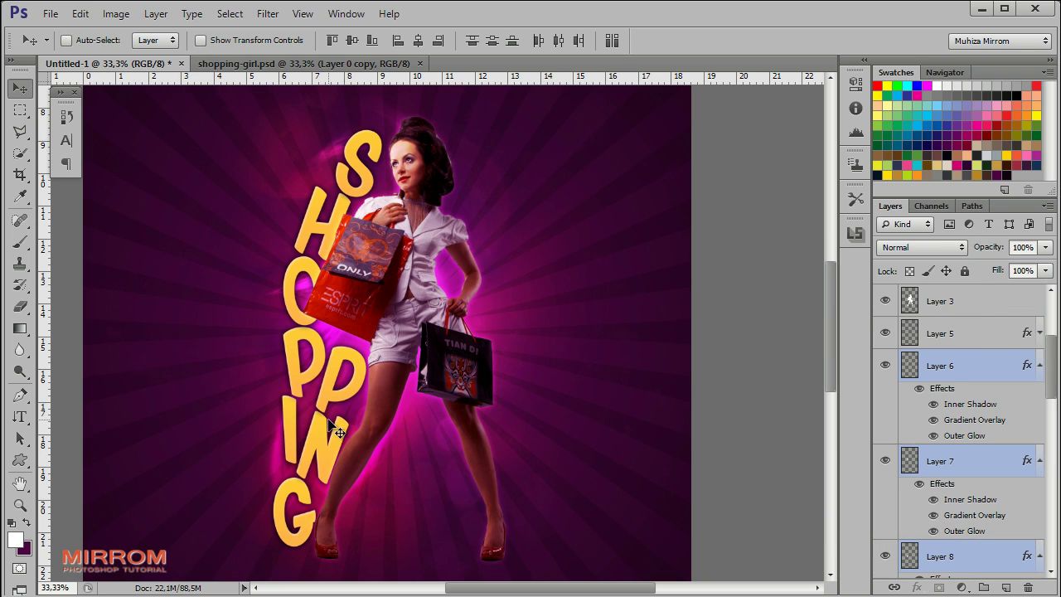
Step: Collapse the effects lists of letter layers 6 through 11 and SHOPPING
click(1035, 367)
click(1039, 368)
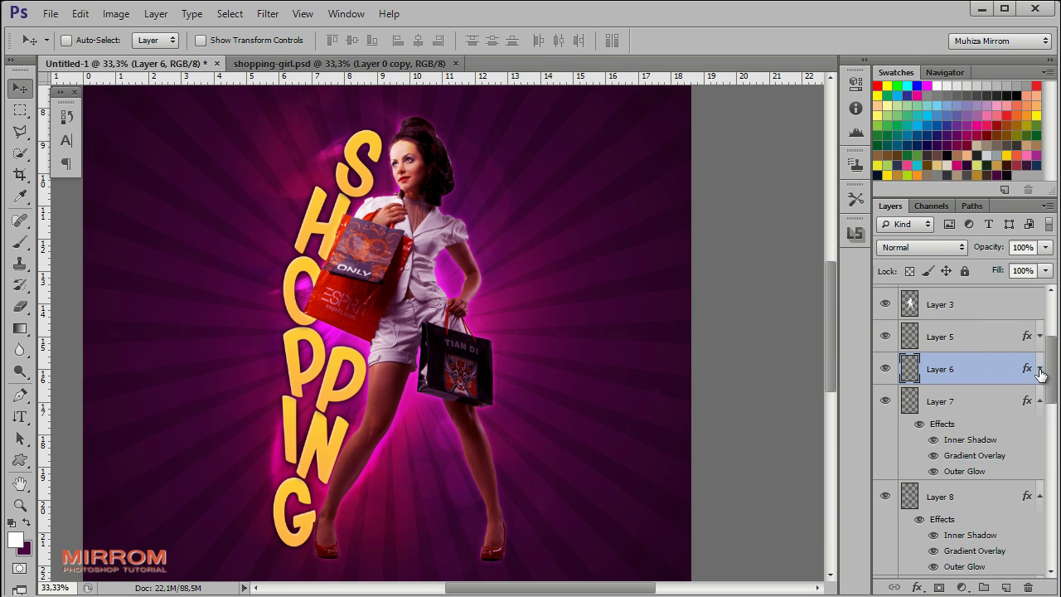
click(1040, 400)
click(1040, 432)
click(1039, 465)
scroll(1039, 447, down, 2)
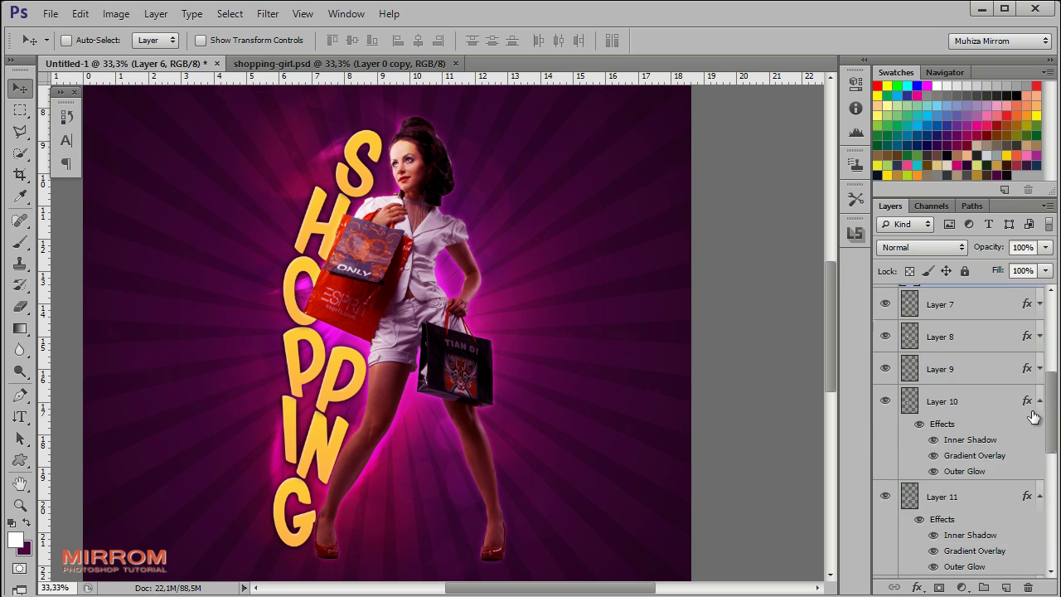
click(1039, 400)
click(1039, 433)
click(1039, 465)
scroll(981, 464, up, 3)
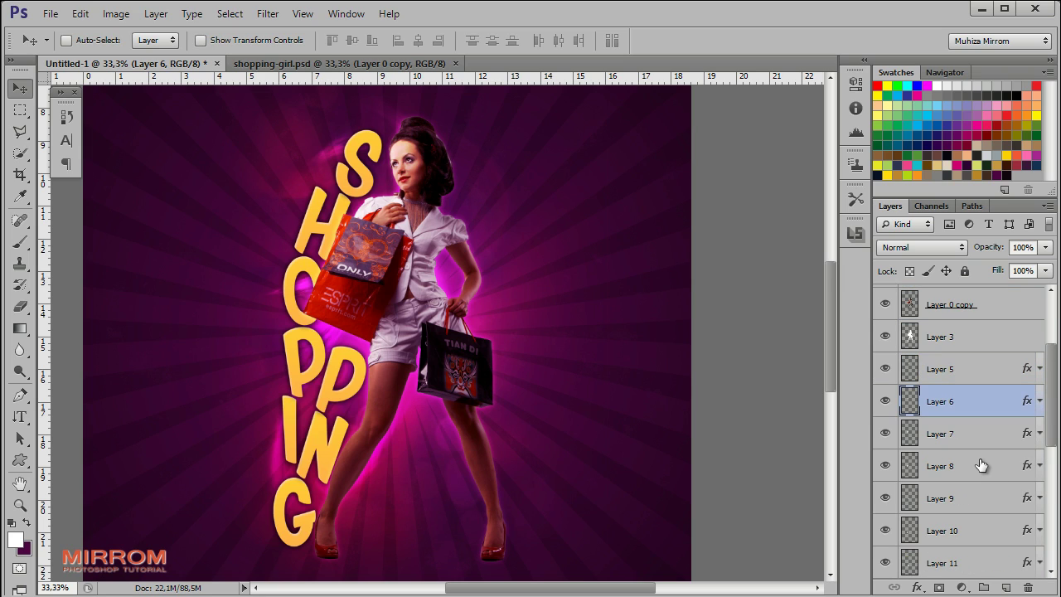
scroll(969, 414, down, 3)
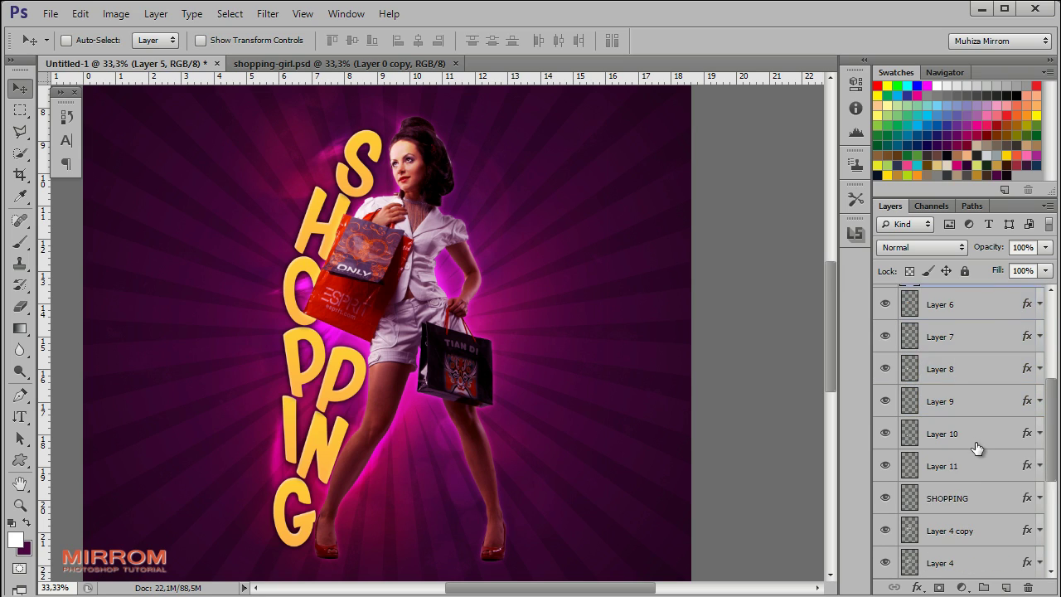
Step: Group the letter layers into Group 1 and move it below Layer 4
shift+click(959, 497)
key(ctrl+g)
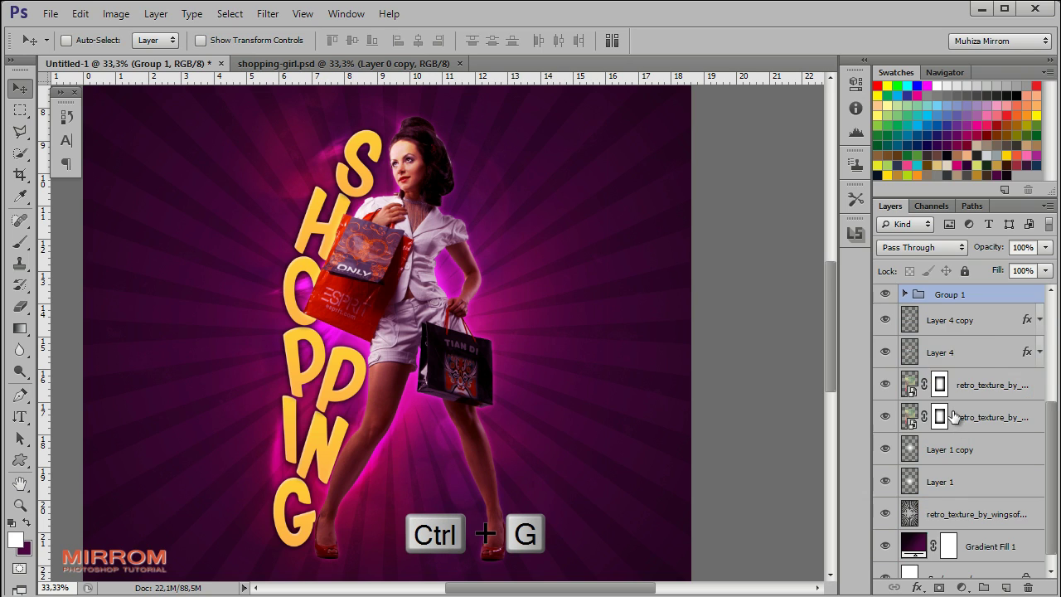
click(884, 358)
click(884, 358)
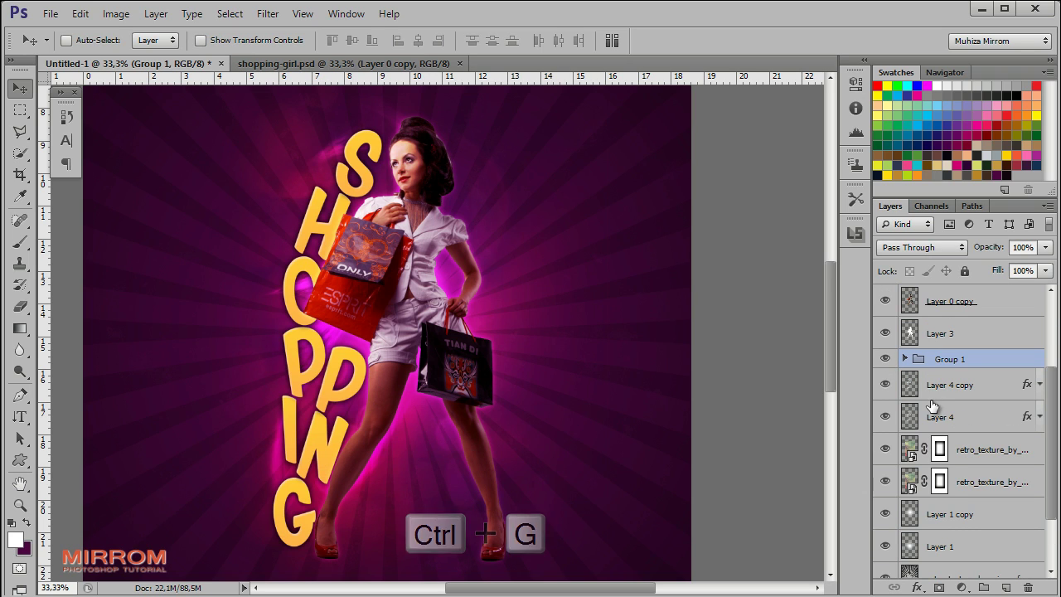
click(884, 384)
click(884, 384)
click(884, 416)
click(884, 416)
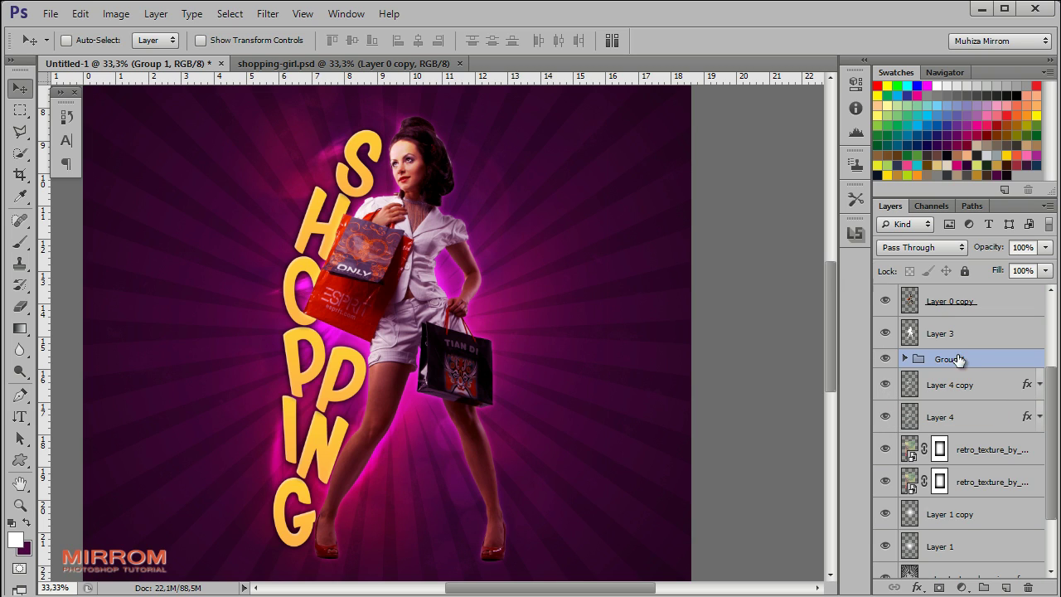
drag(953, 359, 967, 433)
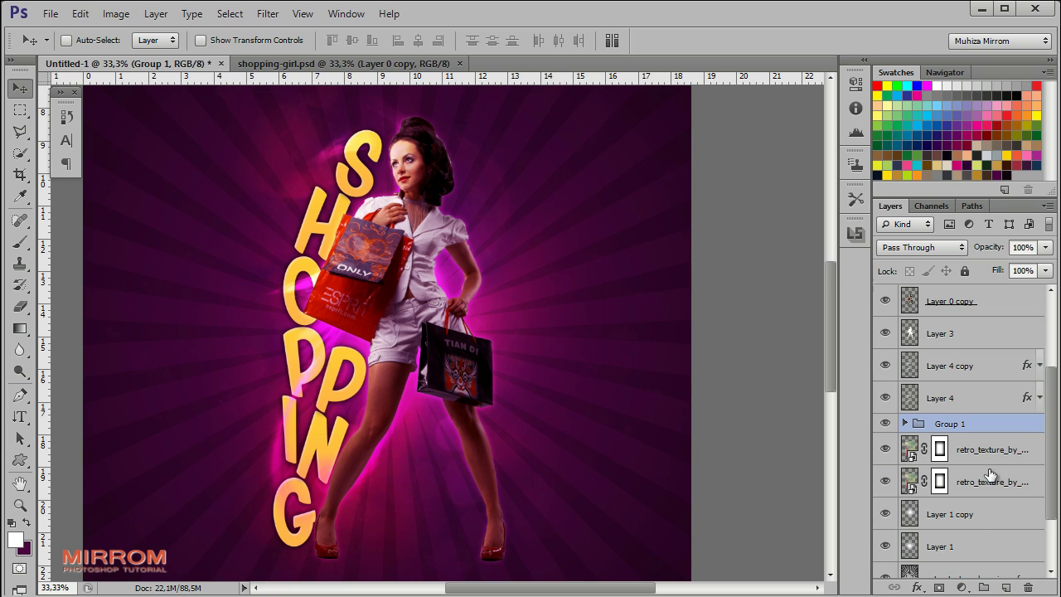
click(1012, 452)
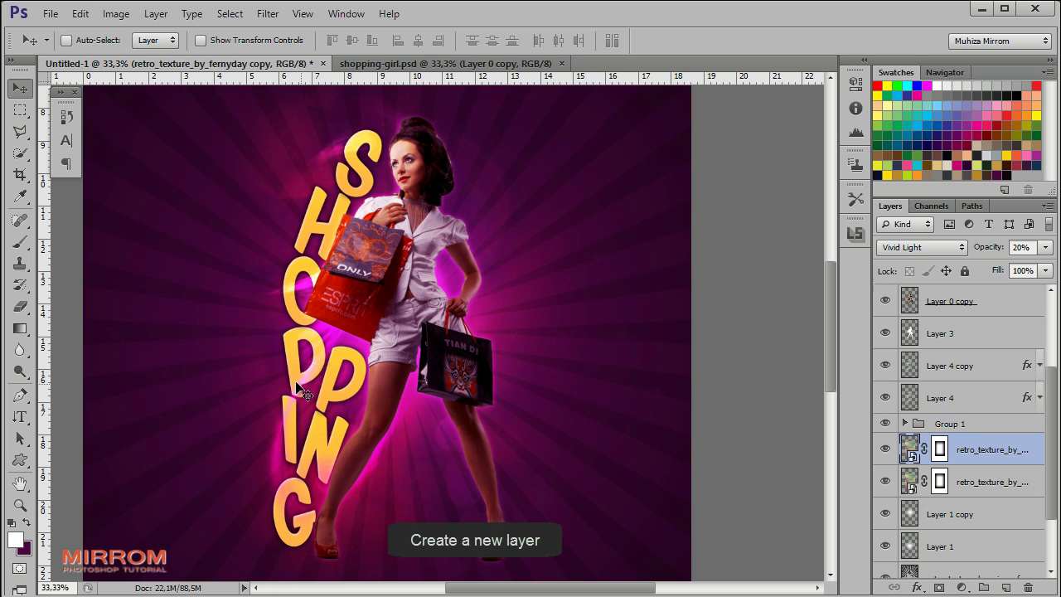
Step: On a new layer, stamp an 800 px white Half_Tone_Pattern_Brushes halftone around the HO letters
click(1005, 587)
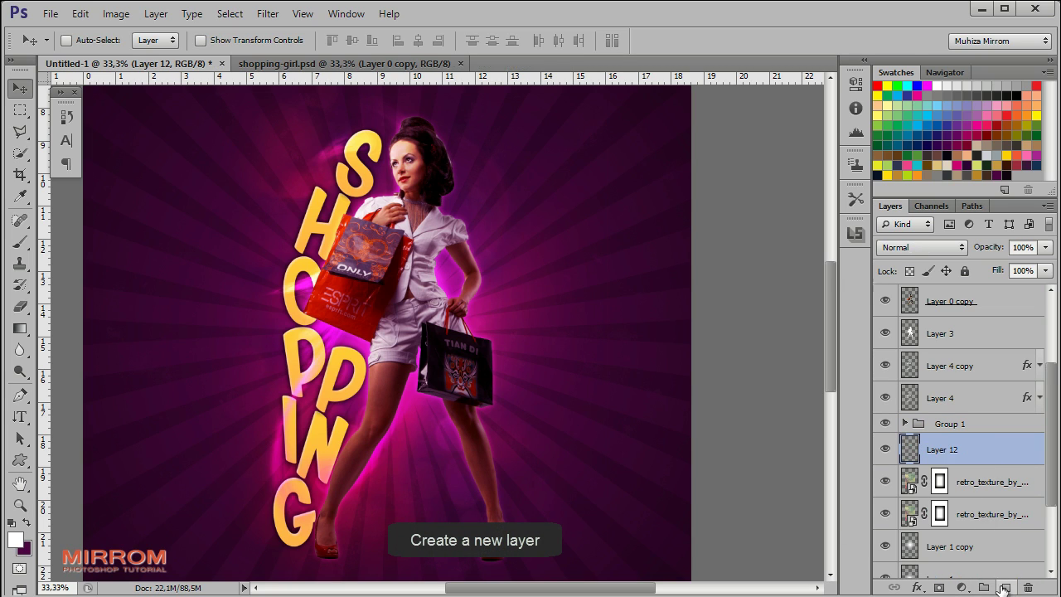
click(20, 242)
click(87, 40)
click(525, 240)
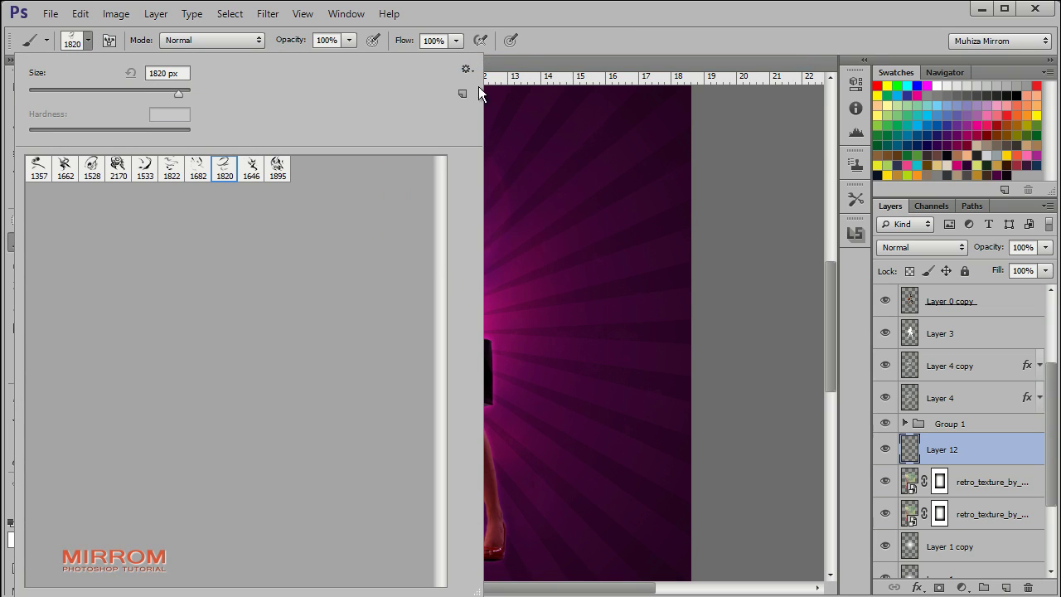
click(466, 68)
click(547, 573)
click(467, 247)
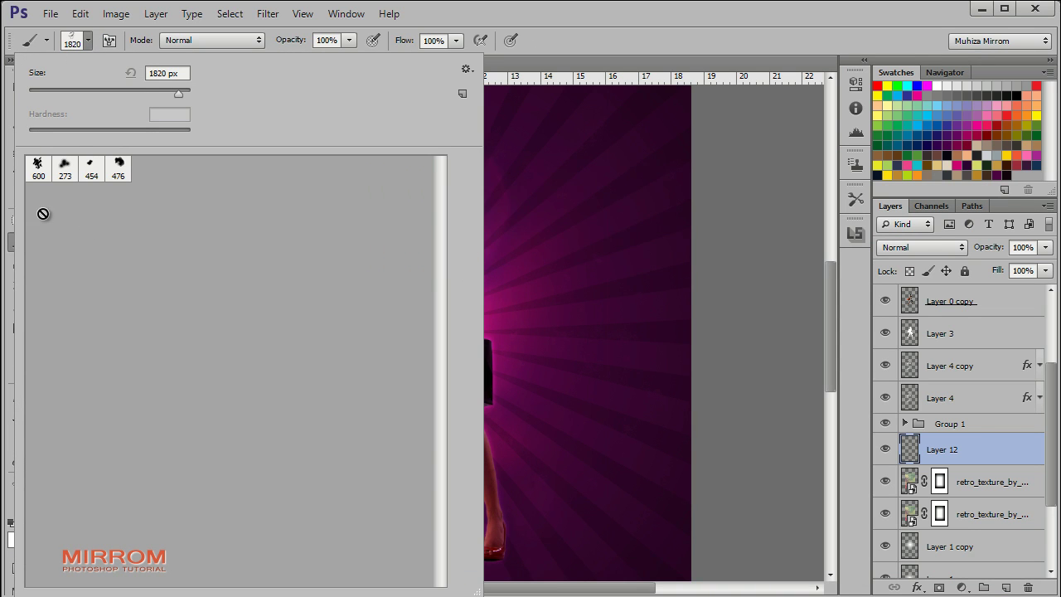
click(542, 67)
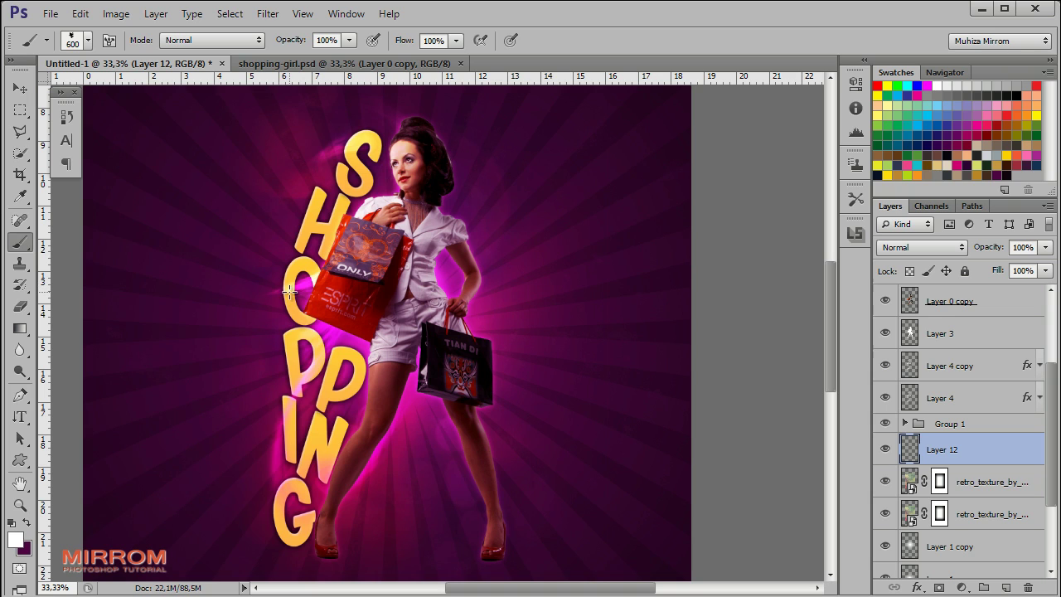
key(bracketright)
key(bracketright)
click(319, 277)
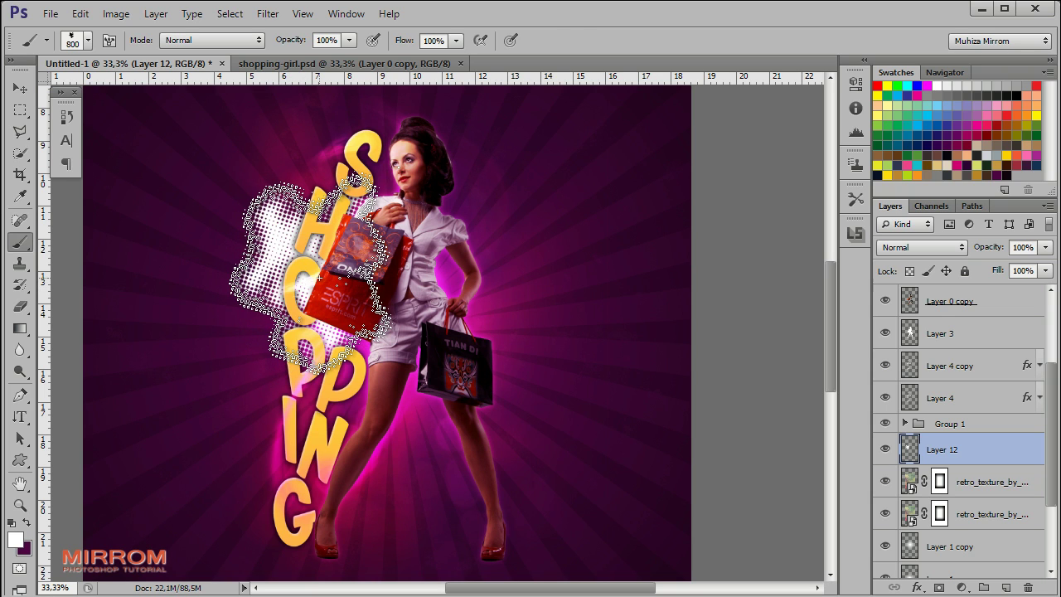
Step: Move the halftone behind the S, shrink it, rotate about 1.75°, and set Overlay blending
key(v)
mouse_move(319, 277)
mouse_down()
mouse_move(341, 225)
mouse_move(340, 236)
mouse_up()
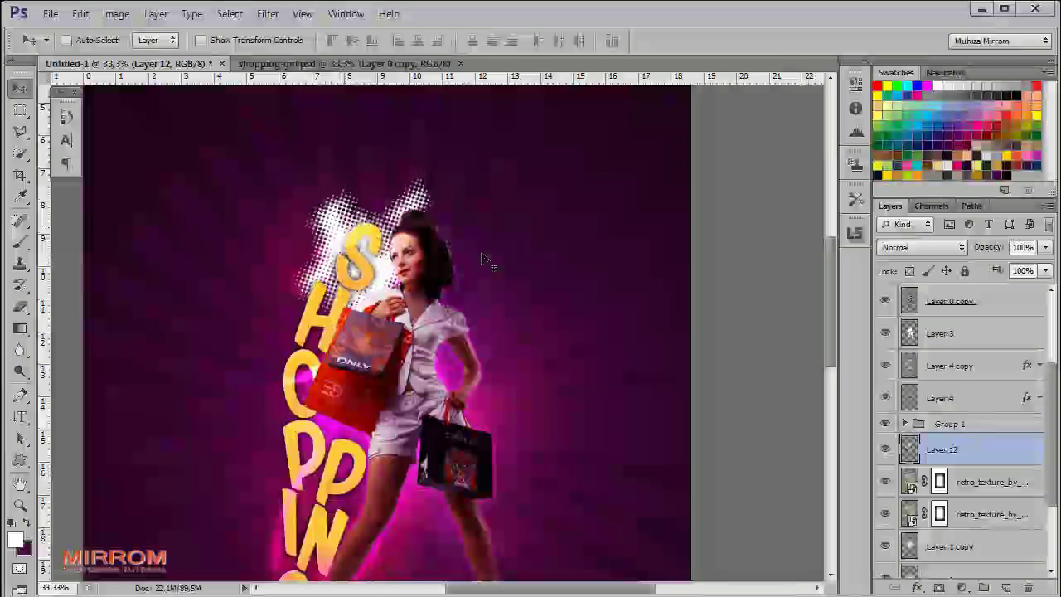
key(ctrl+t)
drag(497, 171, 466, 193)
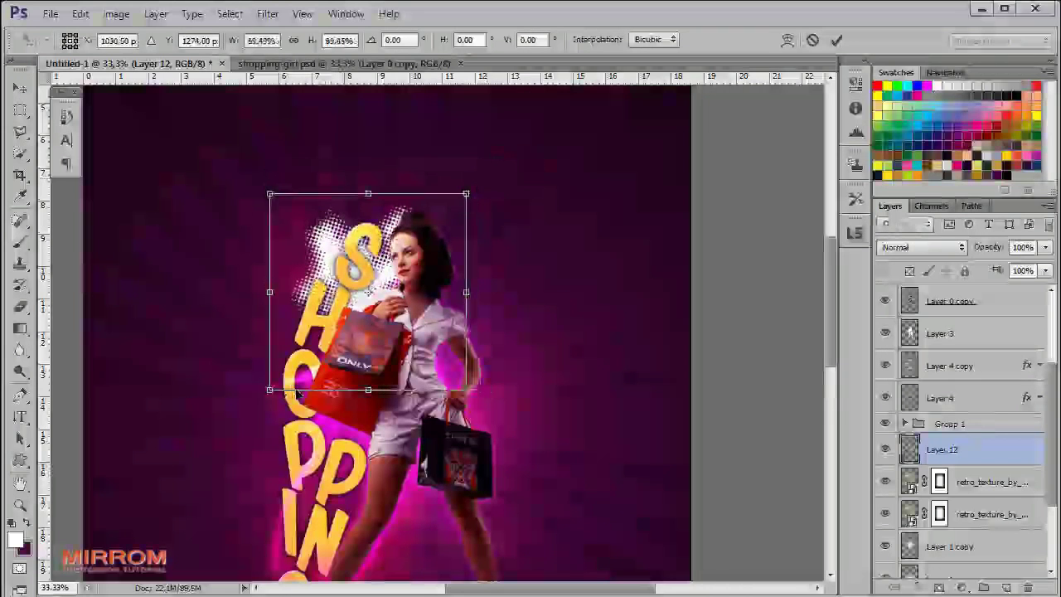
drag(532, 334, 538, 341)
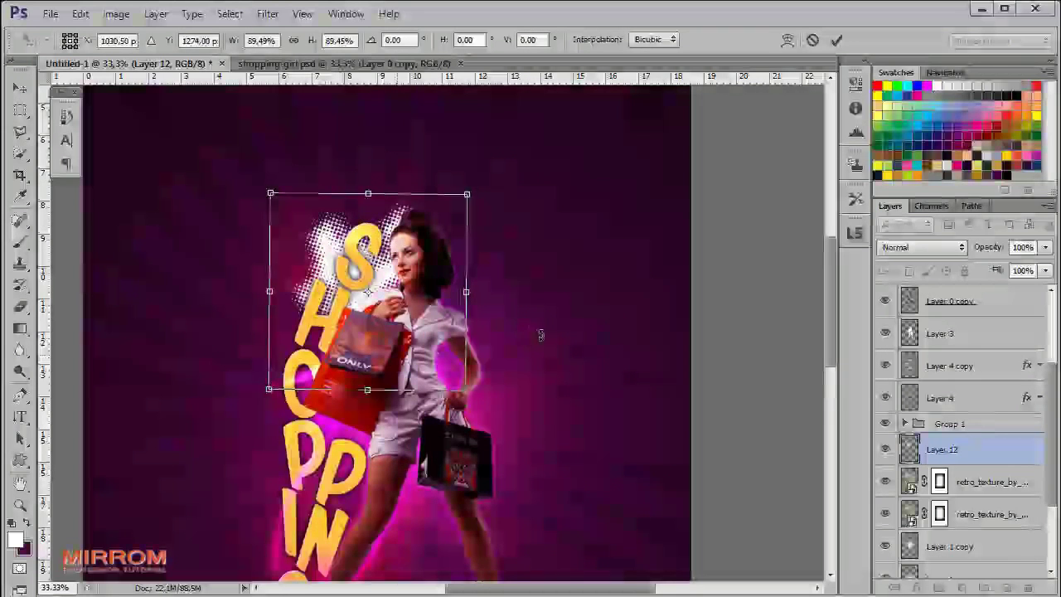
click(837, 41)
click(920, 247)
click(903, 461)
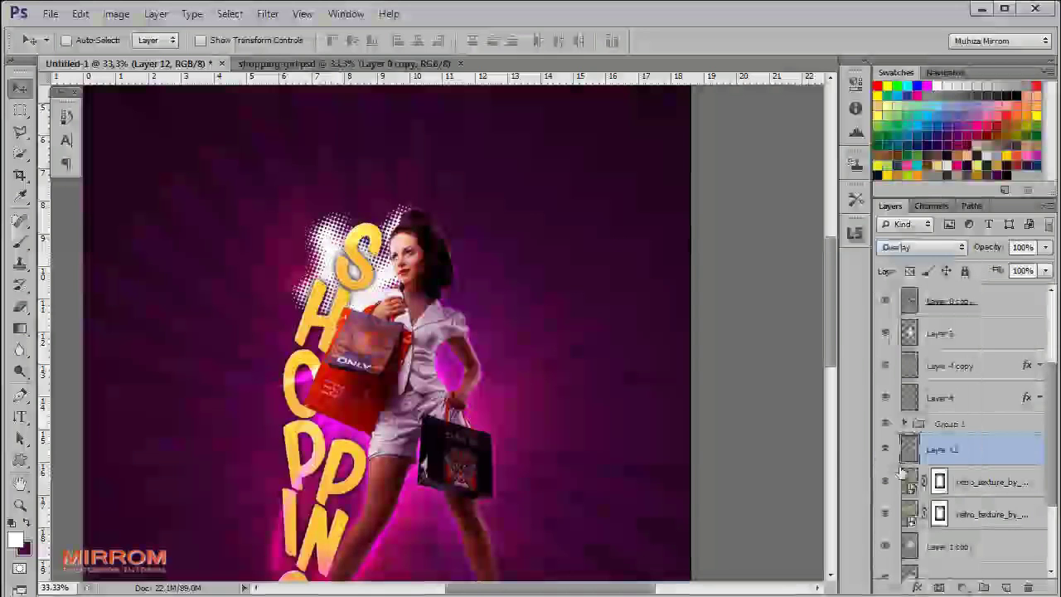
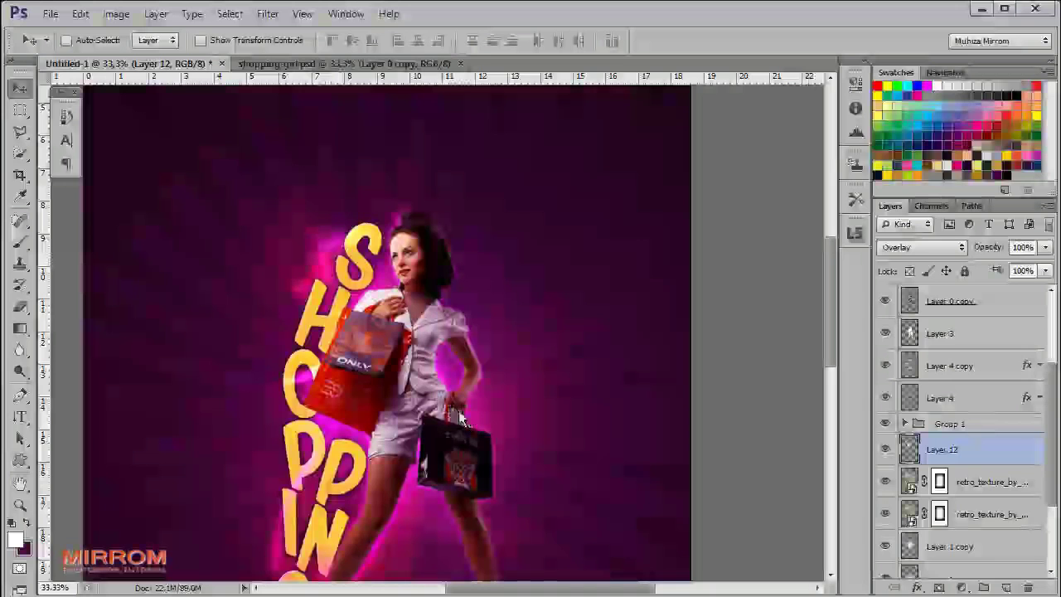
Step: Add a new empty layer and pick a large halftone dot brush
drag(832, 296, 832, 323)
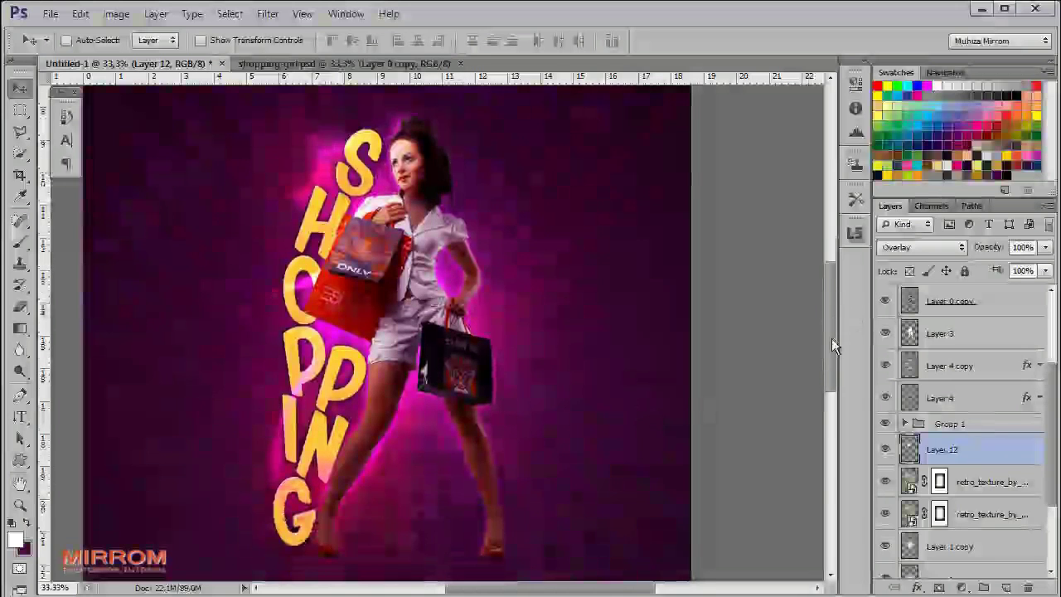
click(1006, 587)
click(21, 242)
click(73, 40)
double_click(64, 166)
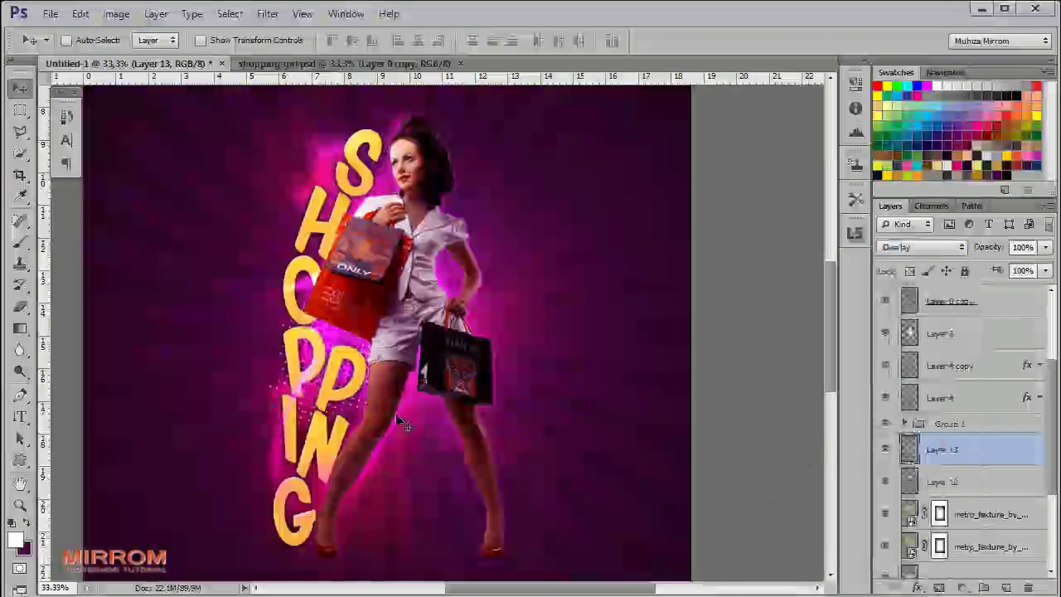
Step: Transform the halftone dots, placing them beside the lower SHOPPING letters
key(ctrl+t)
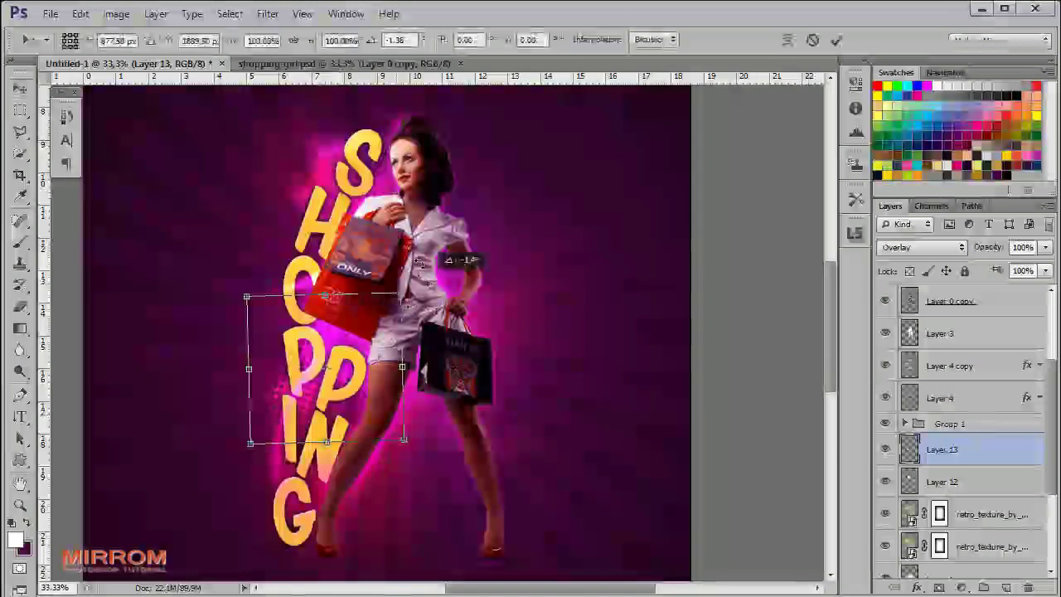
drag(412, 319, 307, 468)
key(Escape)
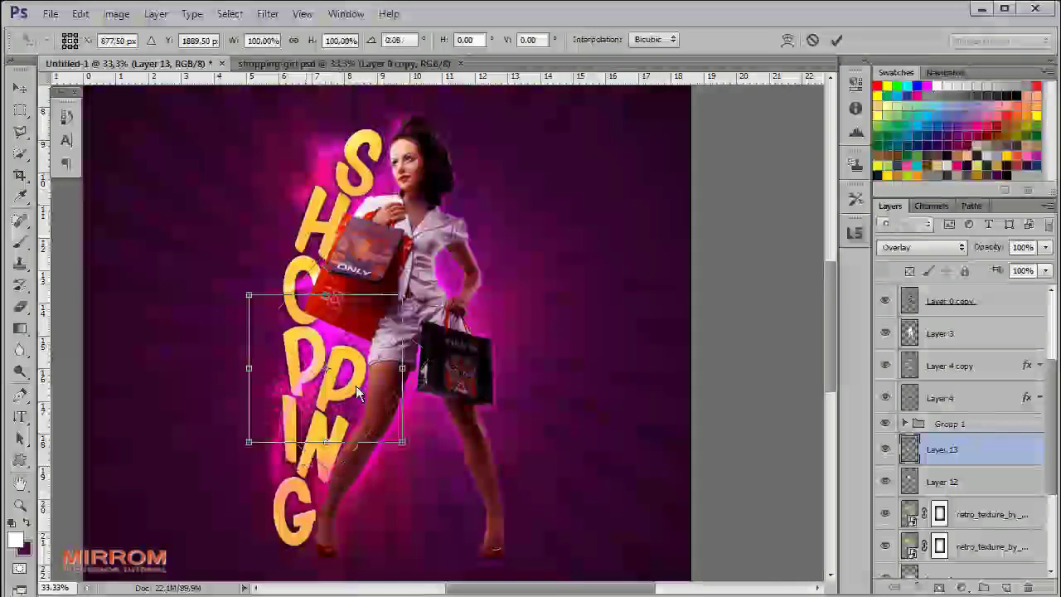
mouse_move(389, 408)
mouse_down()
mouse_move(362, 428)
mouse_move(412, 421)
mouse_up()
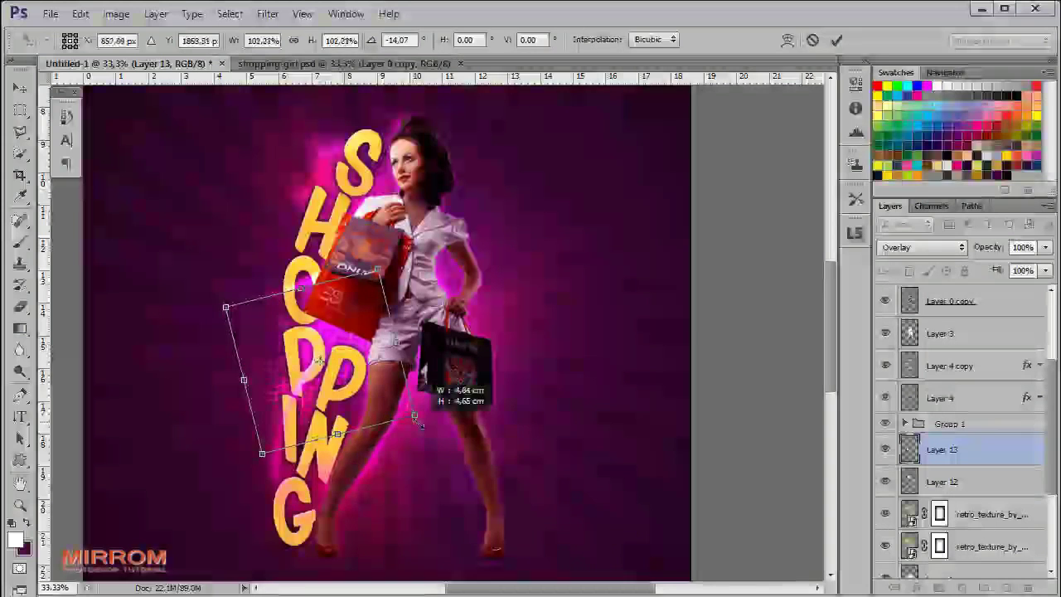
click(836, 40)
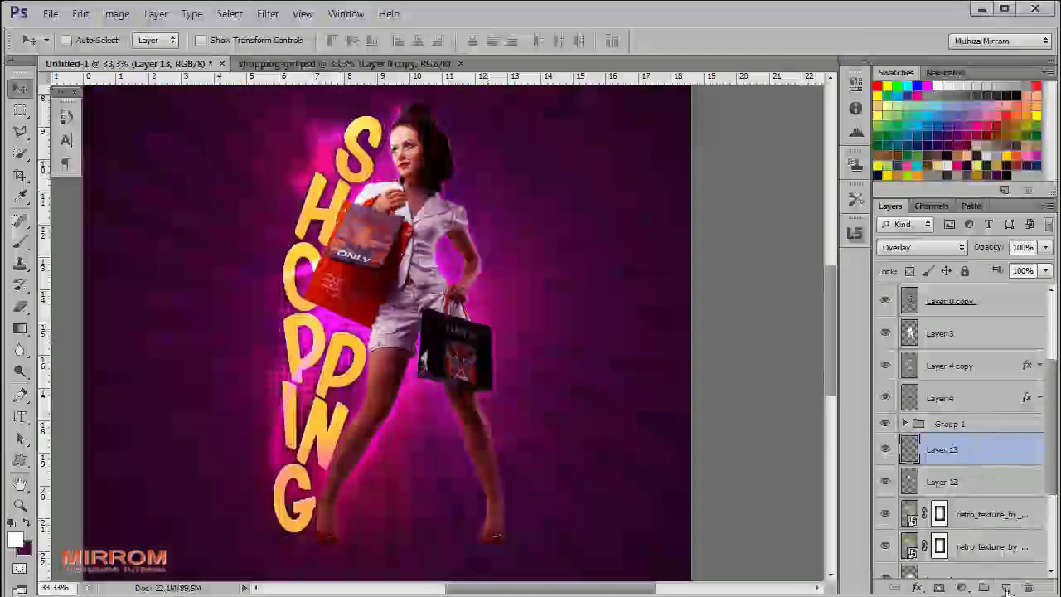
Step: Add another new layer, load a swirl brush set and choose the 776 px swirl brush
click(1006, 587)
click(21, 240)
click(73, 40)
click(466, 68)
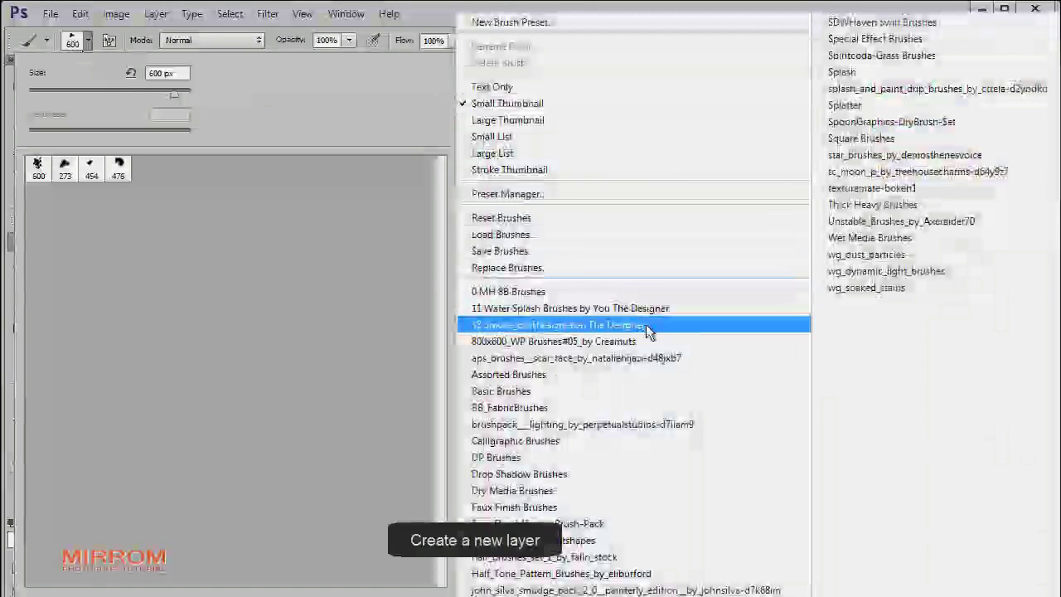
click(645, 324)
click(425, 247)
click(146, 169)
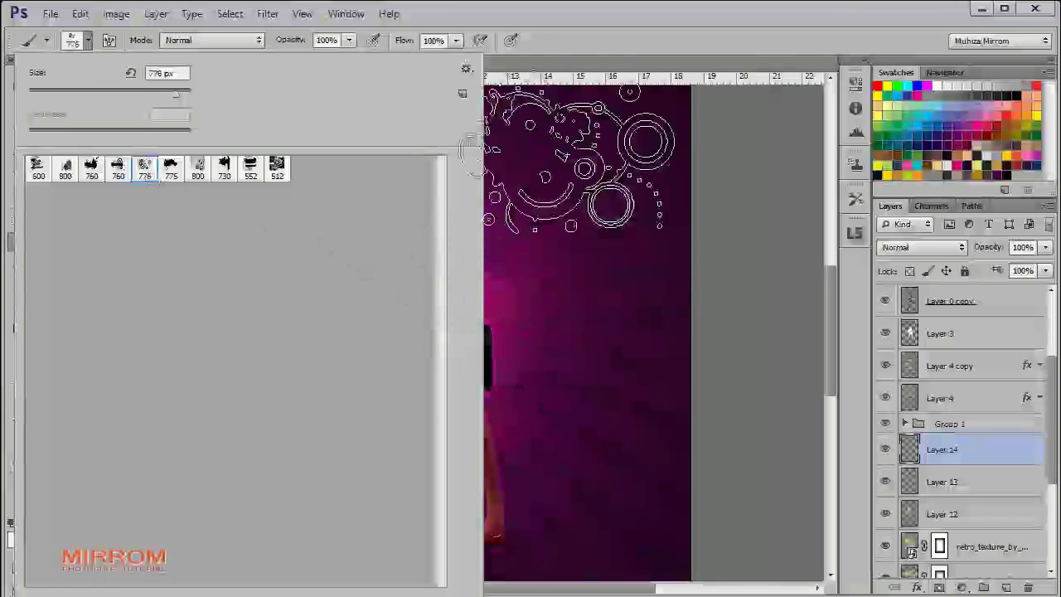
key(Return)
Step: Stamp the swirls, rotate and scale them to 110.59% around the head, blending in Soft Light
click(527, 340)
key(ctrl+t)
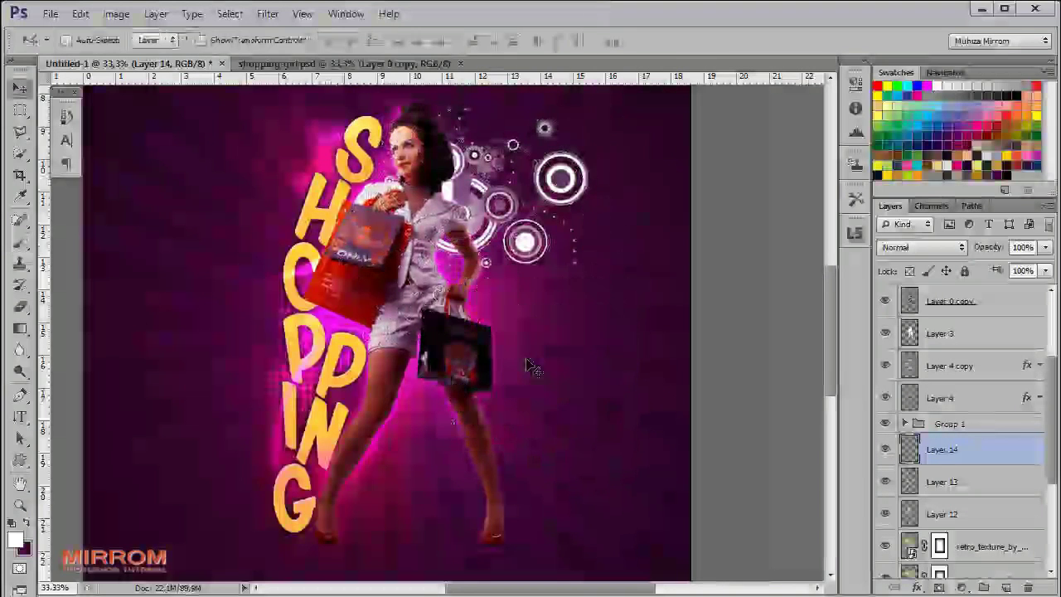
scroll(527, 340, up, 3)
drag(527, 431, 473, 214)
mouse_move(590, 323)
mouse_down()
mouse_move(561, 201)
mouse_move(556, 209)
mouse_up()
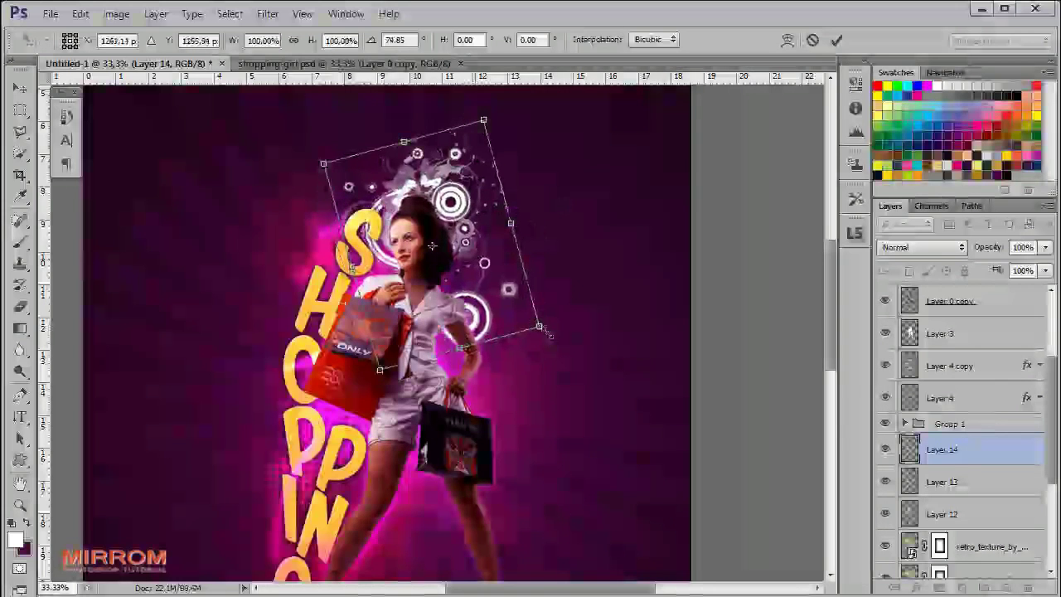
drag(541, 322, 550, 335)
drag(471, 280, 482, 289)
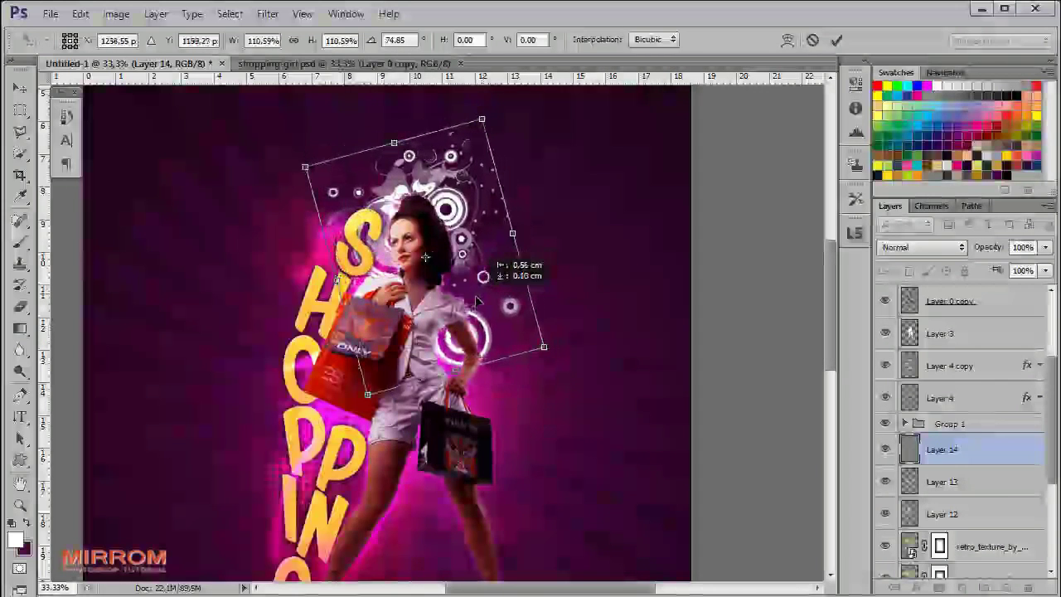
click(836, 40)
click(921, 247)
click(899, 436)
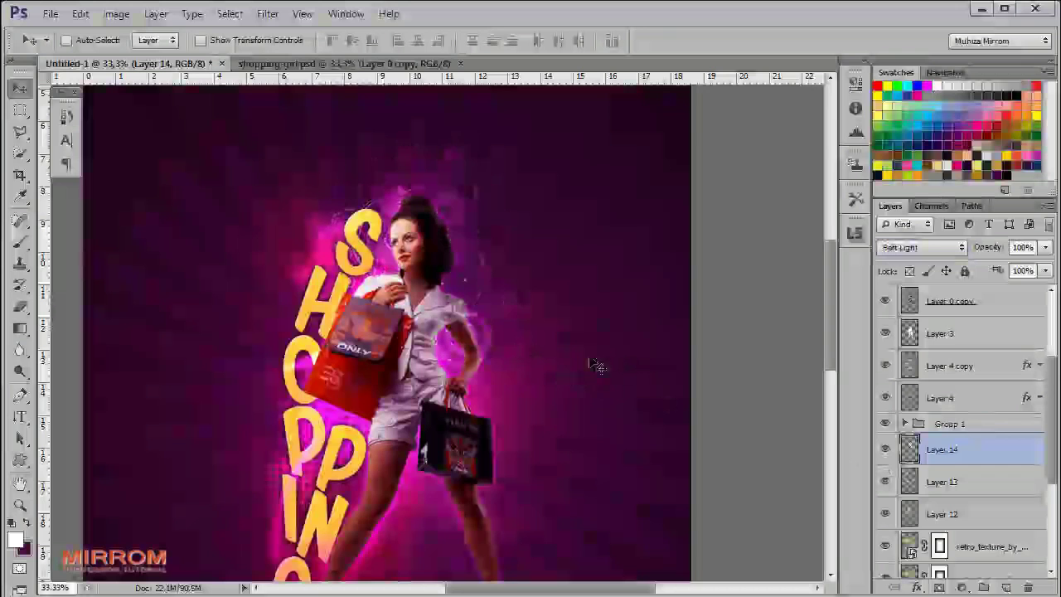
Step: Add a mask to Layer 0 copy and pick a brush from Half_Tone_Pattern_Brushes
click(939, 587)
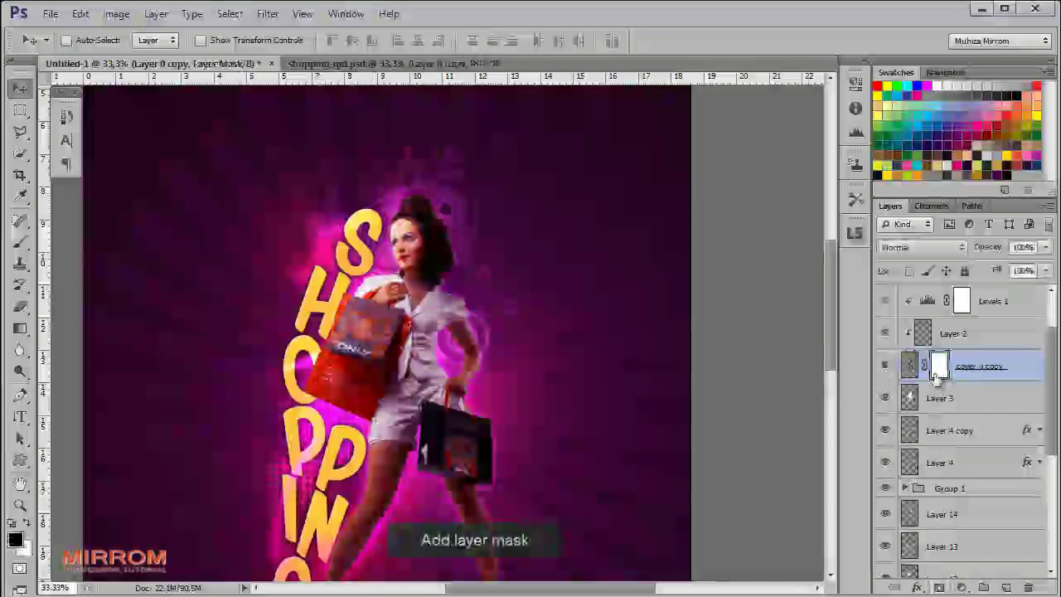
drag(828, 308, 829, 344)
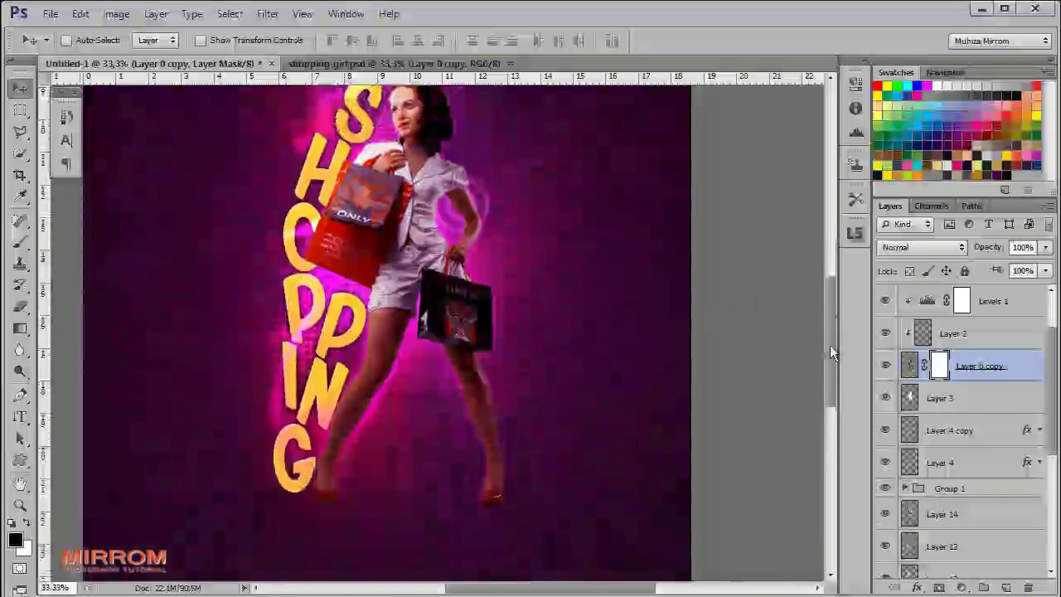
click(21, 245)
click(79, 39)
click(370, 138)
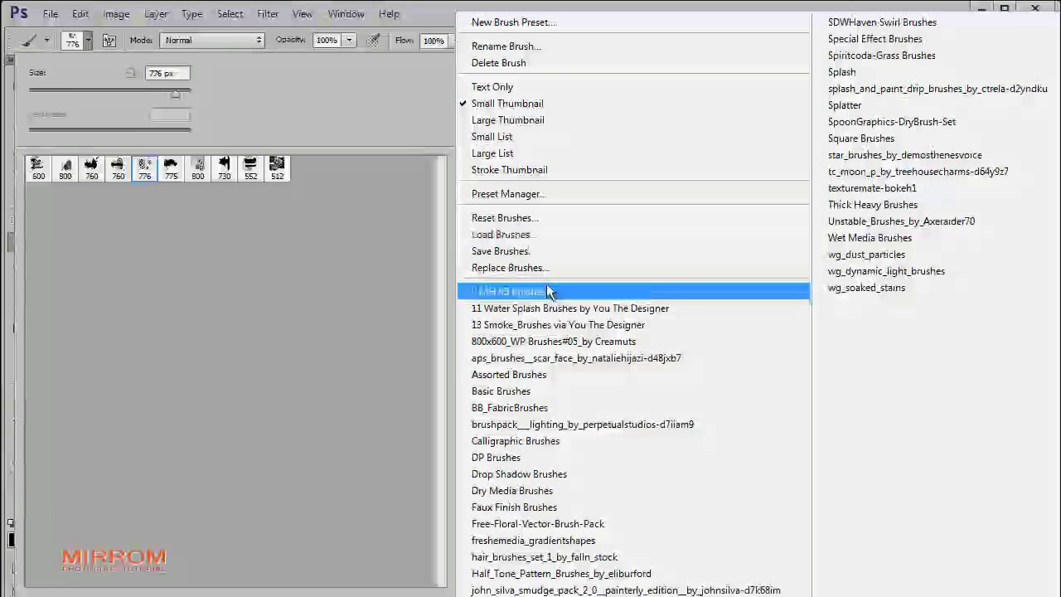
click(621, 574)
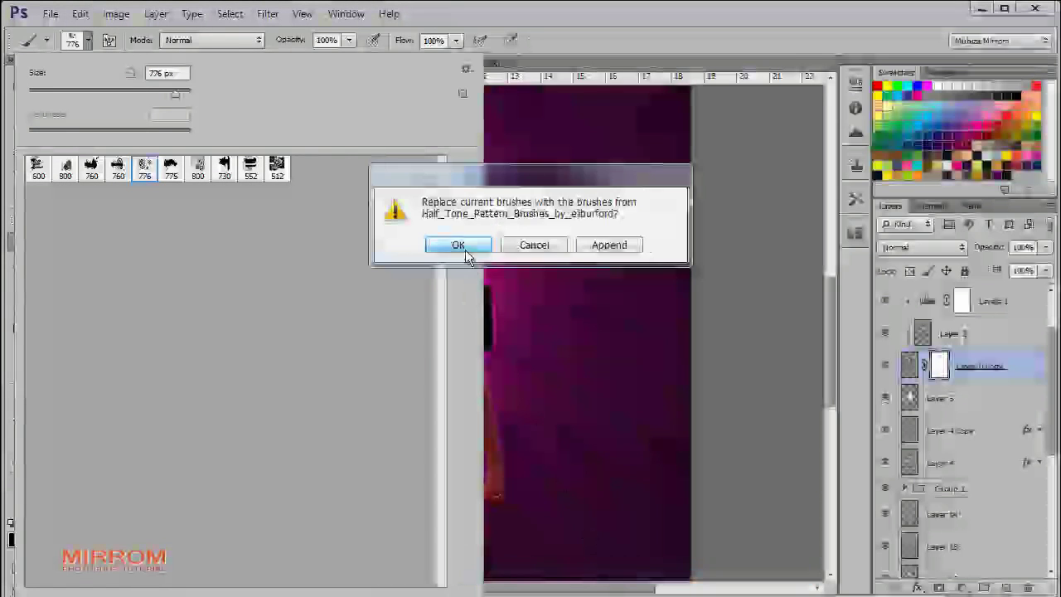
click(461, 251)
click(38, 170)
click(621, 43)
Step: Mask out the leg over P and W and the red bag over O with a 250 px brush
key(bracketright)
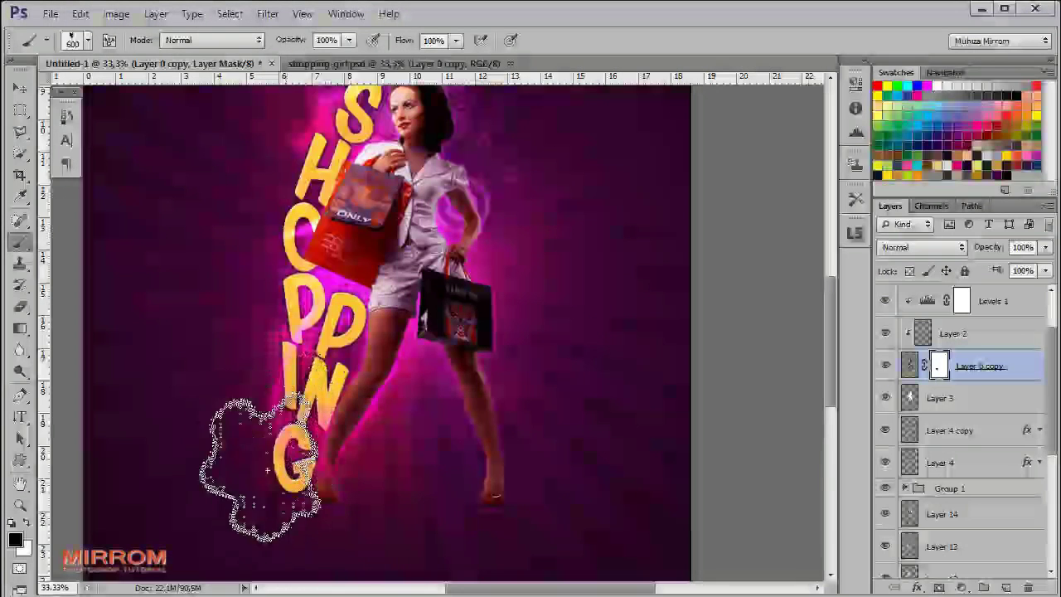
key(bracketleft)
key(bracketleft)
key(bracketleft)
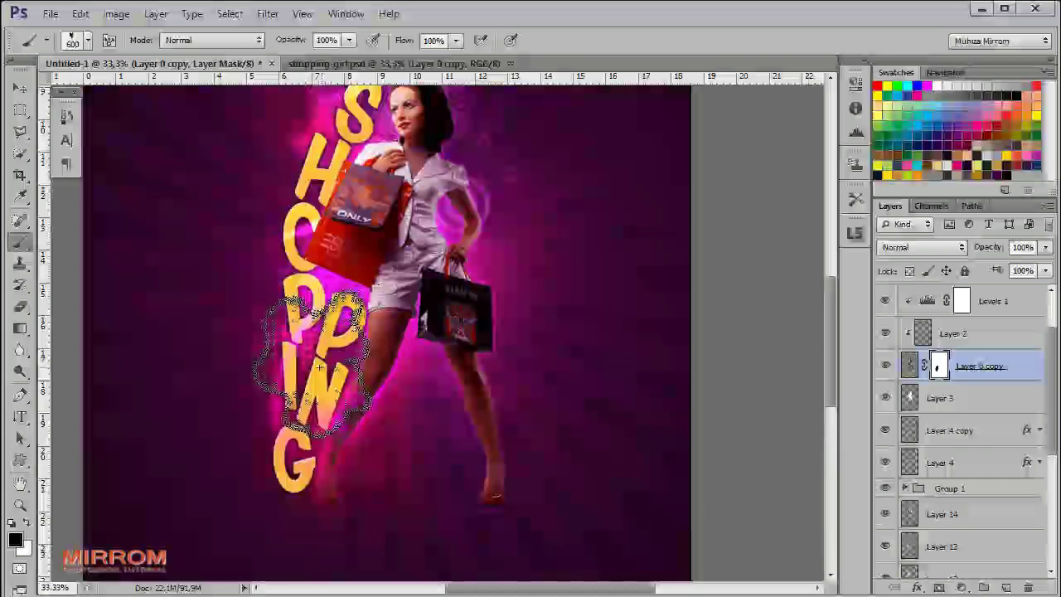
mouse_move(368, 331)
mouse_down()
mouse_move(296, 461)
mouse_move(324, 422)
mouse_up()
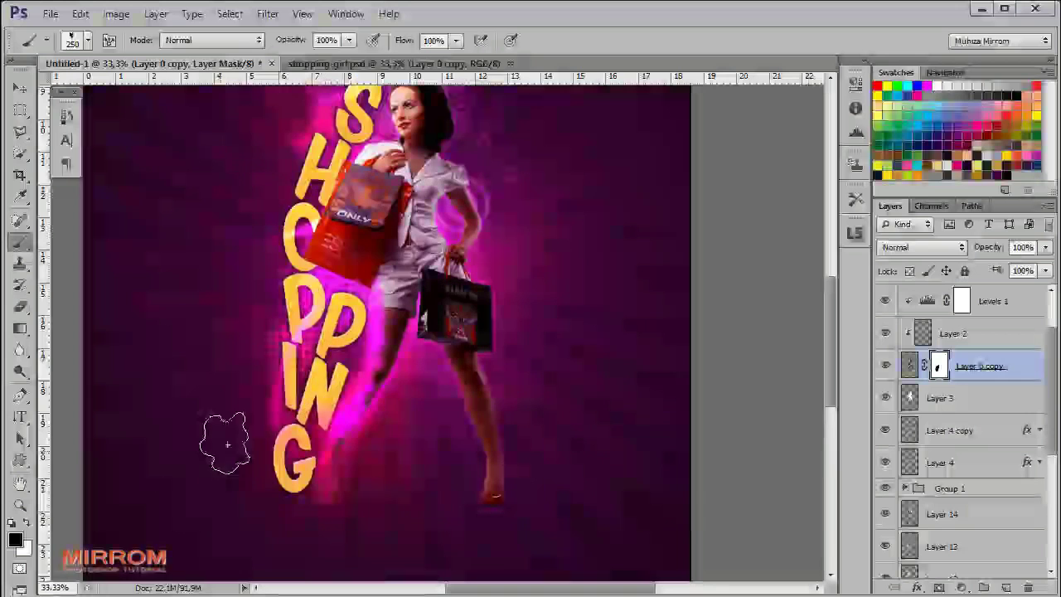
drag(327, 282, 282, 229)
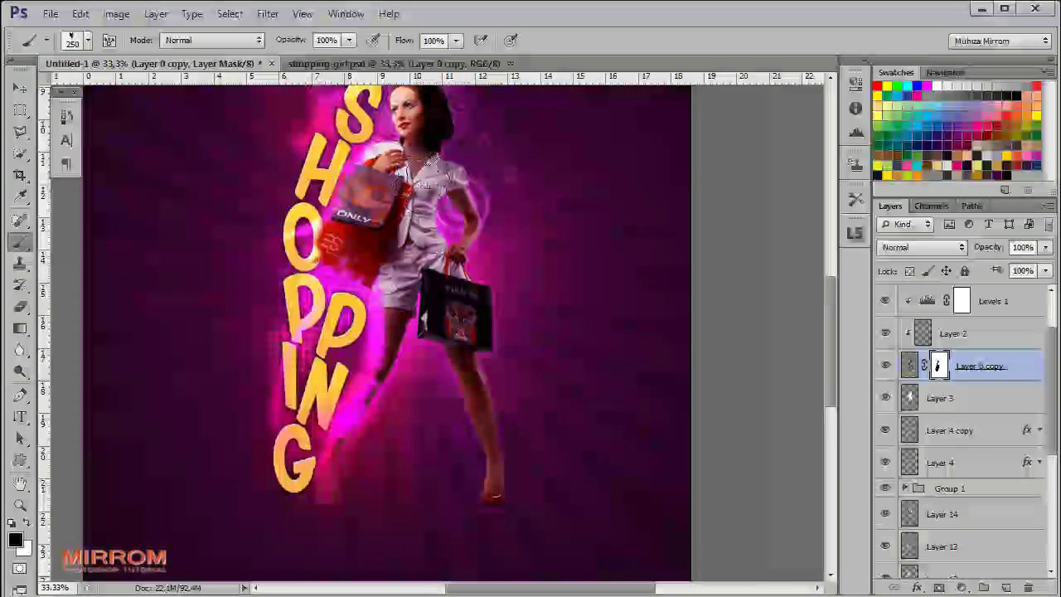
scroll(382, 133, up, 3)
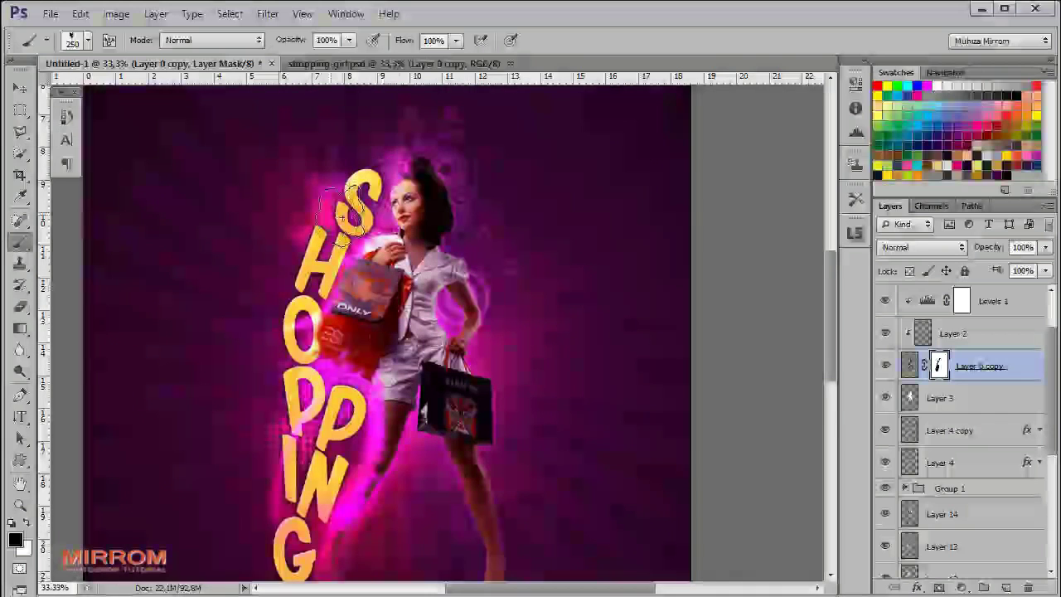
scroll(478, 414, down, 1)
scroll(478, 415, down, 1)
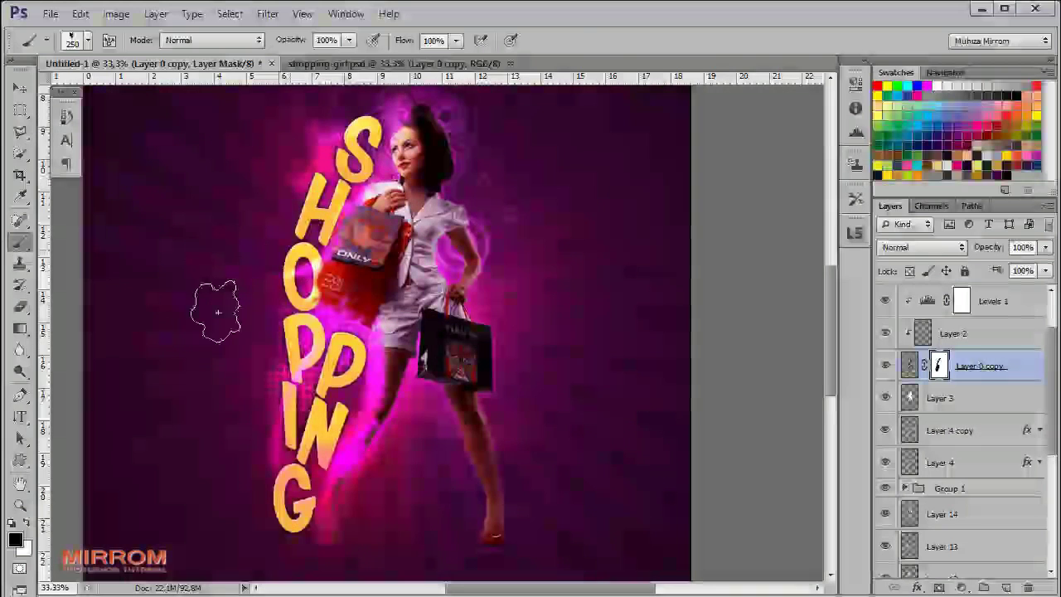
Step: Group all artwork layers into Group 2 and fit the poster on screen
key(v)
scroll(980, 377, up, 2)
key(ctrl+alt+a)
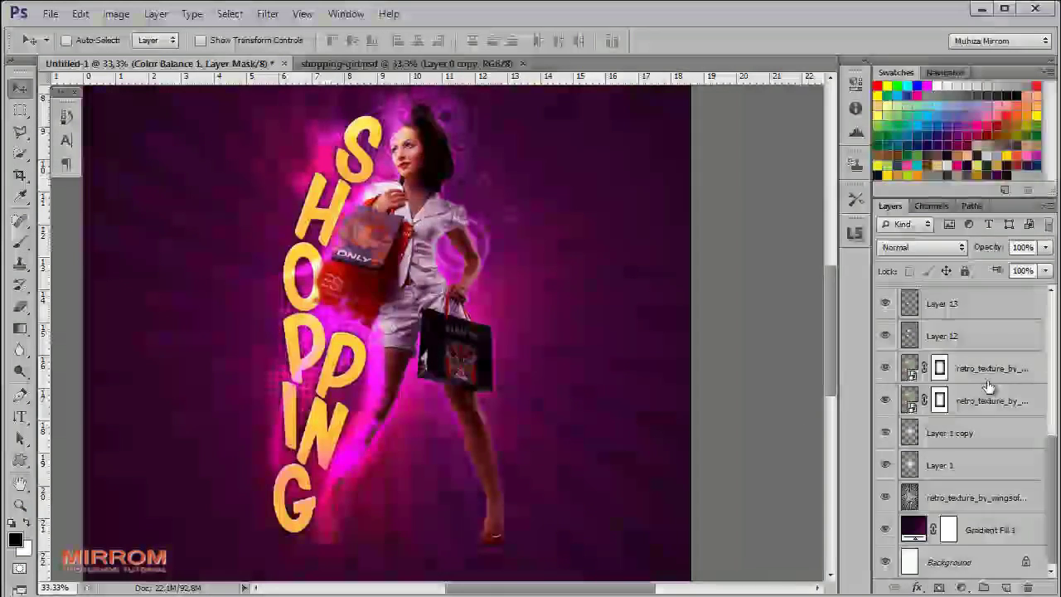
key(ctrl+g)
key(ctrl+0)
Step: Toggle Group 2 to compare, then zoom to 33.3% on the poster's empty upper half
click(884, 294)
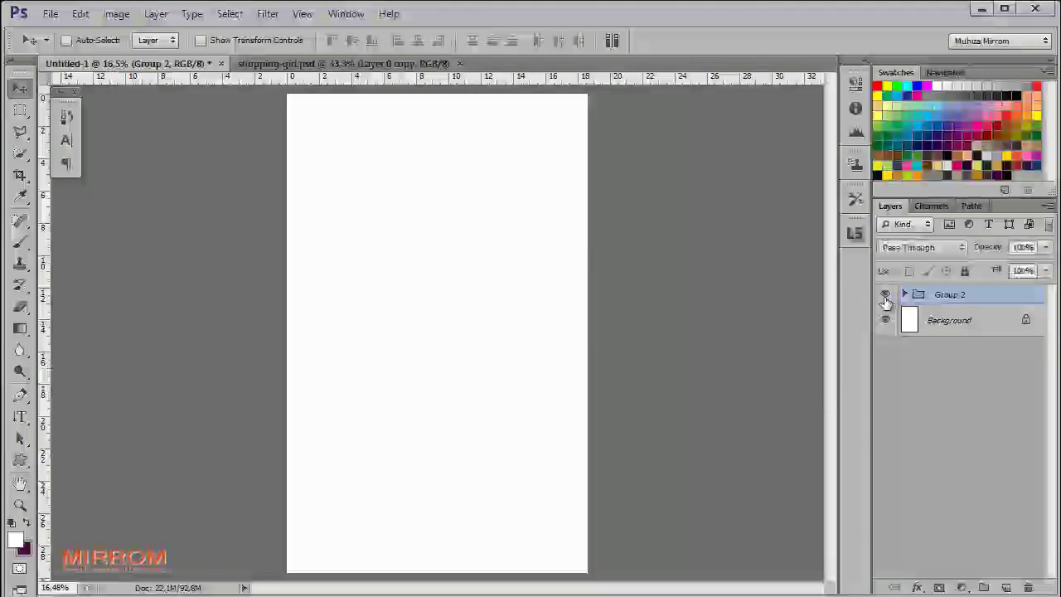
click(885, 295)
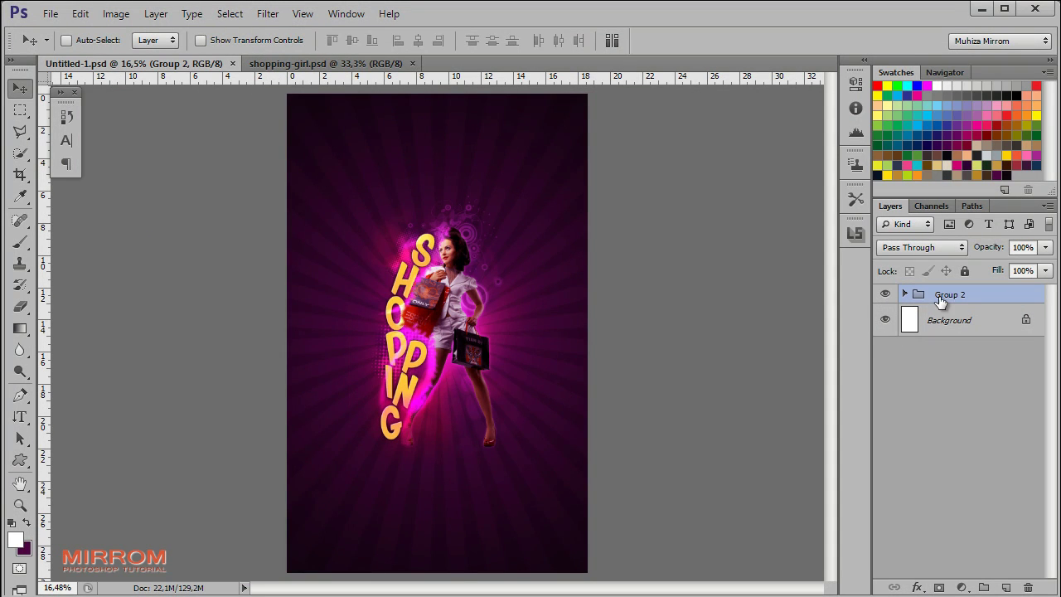
key(z)
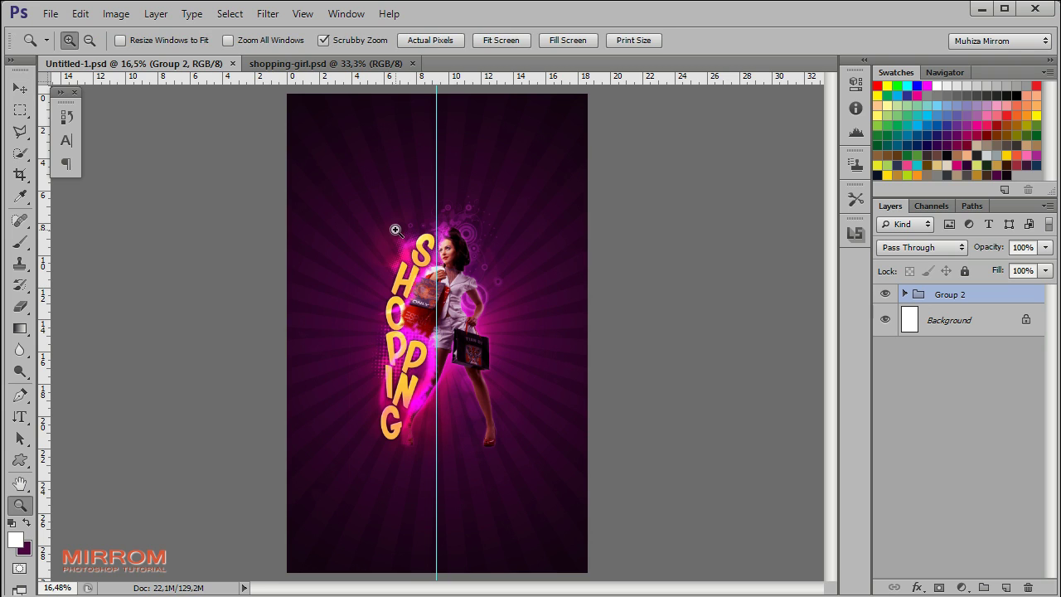
click(438, 180)
click(448, 195)
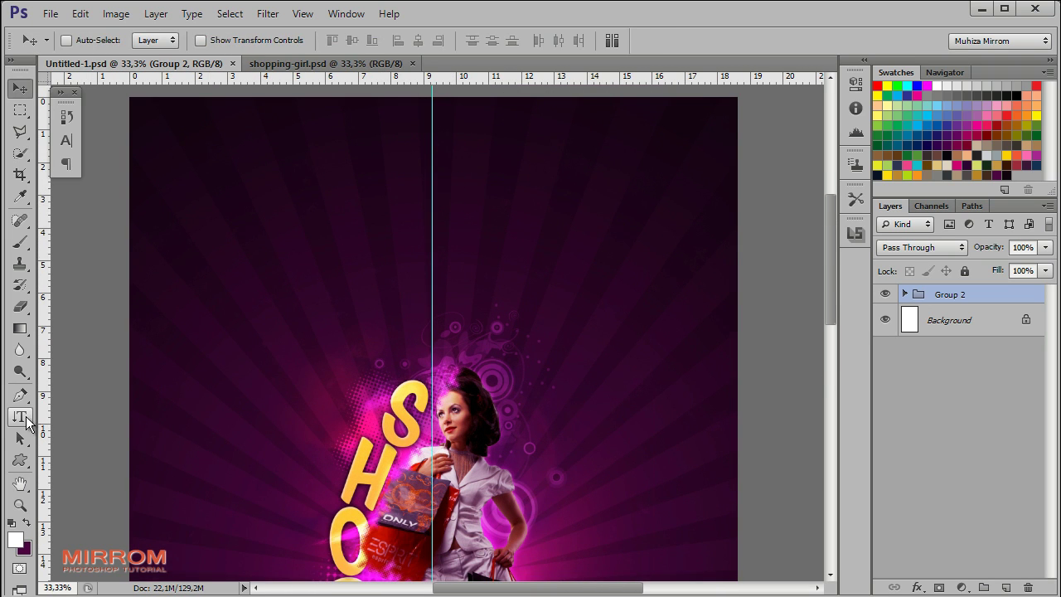
click(20, 416)
Step: Type BARGAINS DEALS near the poster top in Myriad Pro Regular 36 pt
click(83, 417)
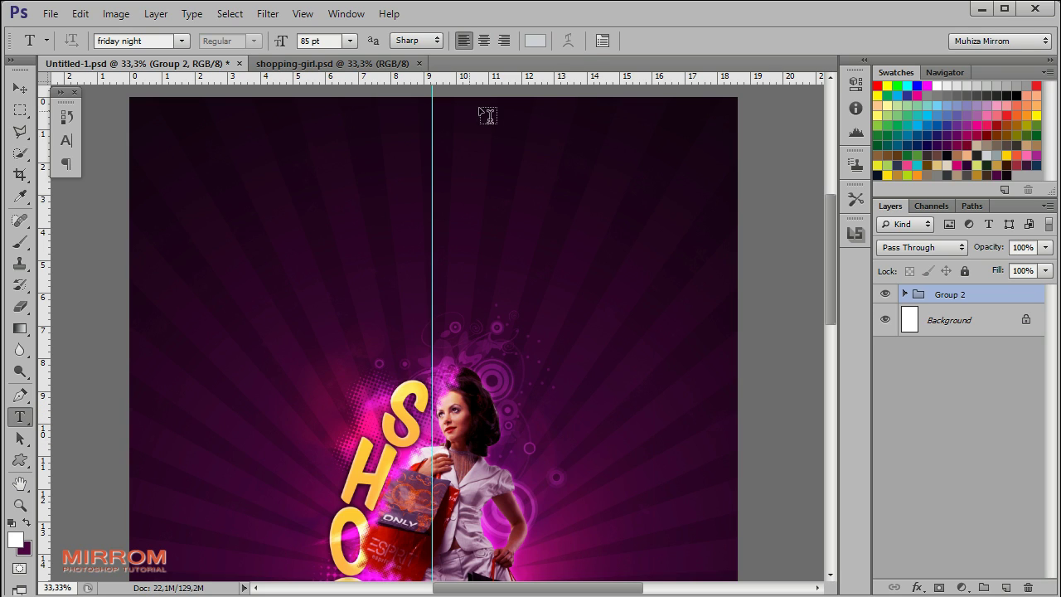
click(601, 41)
click(174, 125)
click(165, 249)
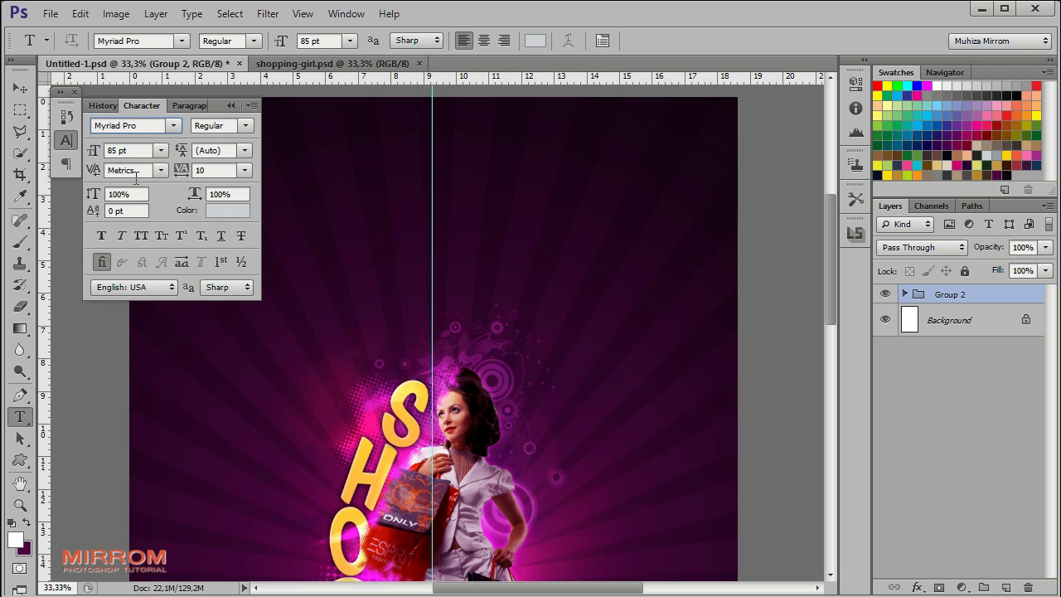
click(161, 150)
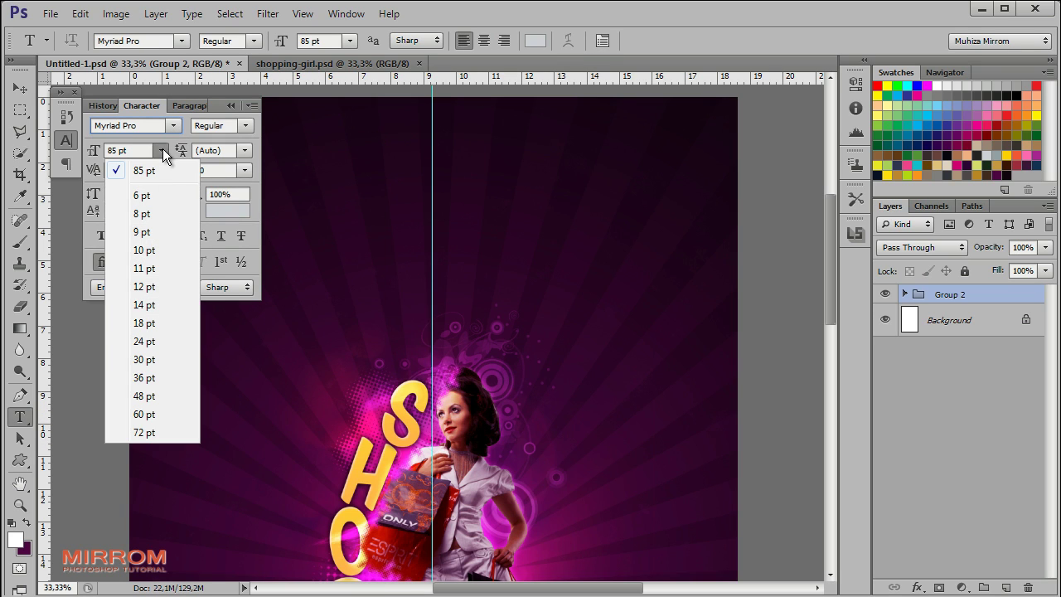
click(155, 380)
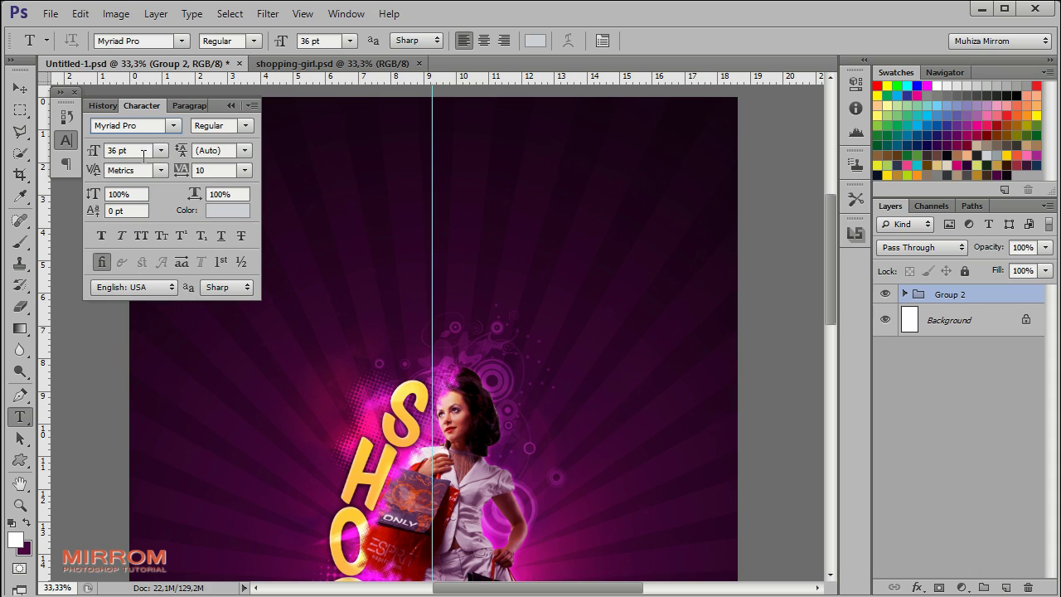
click(344, 213)
text(BARGAIN)
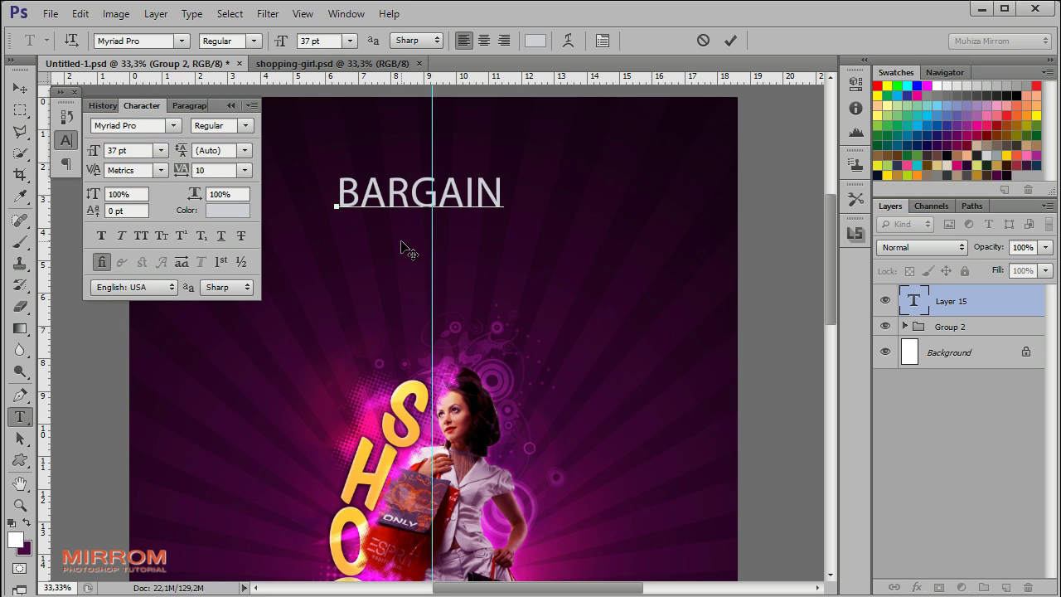
text(S DEALS)
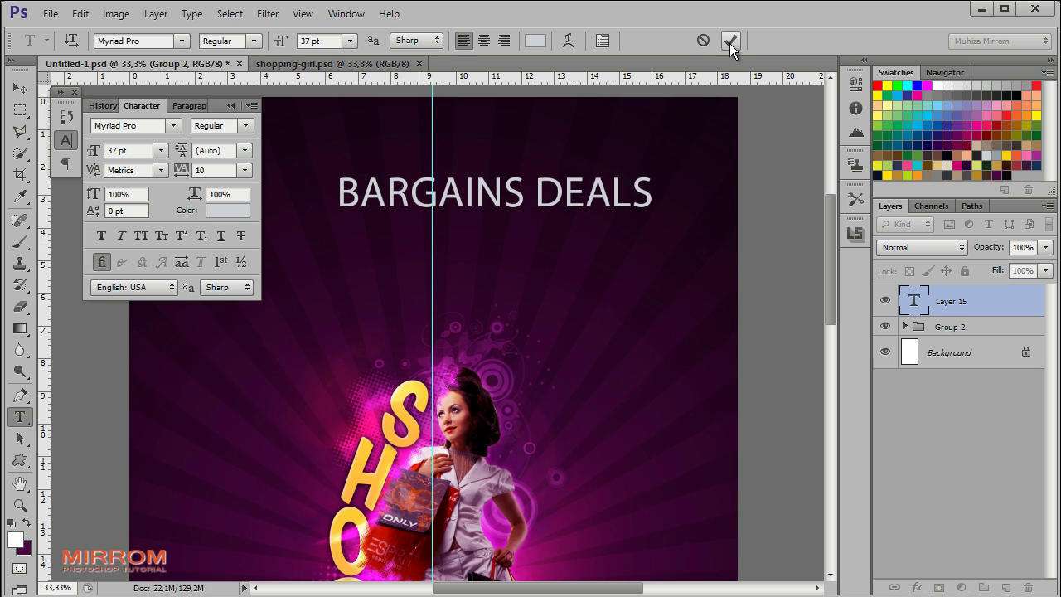
click(729, 43)
Step: Make the headline Bold with -25 tracking and move it up and left
click(243, 170)
click(241, 245)
click(244, 125)
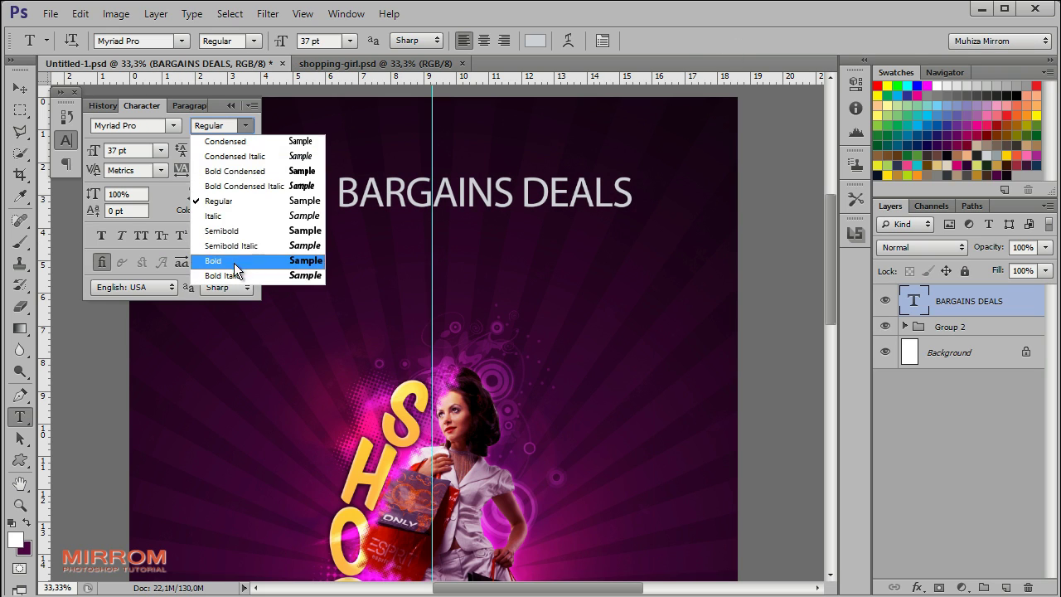
click(234, 260)
key(v)
drag(575, 208, 531, 192)
Step: Deselect the headline and preset the text size to 18 pt
click(980, 334)
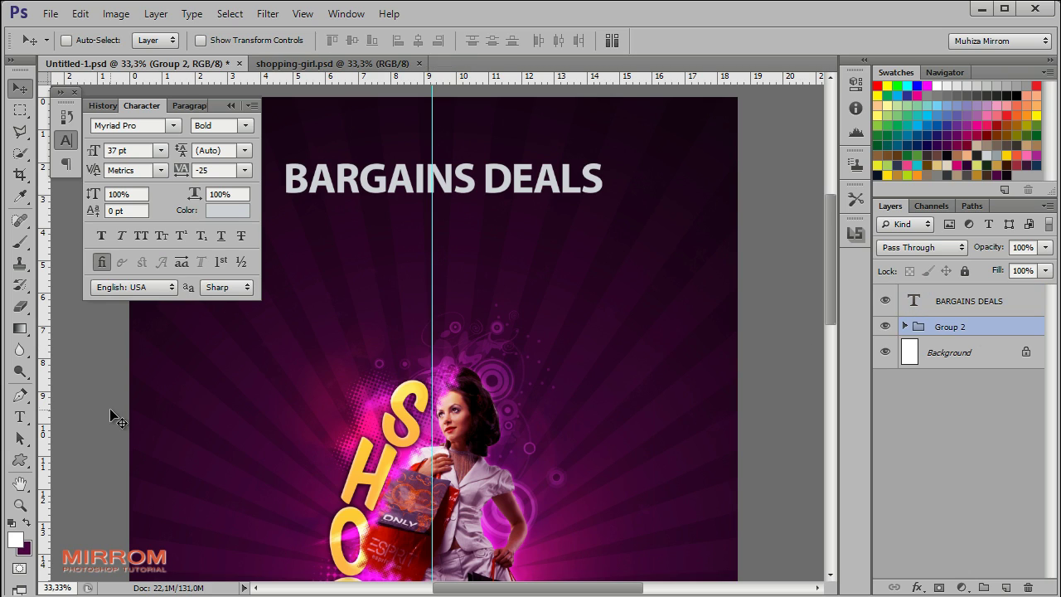
click(162, 153)
click(158, 323)
Step: Type AND SPECIALS below the headline in Regular 17 pt with tracking 360
click(21, 417)
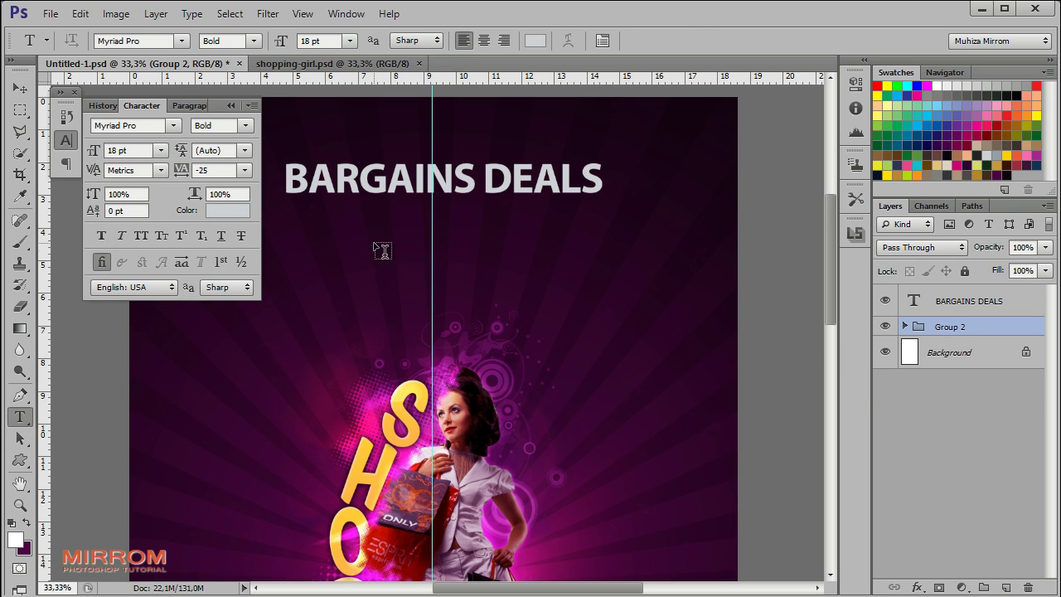
click(374, 241)
text(AND SPECIALS)
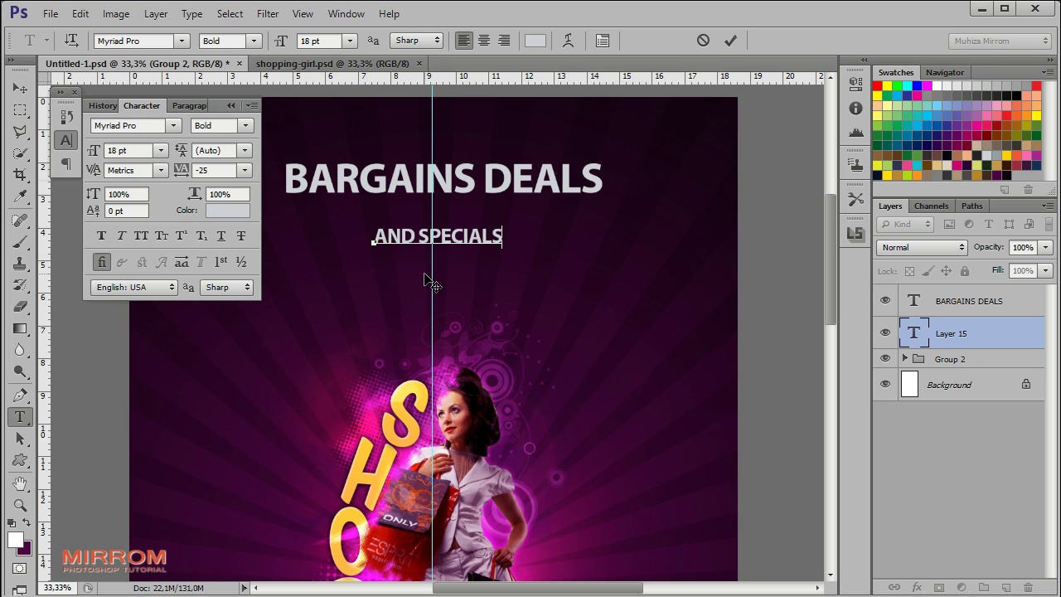
click(730, 40)
click(245, 125)
click(212, 200)
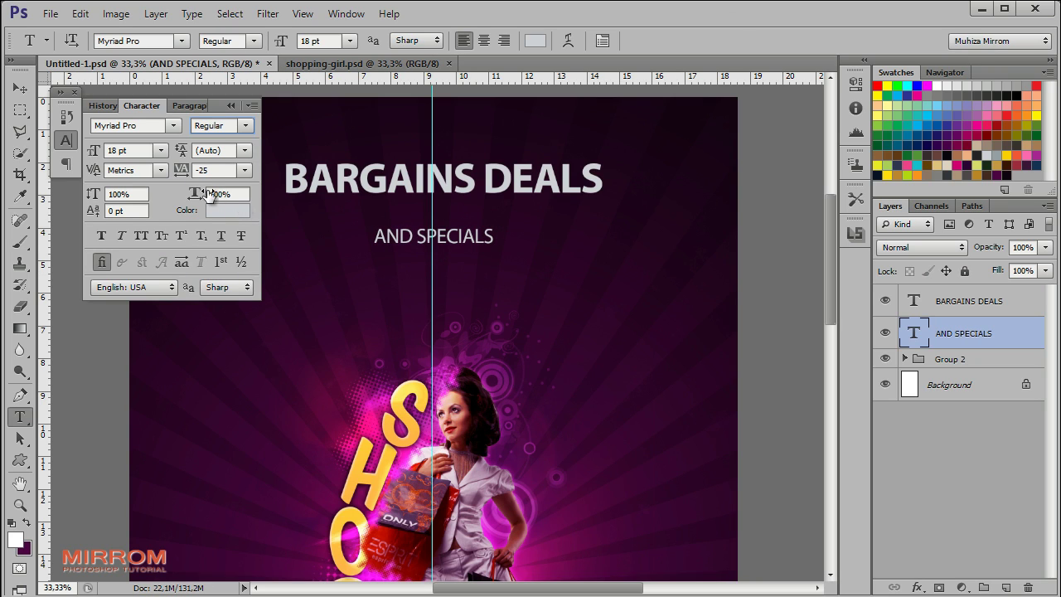
scroll(145, 155, down, 1)
key(Return)
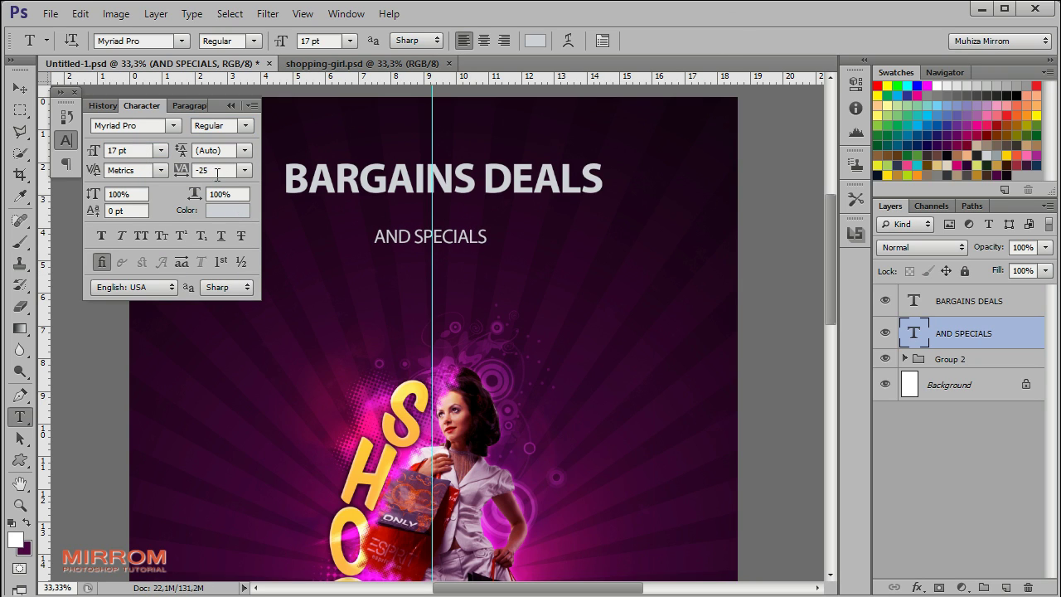
click(244, 170)
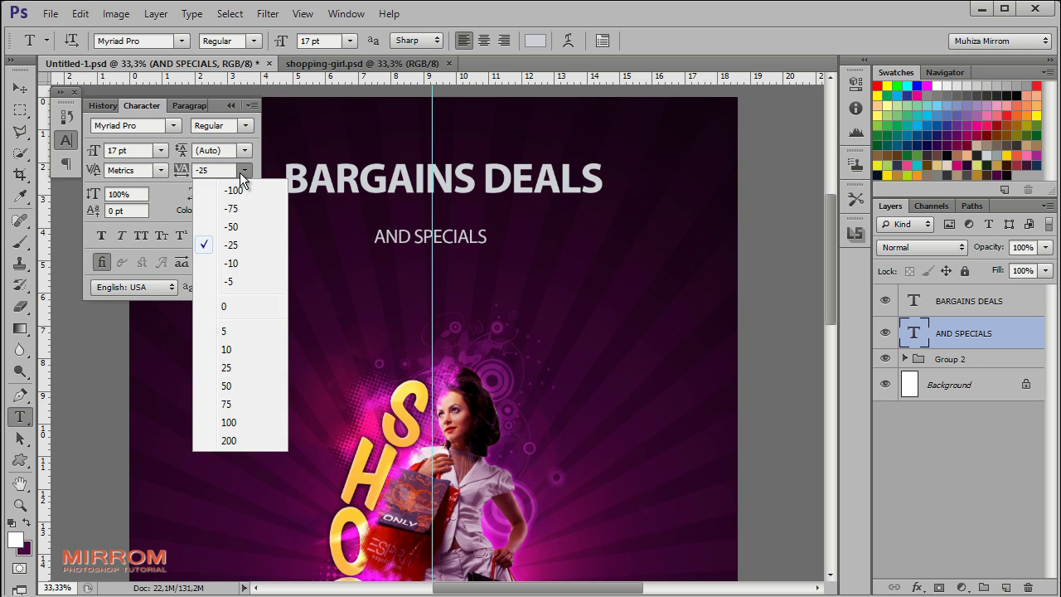
click(240, 423)
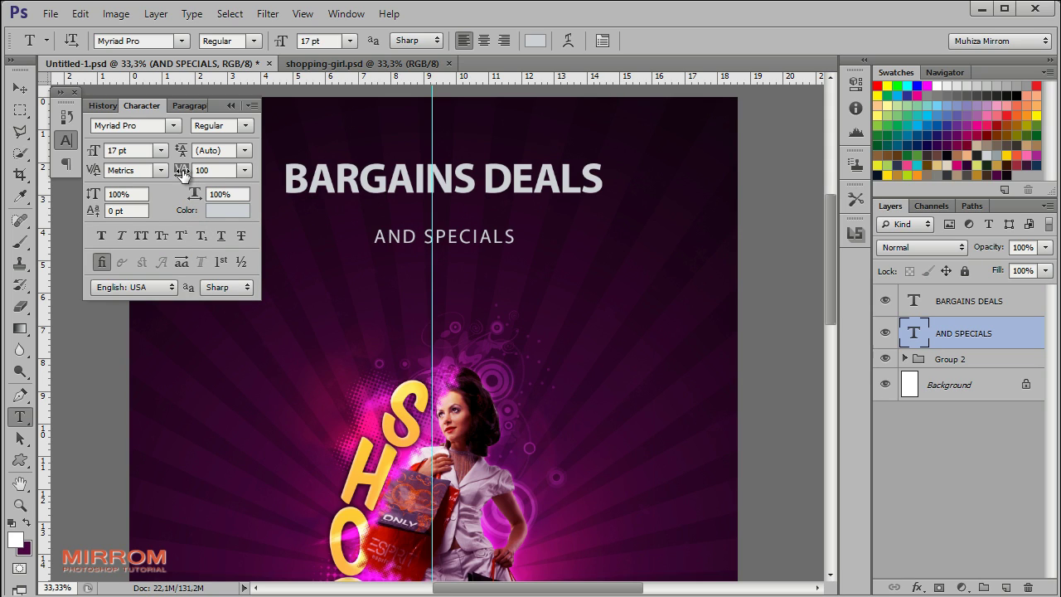
click(215, 172)
key(Down)
key(Down)
key(Down)
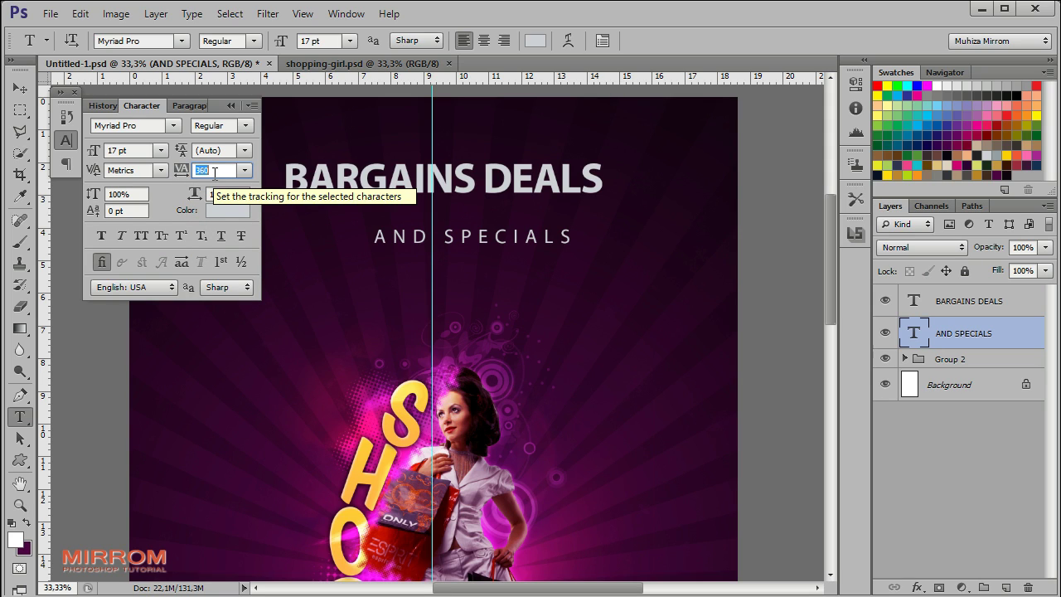
Step: Place AND SPECIALS under the headline, centre-align them, and nudge both left
click(20, 88)
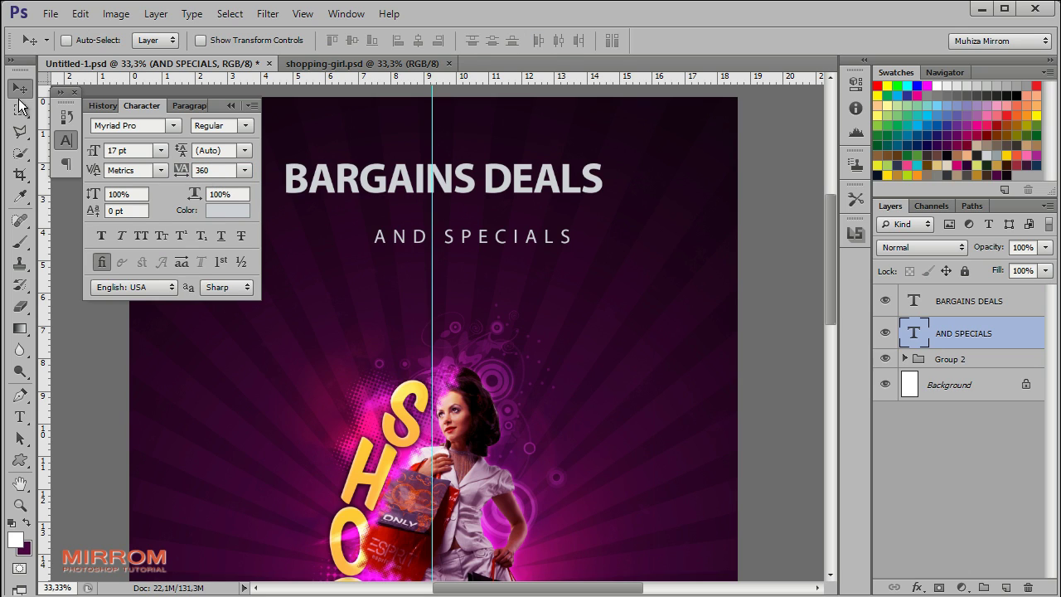
mouse_move(492, 258)
mouse_down()
mouse_move(489, 237)
mouse_move(531, 244)
mouse_up()
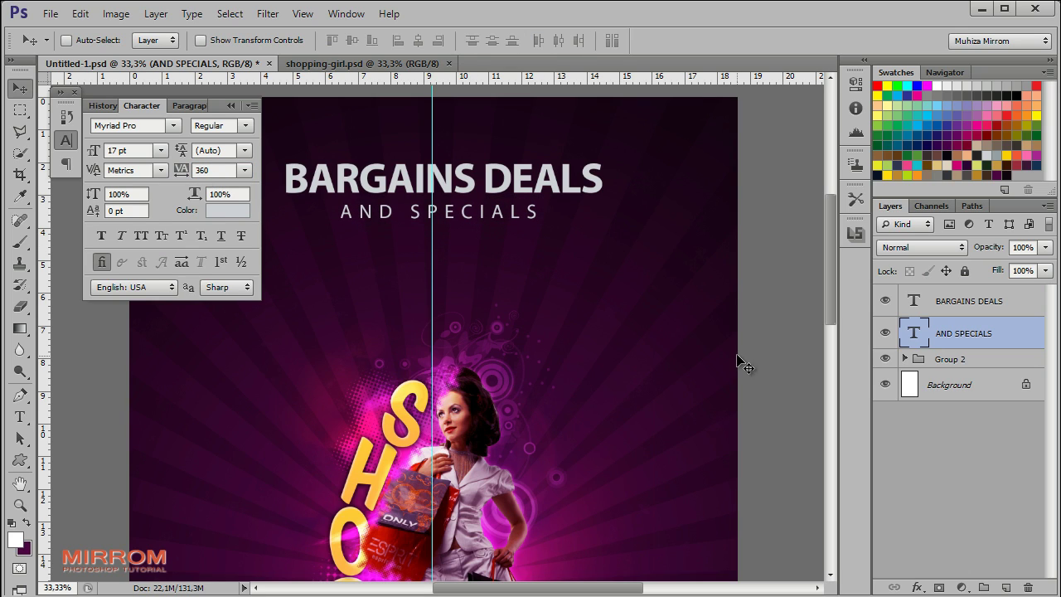
shift+click(959, 309)
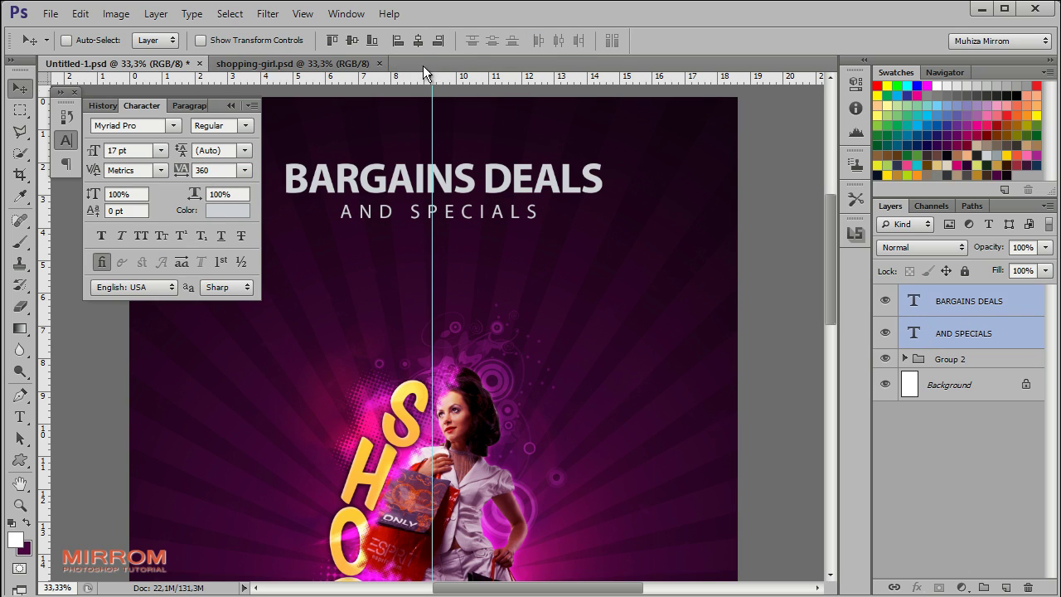
click(416, 44)
click(937, 345)
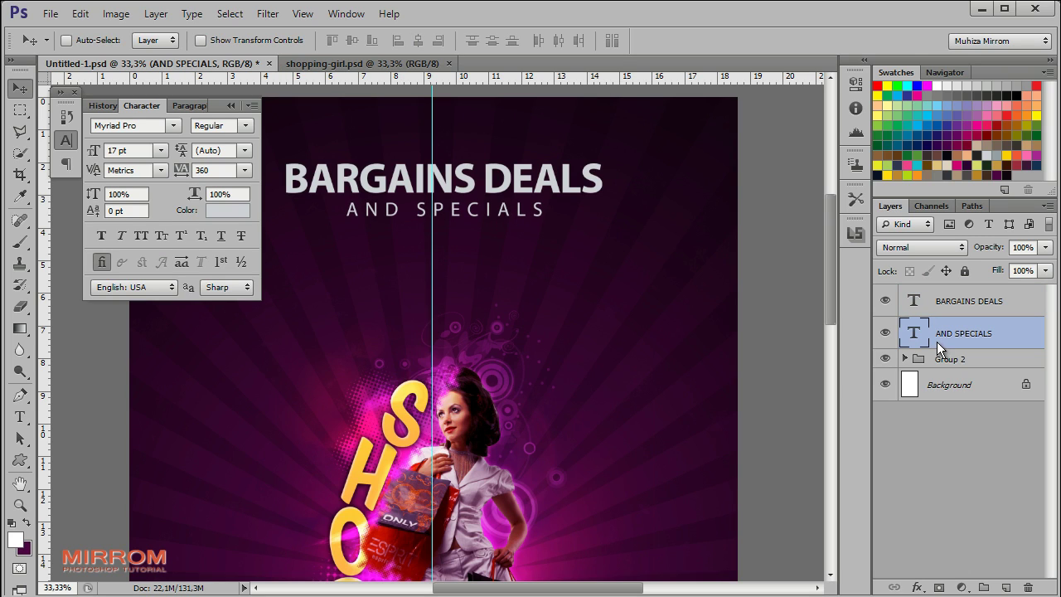
shift+click(979, 306)
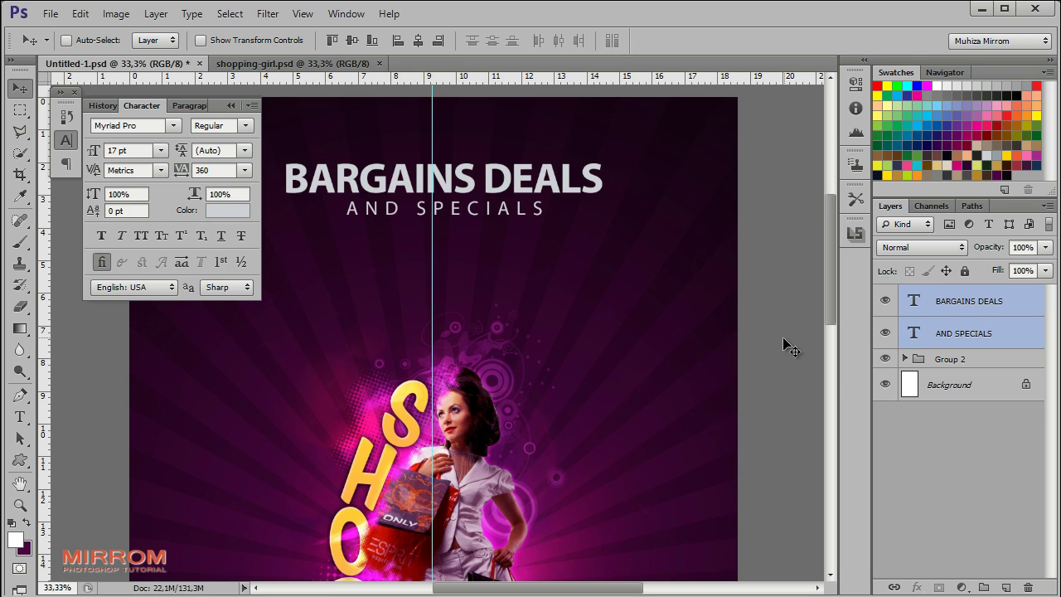
key(shift+Left)
key(shift+Left)
key(shift+Left)
key(shift+Left)
key(shift+Left)
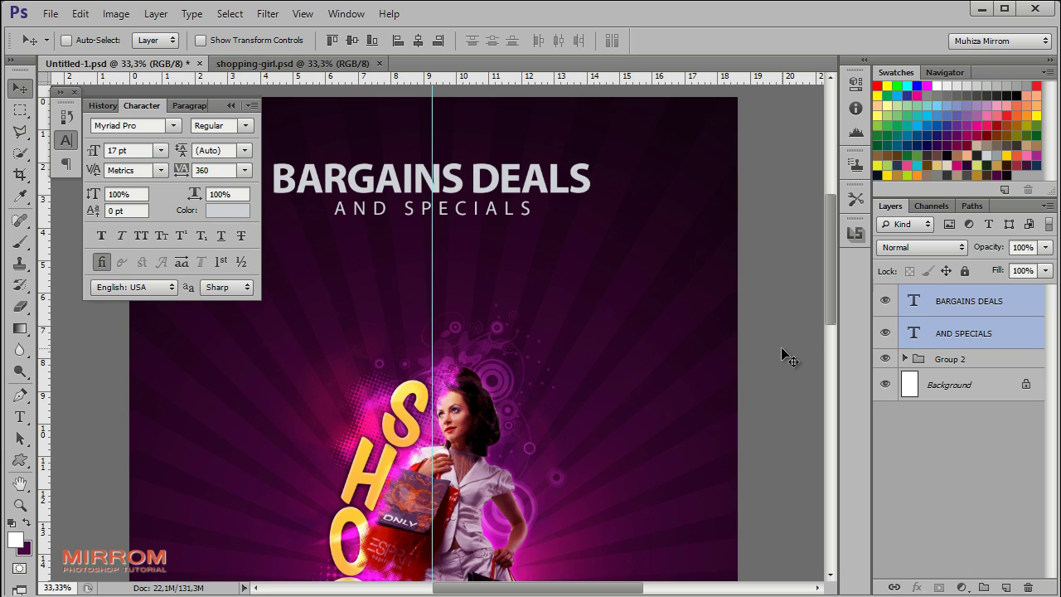
key(shift+Left)
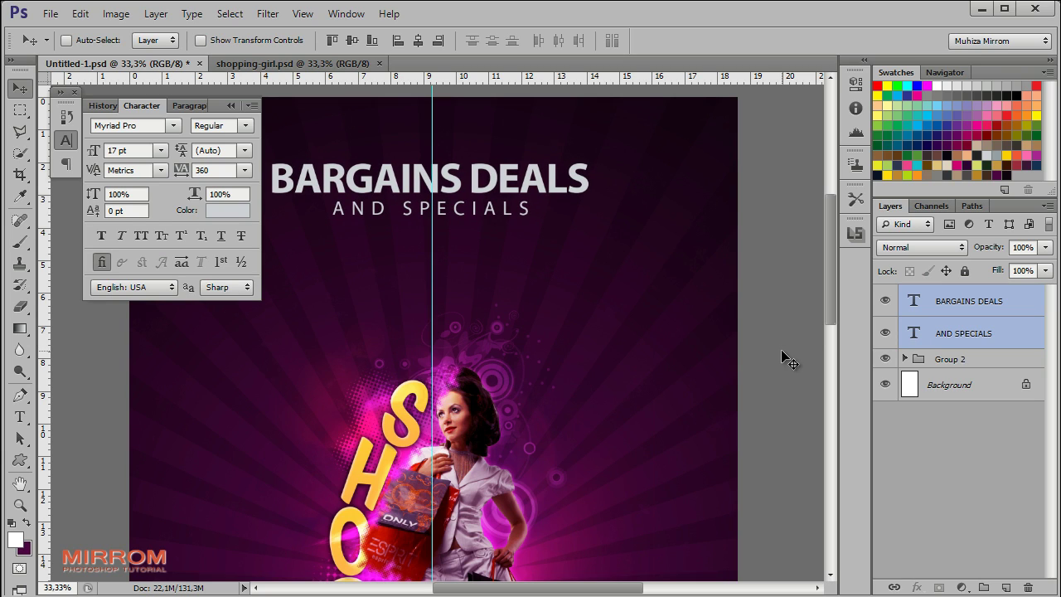
Step: Nudge both text lines further left and collapse the Character panel
key(shift+Left)
click(230, 110)
scroll(507, 315, down, 1)
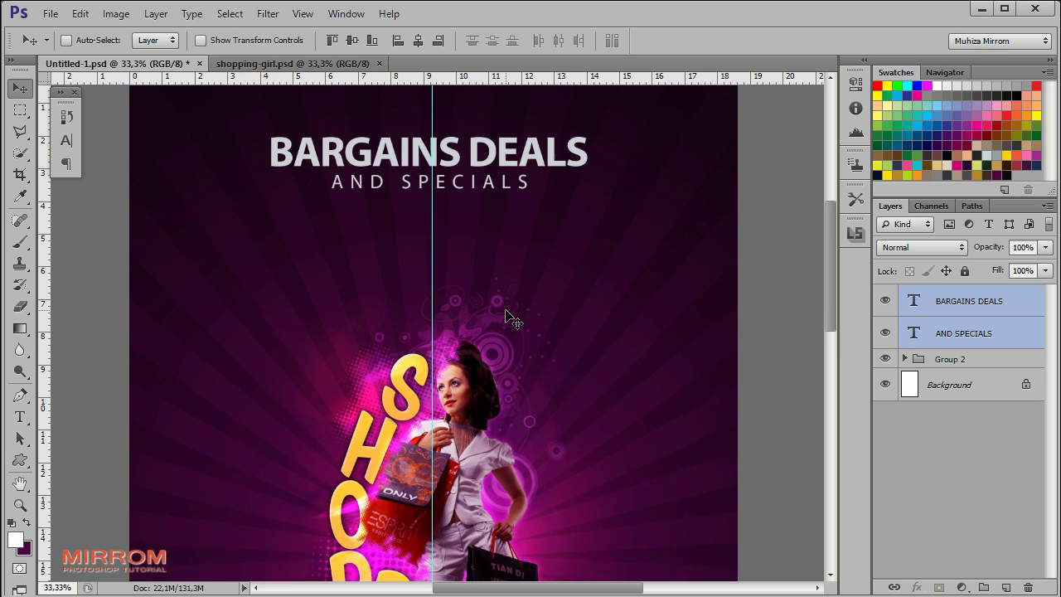
scroll(509, 316, down, 1)
Step: Copy the layer style of Layer 5 inside Group 1
click(906, 361)
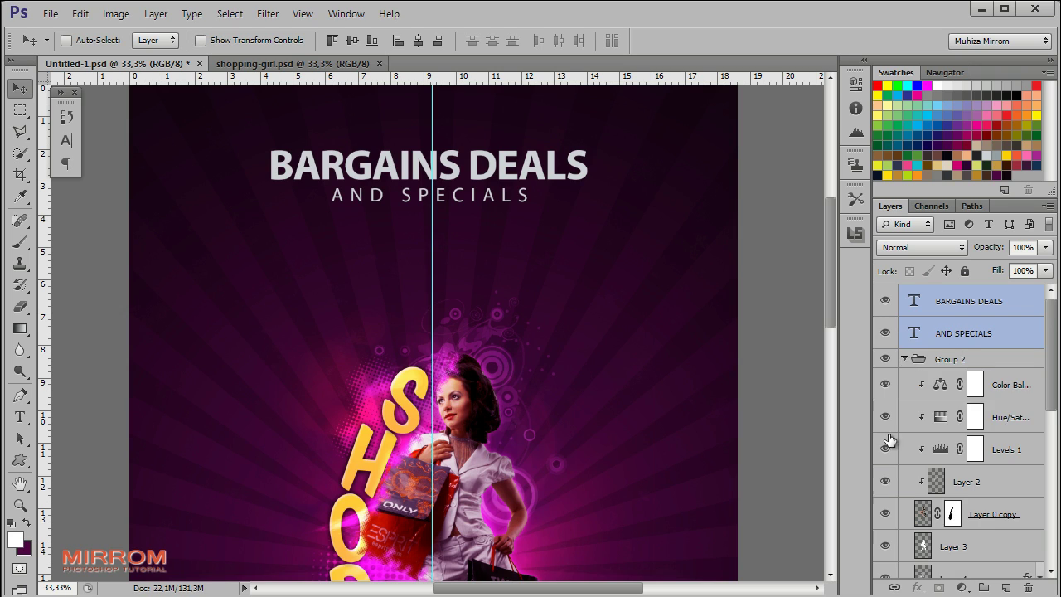
scroll(900, 452, down, 5)
click(885, 440)
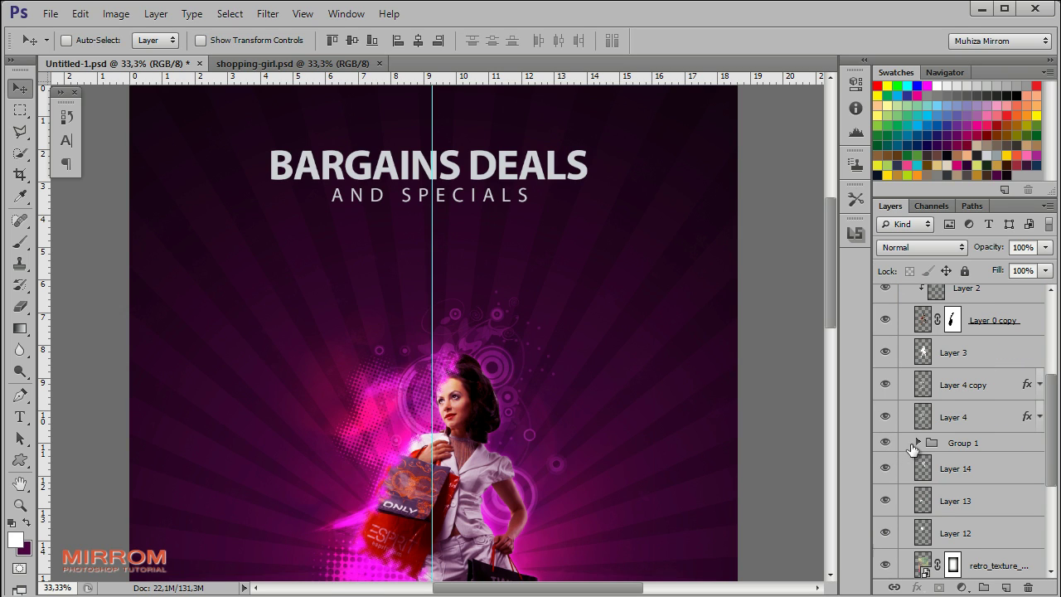
click(885, 442)
click(917, 442)
click(952, 487)
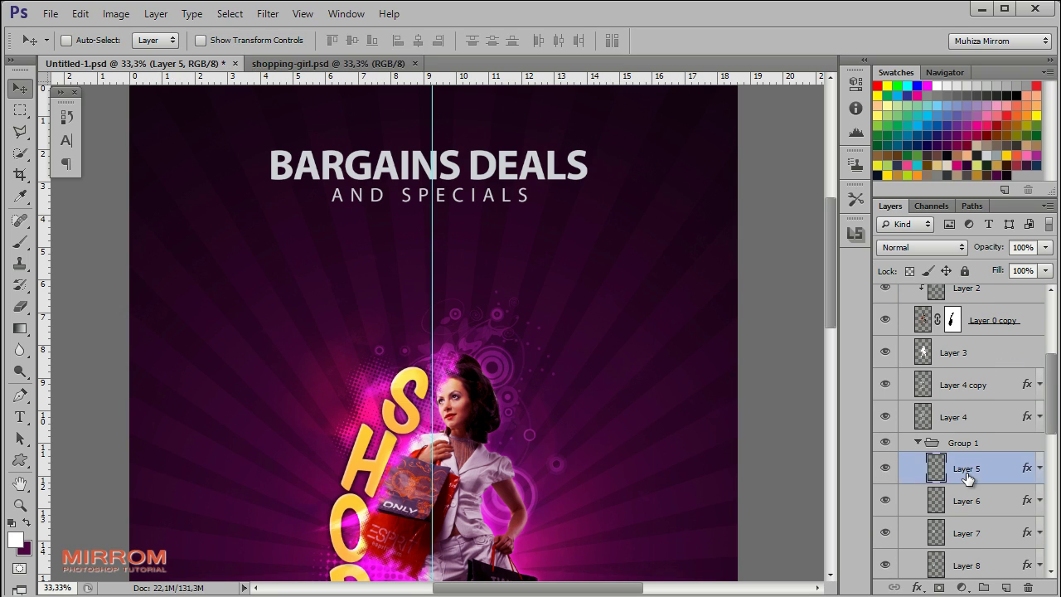
right_click(973, 471)
click(854, 511)
Step: Paste the copied layer style onto the BARGAINS DEALS layer
scroll(918, 422, up, 5)
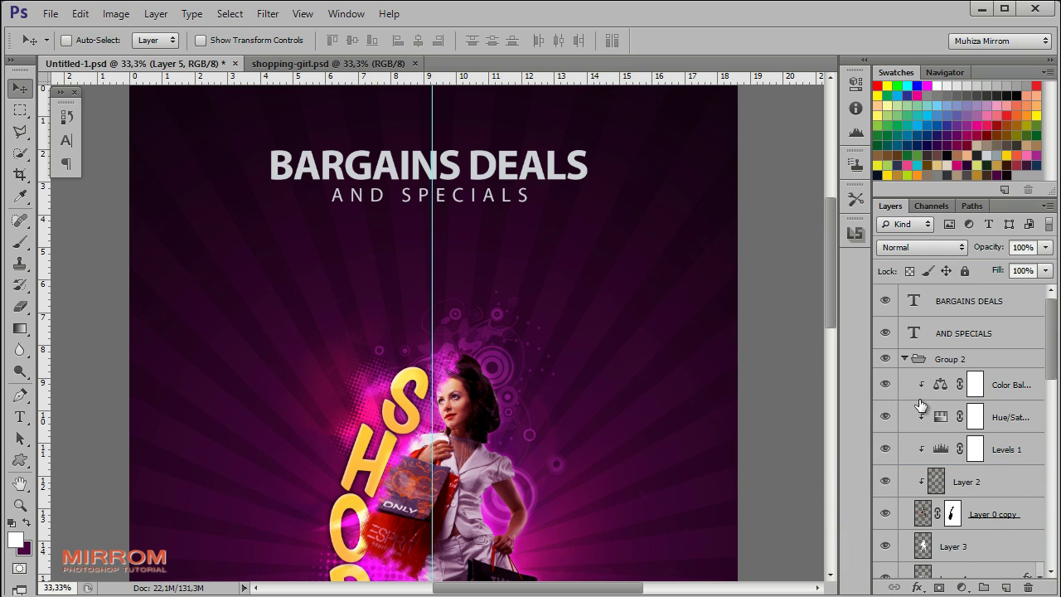
click(905, 360)
click(961, 304)
right_click(961, 305)
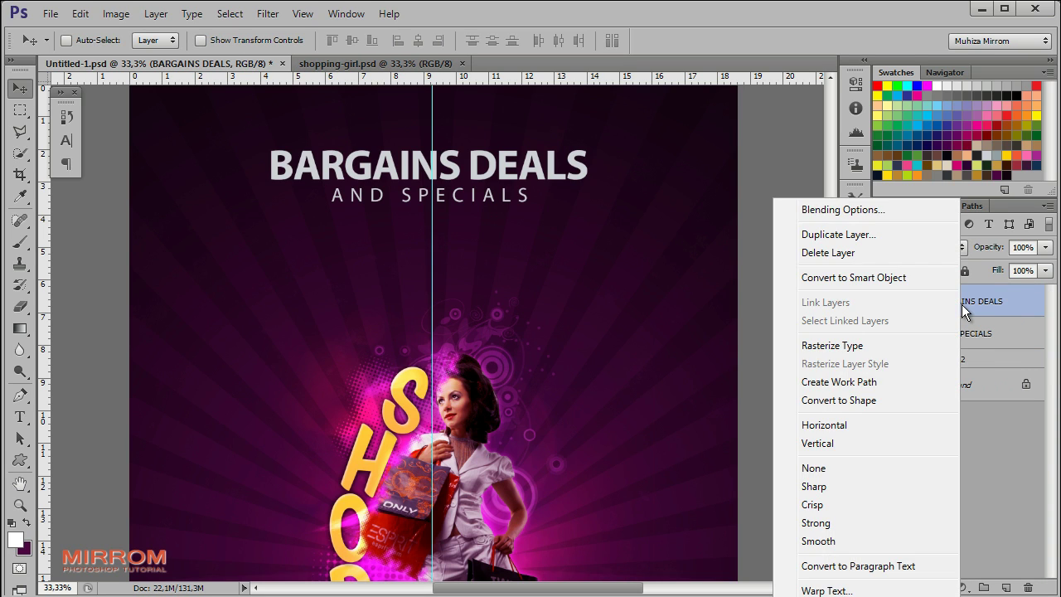
key(Escape)
right_click(978, 307)
click(965, 342)
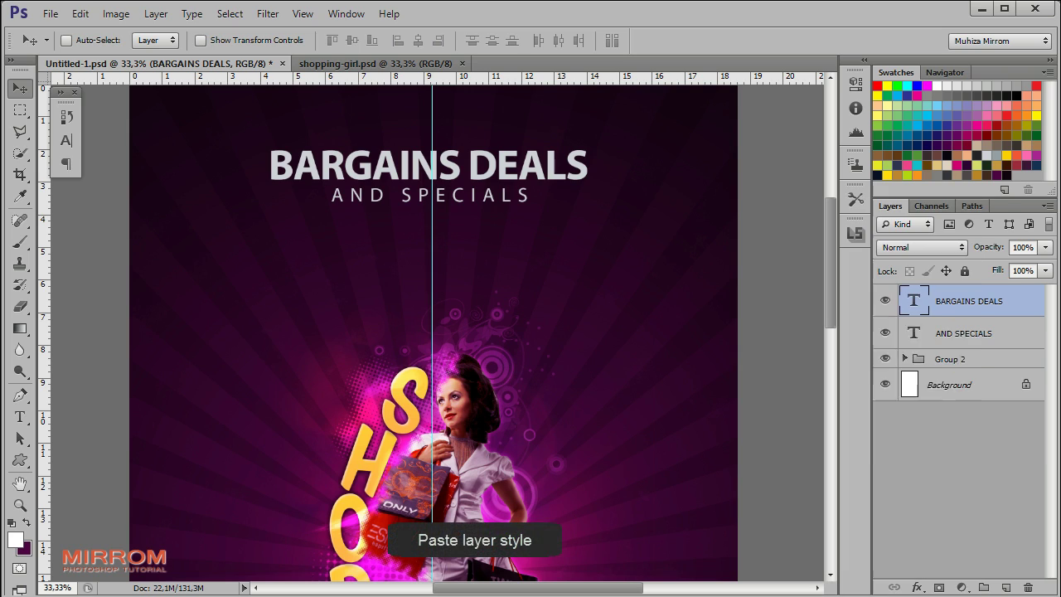
Step: Paste the same style onto AND SPECIALS via the Layer menu and collapse its effects
click(1038, 304)
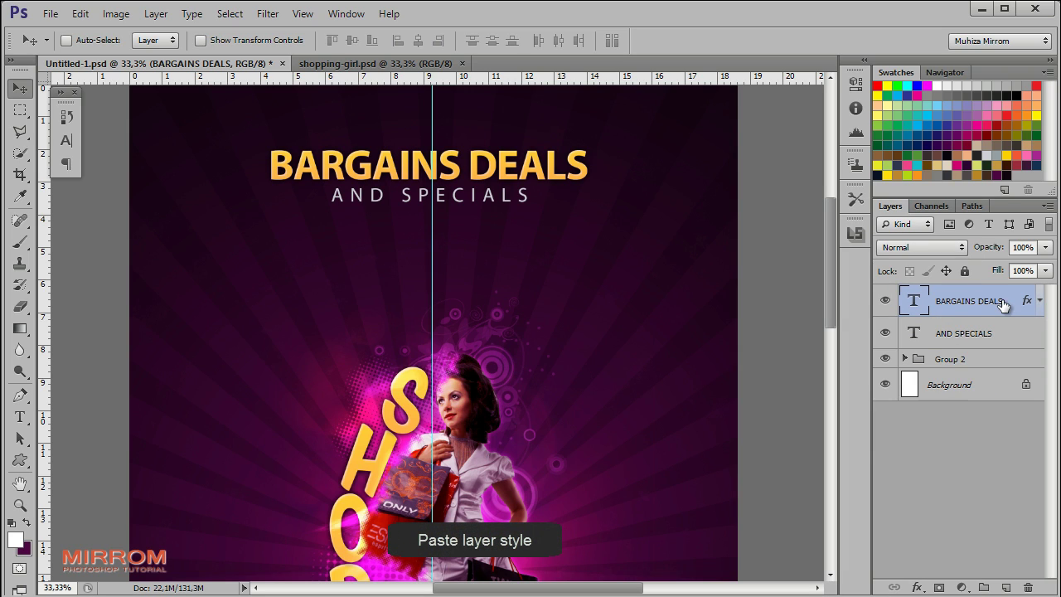
click(947, 346)
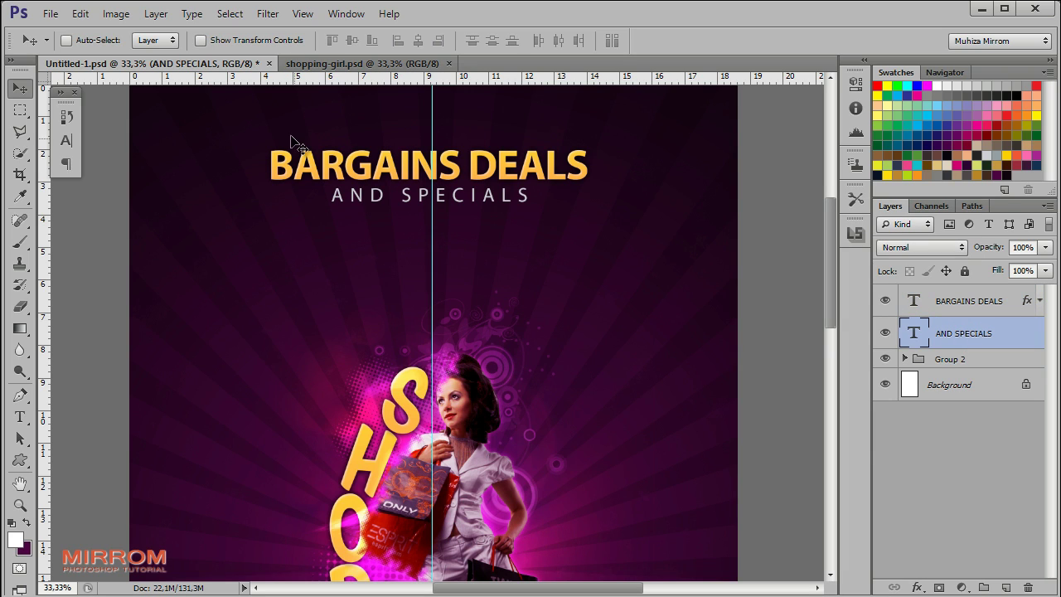
click(162, 14)
mouse_move(177, 107)
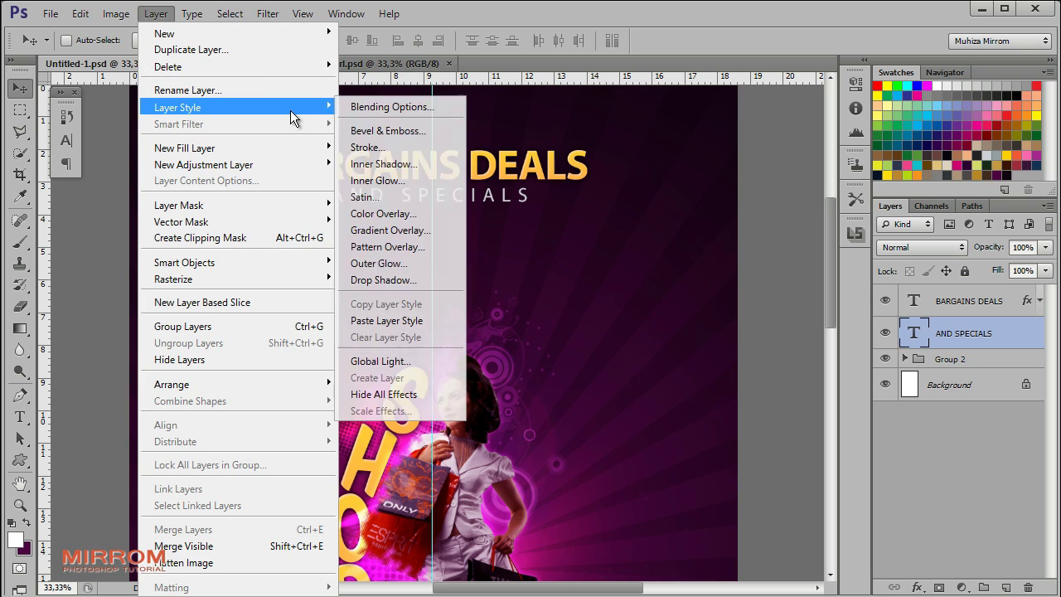
click(405, 322)
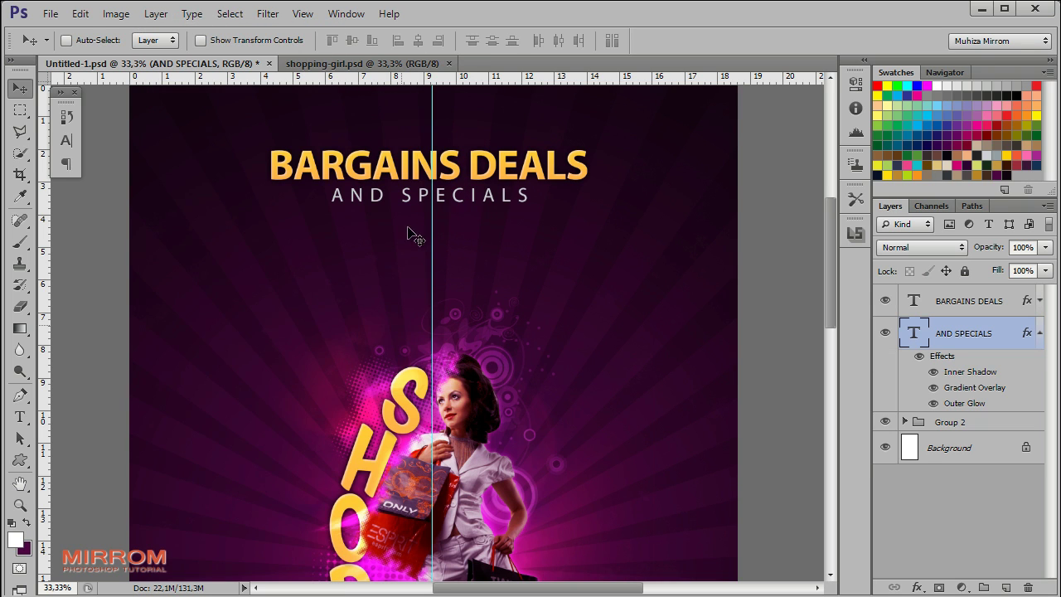
click(1039, 335)
Step: Scroll the Layers panel down and select Group 2 for the new text
scroll(592, 391, down, 1)
scroll(592, 390, down, 1)
scroll(595, 393, down, 1)
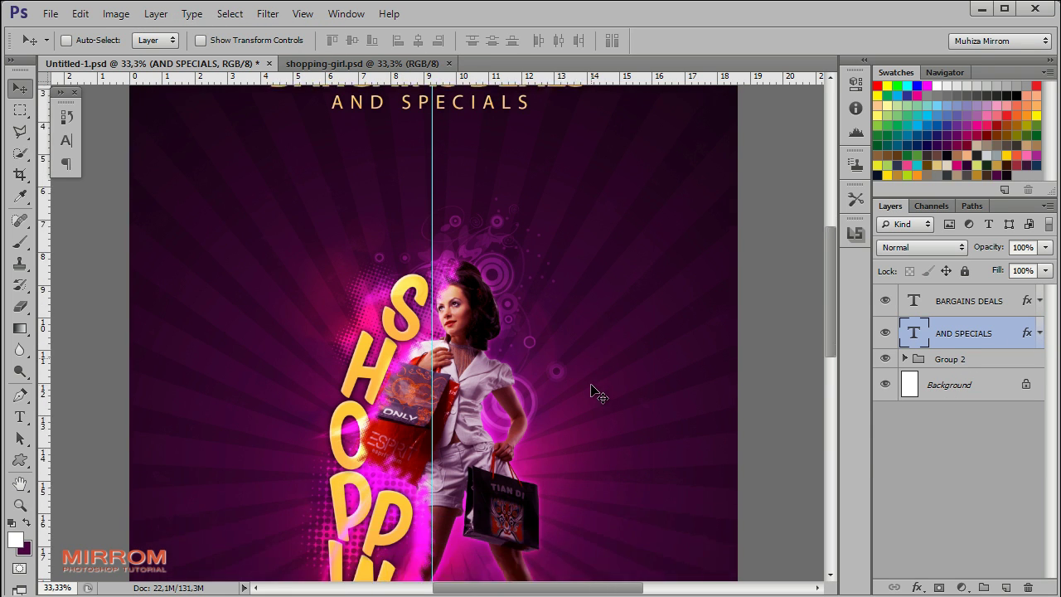
scroll(592, 390, down, 5)
scroll(592, 390, down, 1)
scroll(592, 393, down, 1)
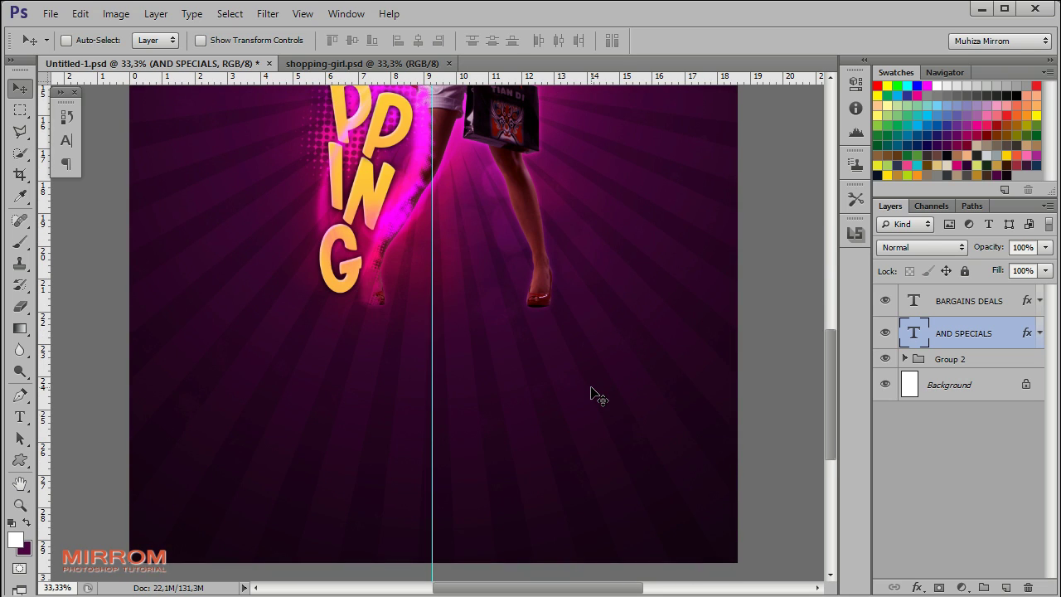
click(973, 359)
key(t)
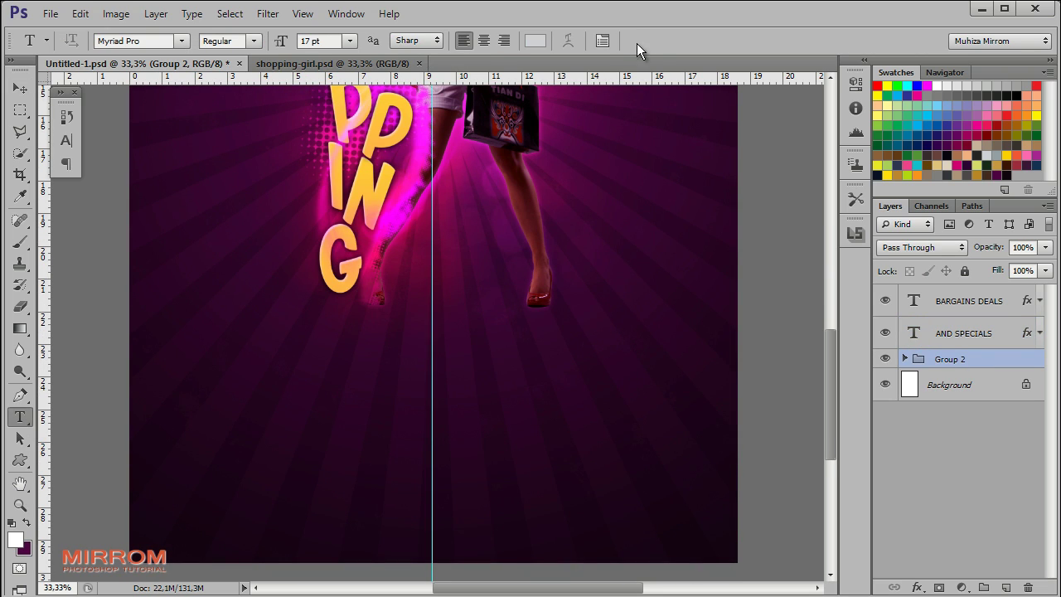
Step: Add 'Big brands, Great Styles!' beside the legs in Bold, tracking -10, centre-aligned
click(602, 40)
click(244, 170)
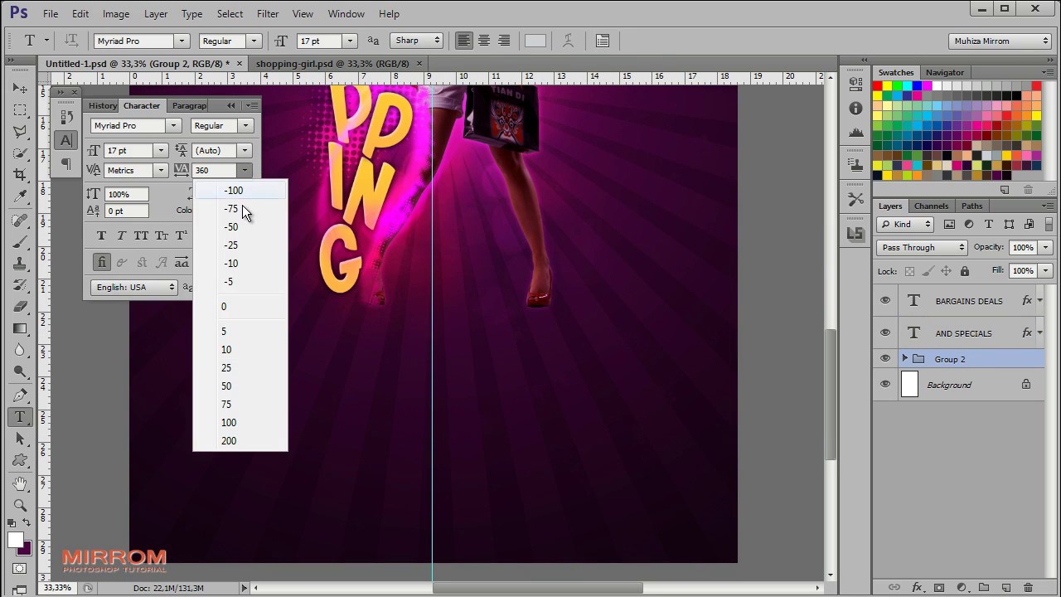
click(404, 290)
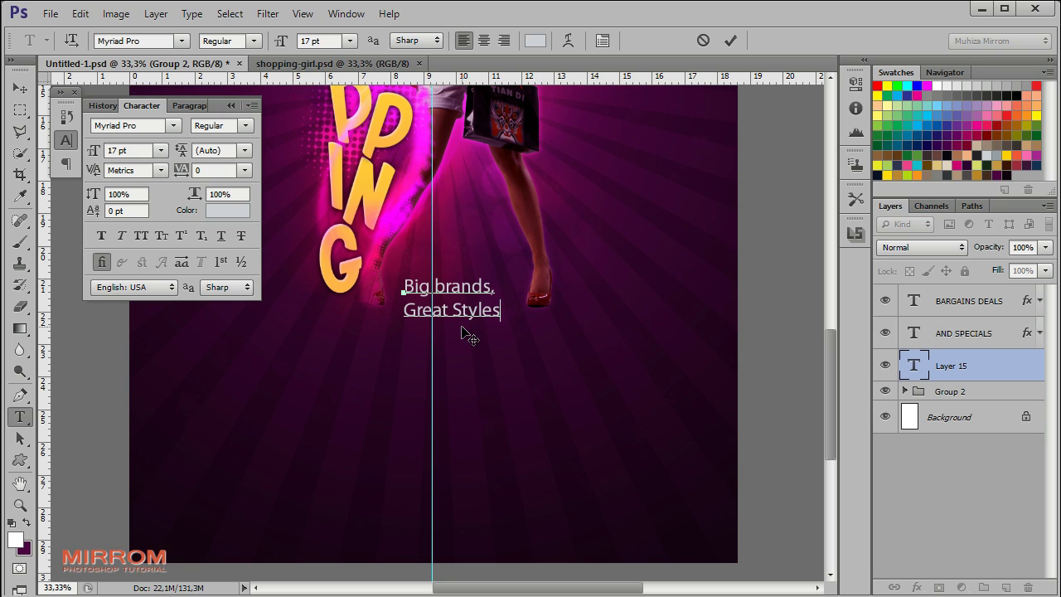
click(727, 40)
click(245, 125)
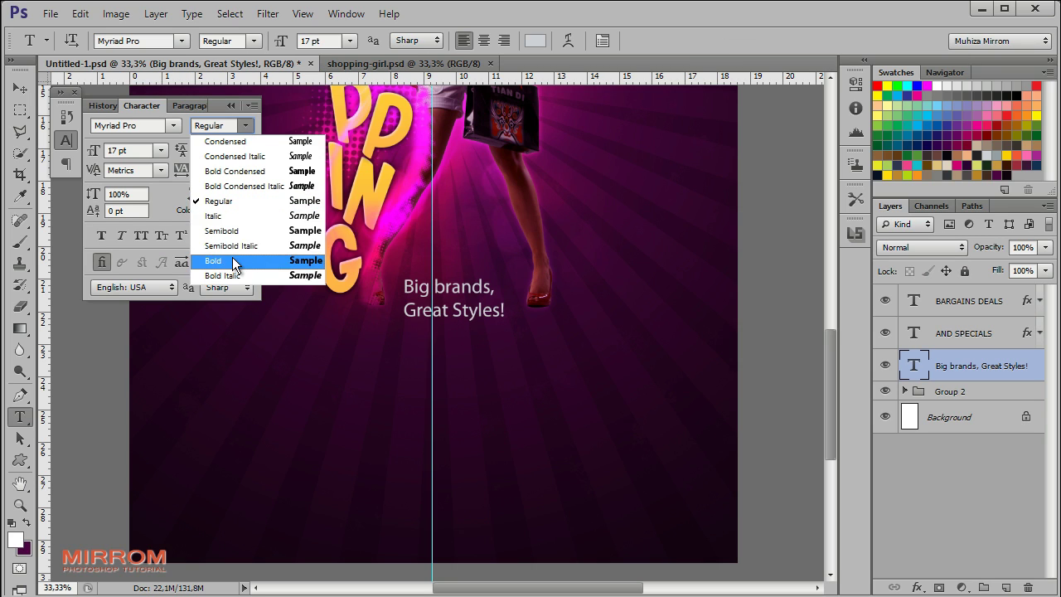
click(232, 259)
text(18)
click(244, 170)
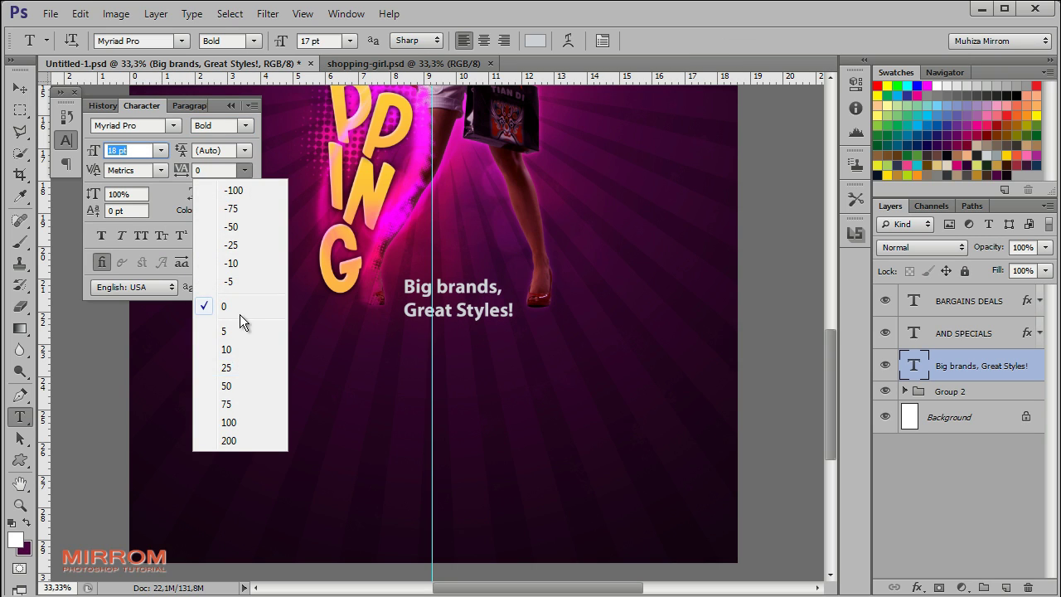
click(245, 263)
click(244, 150)
click(249, 300)
click(184, 106)
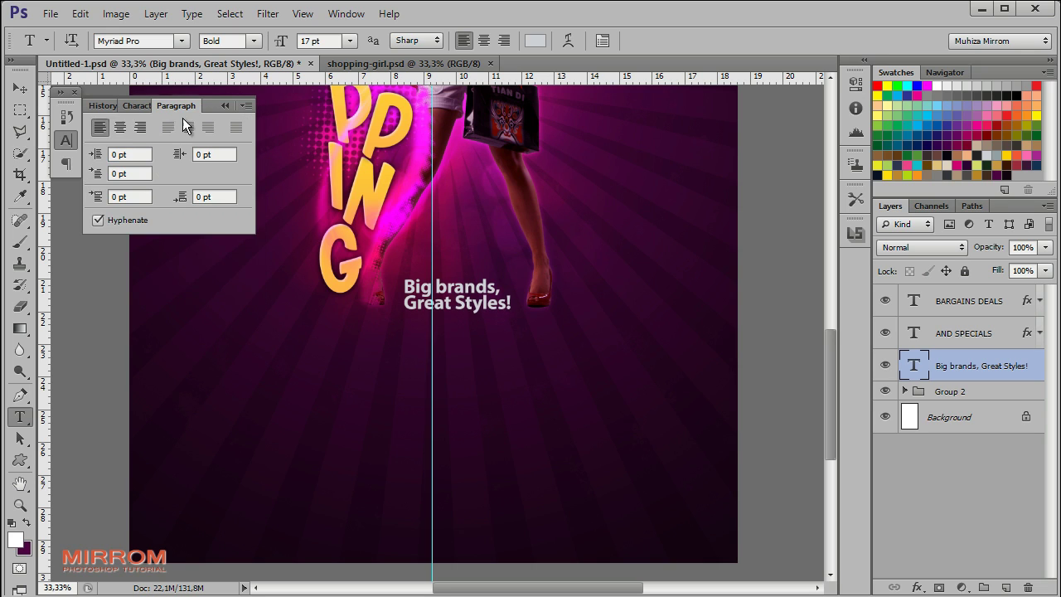
click(121, 127)
Step: Move the slogan beside the woman's legs and rotate it slightly clockwise
drag(430, 311, 506, 240)
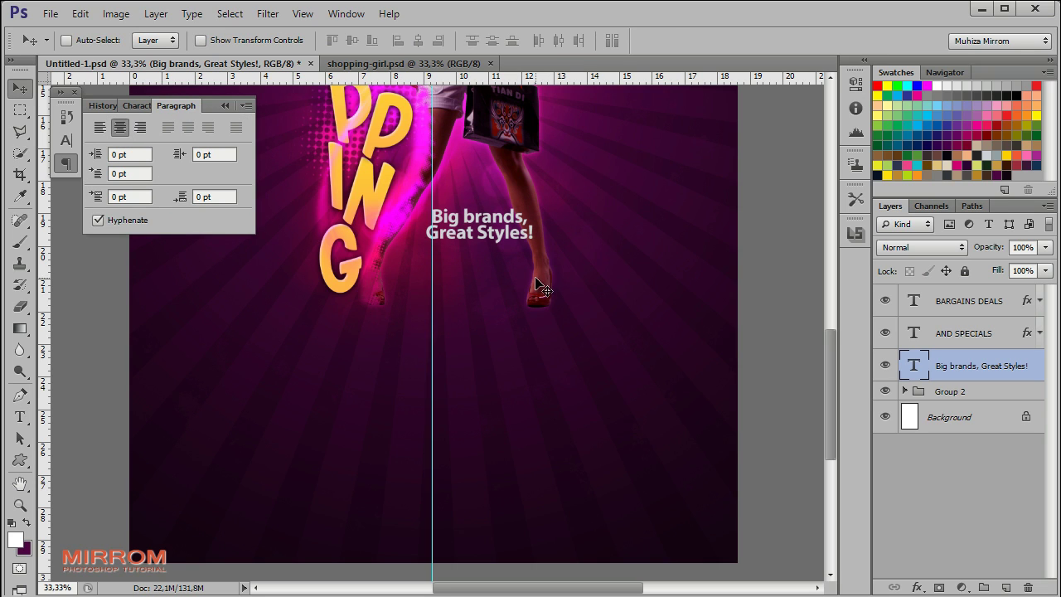
key(ctrl+t)
drag(594, 224, 590, 254)
key(Return)
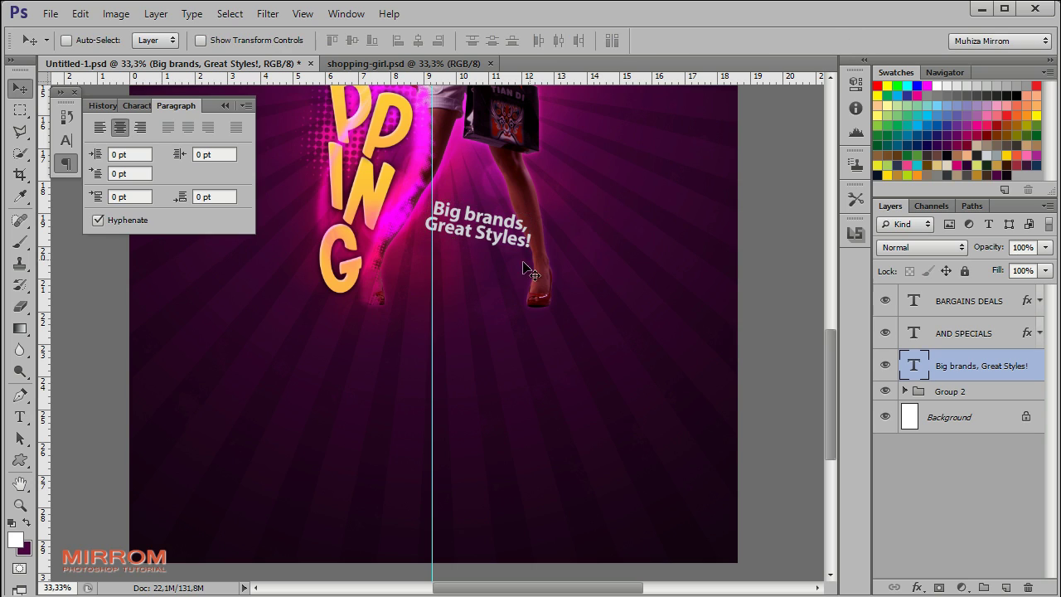
drag(522, 267, 512, 260)
click(928, 393)
Step: Add right-aligned 'Unbelievable prices' text and move it under the slogan
key(t)
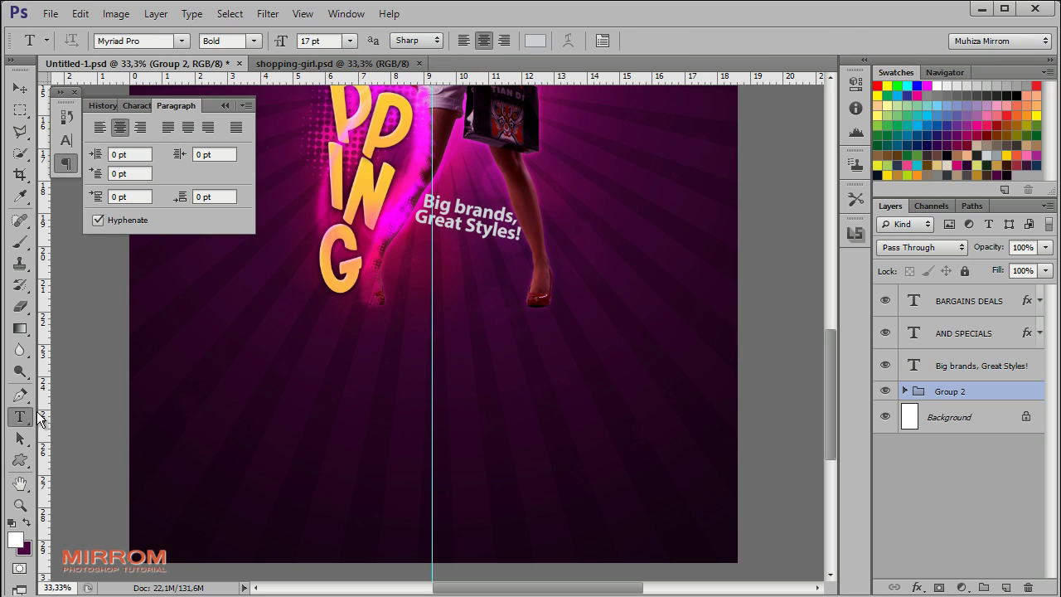
click(433, 284)
text(Unbelieva)
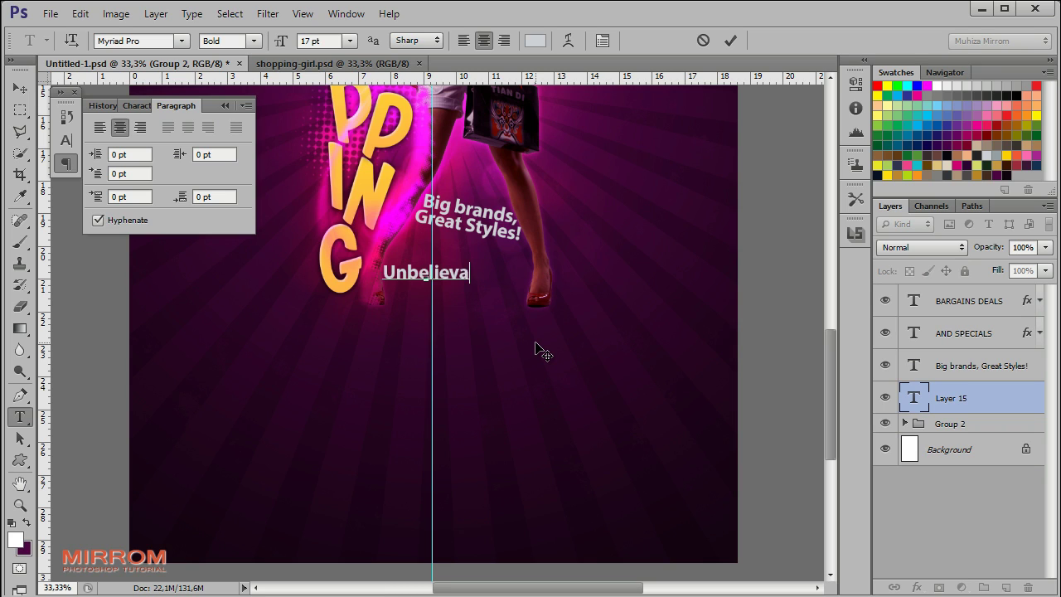
text(ble)
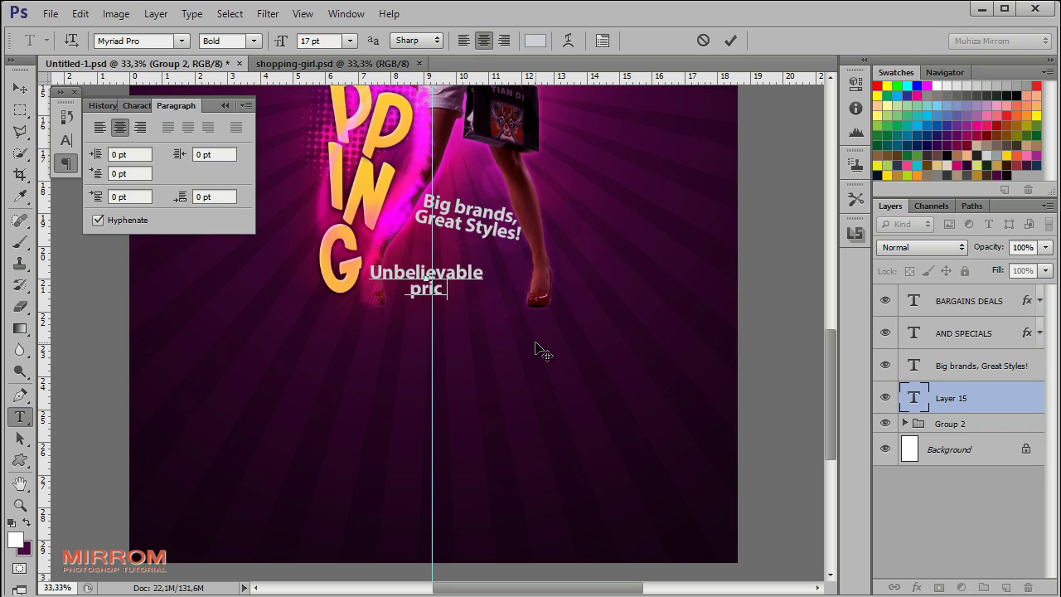
click(730, 40)
click(140, 127)
click(20, 88)
drag(399, 265, 494, 255)
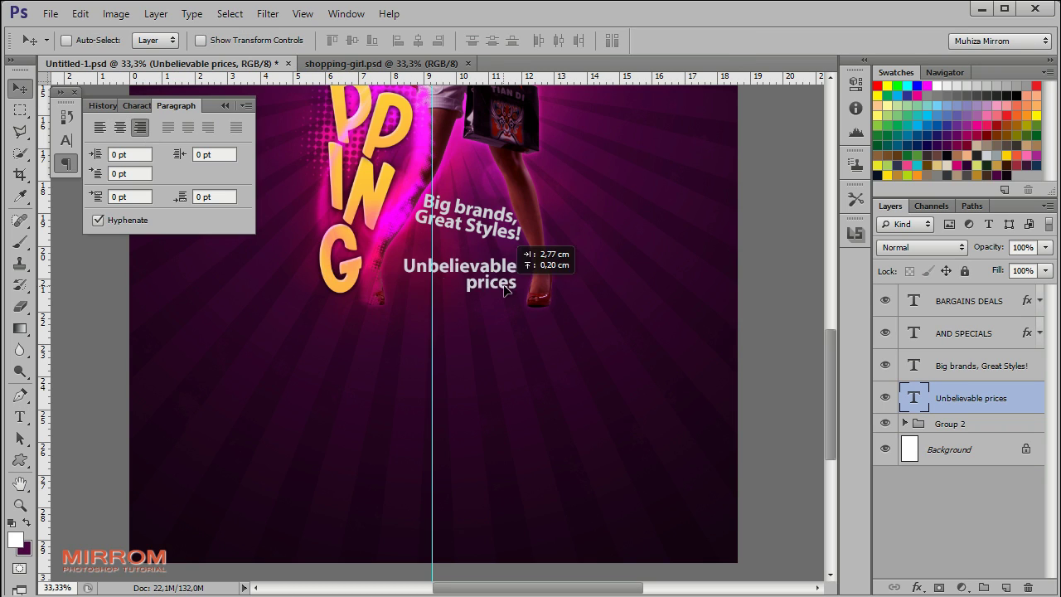
Step: Set 'Unbelievable prices' to 14 pt with 11 pt leading and raise it slightly
click(128, 105)
click(161, 150)
click(149, 305)
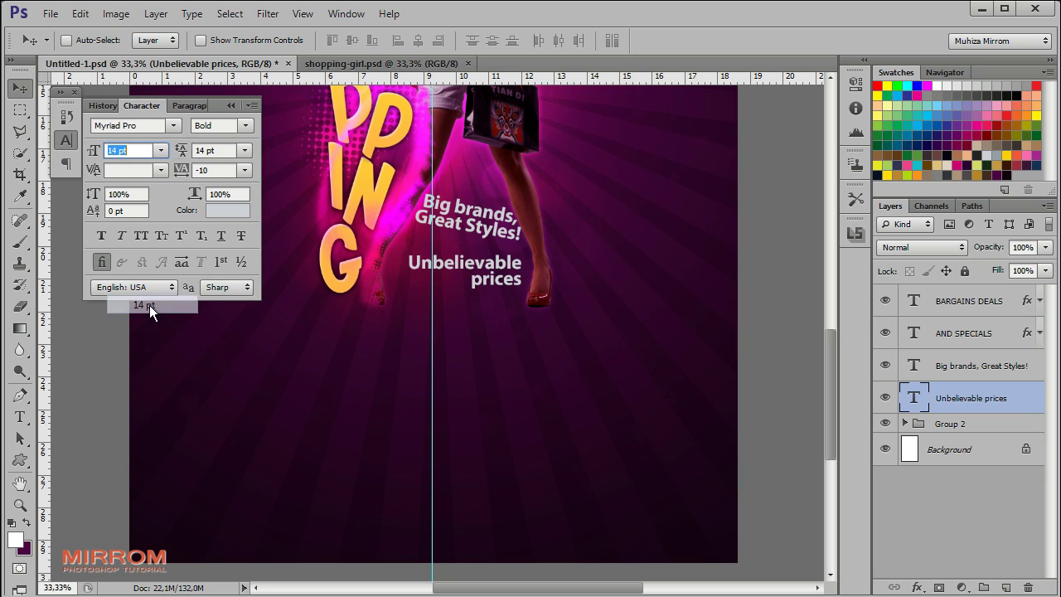
click(243, 150)
click(242, 284)
key(Tab)
text(11)
key(Return)
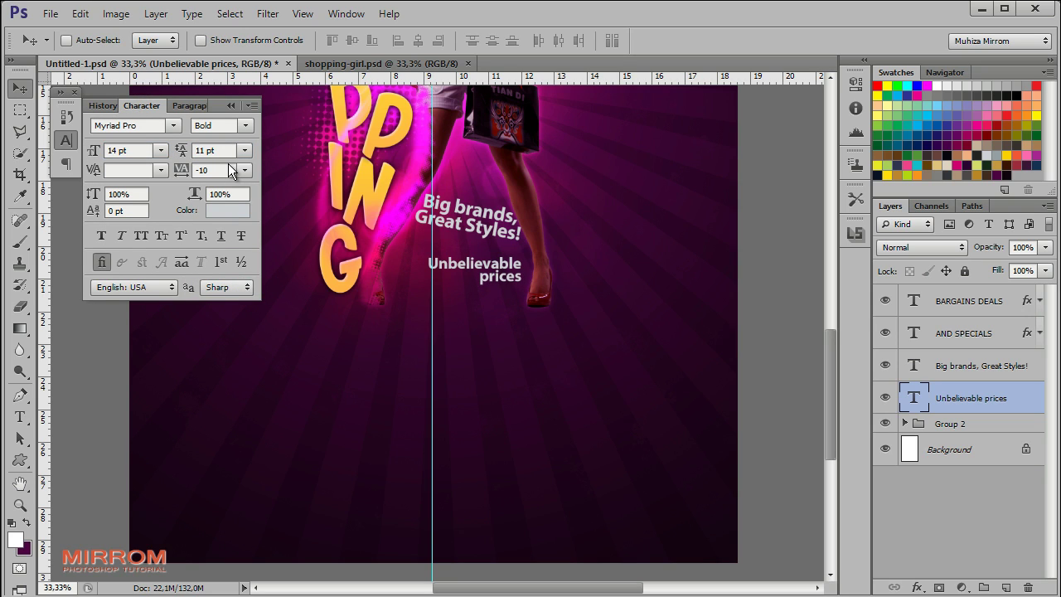
drag(503, 277, 522, 270)
Step: Tilt 'Unbelievable prices' about 10 degrees and nudge it left and down
key(ctrl+t)
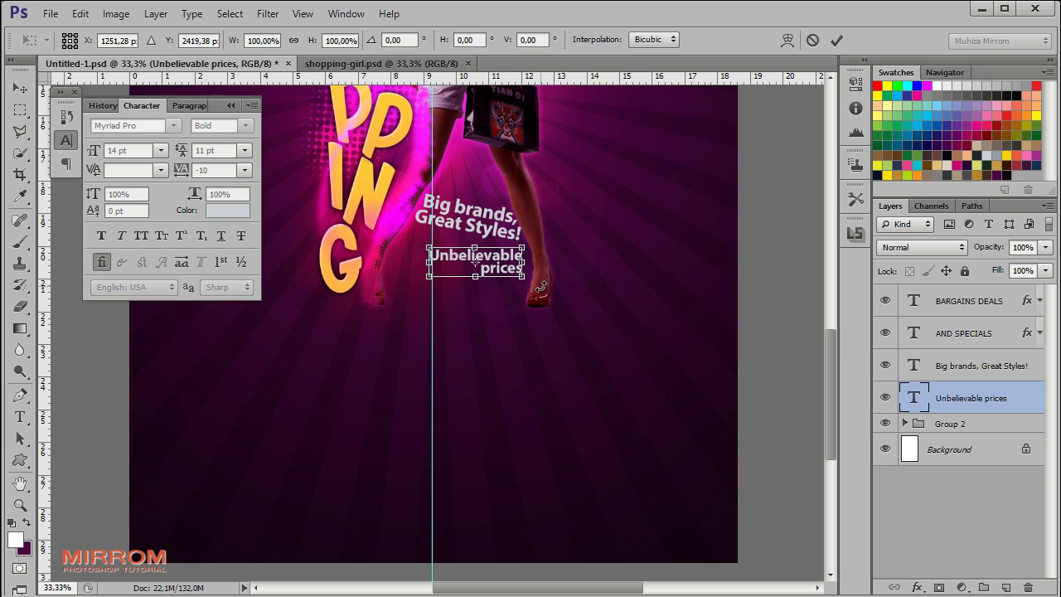
drag(561, 310, 553, 310)
key(Return)
drag(497, 253, 476, 249)
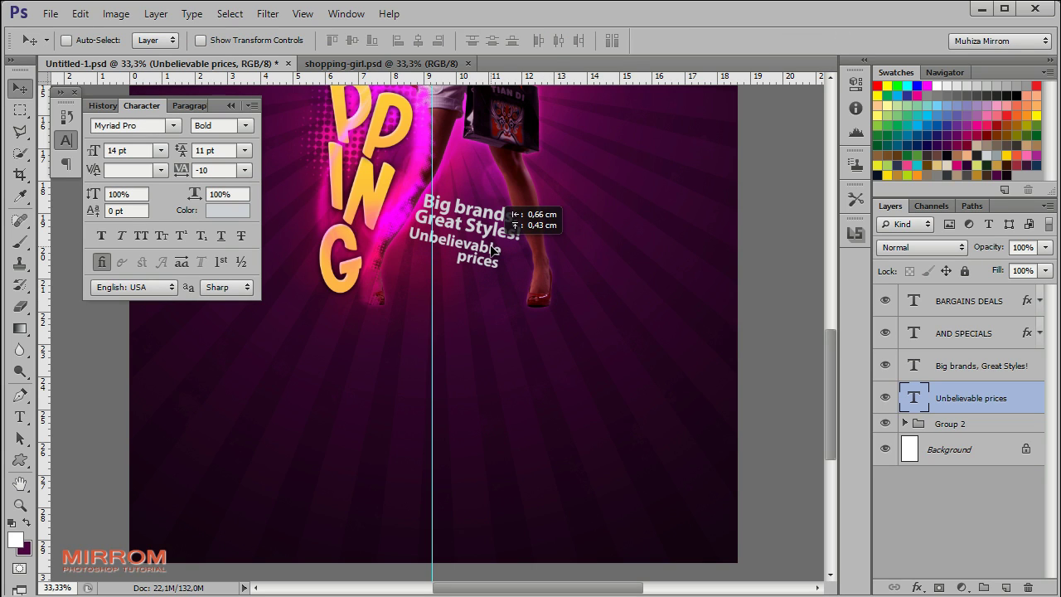
key(shift+Left)
key(shift+Down)
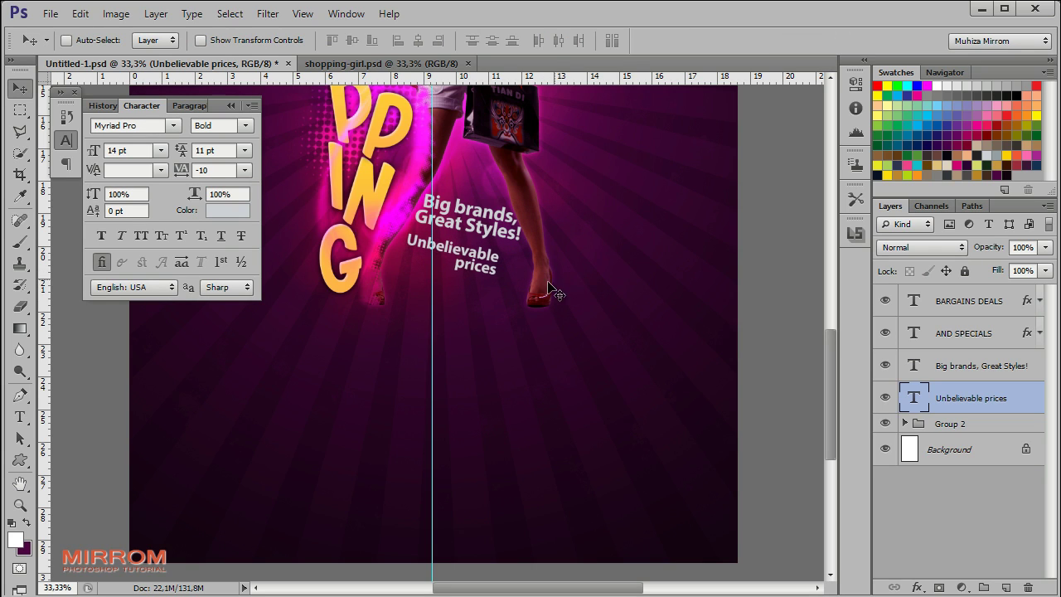
Step: Select Group 2 and start a new text line below for the '70' figure
click(944, 424)
key(t)
click(418, 348)
text(70)
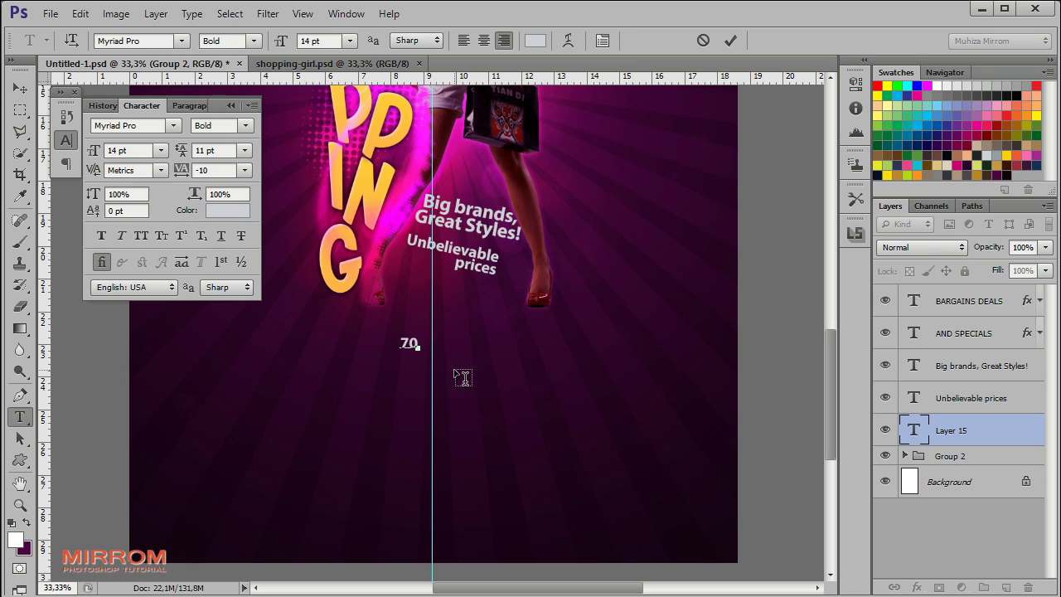
Step: Style the 70% text in large Harlow Solid Italic with -100 letter spacing
click(730, 40)
key(v)
drag(399, 389, 451, 335)
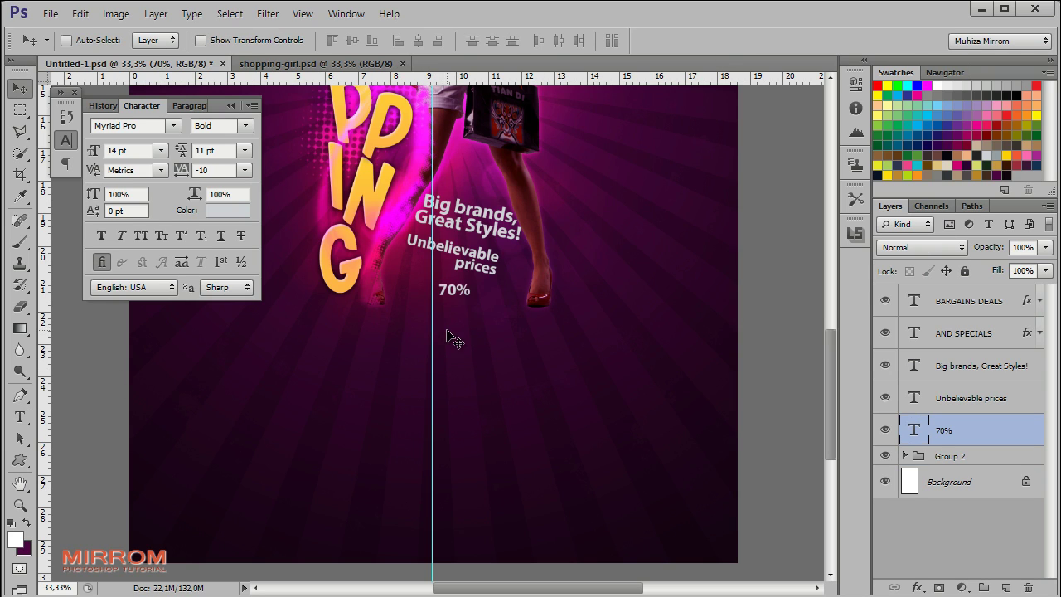
click(173, 125)
click(173, 262)
click(160, 150)
click(120, 432)
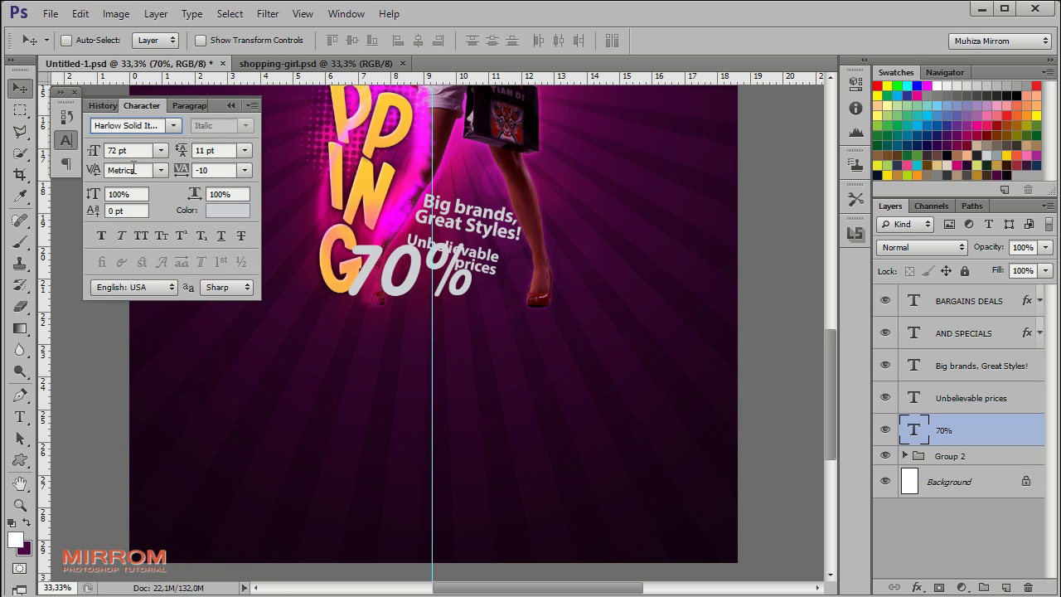
click(245, 170)
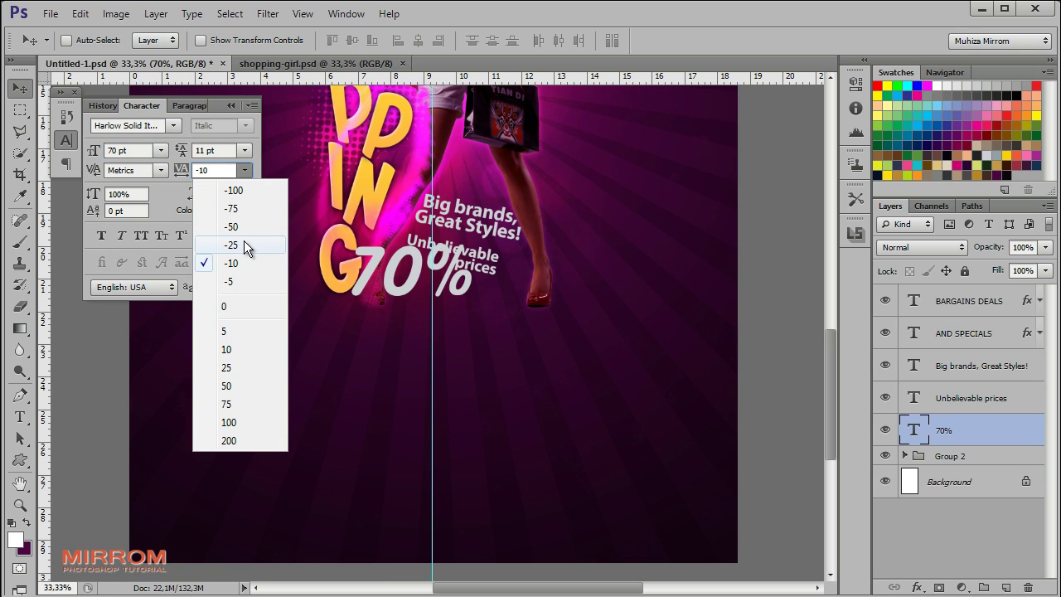
click(244, 242)
click(245, 169)
click(236, 194)
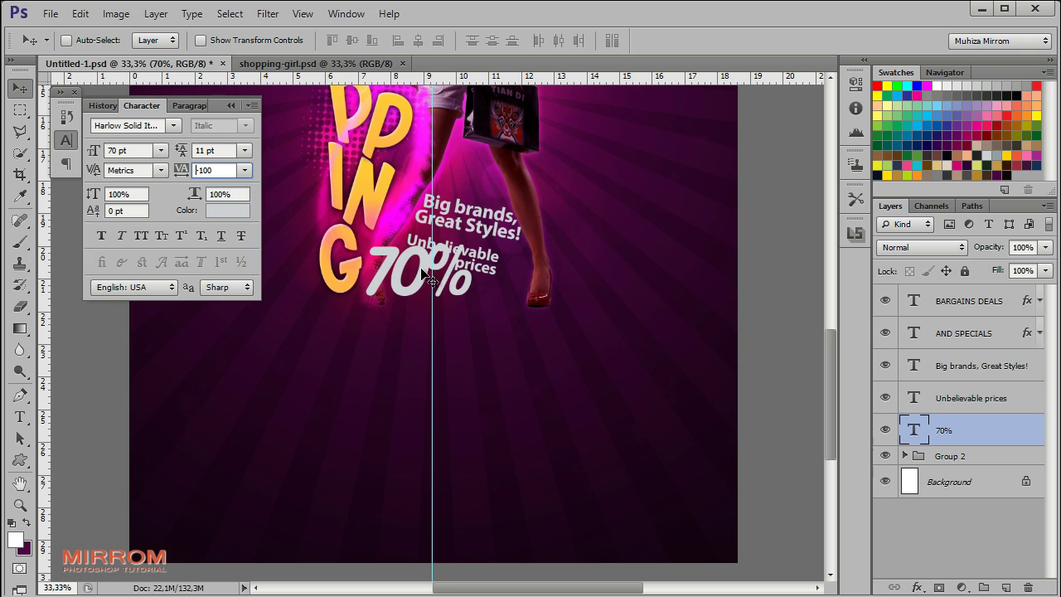
Step: Tilt 70% about 10 degrees clockwise and position it under 'Unbelievable prices'
drag(453, 308, 490, 349)
key(ctrl+t)
drag(597, 319, 627, 351)
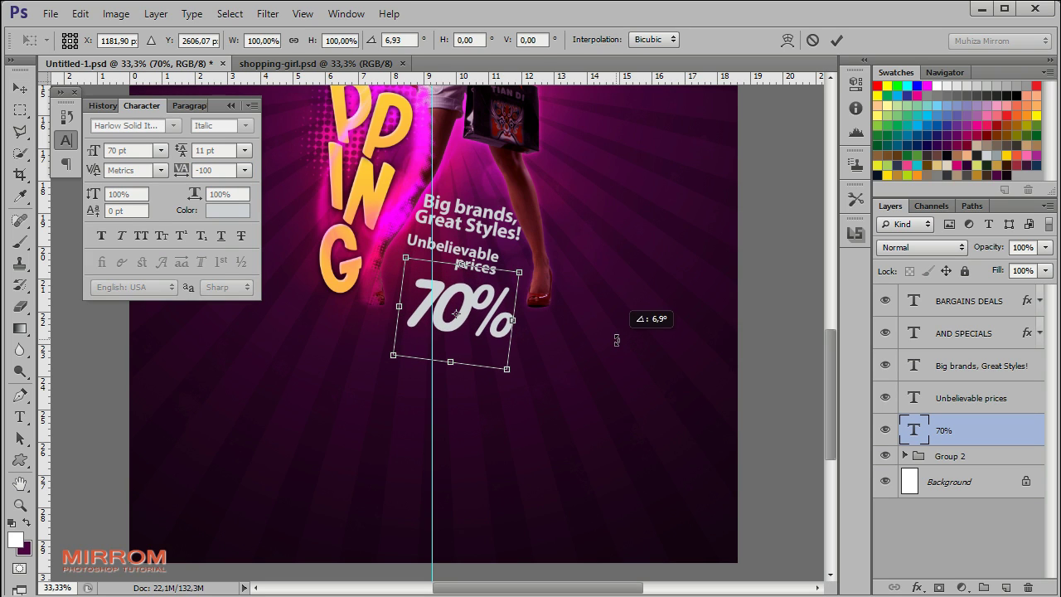
key(Return)
drag(500, 324, 503, 326)
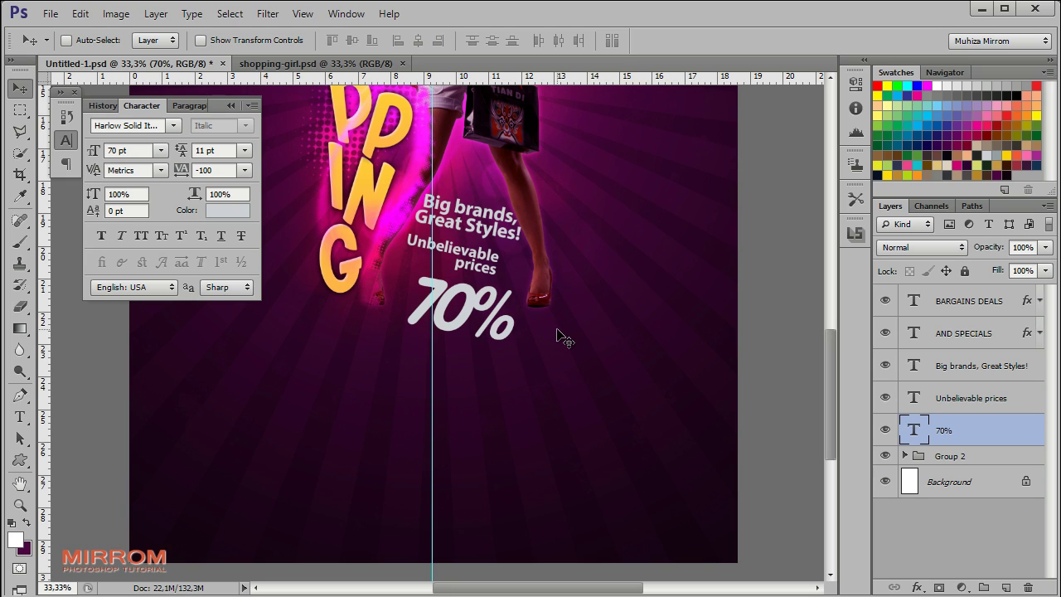
key(shift+Left)
key(shift+Up)
Step: Paste the copied gold layer style onto 70% and collapse its effects list
right_click(984, 438)
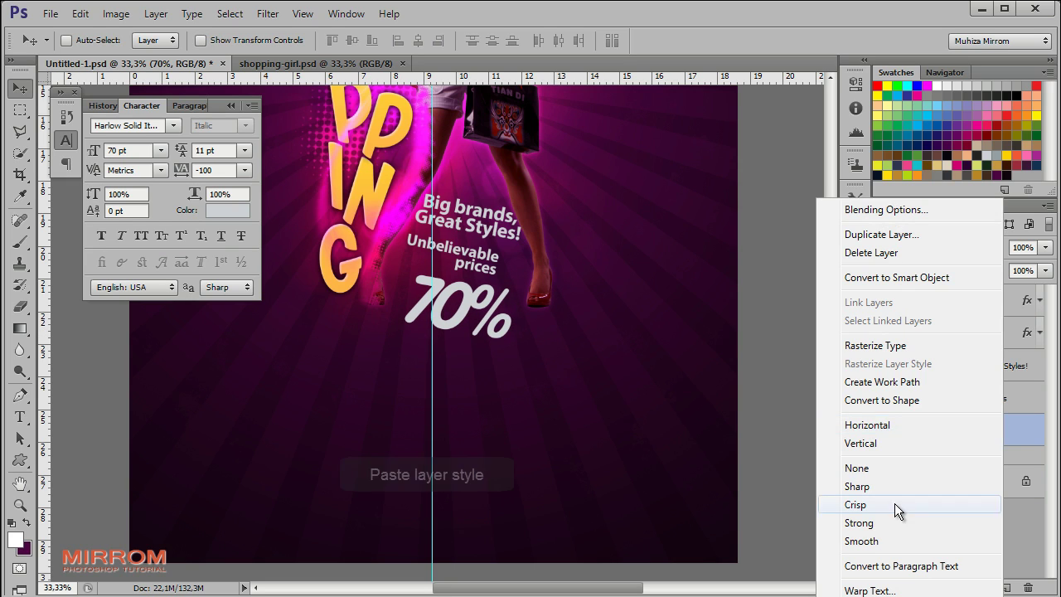
click(870, 596)
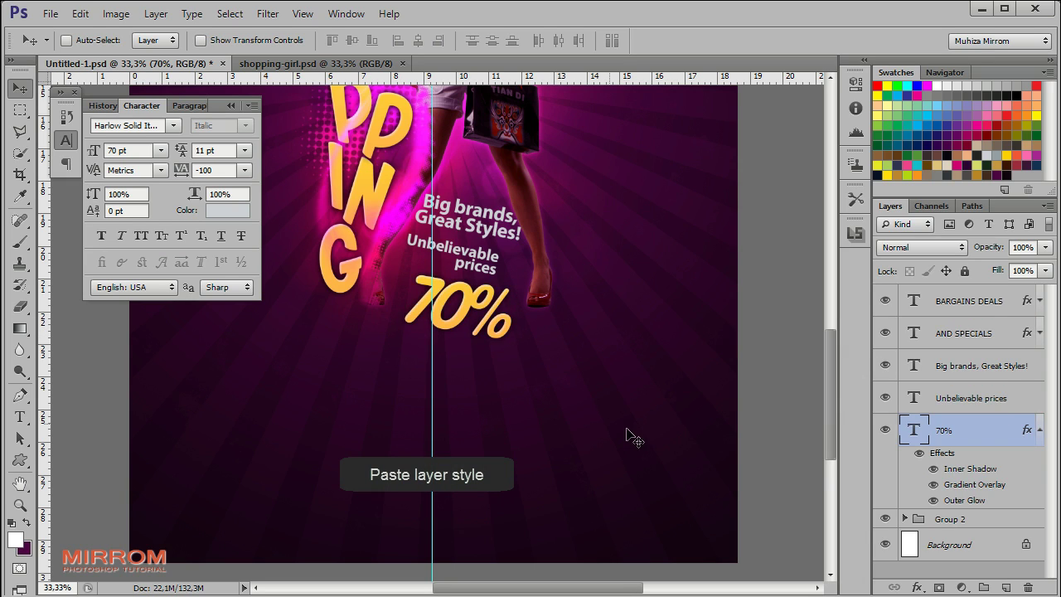
click(1037, 431)
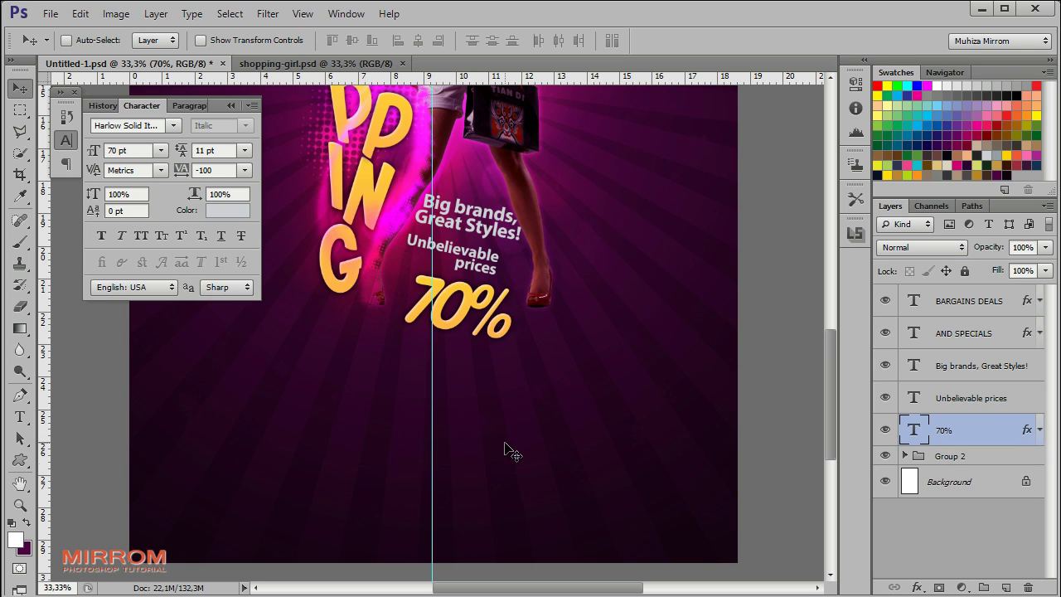
click(949, 457)
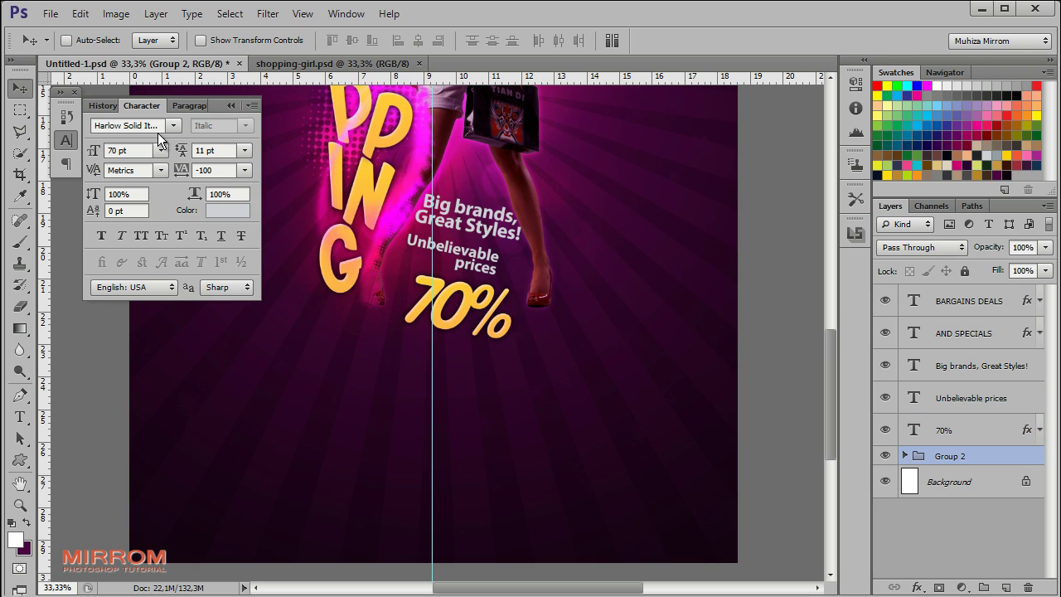
Step: Type 'THE BIG PRICE SHOW' below the 70% at 26 pt
click(945, 312)
key(t)
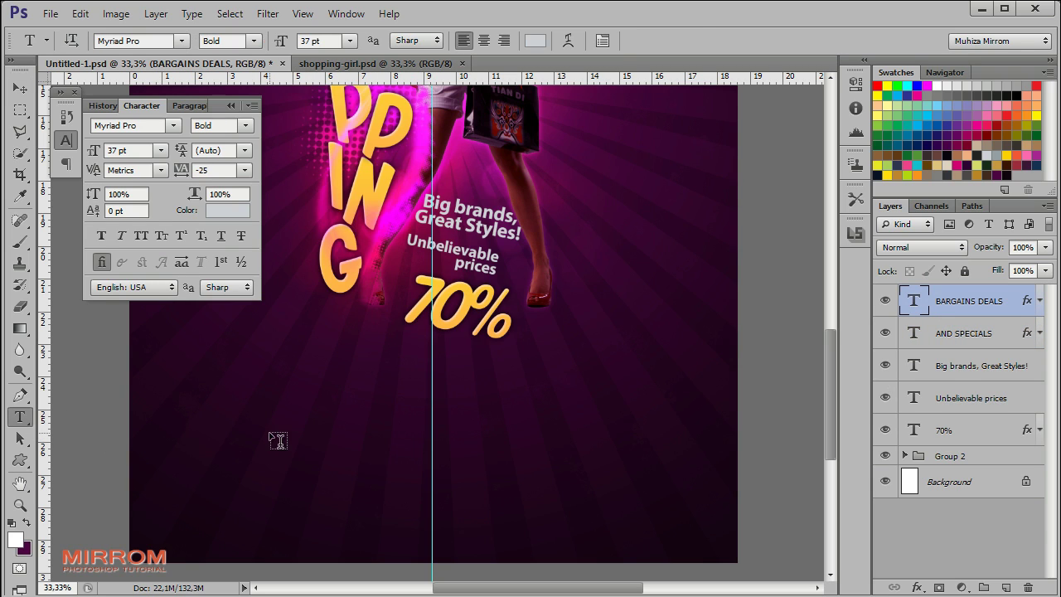
click(269, 431)
text(THE BI)
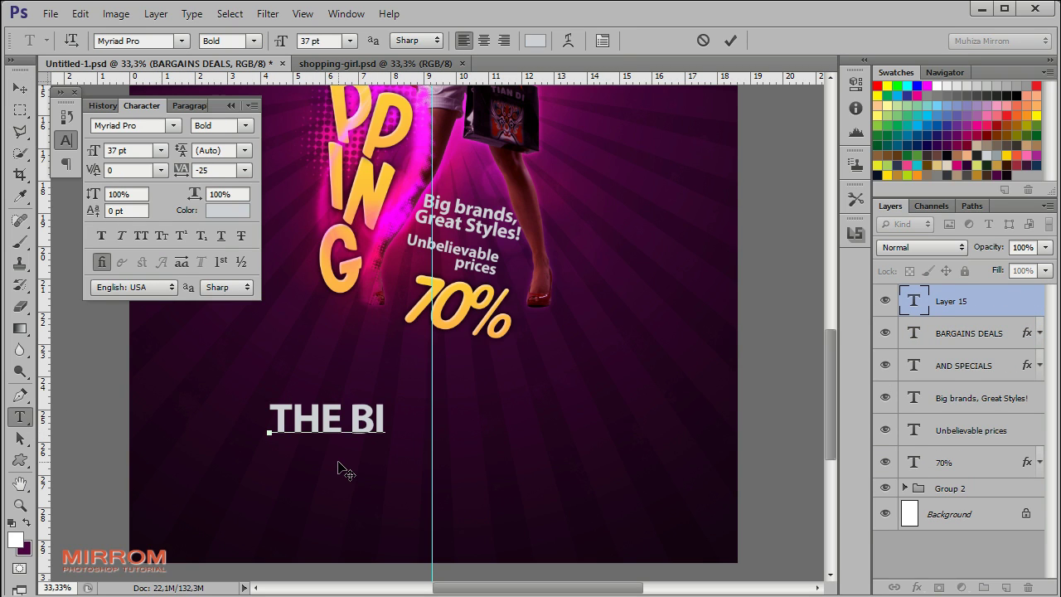
text(G PRICE SHOW)
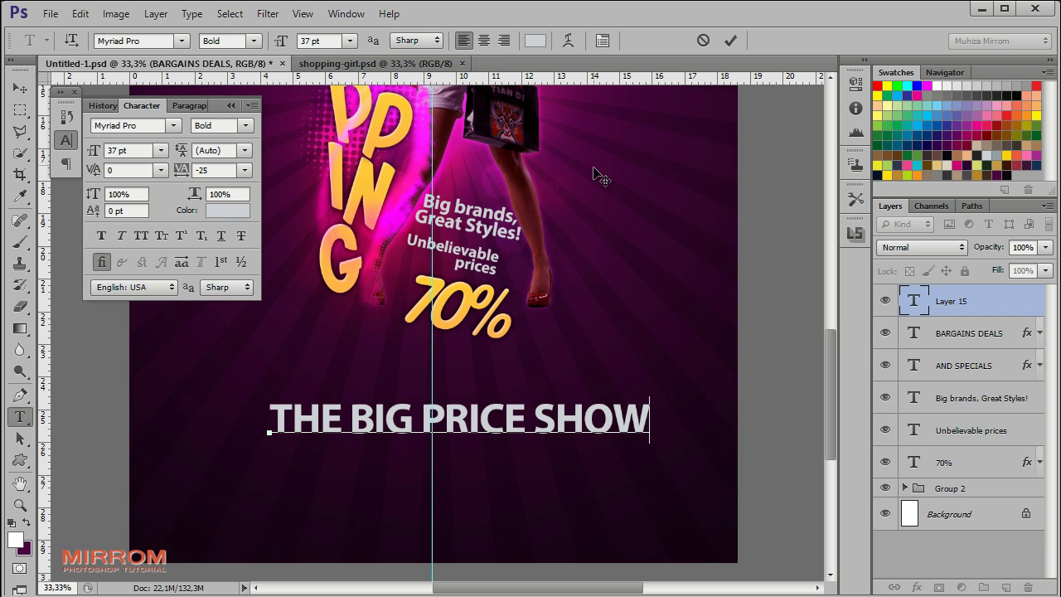
click(160, 150)
click(161, 339)
key(ctrl+Return)
Step: Place the title under 70% with tracking -10 and stack its layer above Group 2
key(v)
drag(473, 456, 524, 395)
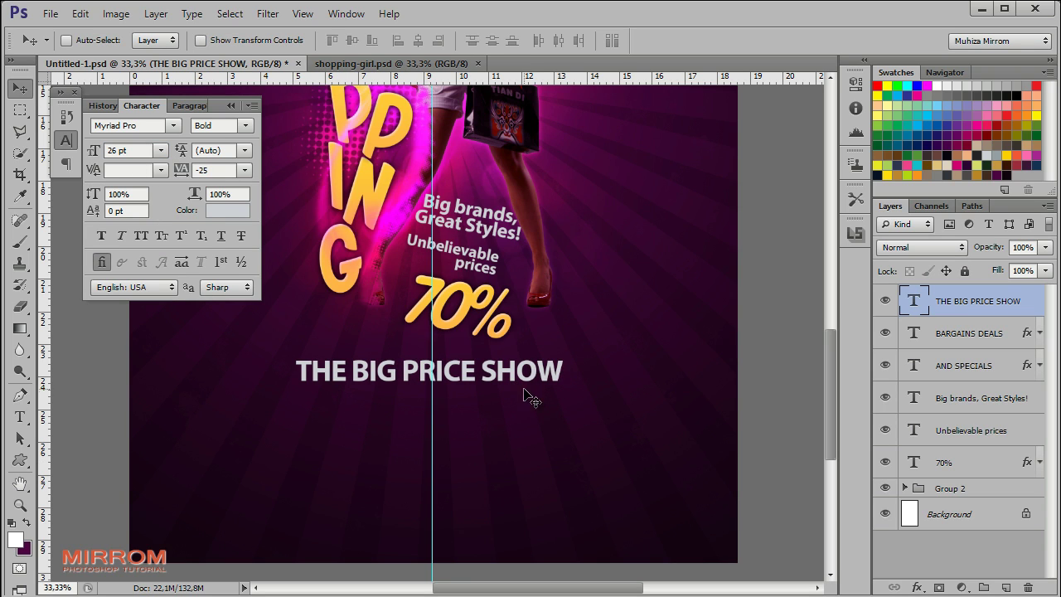
click(245, 170)
click(241, 264)
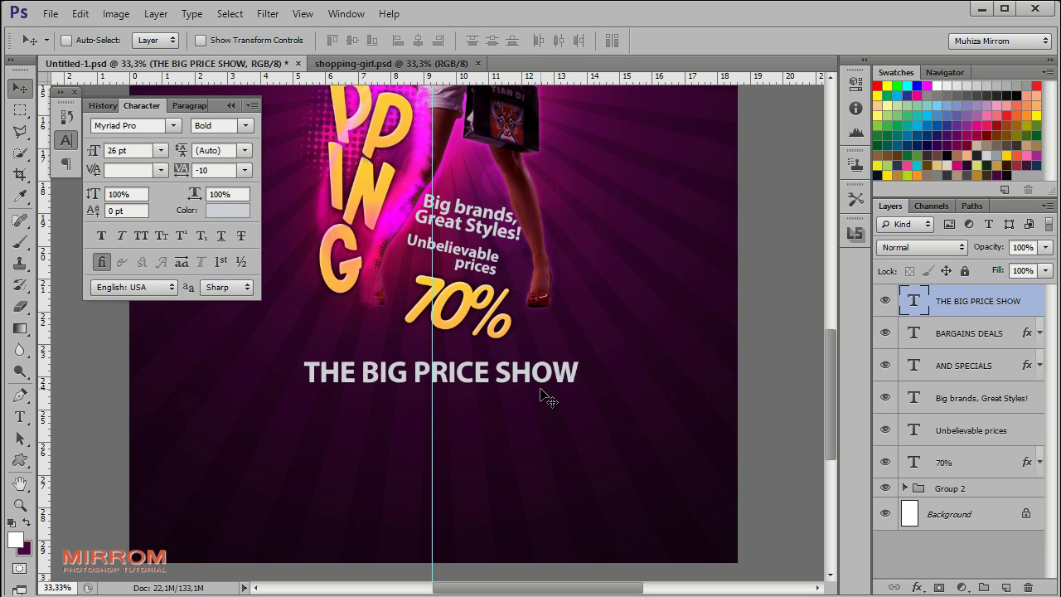
drag(979, 307, 961, 478)
Step: Add the 'Lifestyle Brands, Discount Shopping!' subtitle in 14 pt Regular
click(953, 489)
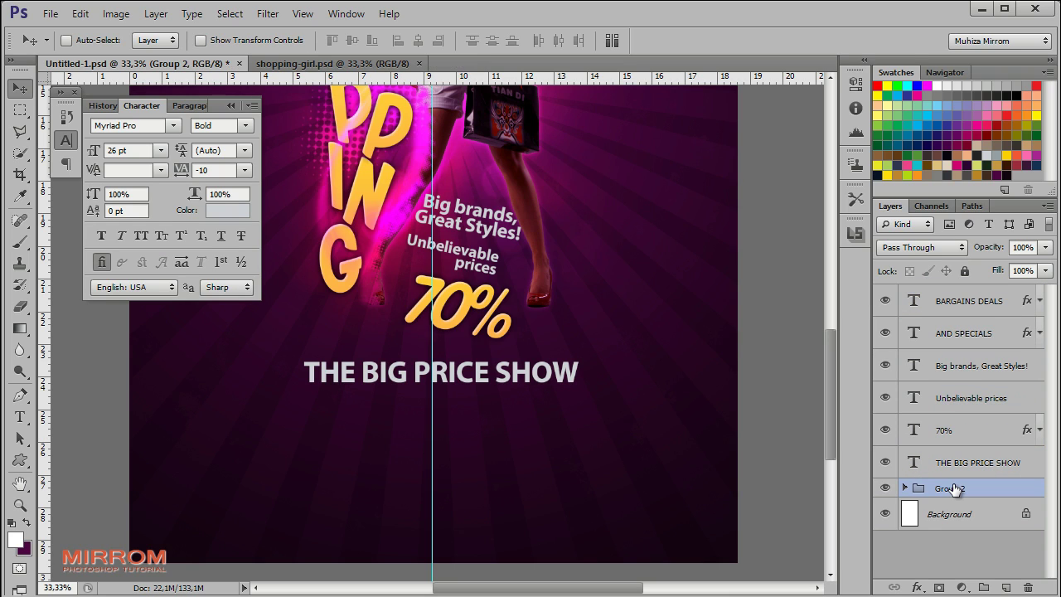
click(20, 416)
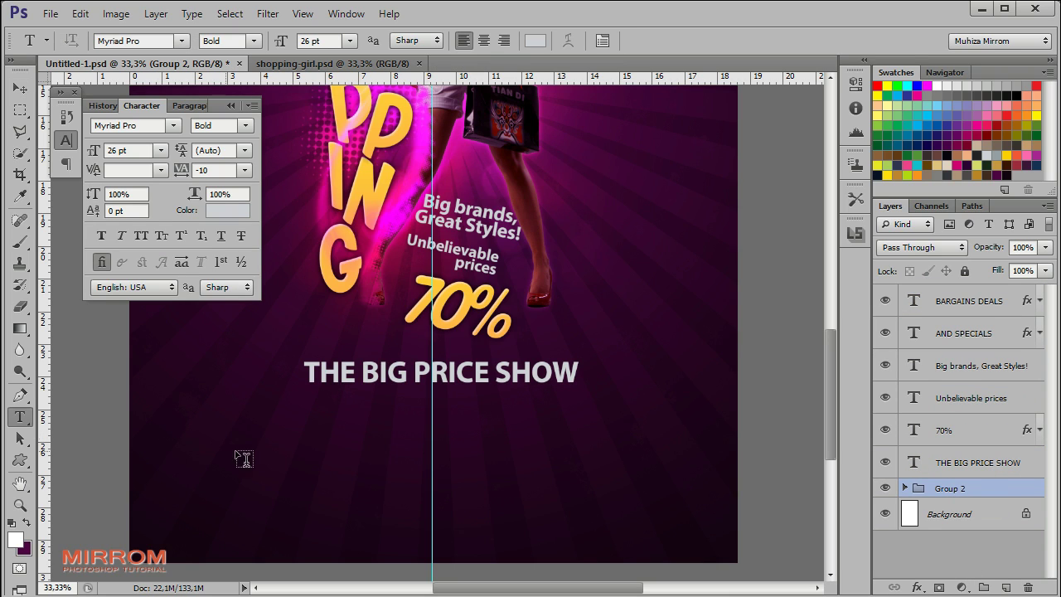
click(279, 434)
text(Life)
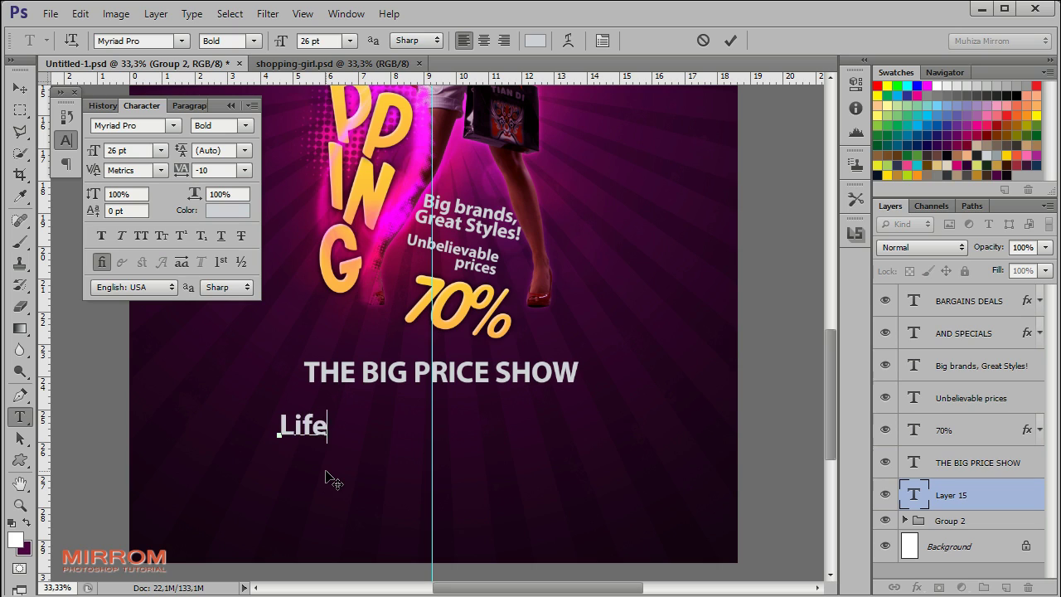
text(style Brands, Discou)
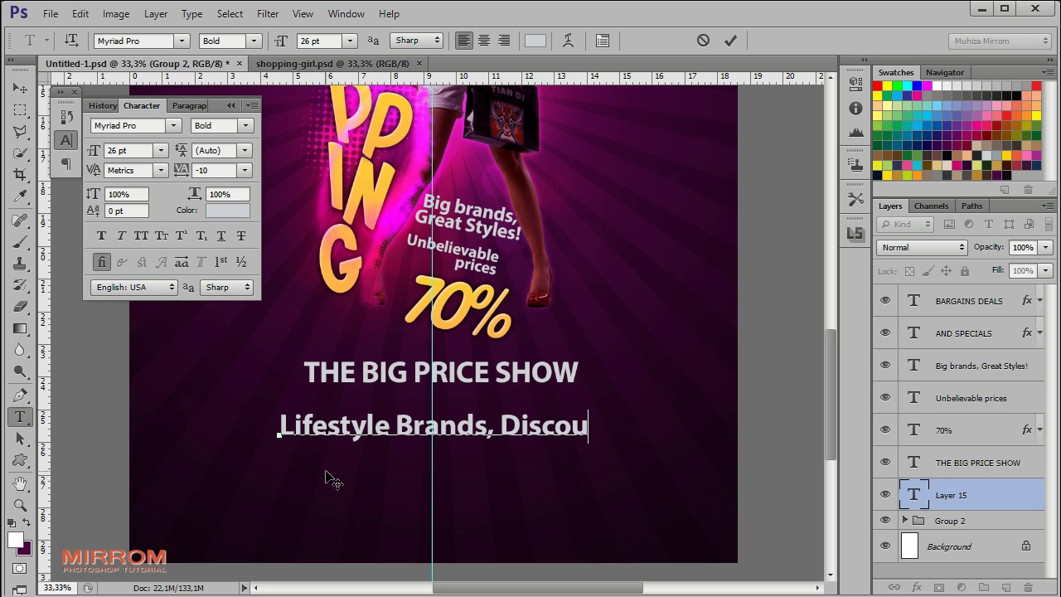
text(nt Shopping)
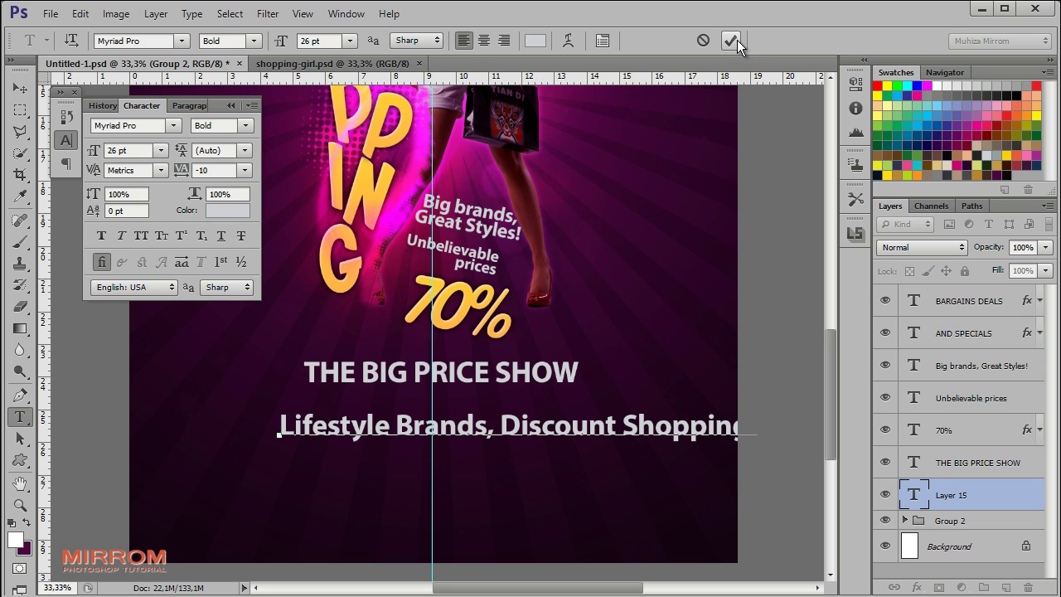
click(731, 40)
click(161, 150)
click(136, 306)
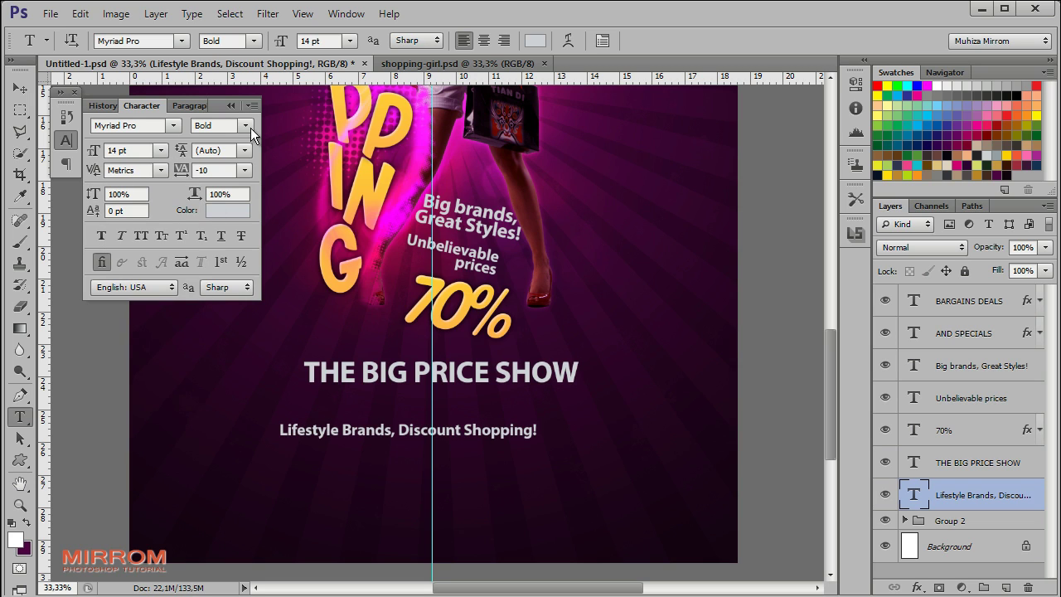
click(250, 129)
click(239, 202)
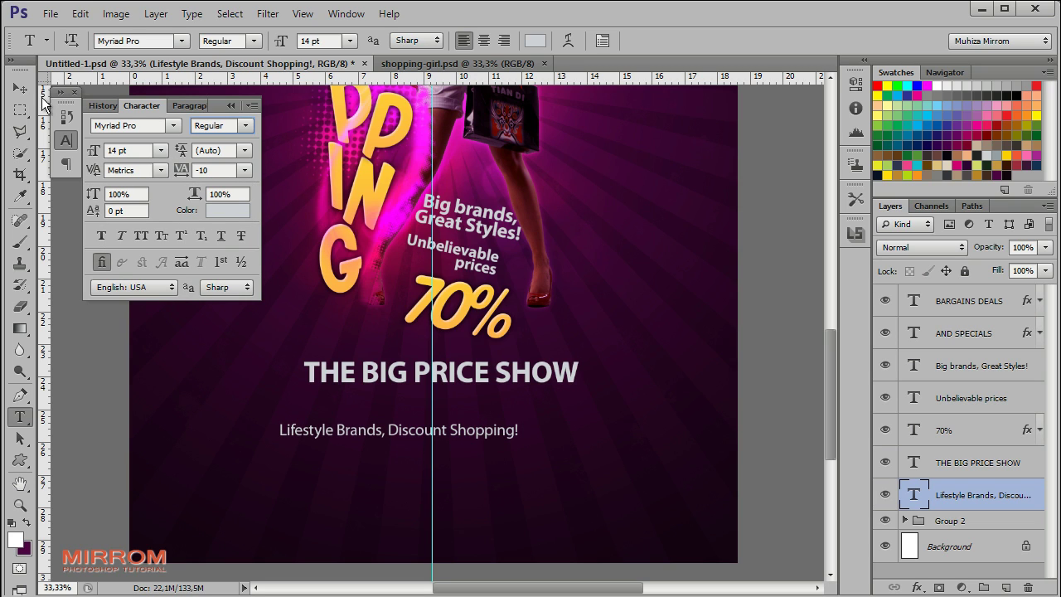
Step: Move the subtitle under the title and centre both lines horizontally
click(20, 88)
drag(494, 472, 532, 435)
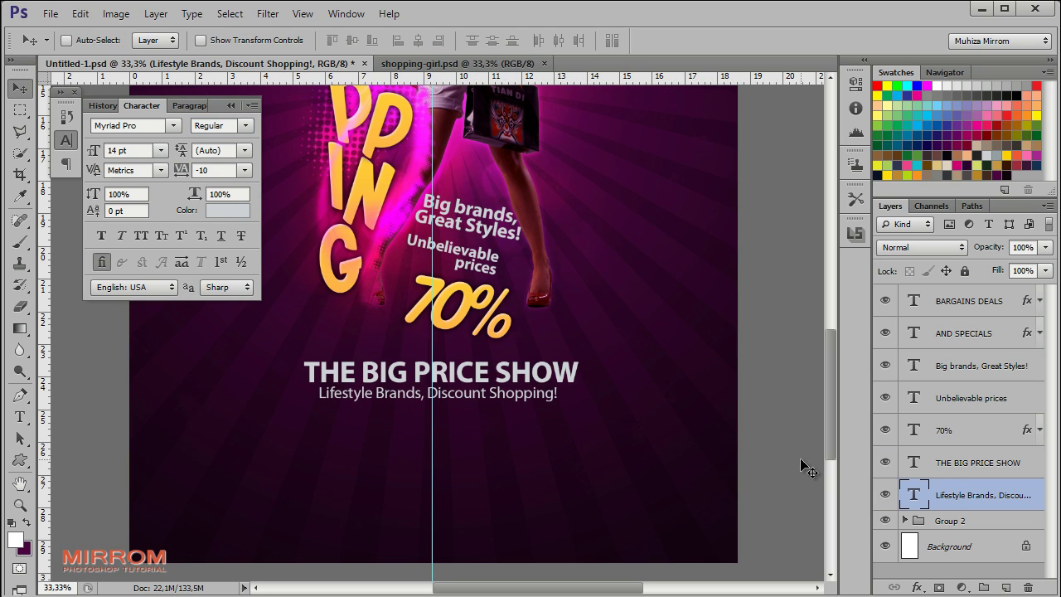
shift+click(955, 468)
click(418, 40)
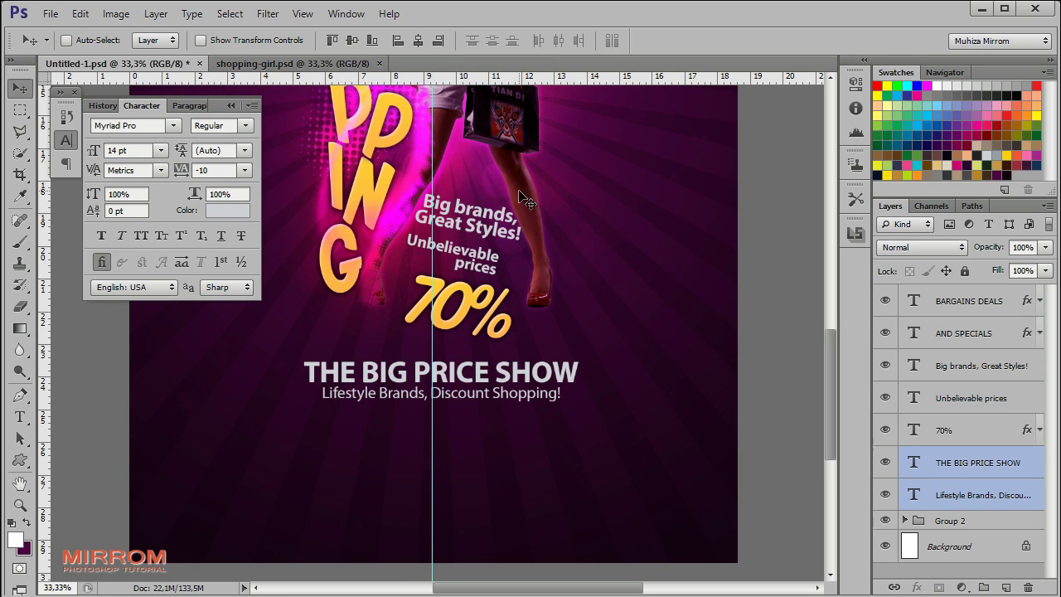
key(shift+Left)
key(shift+Left)
key(shift+Left)
key(shift+Up)
key(shift+Up)
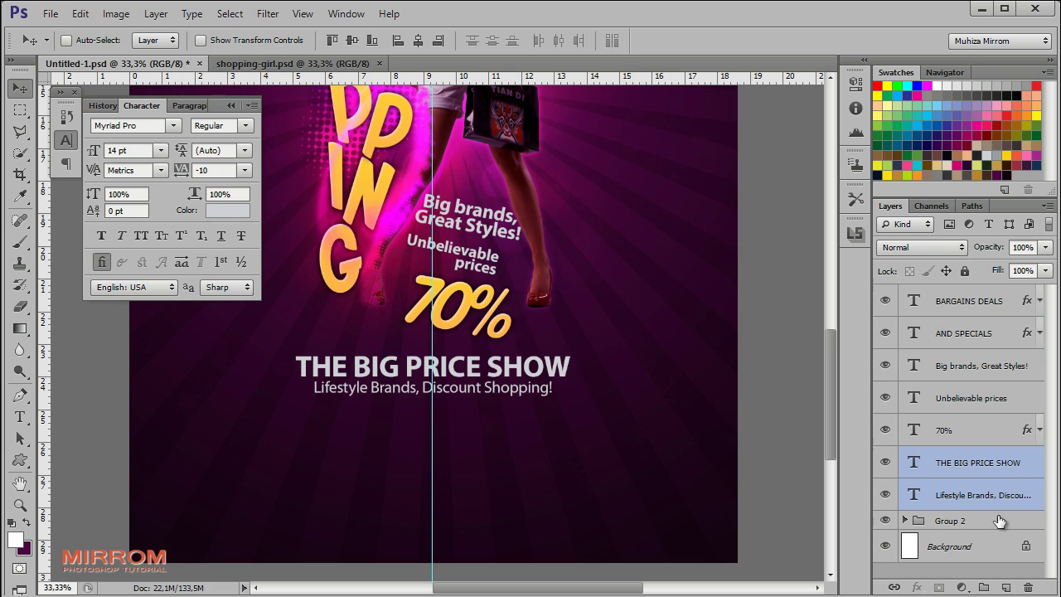
click(1001, 522)
Step: Paste the date, venue and hours lines into a paragraph box under the subtitle
click(23, 422)
drag(295, 418, 572, 538)
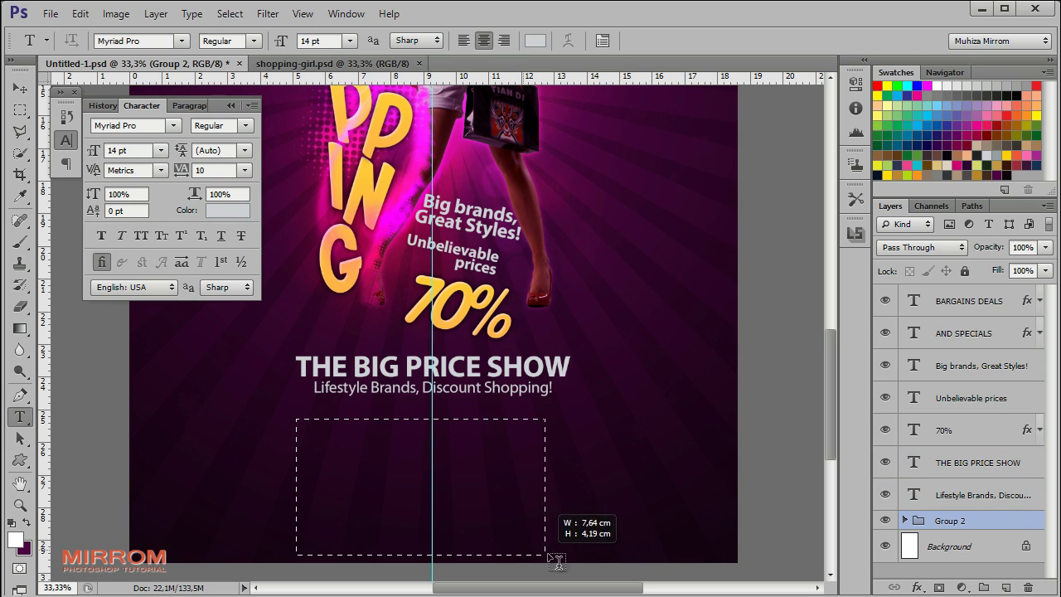
text(Date: Oct 25 2015 City Mall North Street 78, Time : 09:00 AM - 08:00 PM)
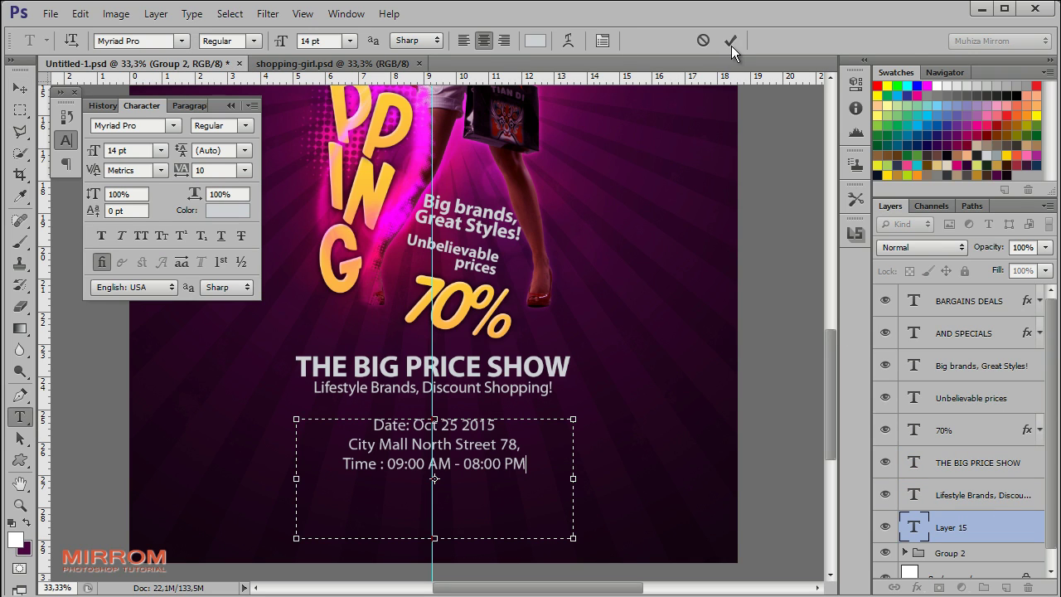
click(730, 45)
key(v)
drag(470, 451, 464, 440)
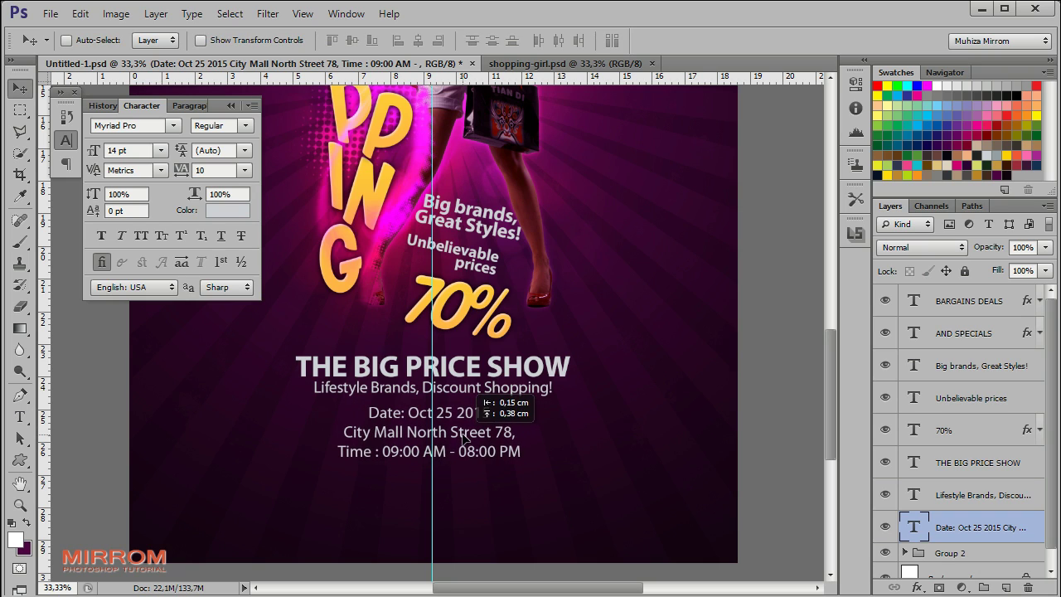
Step: Centre the three text blocks horizontally, hide the guide, and select all text layers
shift+click(985, 473)
click(420, 40)
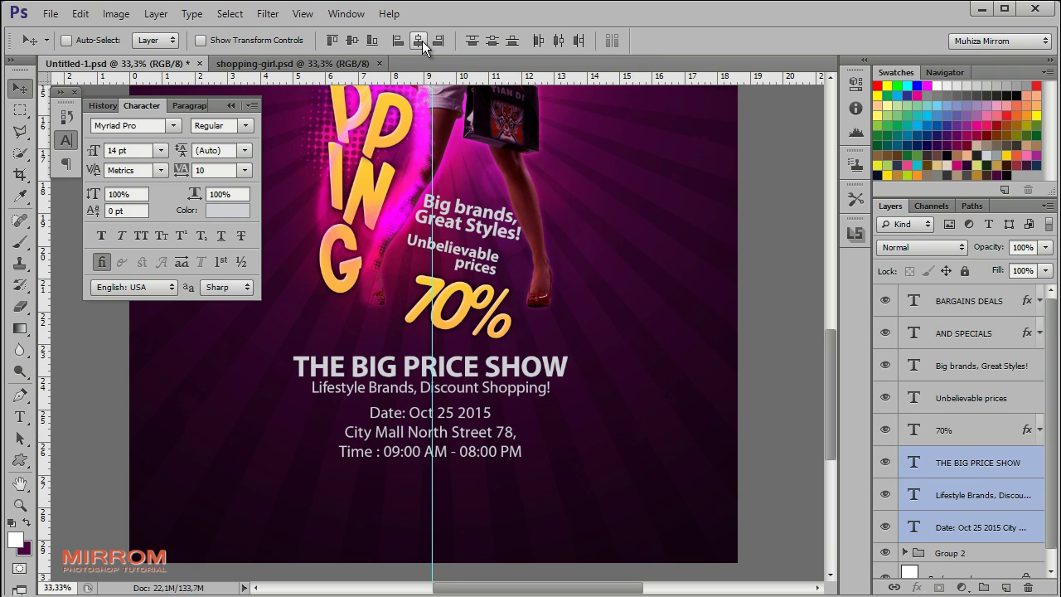
key(shift+Right)
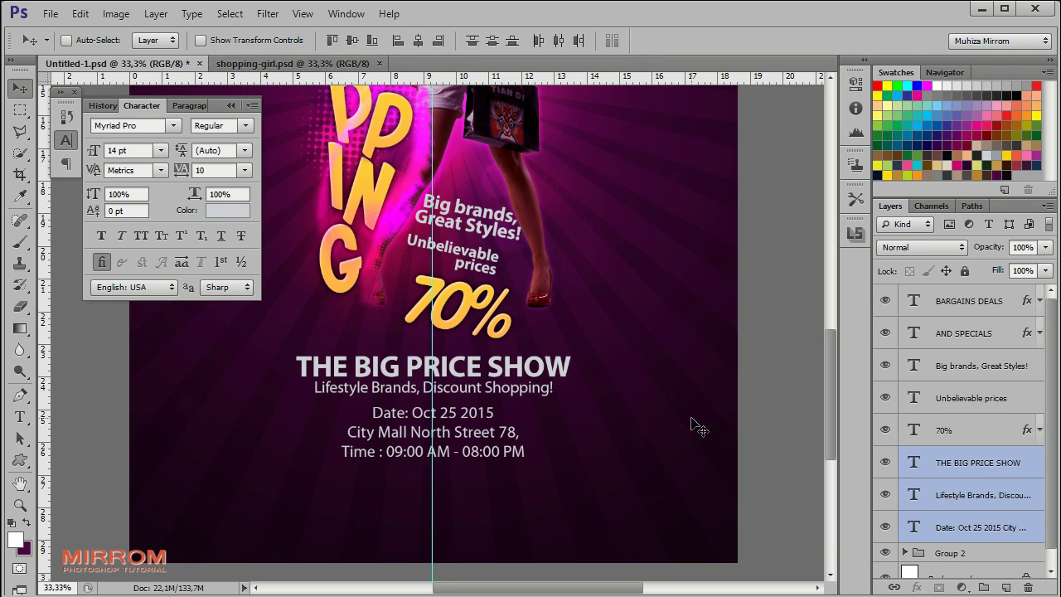
key(shift+Down)
click(230, 106)
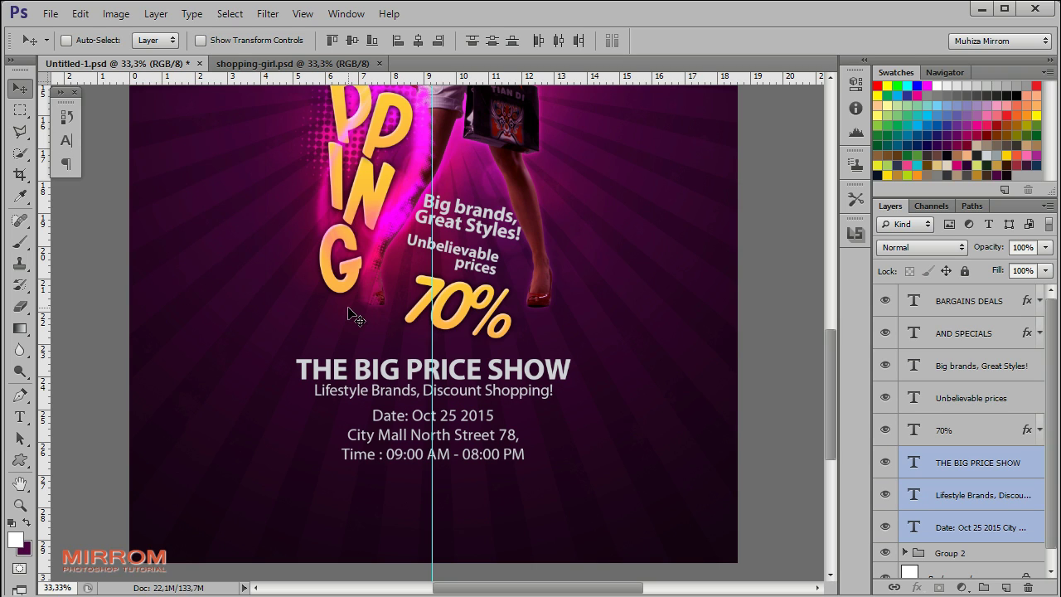
key(ctrl+semicolon)
click(995, 528)
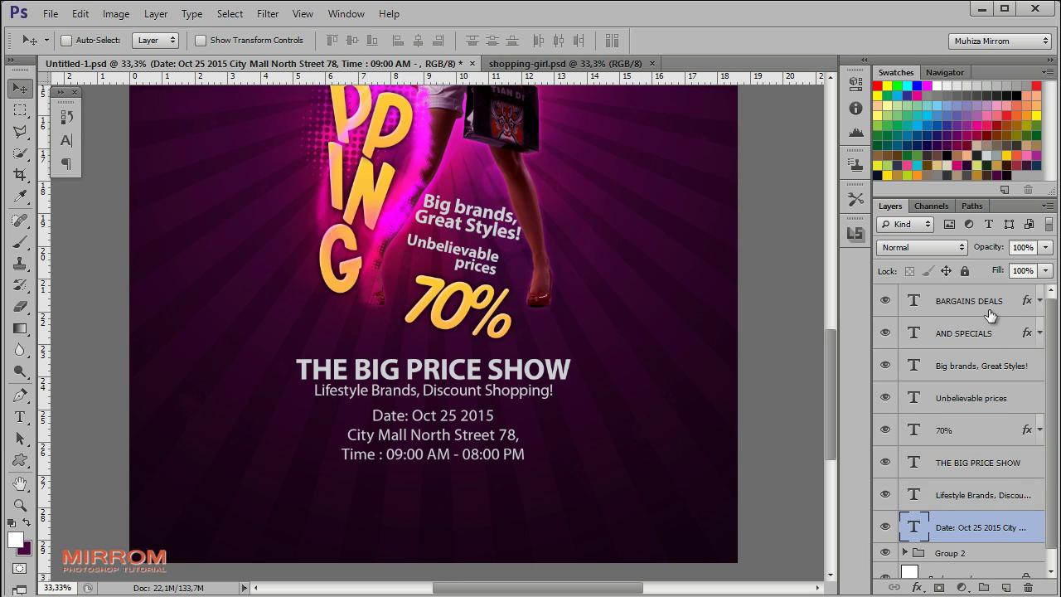
shift+click(986, 308)
Step: Group the text layers into Group 3 and fit the whole poster in view
key(ctrl+g)
scroll(543, 373, up, 2)
scroll(543, 373, up, 3)
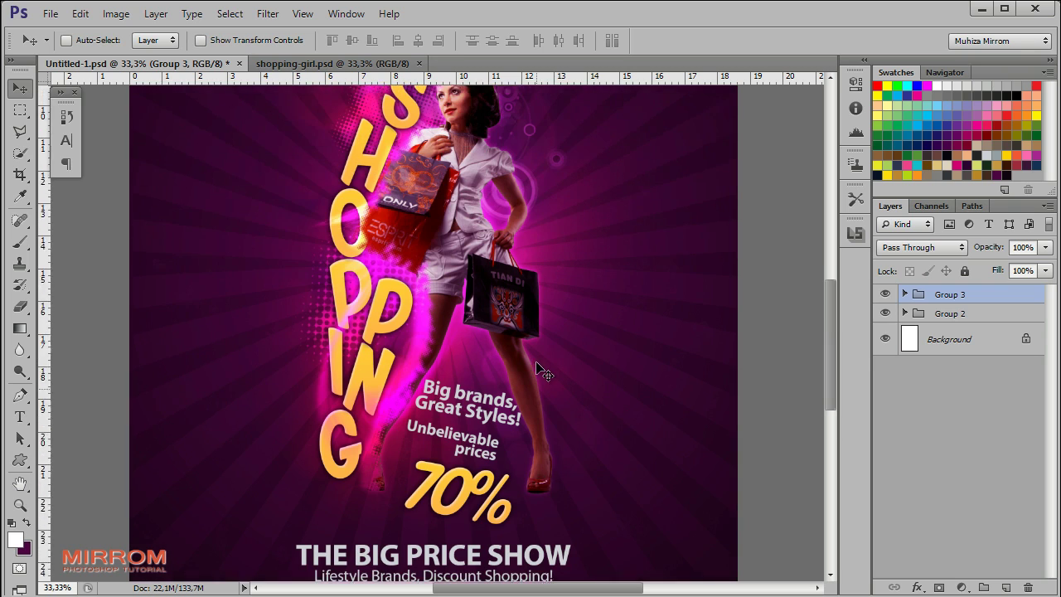
scroll(543, 373, up, 2)
key(ctrl+0)
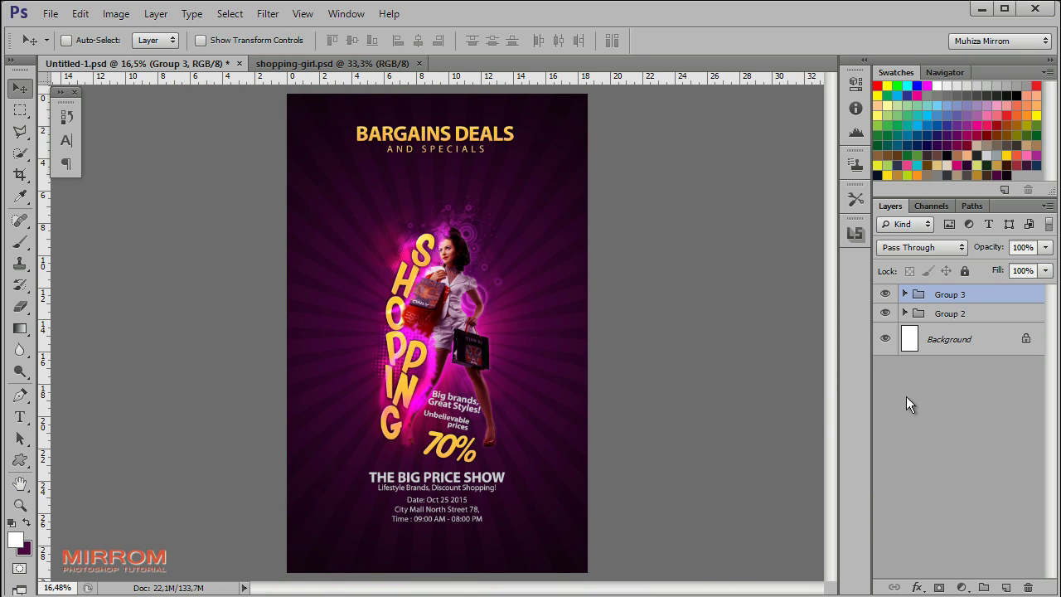
Step: Nudge the BARGAINS DEALS and AND SPECIALS headline lower, then open Topaz Clean 3
click(904, 294)
click(988, 321)
shift+click(994, 358)
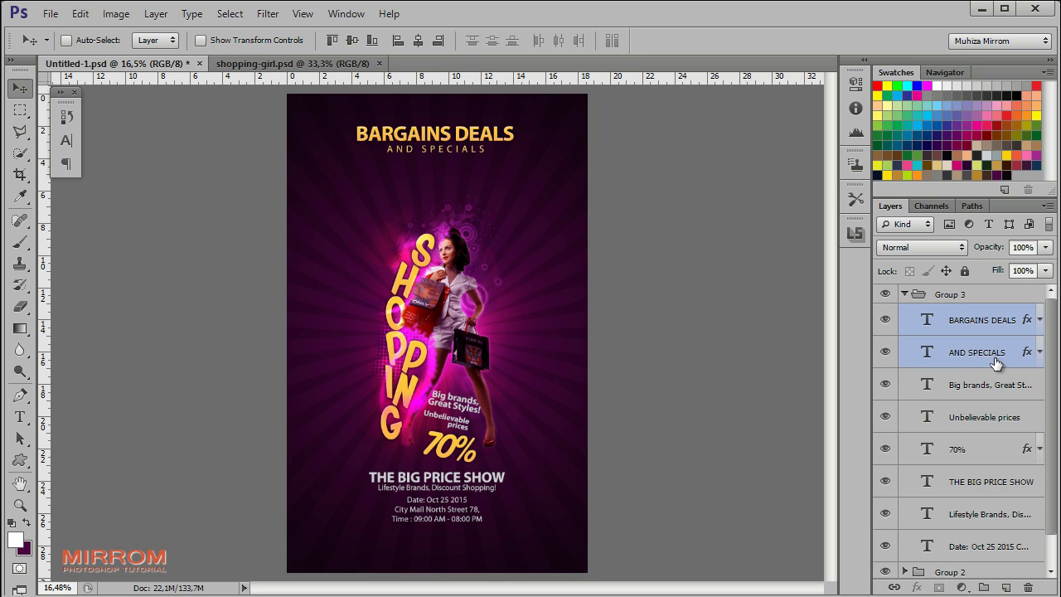
key(shift+Down)
key(shift+Down)
key(shift+Down)
key(shift+Down)
key(shift+Down)
key(shift+Down)
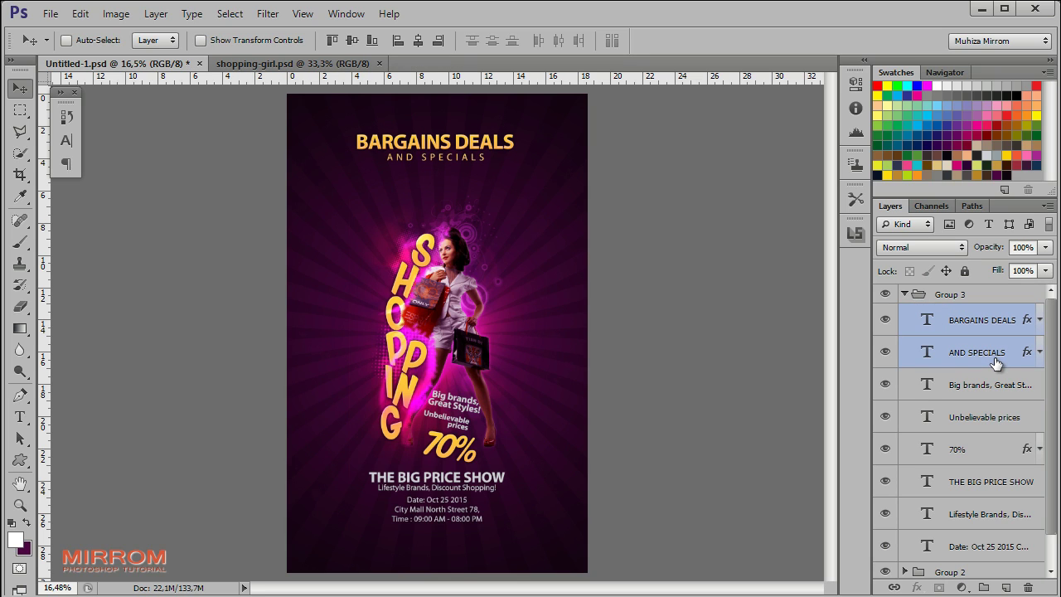
click(952, 295)
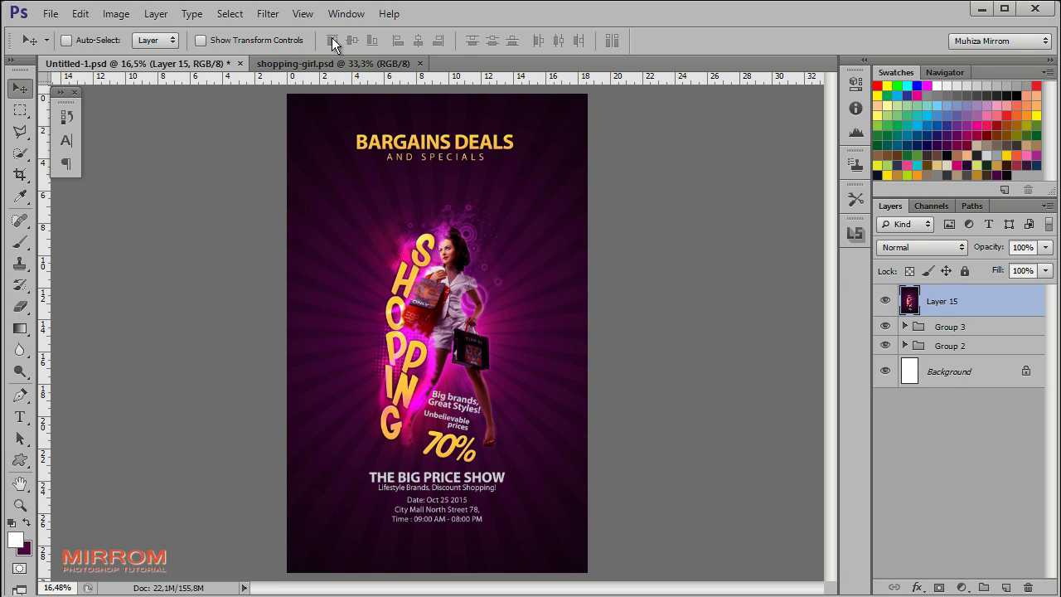
click(268, 13)
click(520, 377)
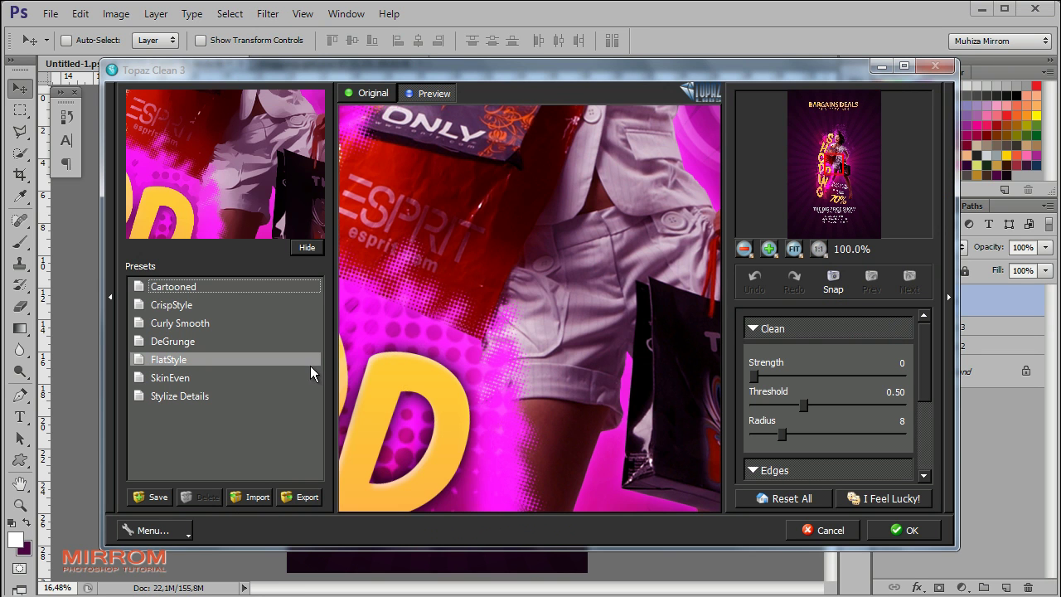
Step: Choose the Stylize Details preset and set clean strength to 4
click(743, 248)
click(743, 248)
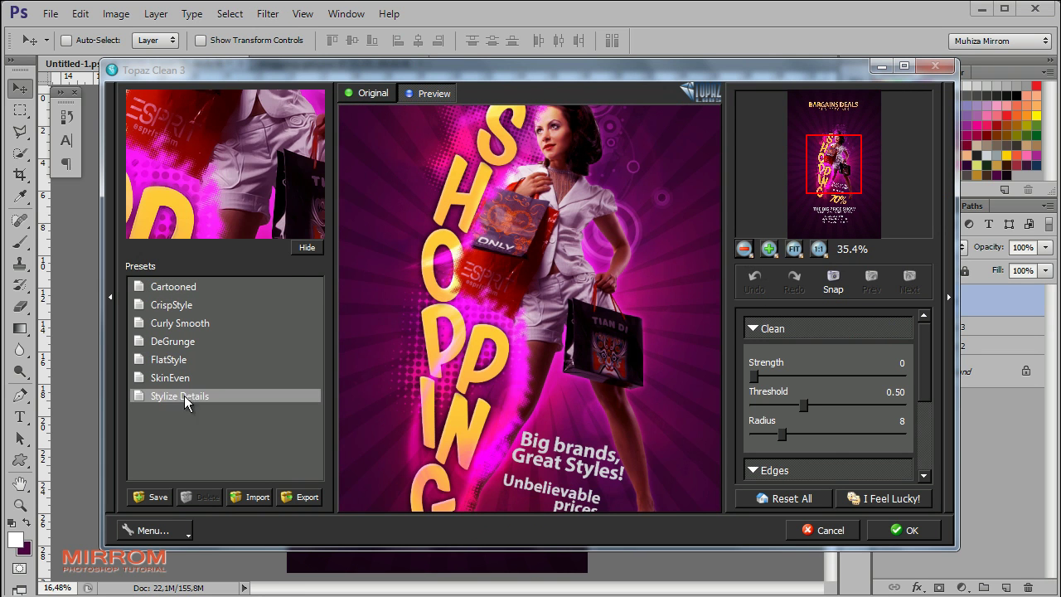
click(168, 396)
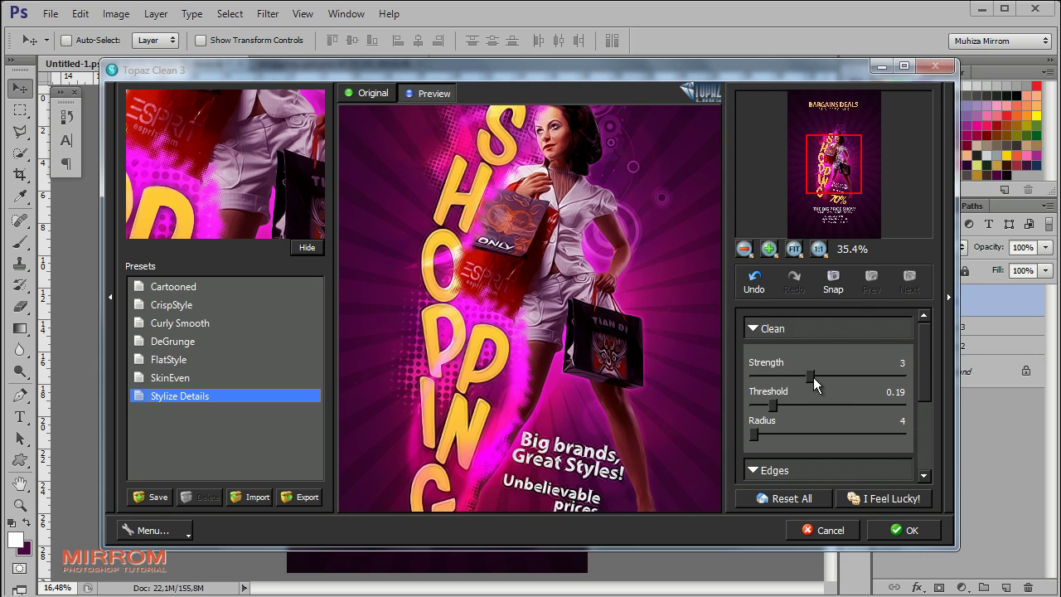
click(826, 385)
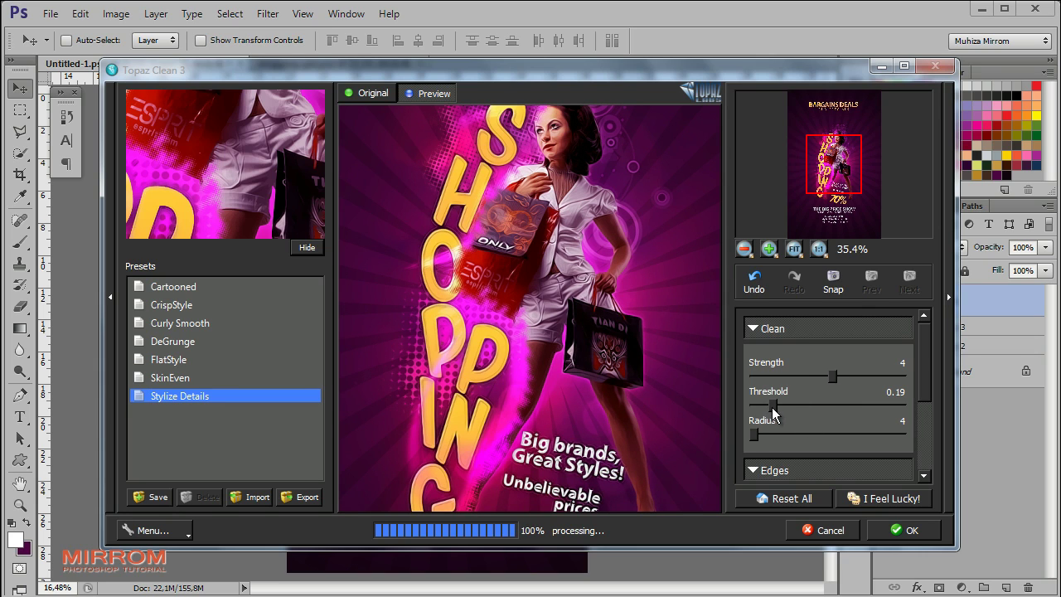
Step: Raise threshold to 0.85 and radius to 12, then pan to the 70% text
click(776, 408)
drag(775, 406, 802, 405)
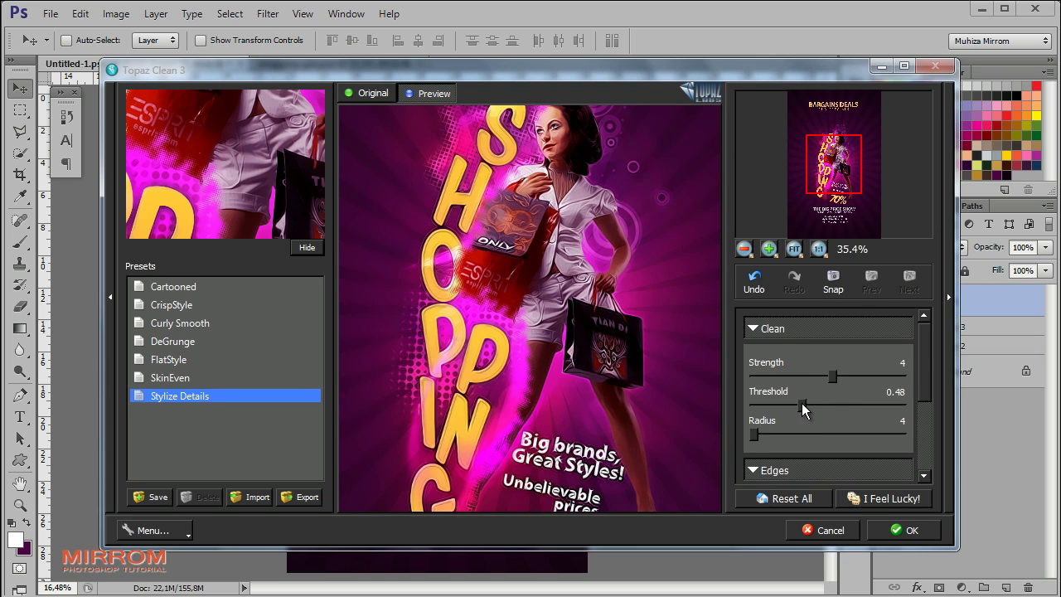
drag(831, 403, 841, 408)
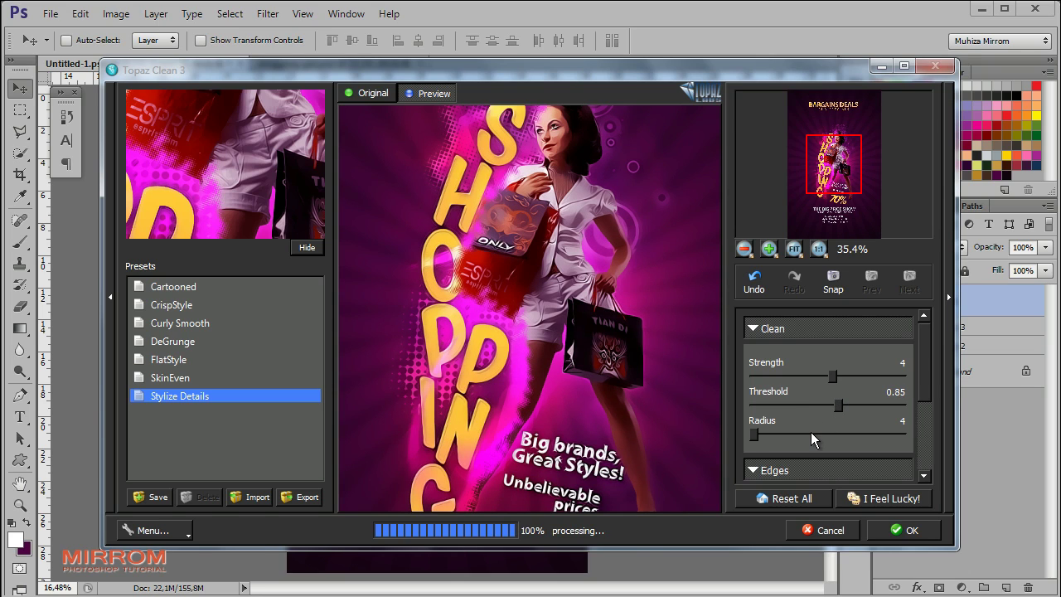
drag(764, 436, 808, 437)
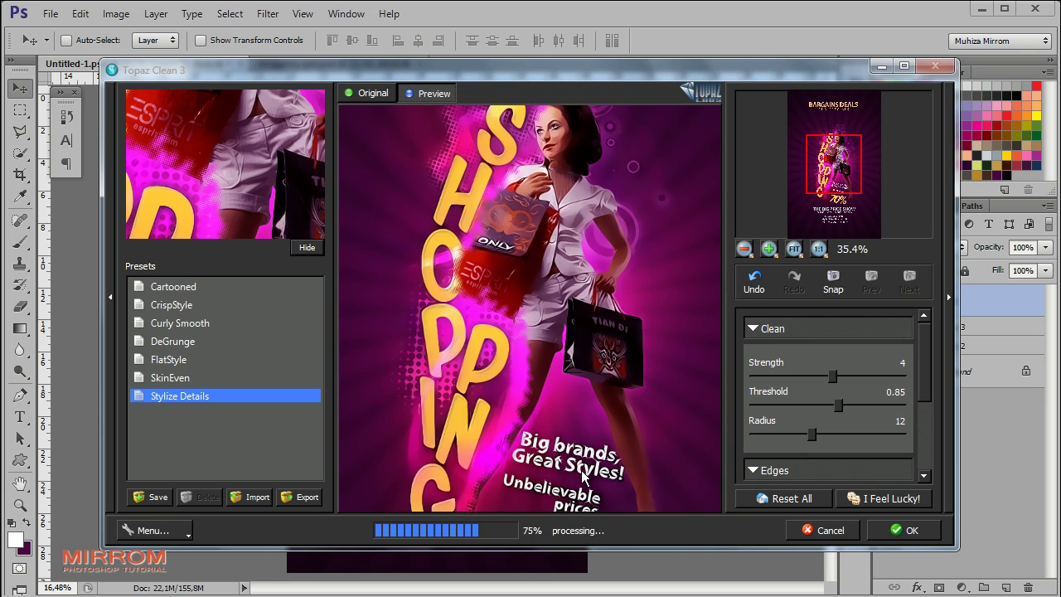
drag(579, 507, 579, 282)
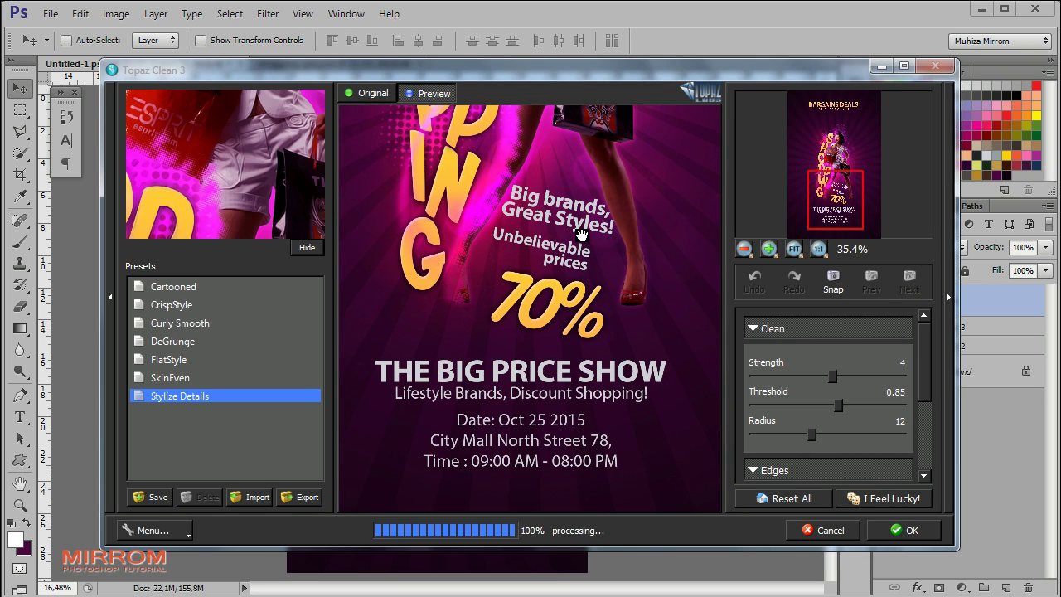
Step: Apply the Topaz stylize effect and zoom in on the girl to inspect the result
click(835, 529)
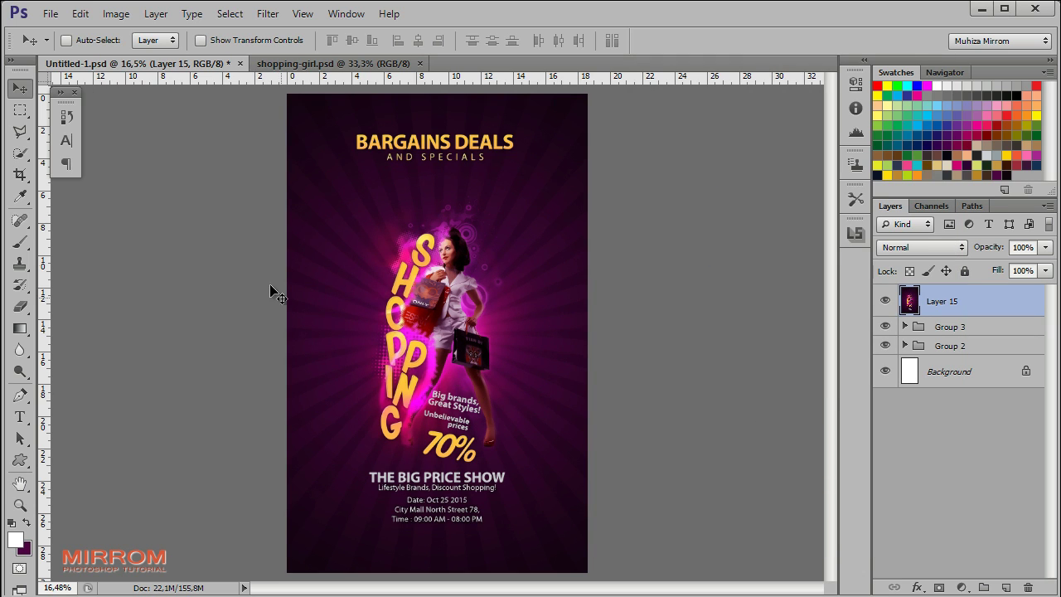
key(z)
click(417, 201)
click(418, 202)
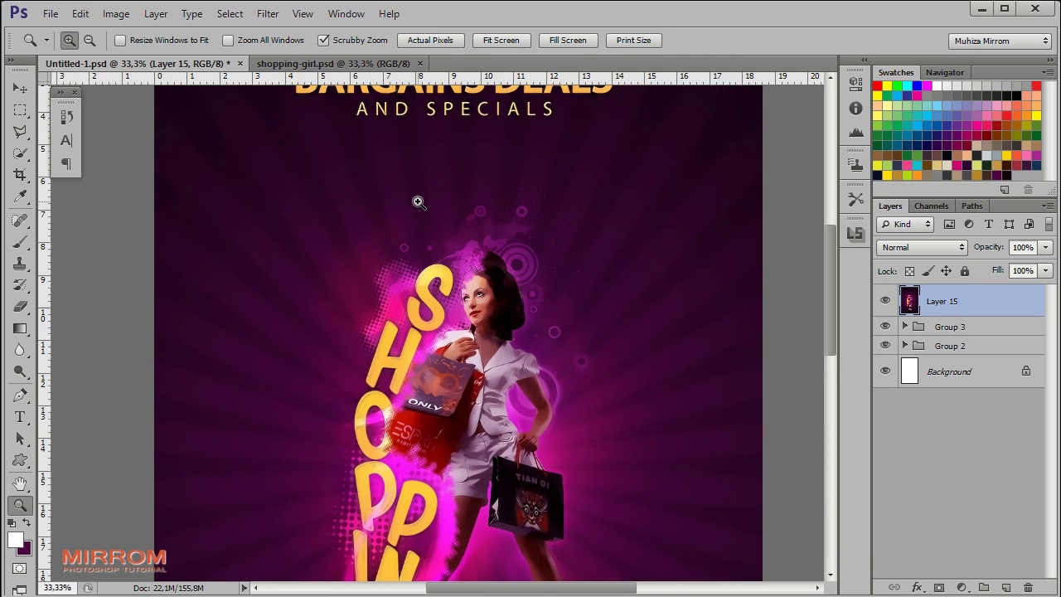
click(418, 201)
scroll(478, 260, up, 2)
scroll(478, 261, up, 2)
scroll(480, 264, down, 3)
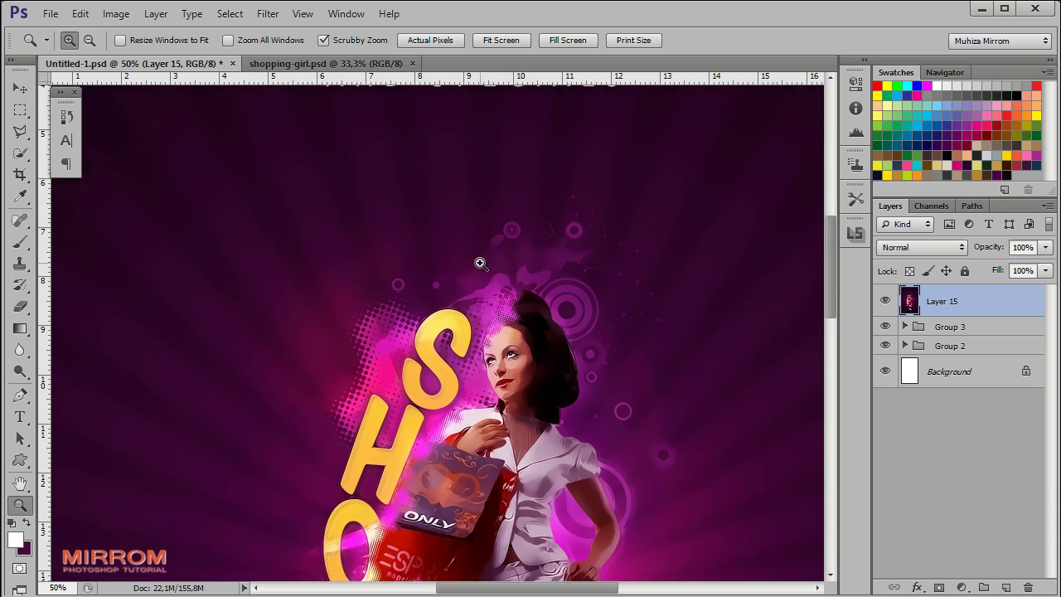
scroll(485, 282, down, 3)
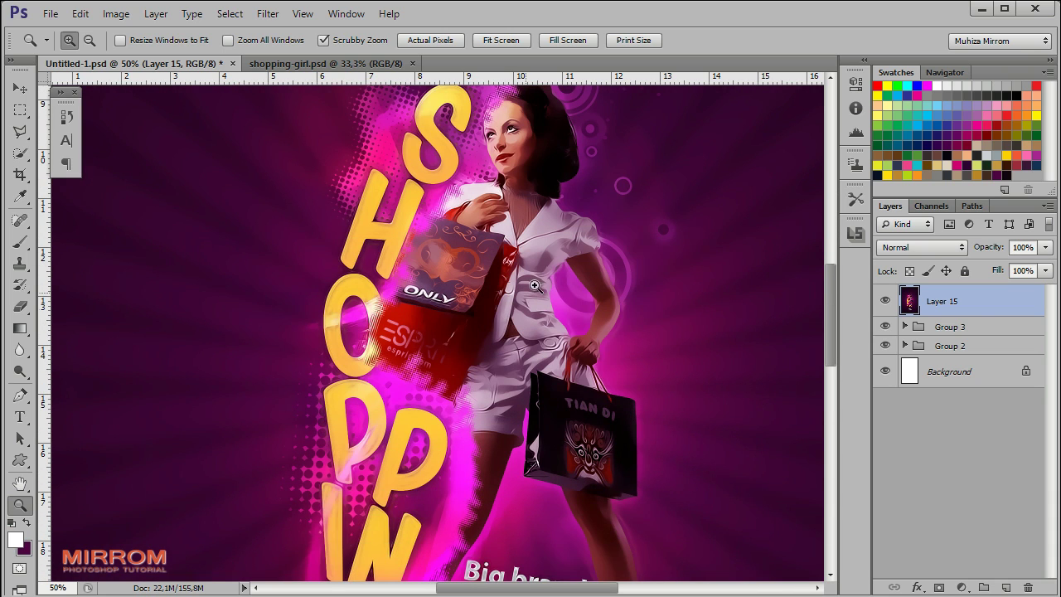
Step: Set Layer 15's blend mode to Overlay and zoom back out to the whole poster
key(v)
click(922, 247)
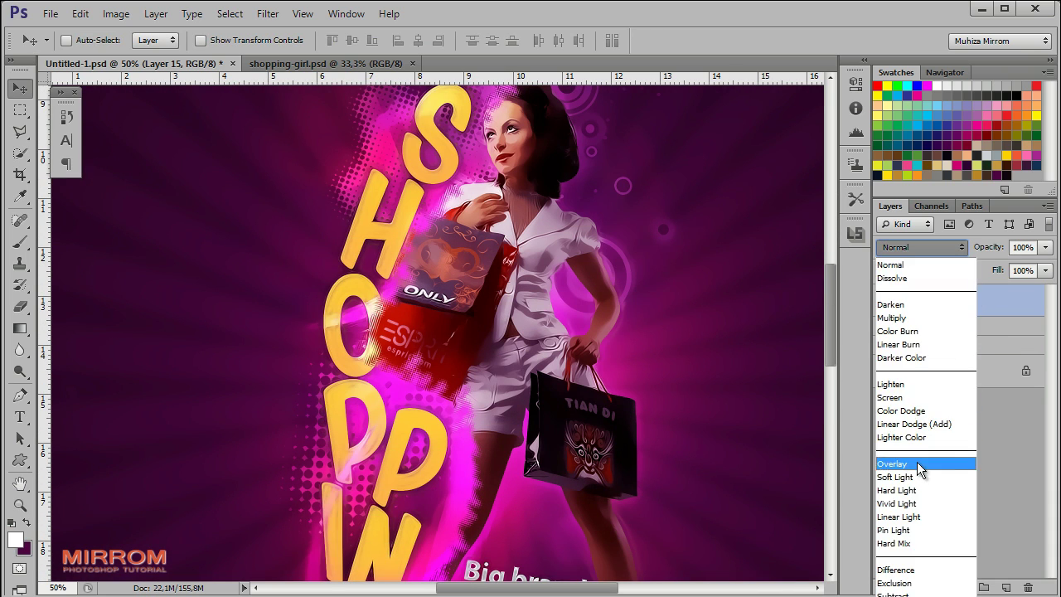
click(911, 461)
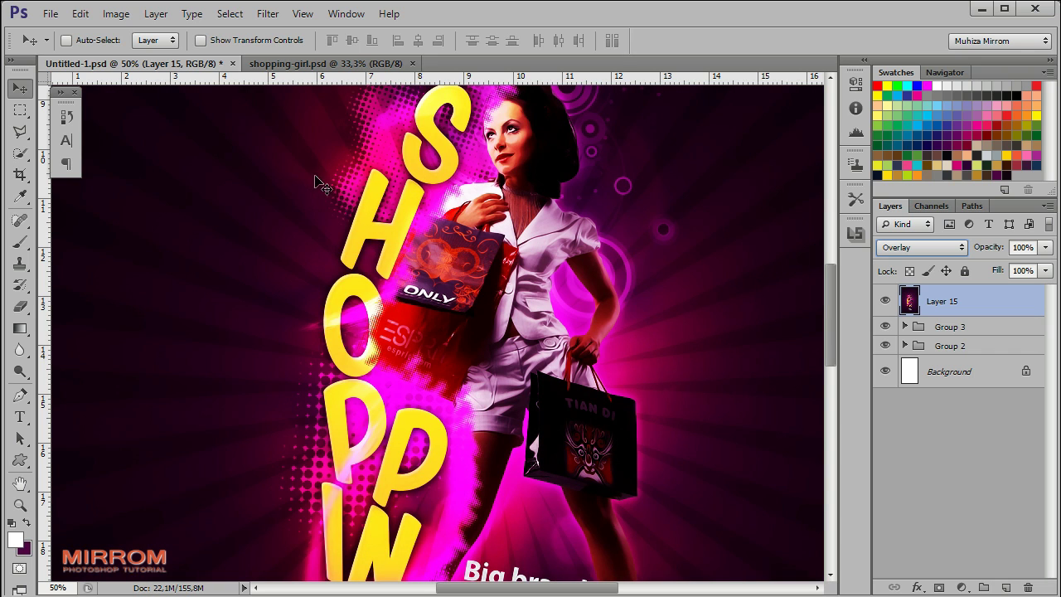
key(z)
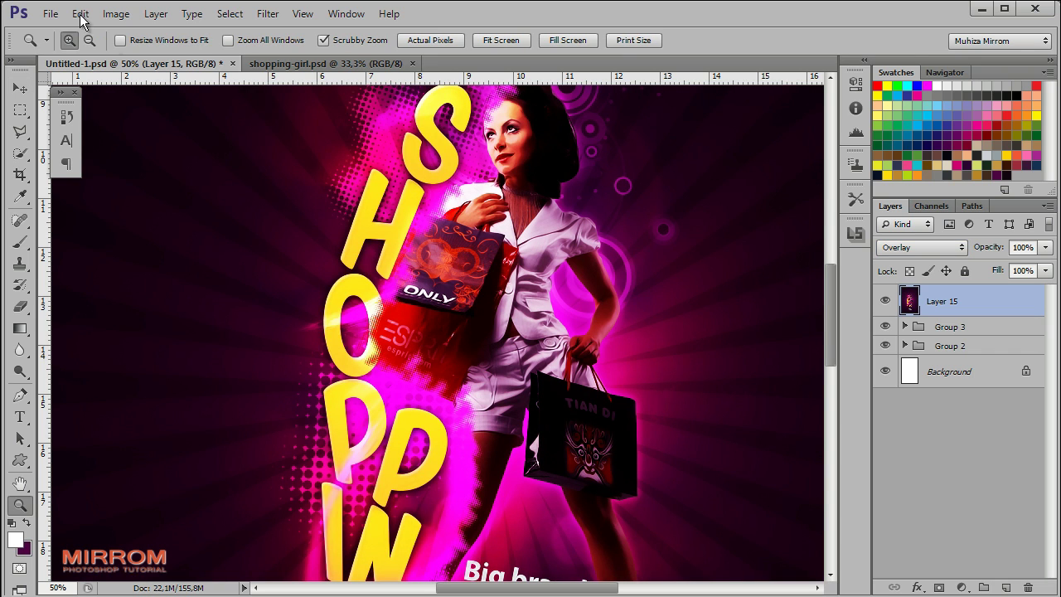
alt+click(386, 222)
alt+click(386, 222)
alt+click(387, 222)
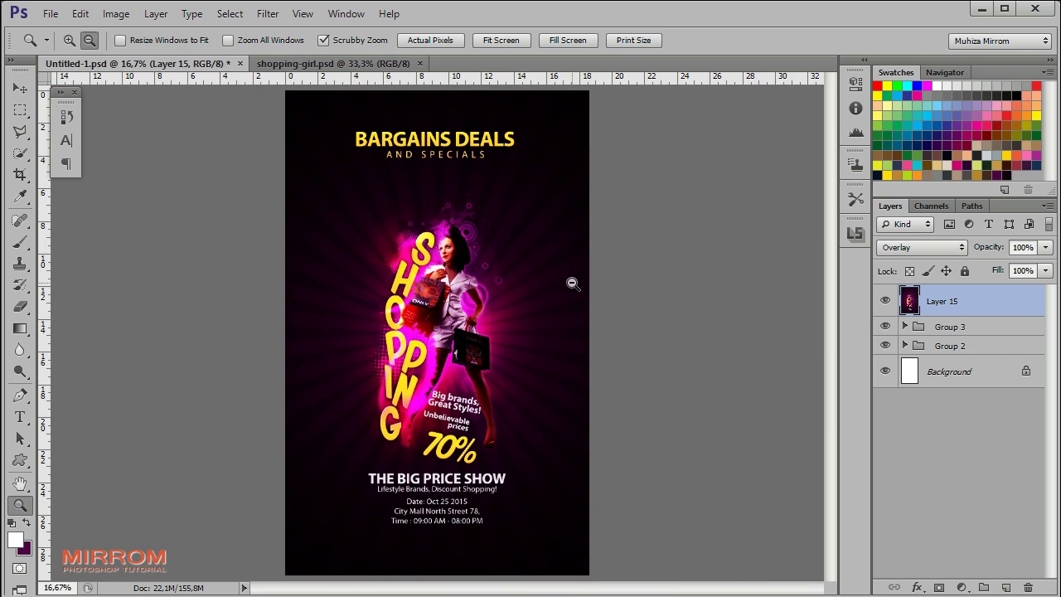
Step: Lower Layer 15's opacity to 55%
key(v)
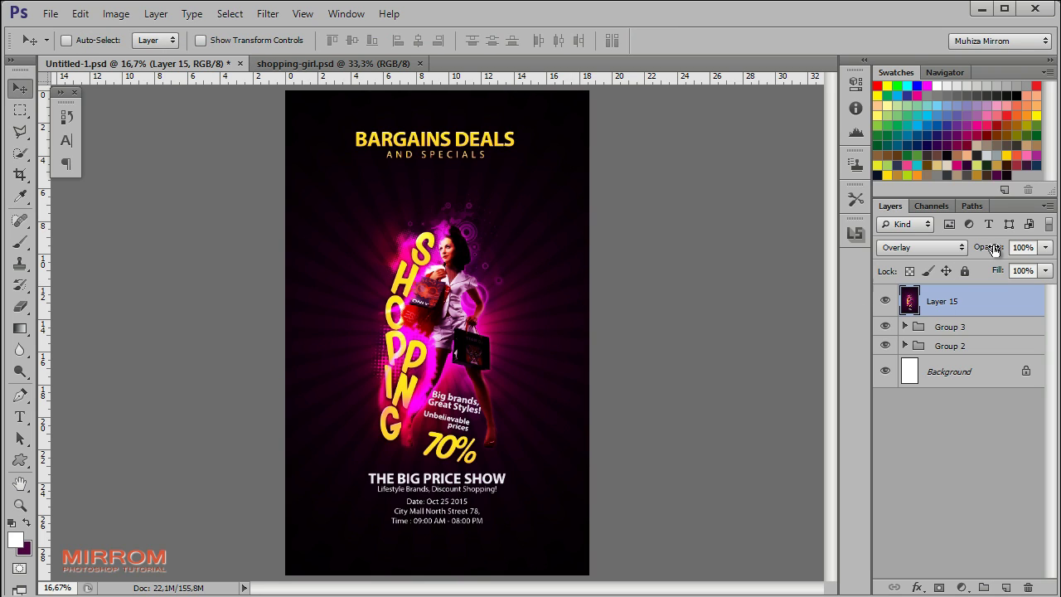
drag(994, 250, 986, 253)
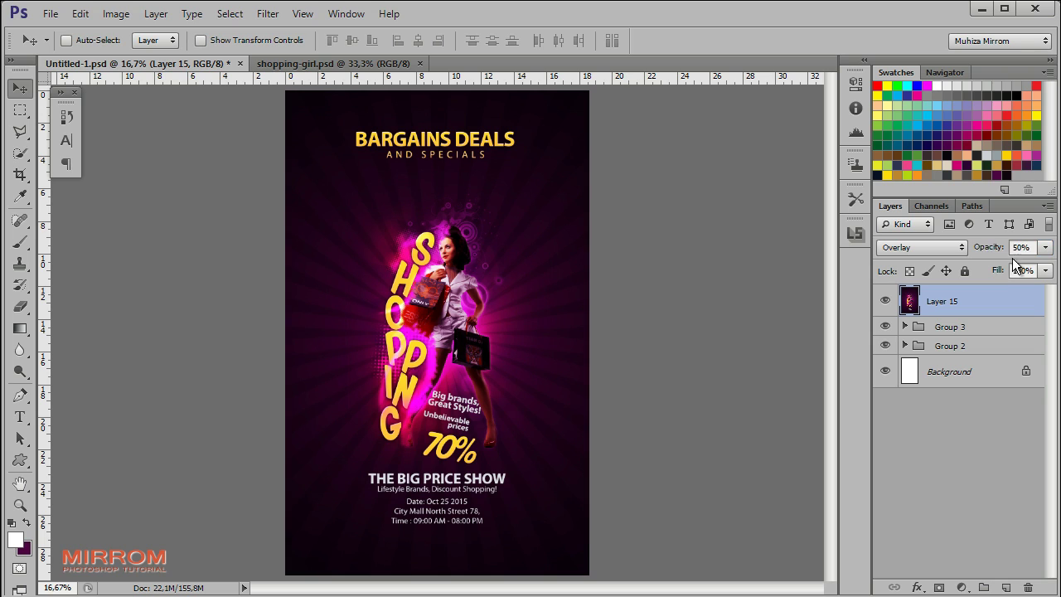
click(1018, 248)
text(55)
key(Return)
Step: Zoom in to check the poster at actual pixels, then fit it and zoom on BARGAINS DEALS
key(z)
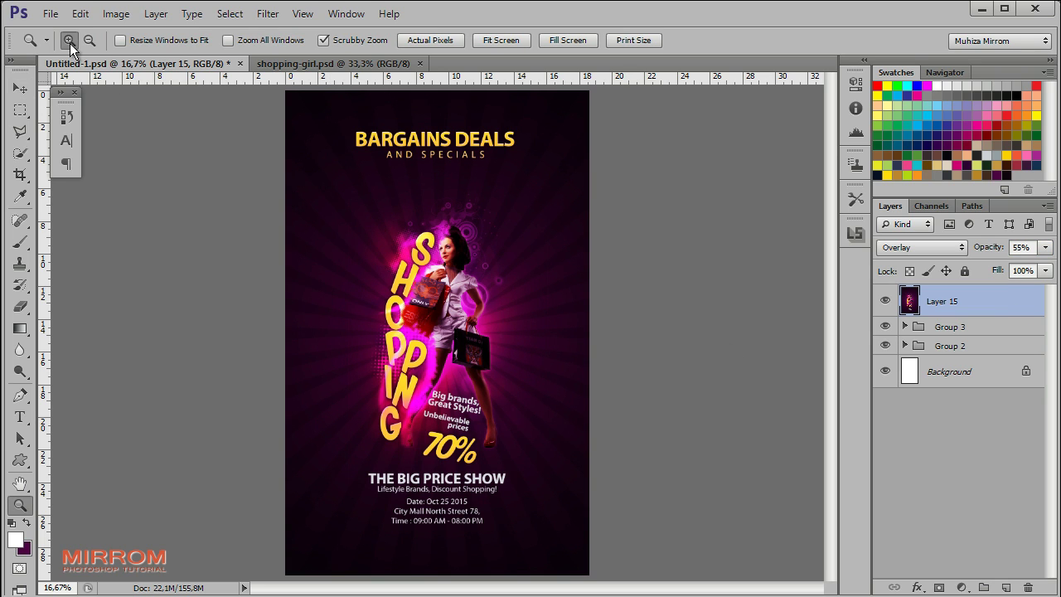
click(377, 145)
click(470, 136)
click(440, 38)
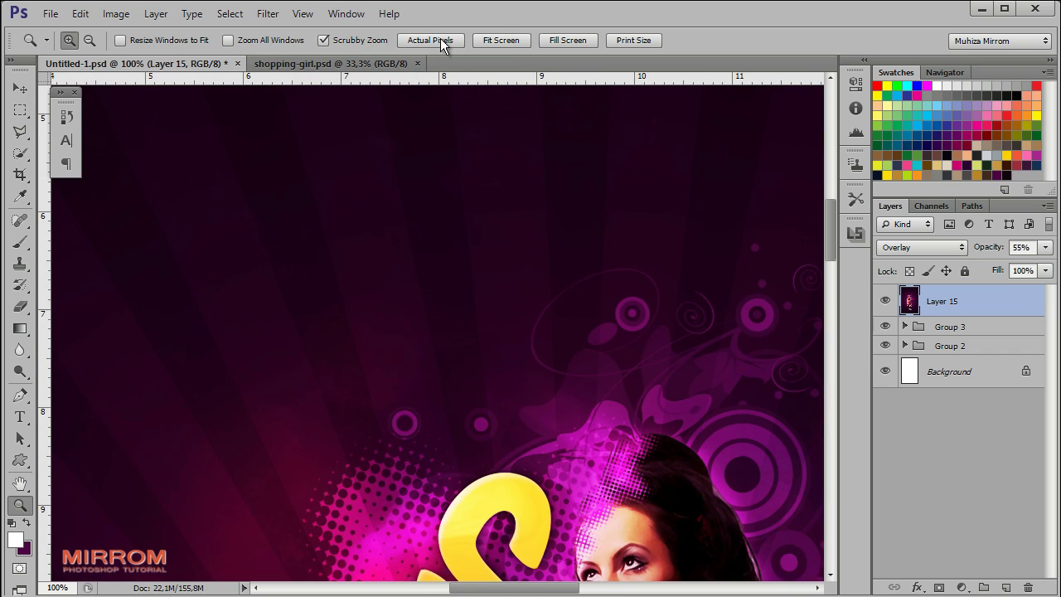
click(488, 41)
click(502, 148)
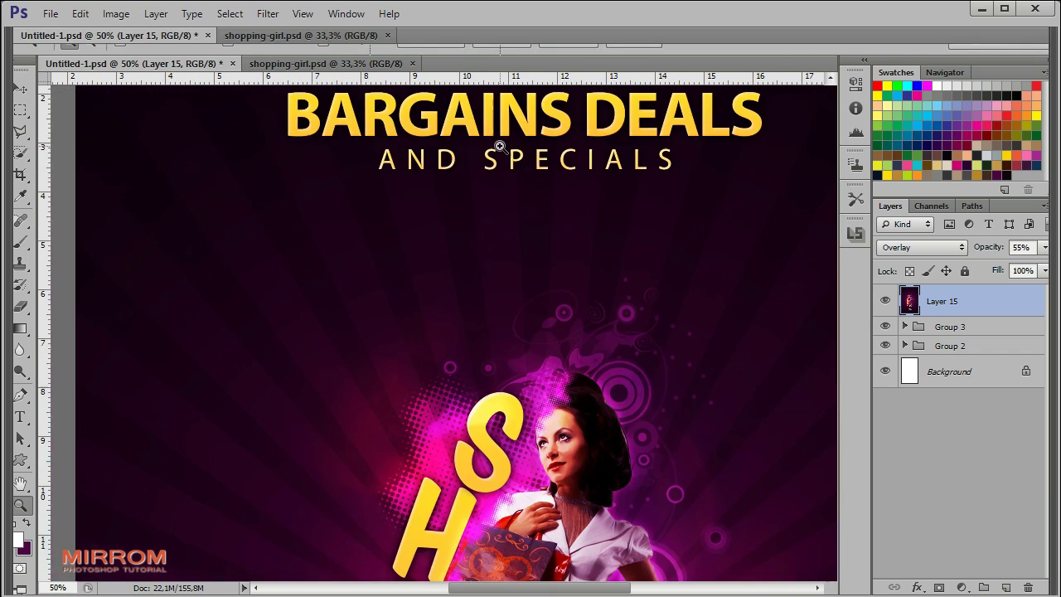
Step: Hide the panels and scroll down through the finished poster
key(Tab)
scroll(564, 131, down, 3)
scroll(567, 174, down, 4)
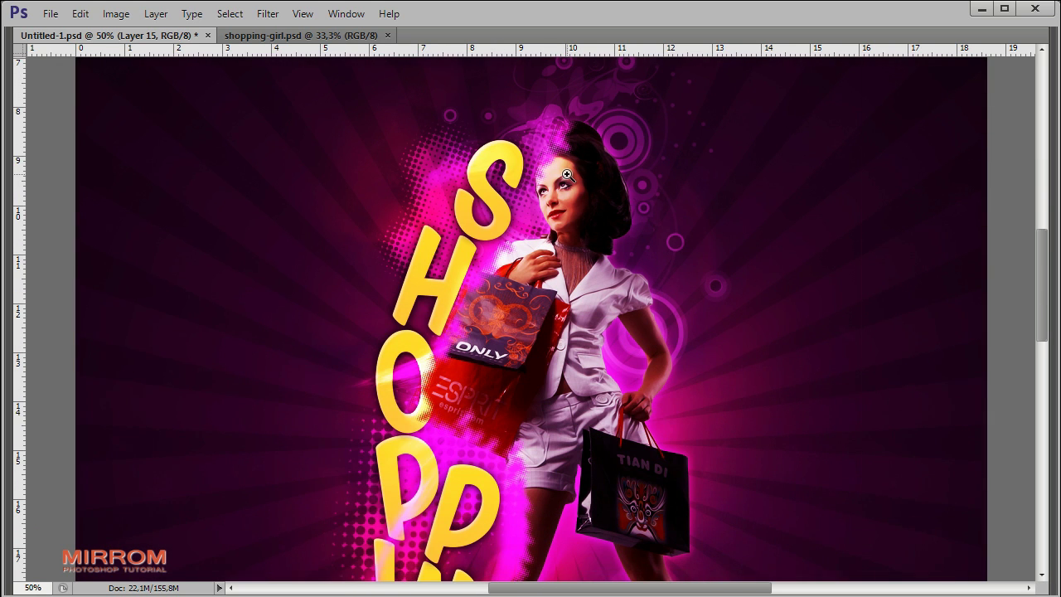
scroll(934, 319, down, 1)
scroll(933, 319, down, 2)
scroll(934, 324, down, 4)
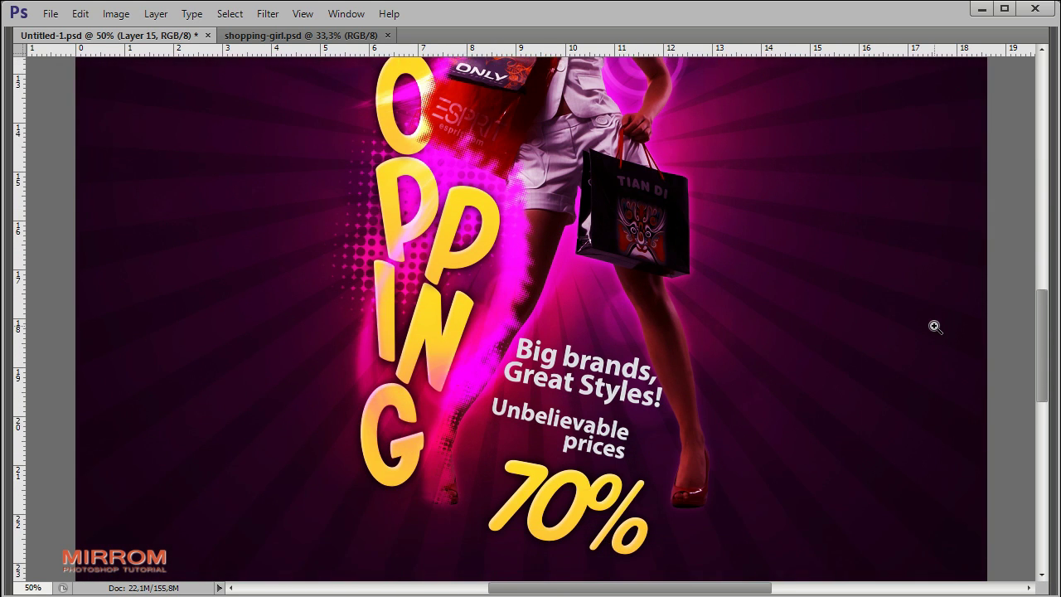
scroll(934, 326, down, 1)
scroll(934, 326, down, 3)
scroll(934, 326, down, 1)
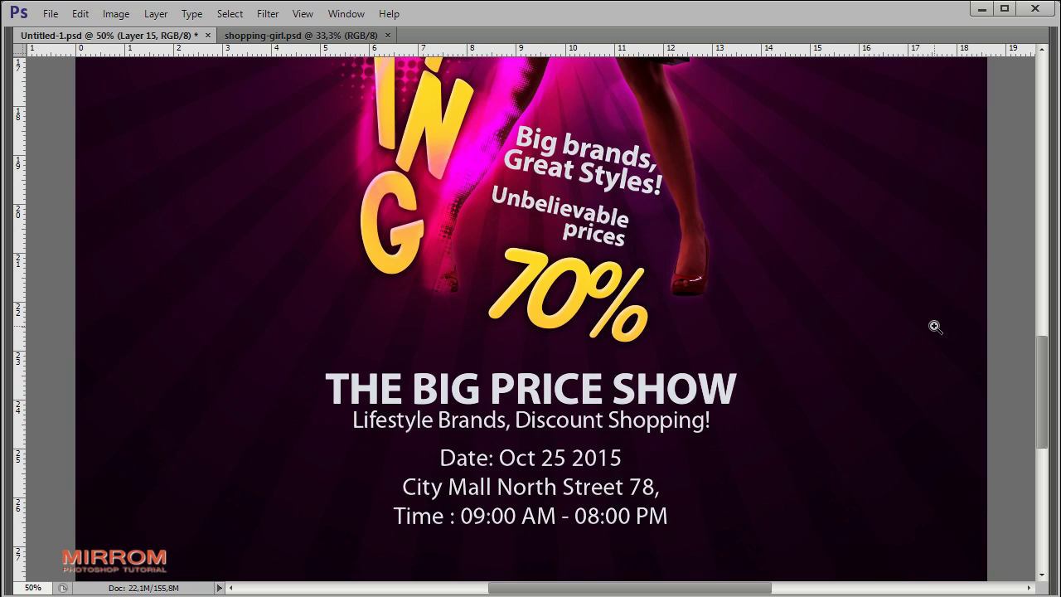